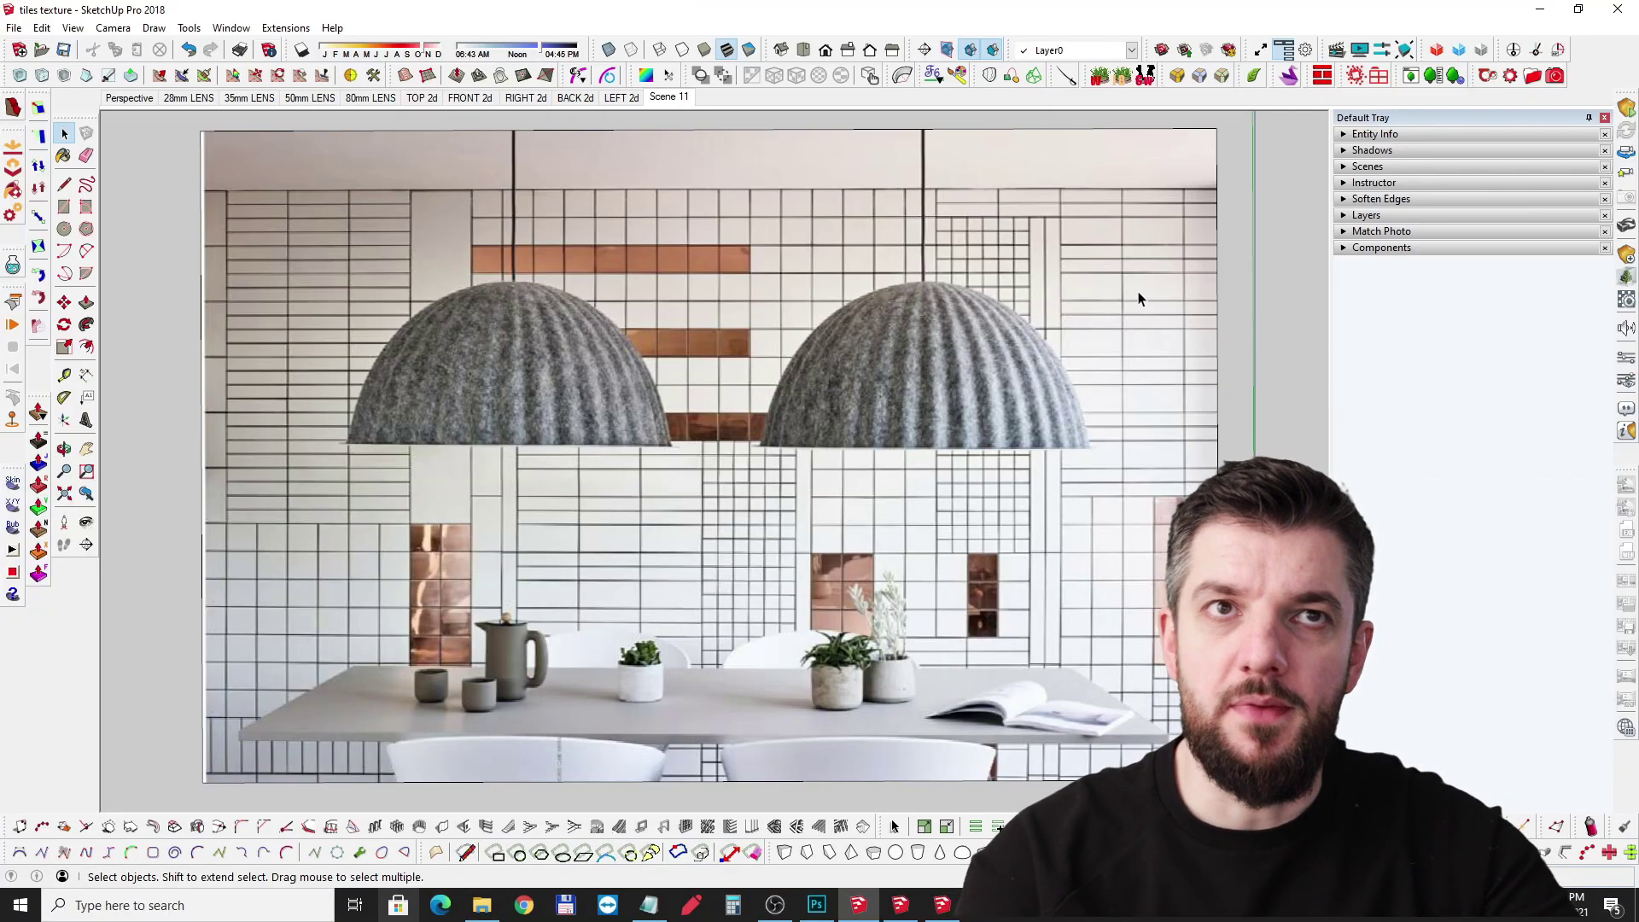
Step: Examine the wall tile layout and the copper tile groups in the reference photo
scroll(772, 362, "down", 2)
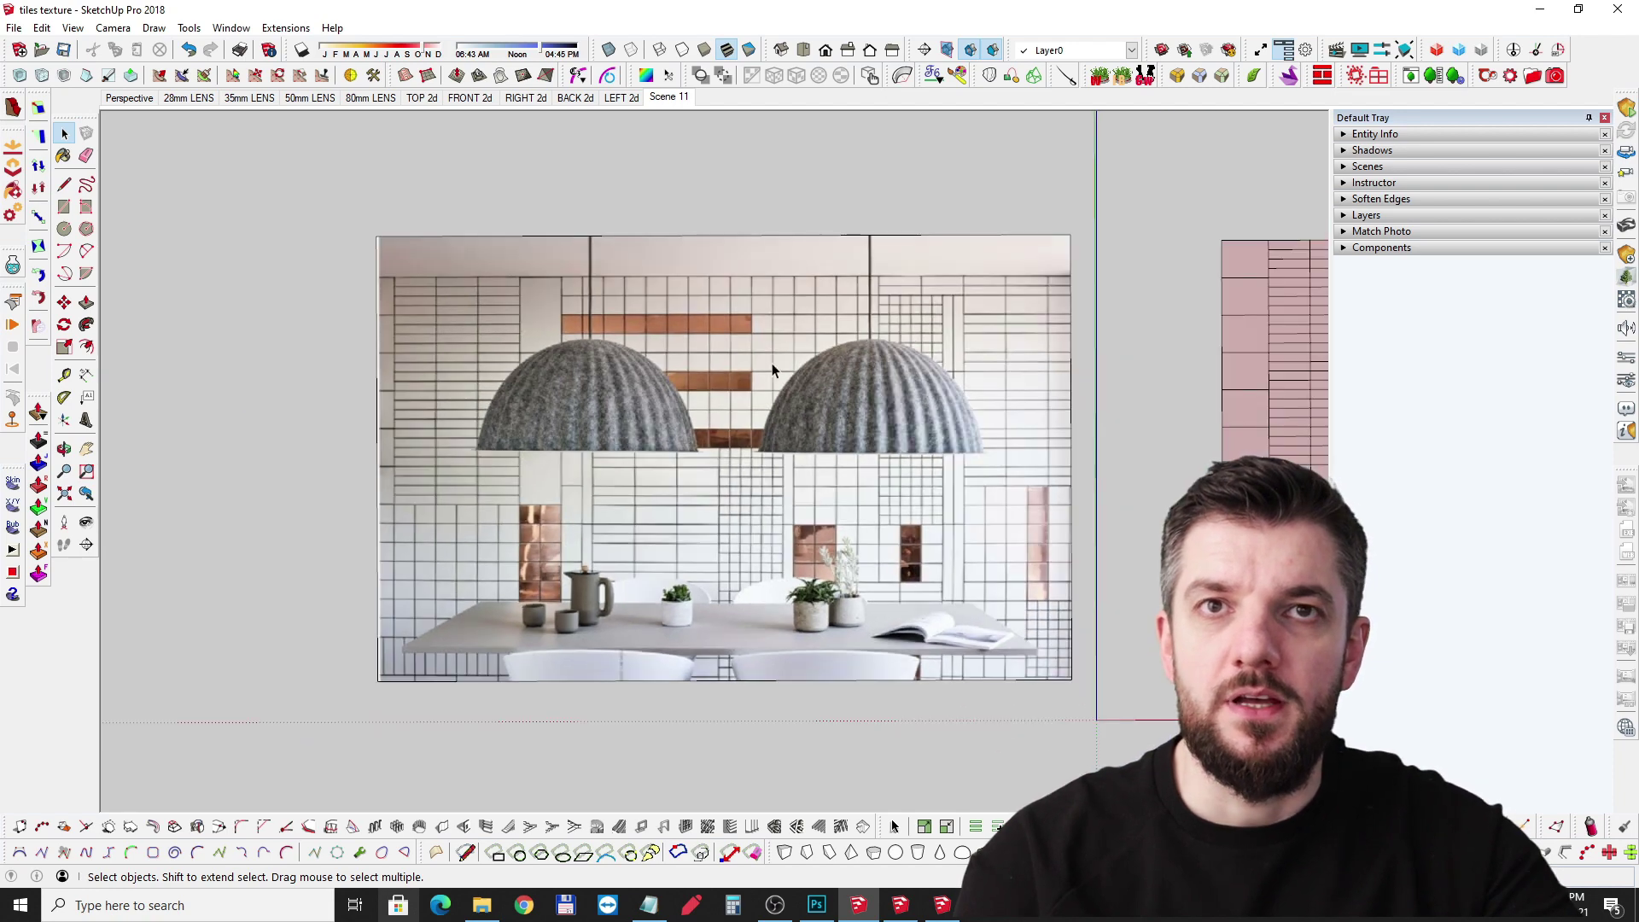
scroll(716, 310, "up", 4)
middle_click_drag(525, 341, 732, 341, "shift")
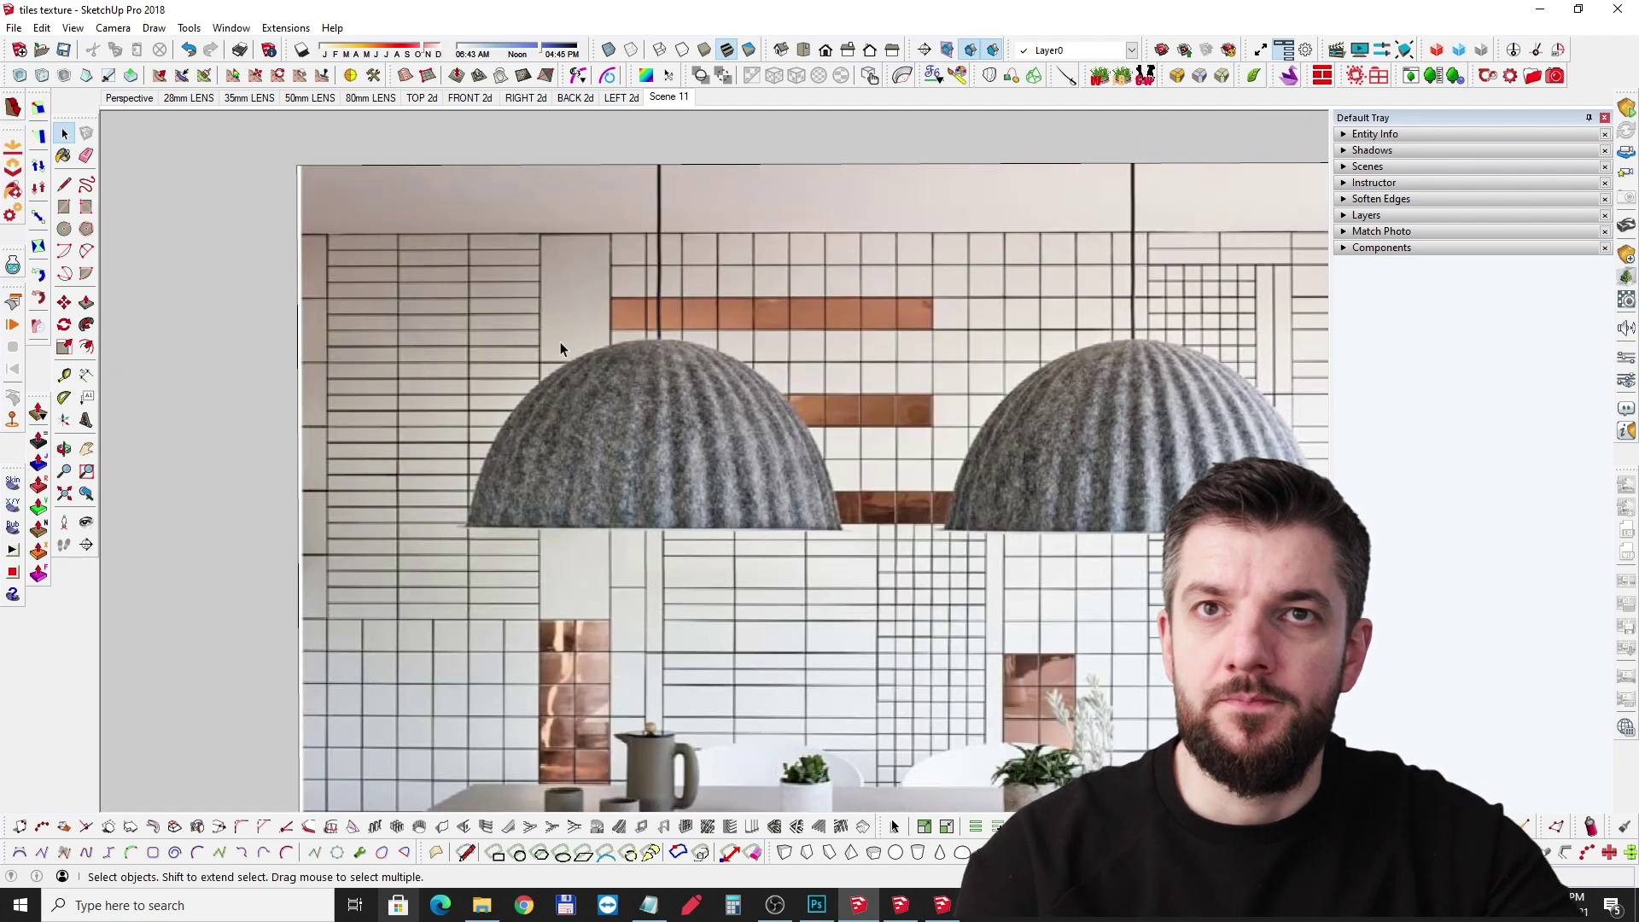
scroll(560, 342, "down", 2)
middle_click_drag(820, 387, 656, 330, "shift")
scroll(1024, 463, "up", 1)
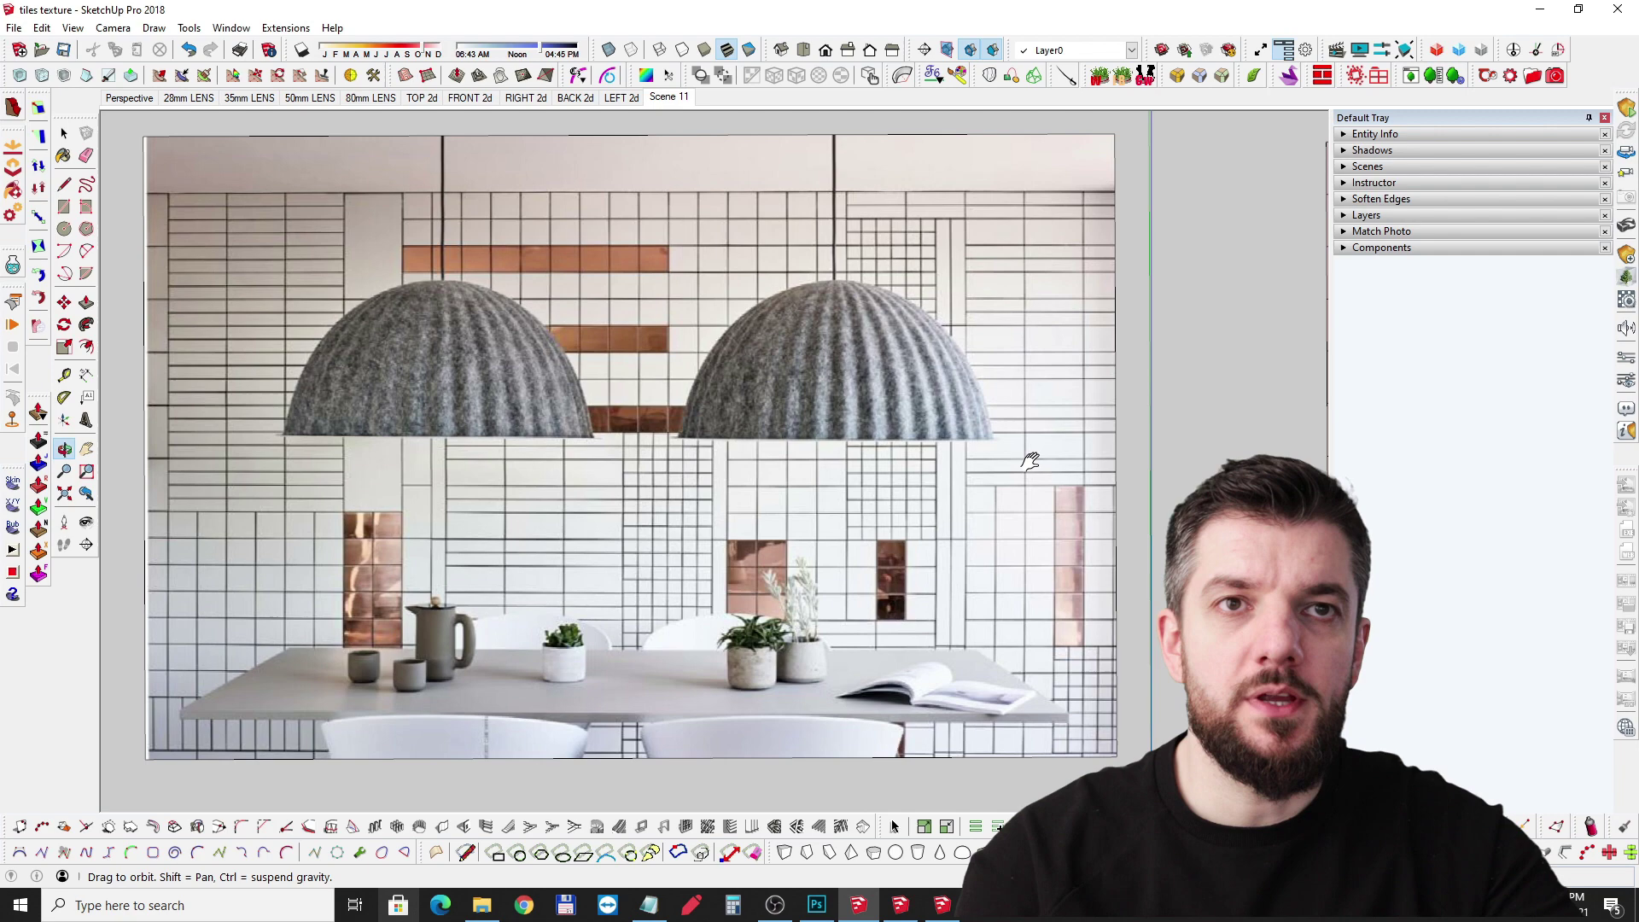
scroll(1037, 456, "up", 2)
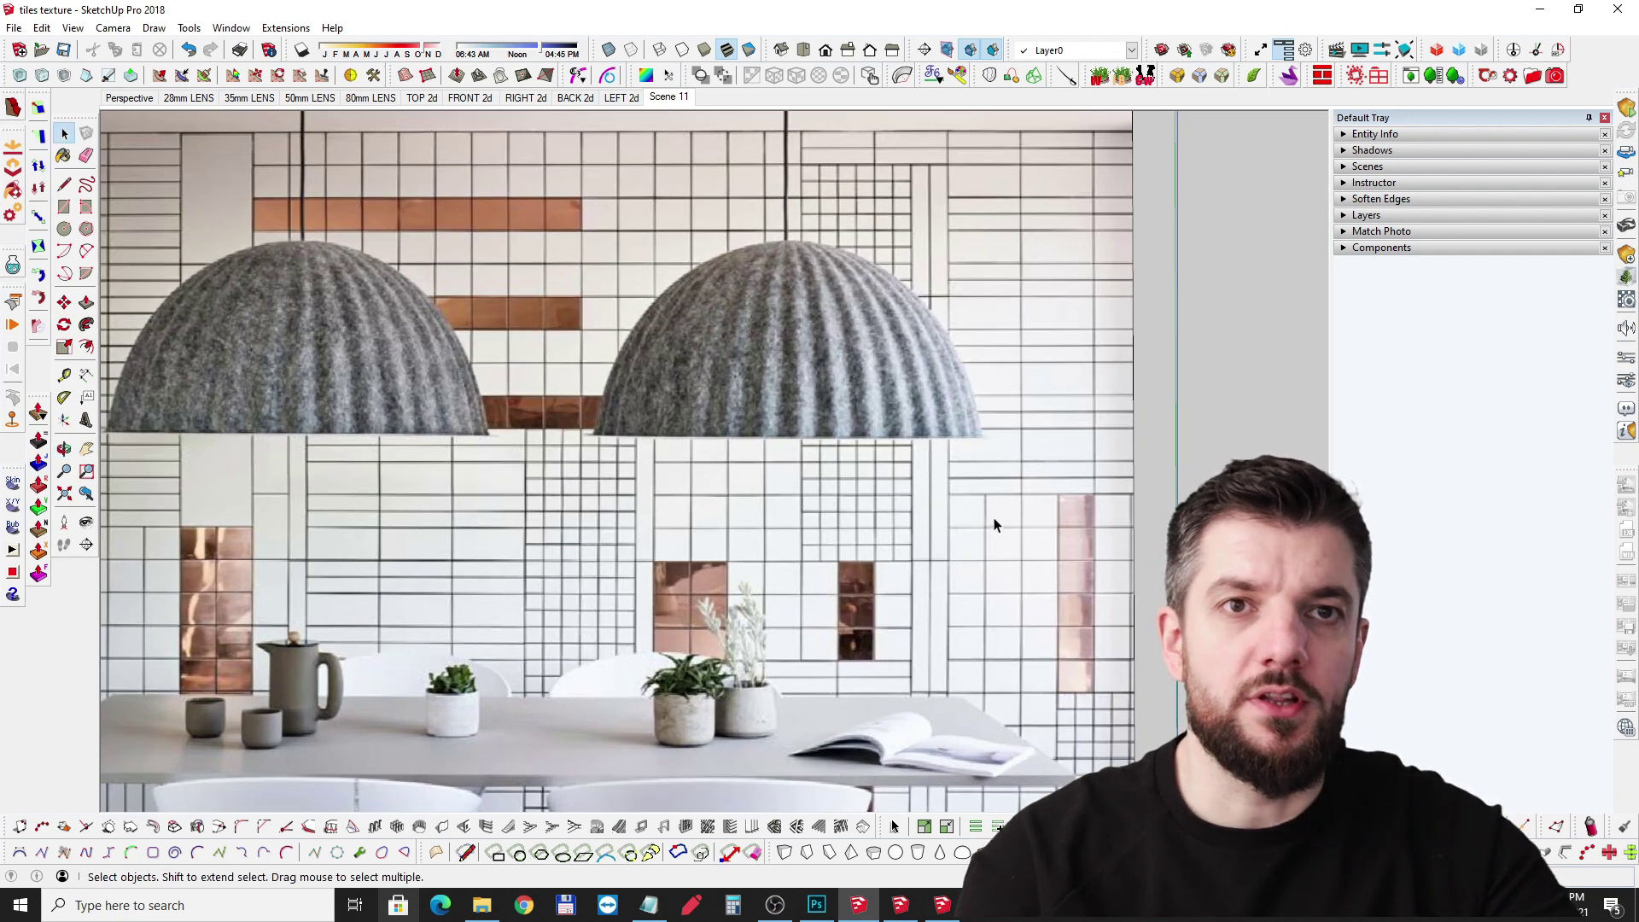
middle_click_drag(580, 472, 627, 480)
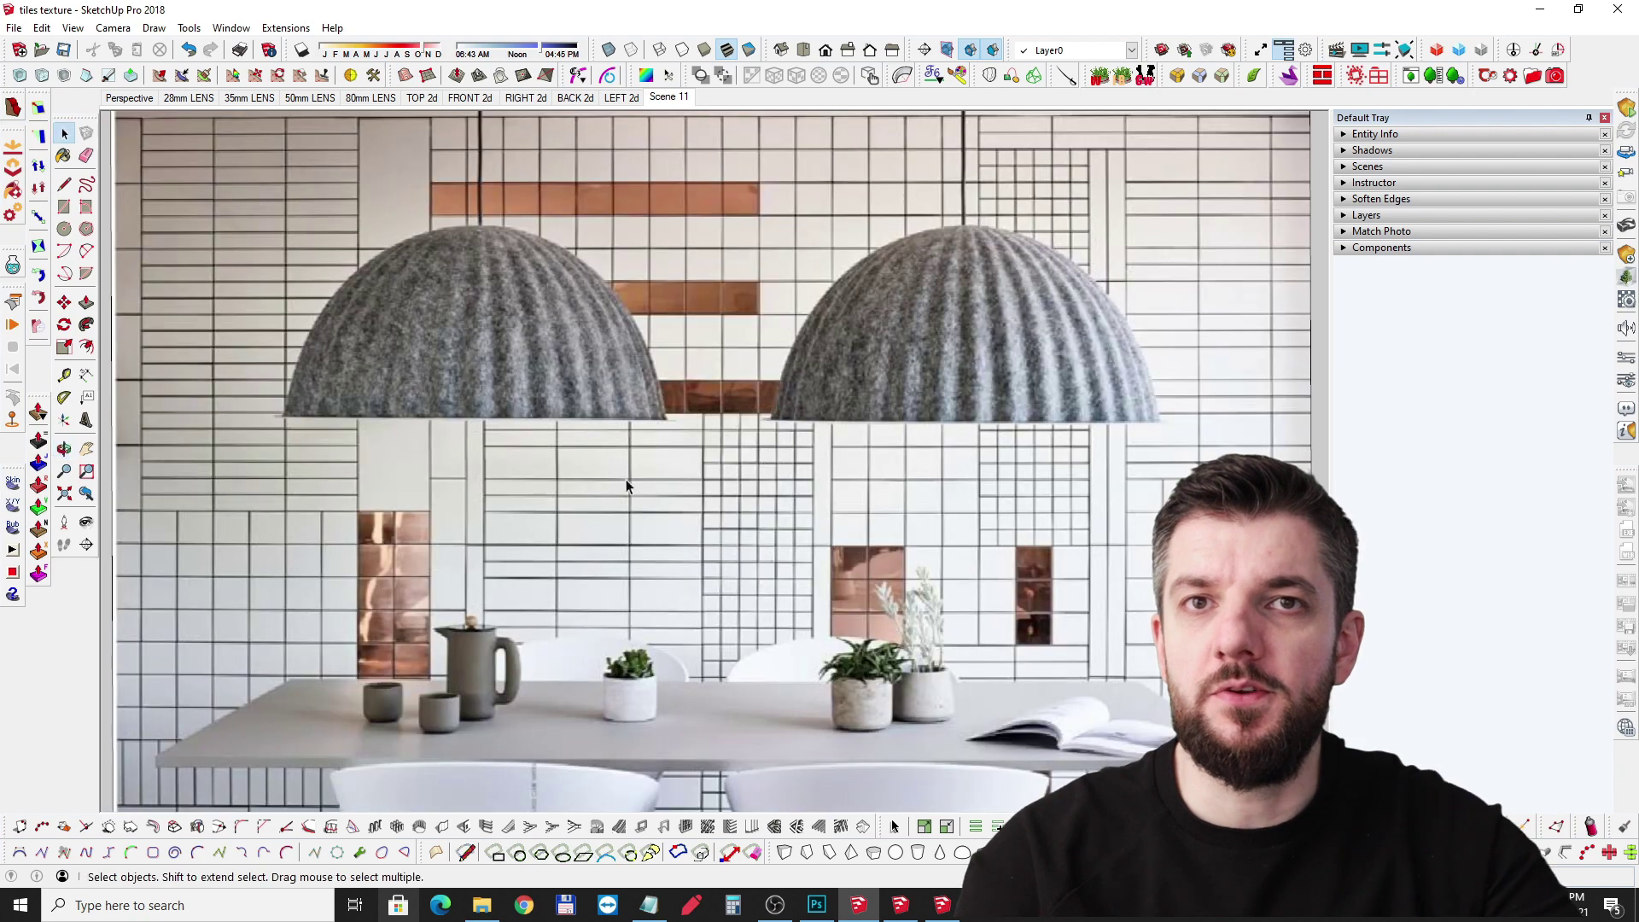
scroll(813, 433, "down", 2)
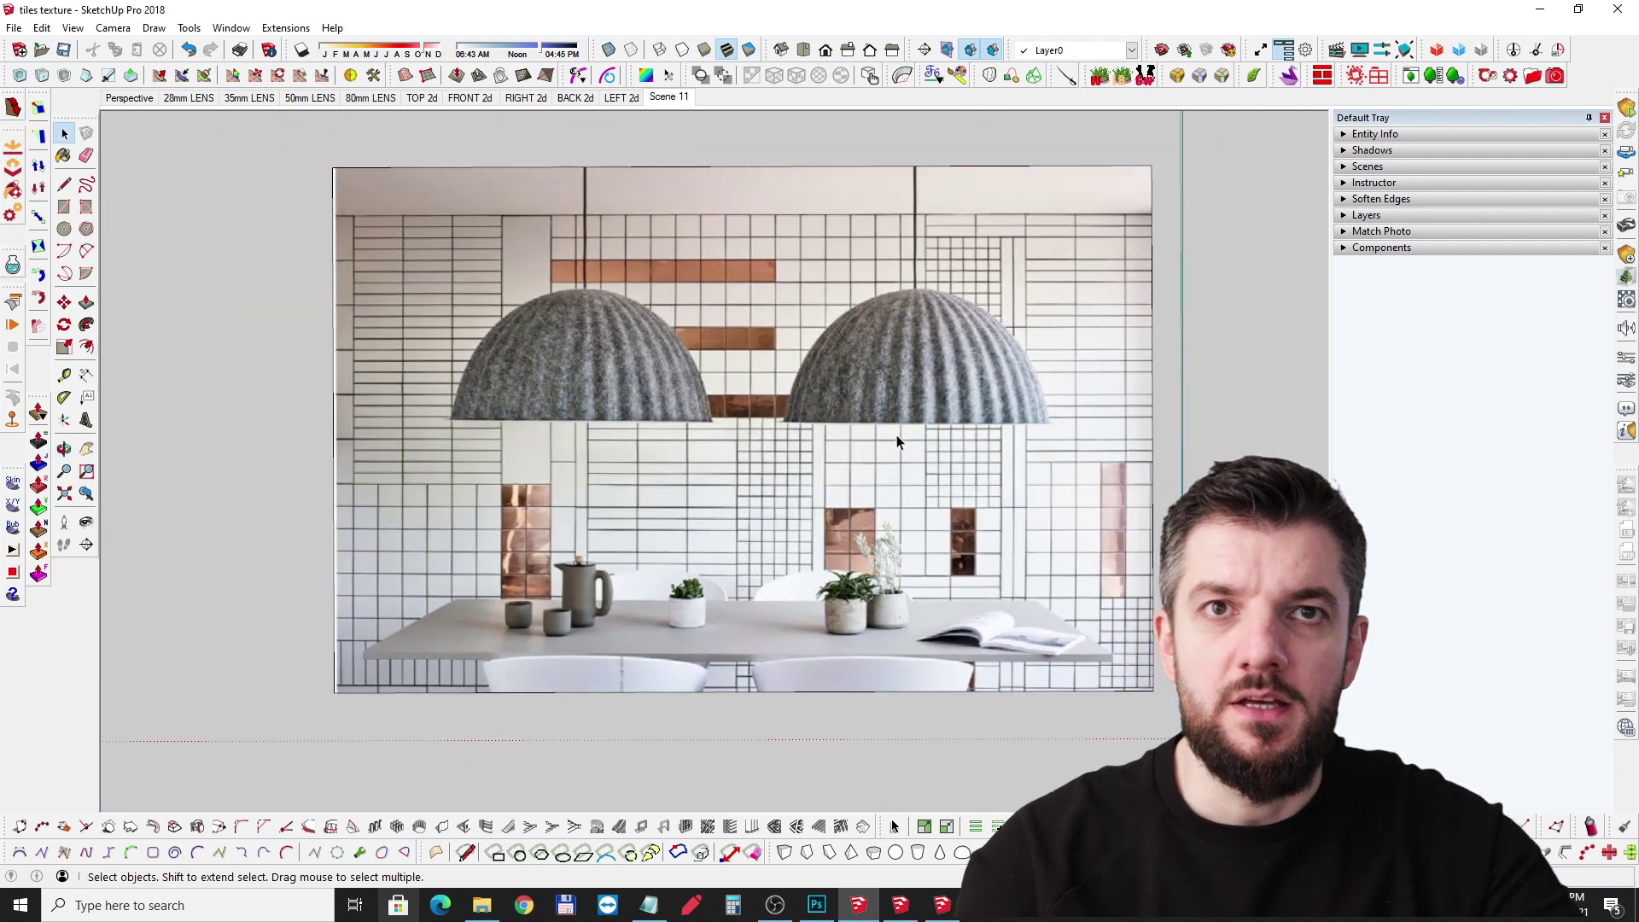
middle_click_drag(896, 434, 848, 428)
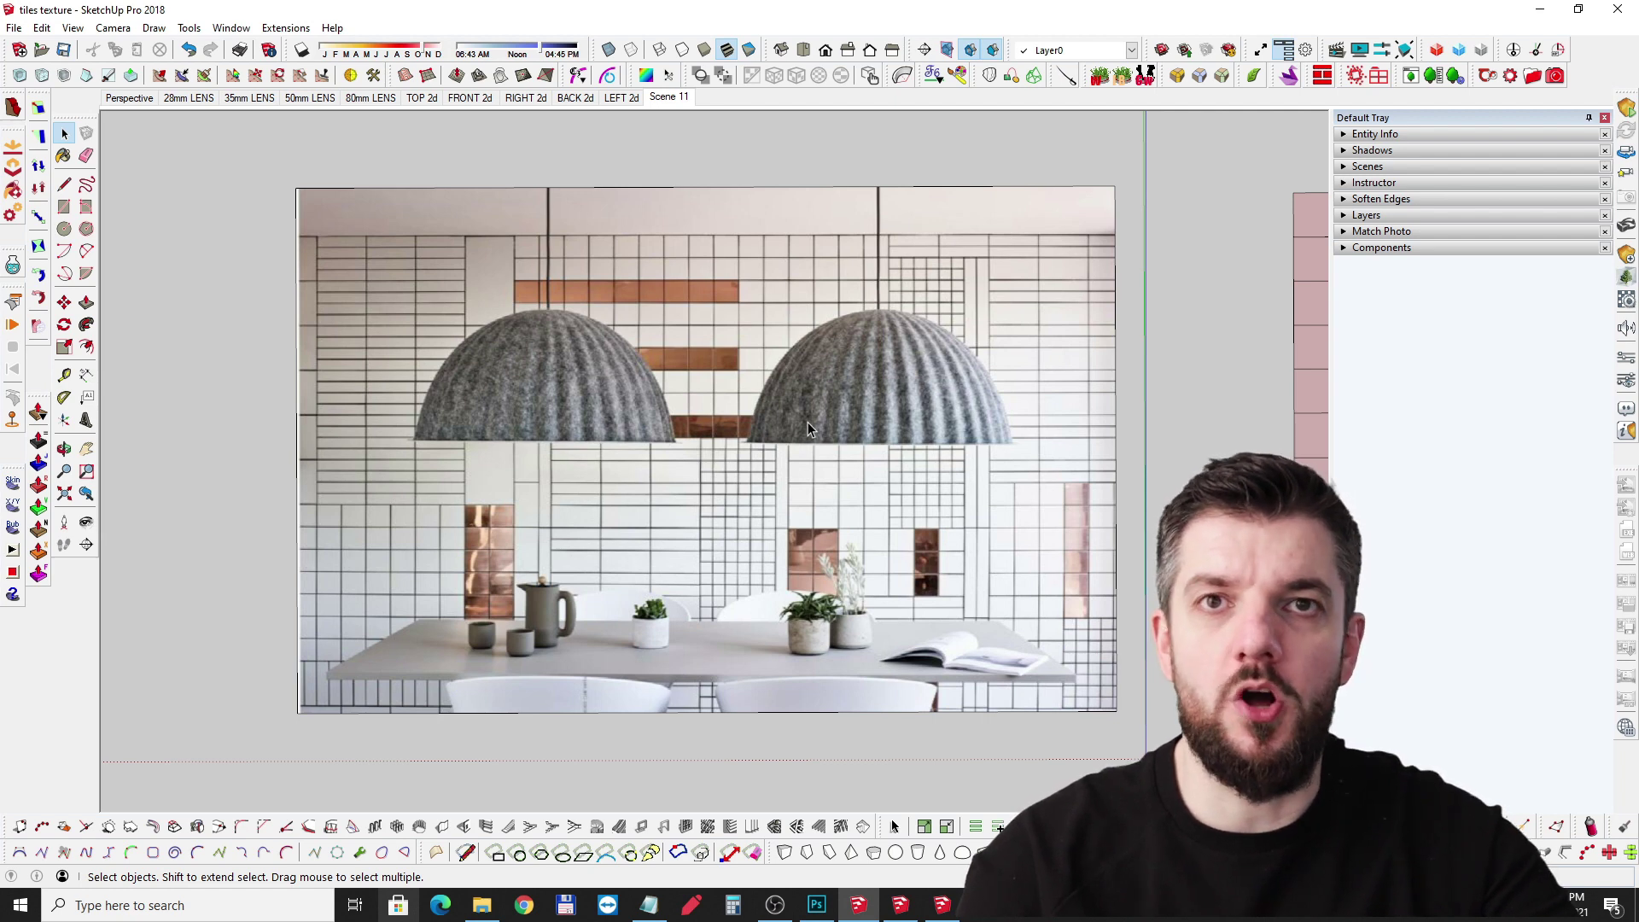
scroll(741, 474, "up", 2)
middle_click_drag(654, 464, 717, 449, "shift")
scroll(663, 461, "up", 1)
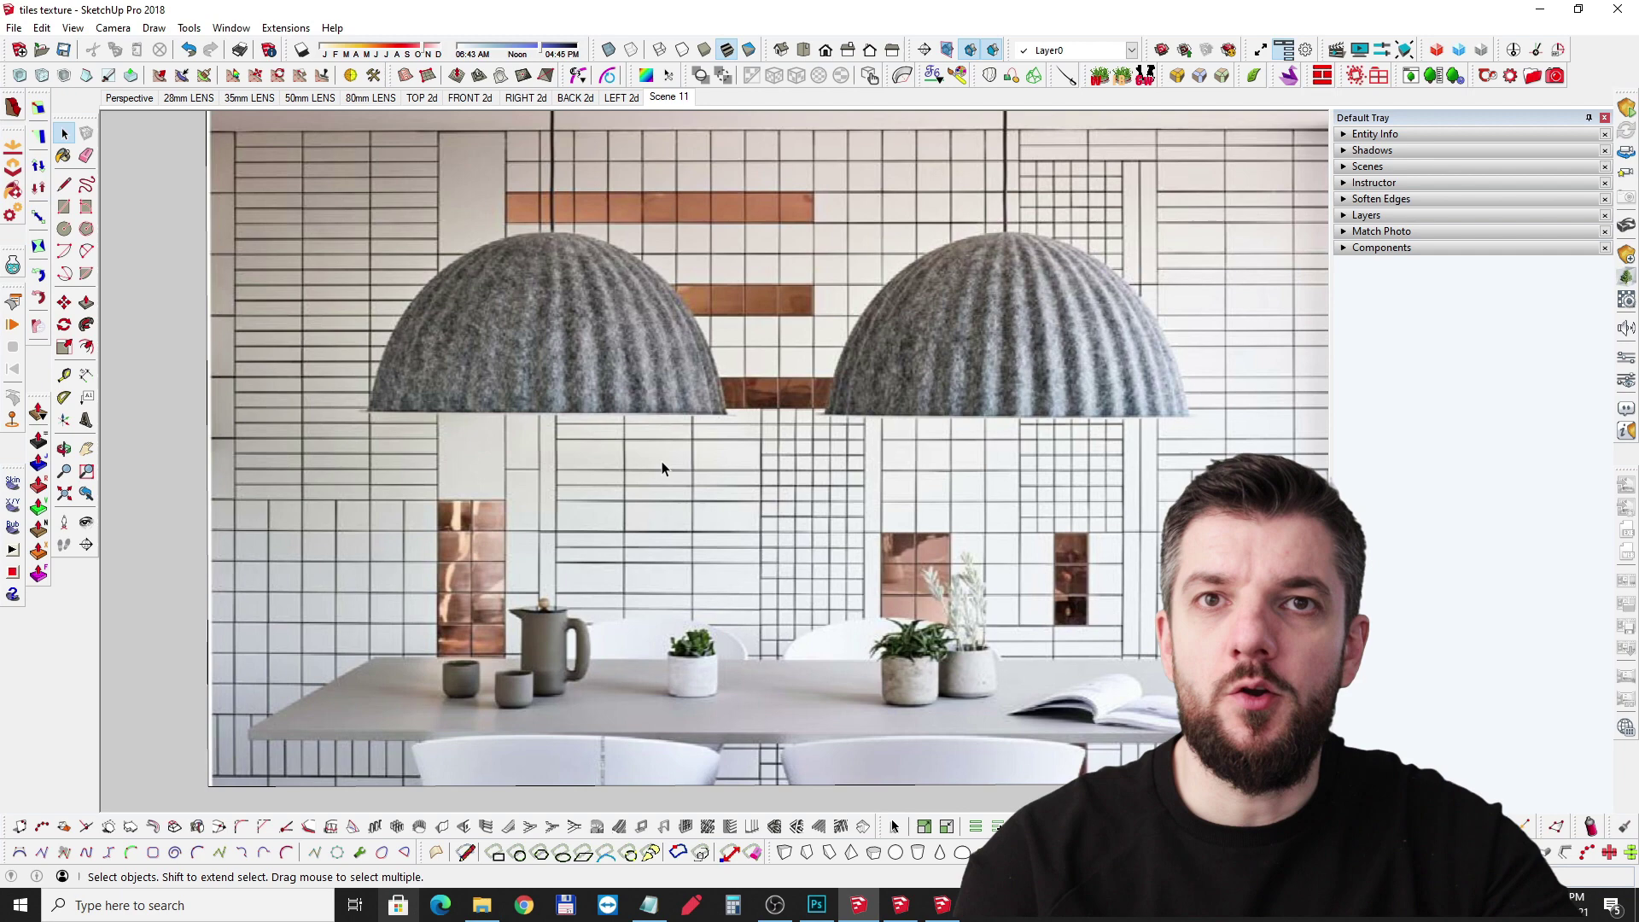
scroll(657, 444, "up", 2)
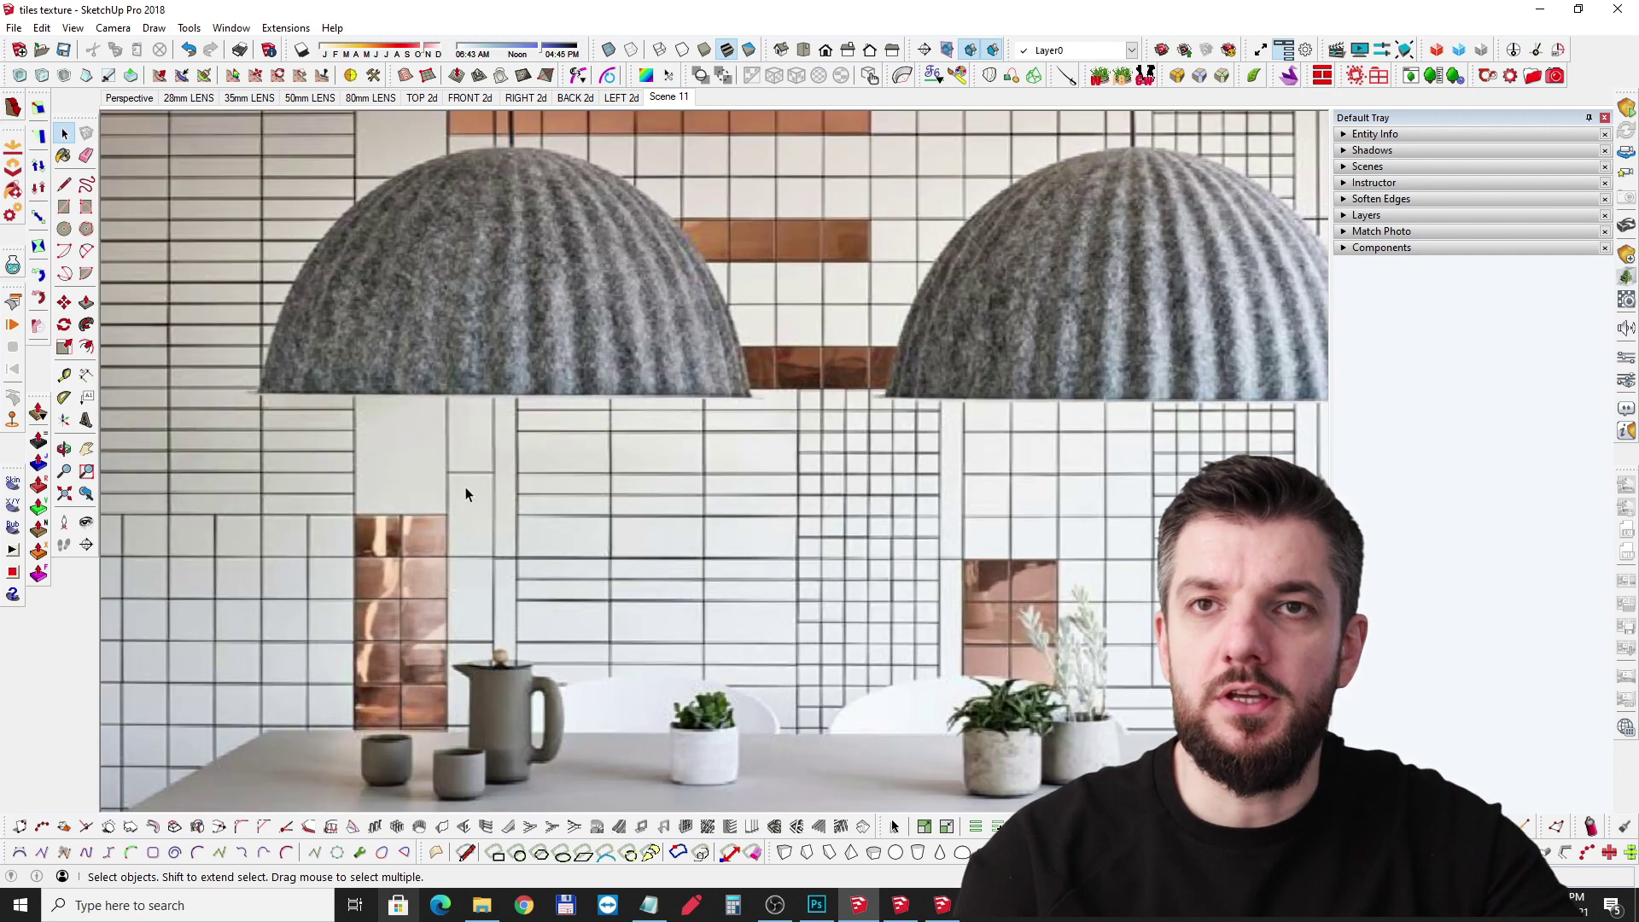
middle_click_drag(514, 448, 749, 443, "shift")
scroll(513, 440, "down", 4)
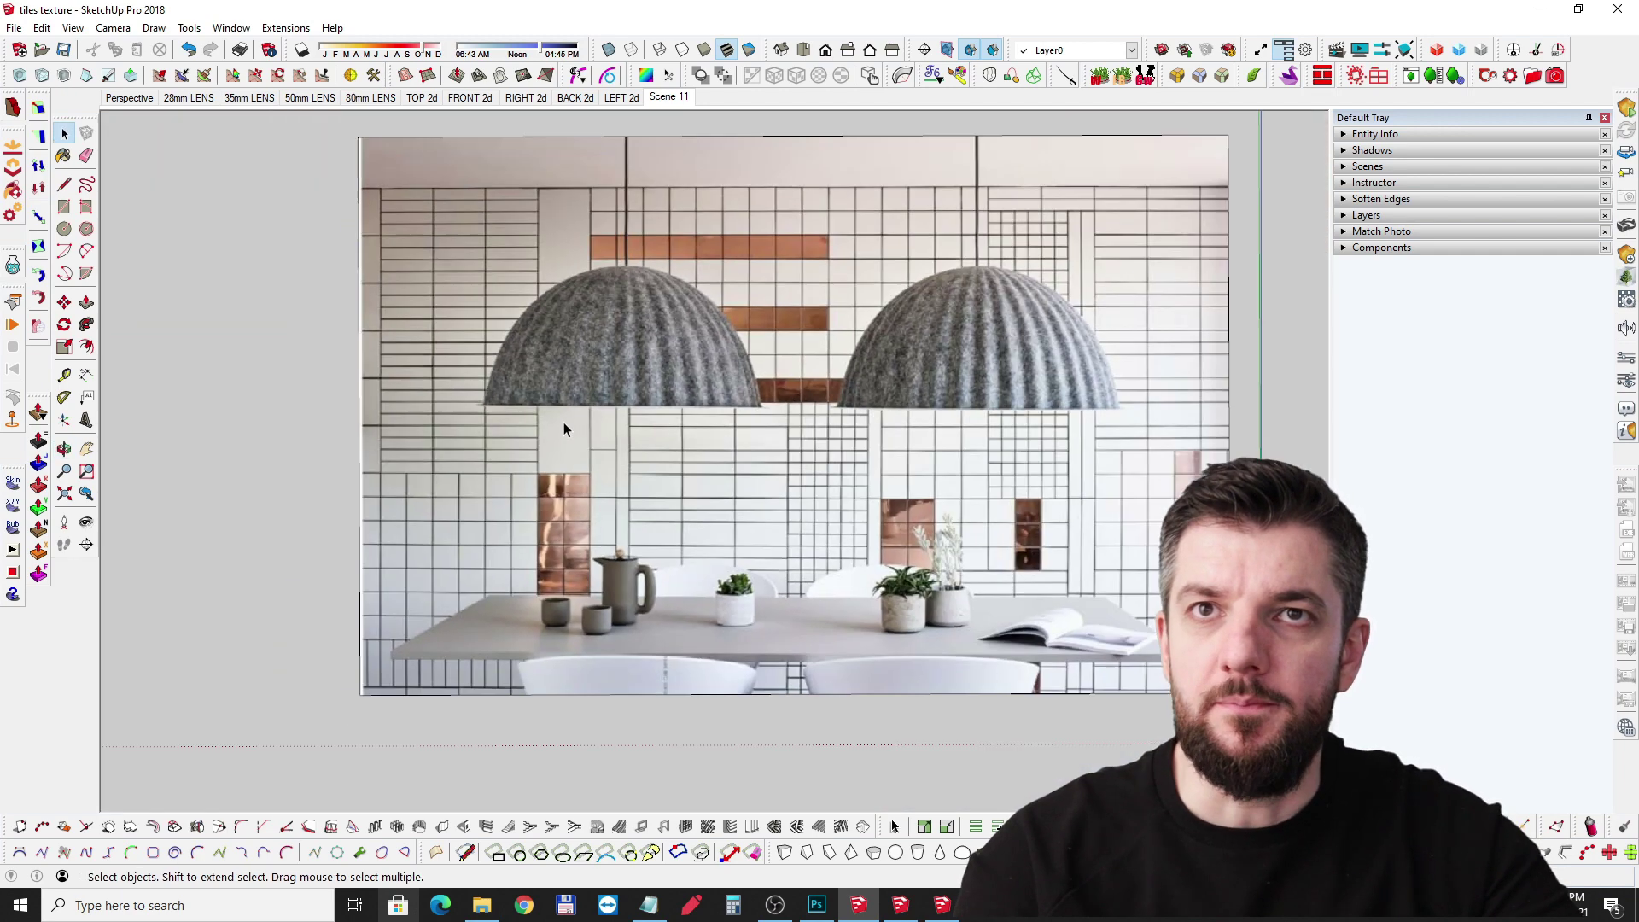
middle_click_drag(917, 372, 797, 367, "shift")
scroll(767, 350, "up", 2)
middle_click_drag(792, 304, 787, 331, "shift")
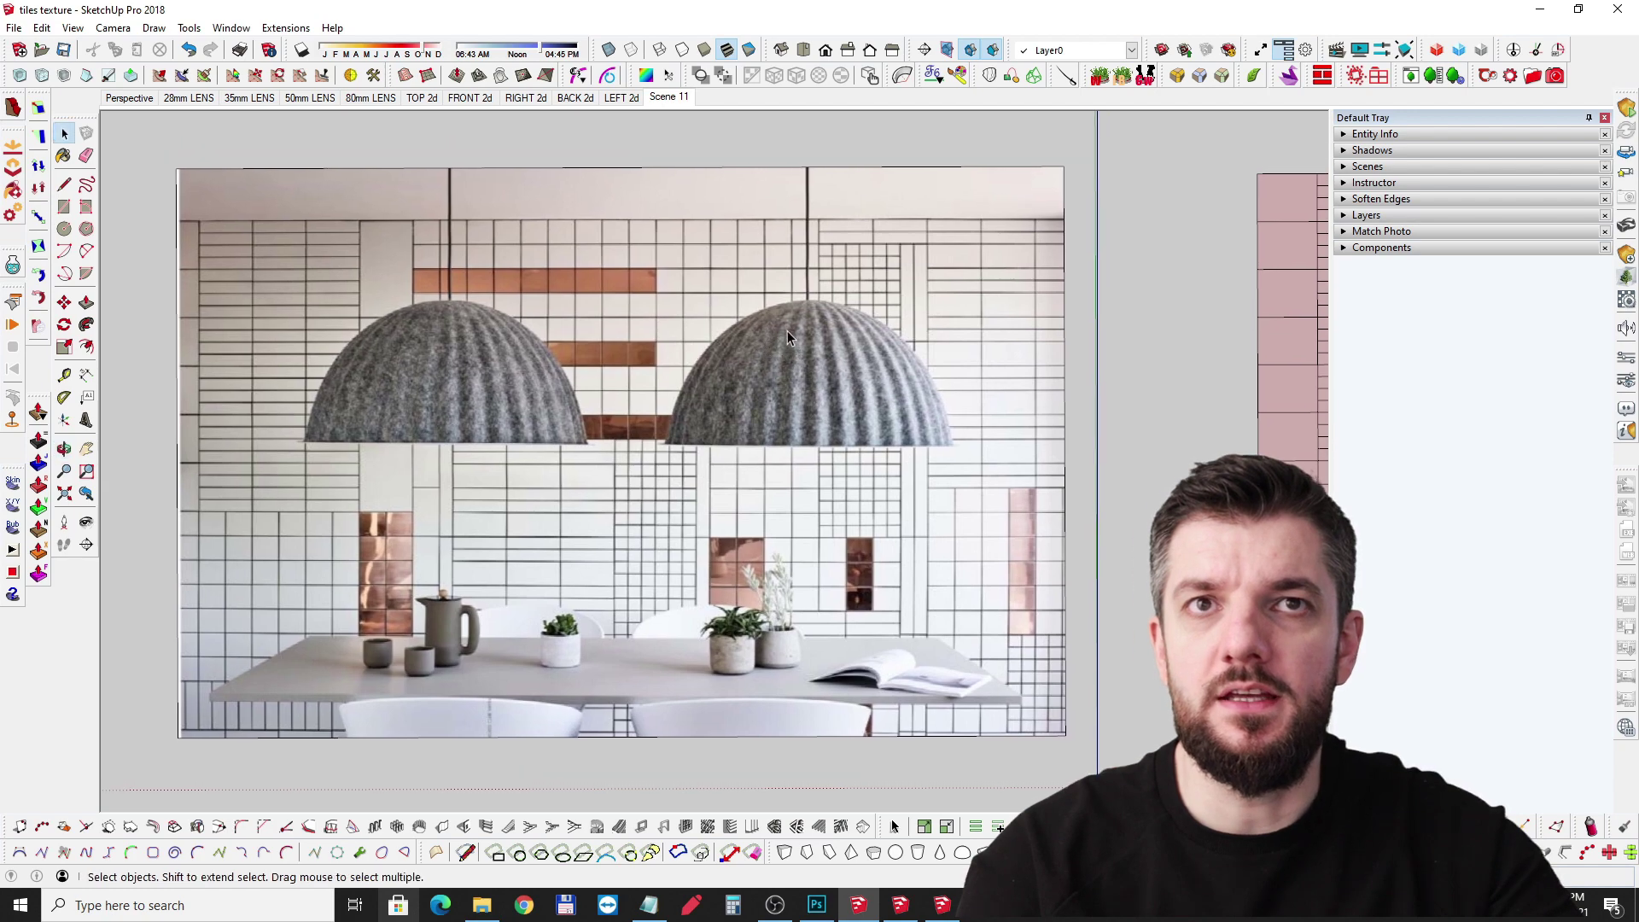
scroll(787, 330, "down", 3)
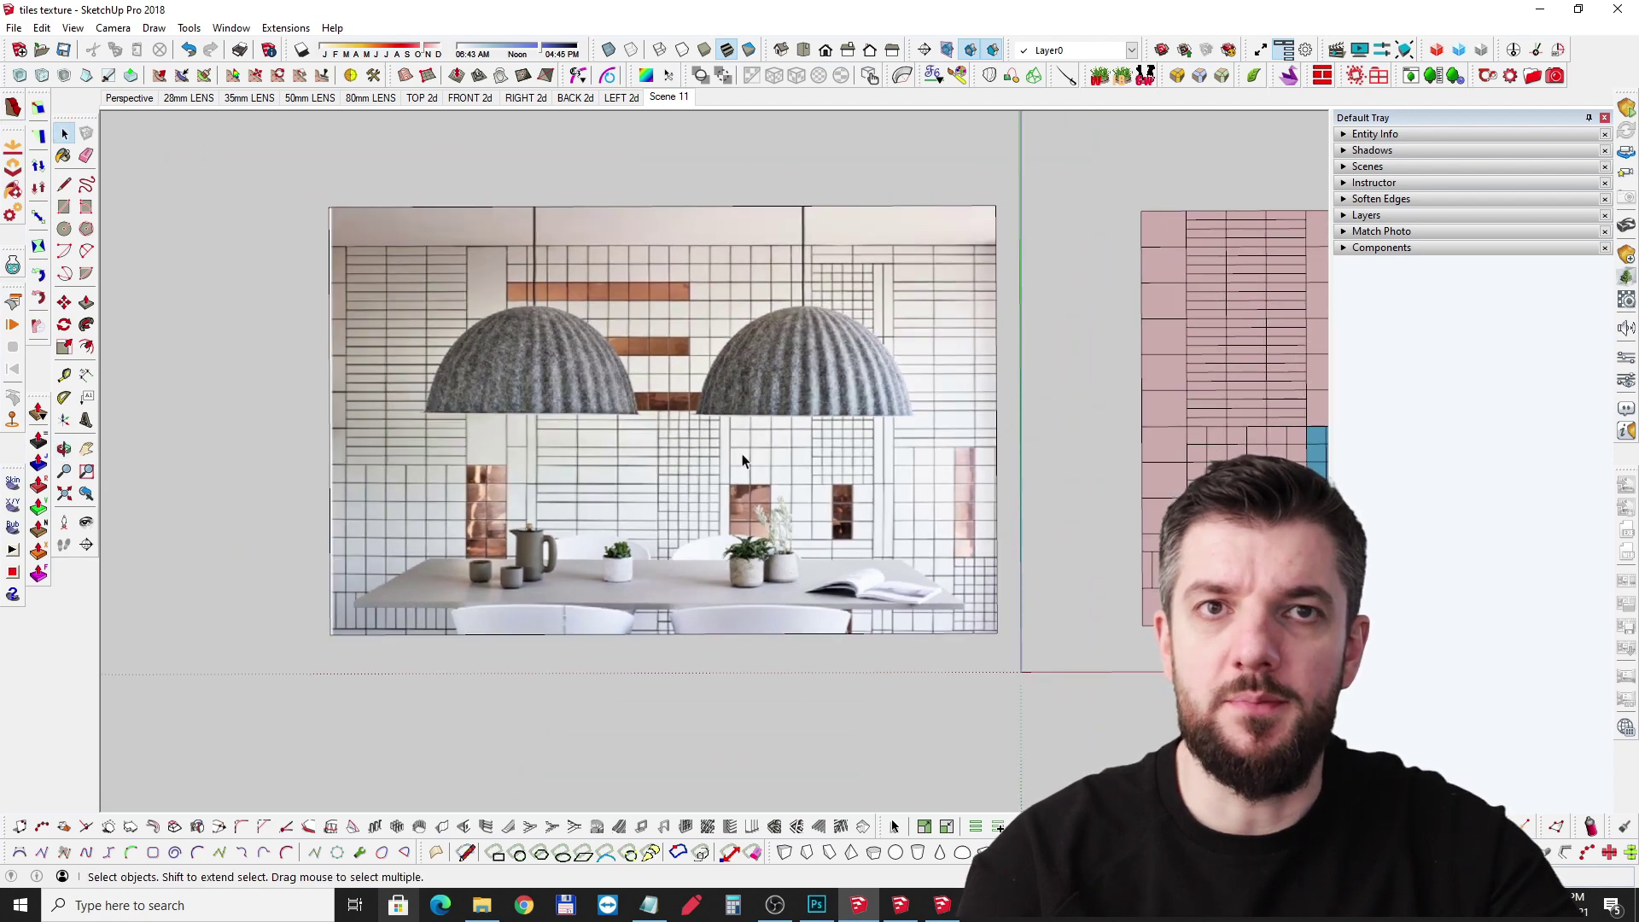
Step: Draw a horizontal line across the full width of the reference photo where the tiled wall meets the ceiling
scroll(714, 410, "up", 1)
key("l")
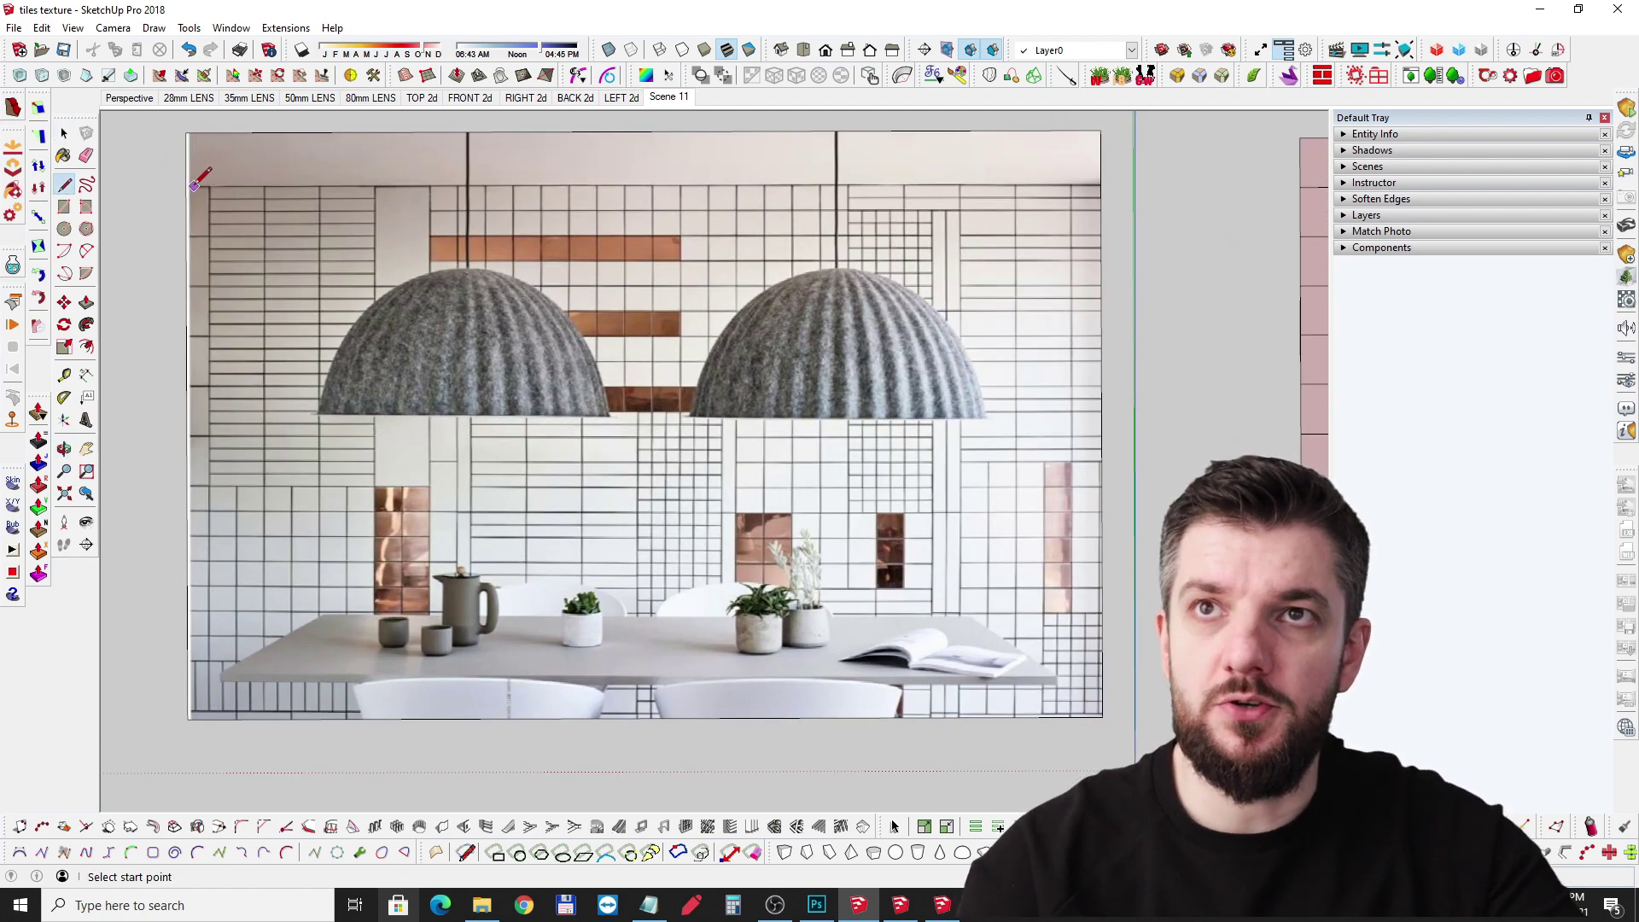
left_click(1101, 187)
key("space")
Step: Copy the horizontal line downward onto the successive tile joints at the photo's right edge
scroll(1106, 183, "up", 3)
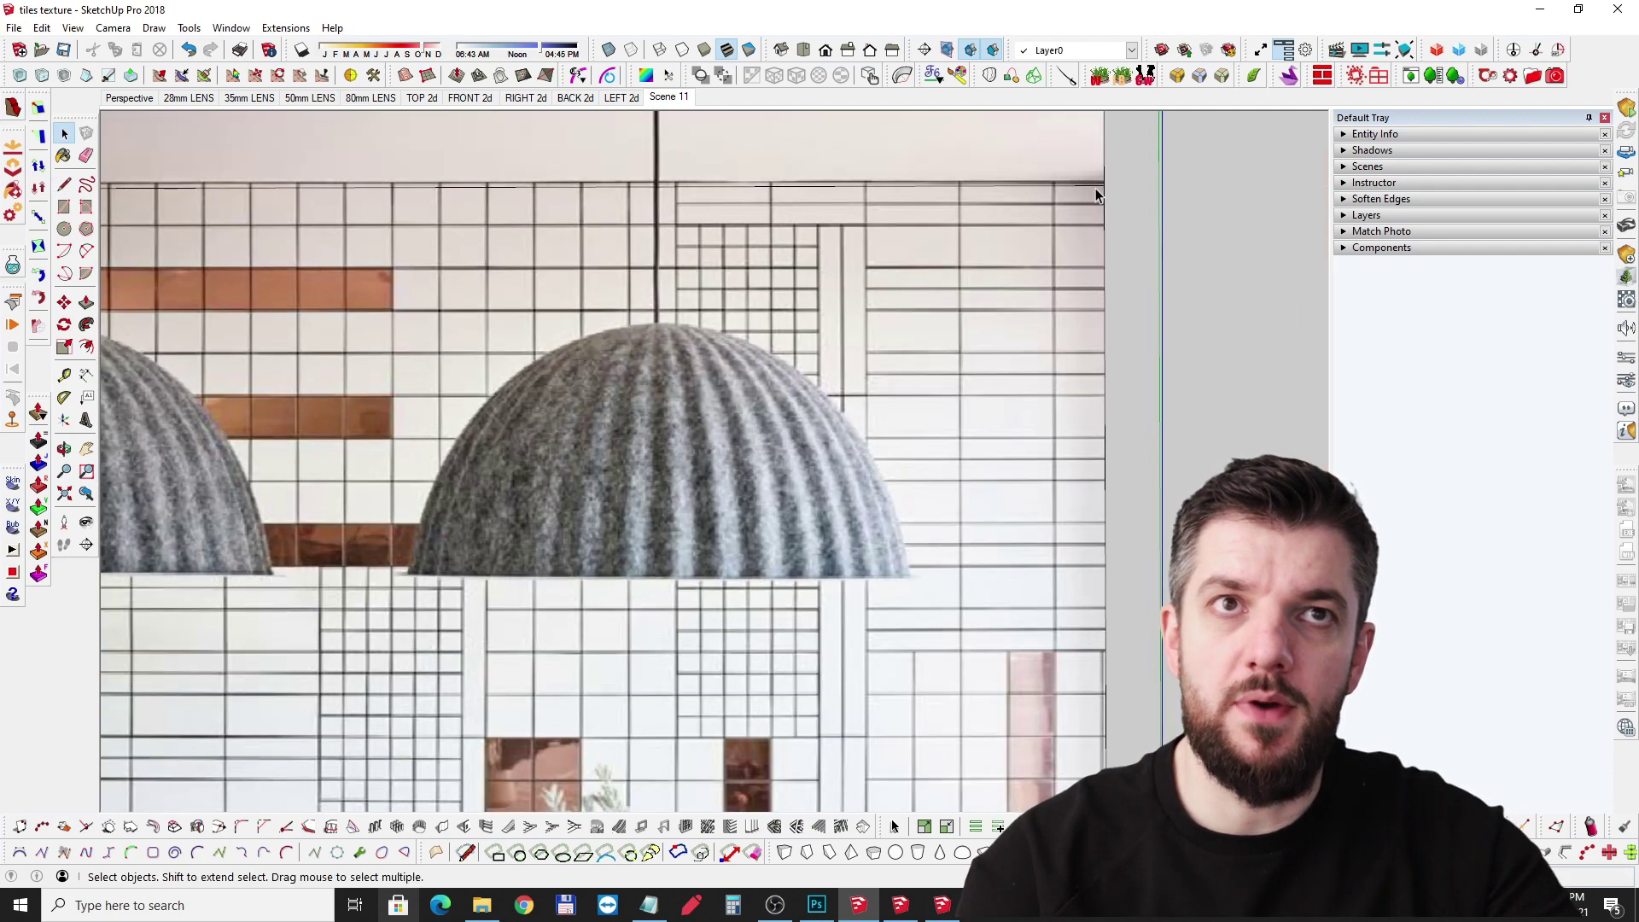
left_click(1089, 187)
key("m")
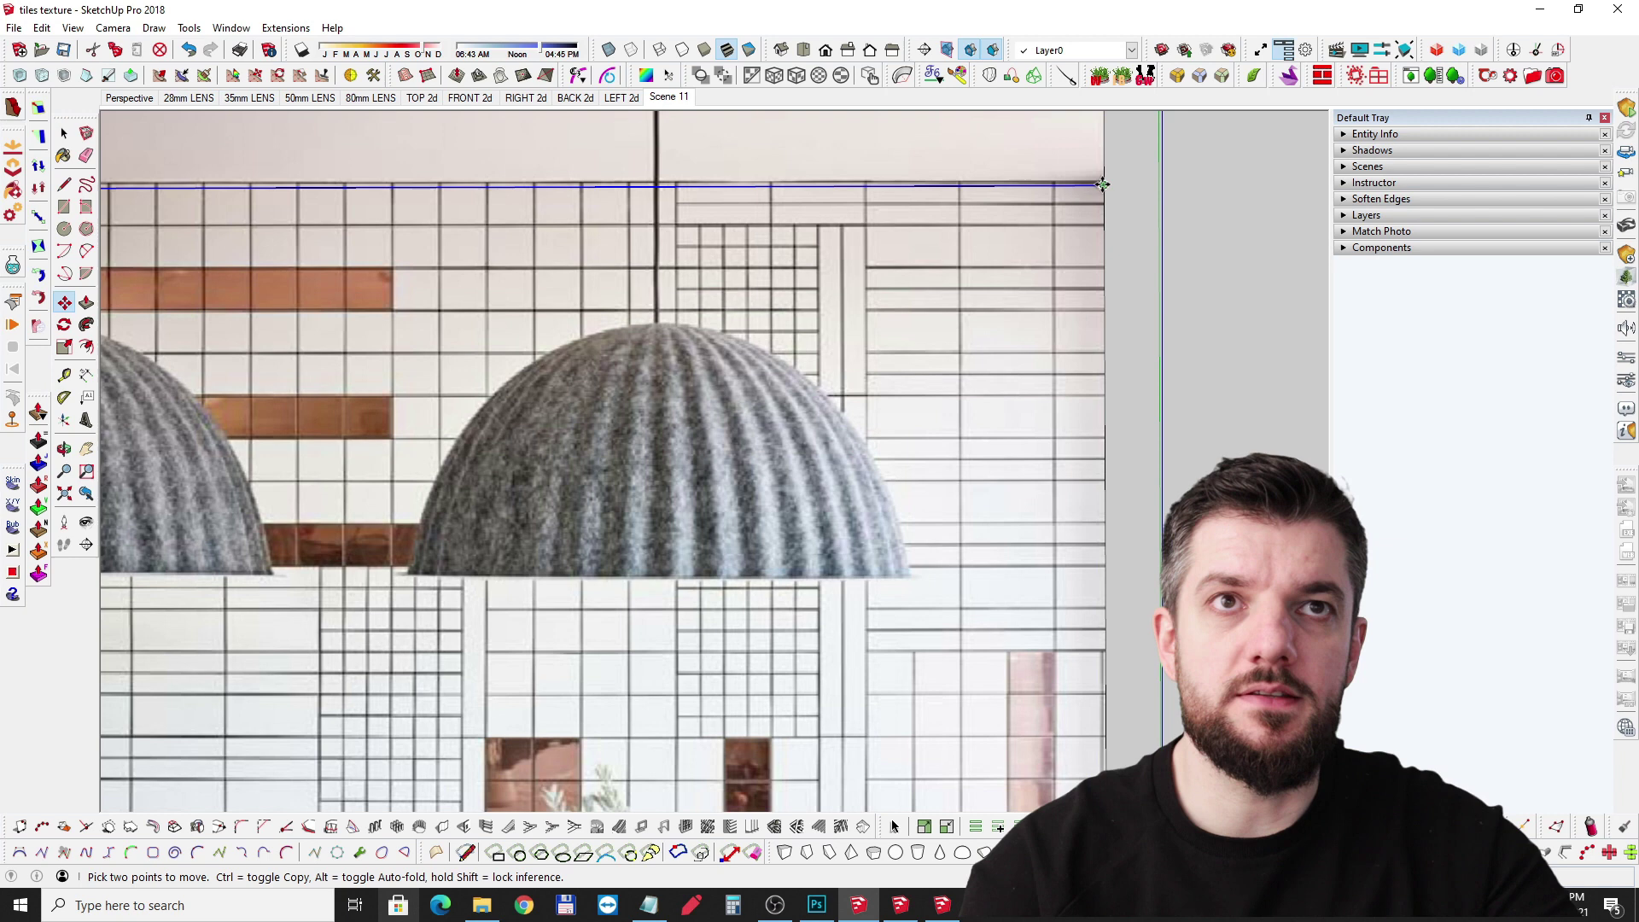
left_click(1104, 185)
left_click(1102, 207)
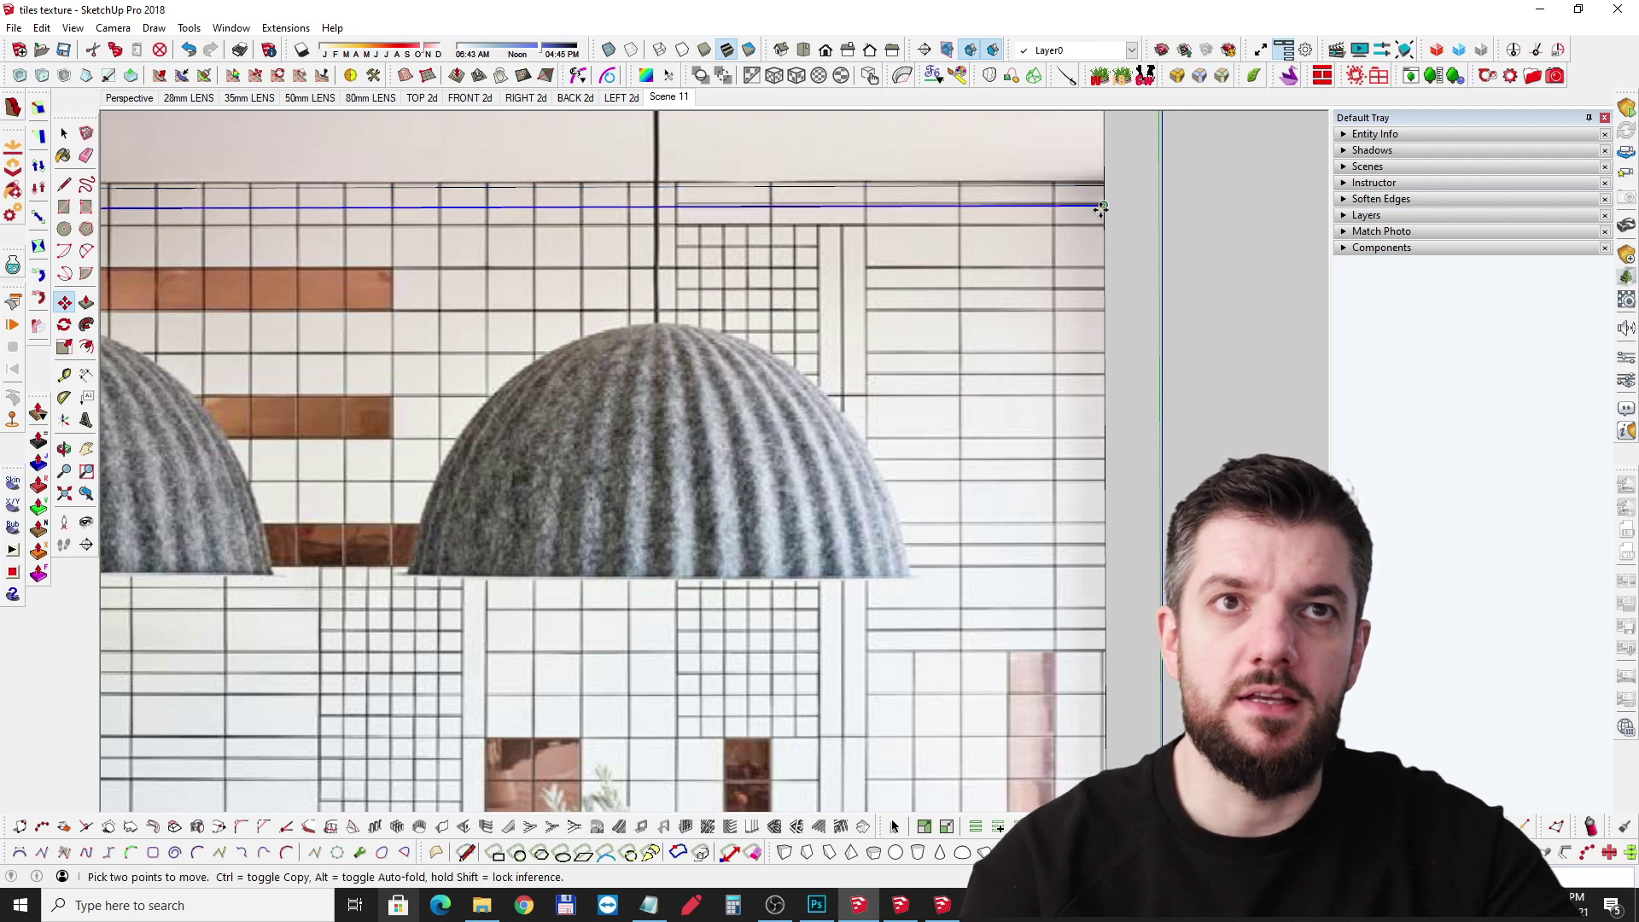
left_click(1103, 206)
left_click(1104, 224)
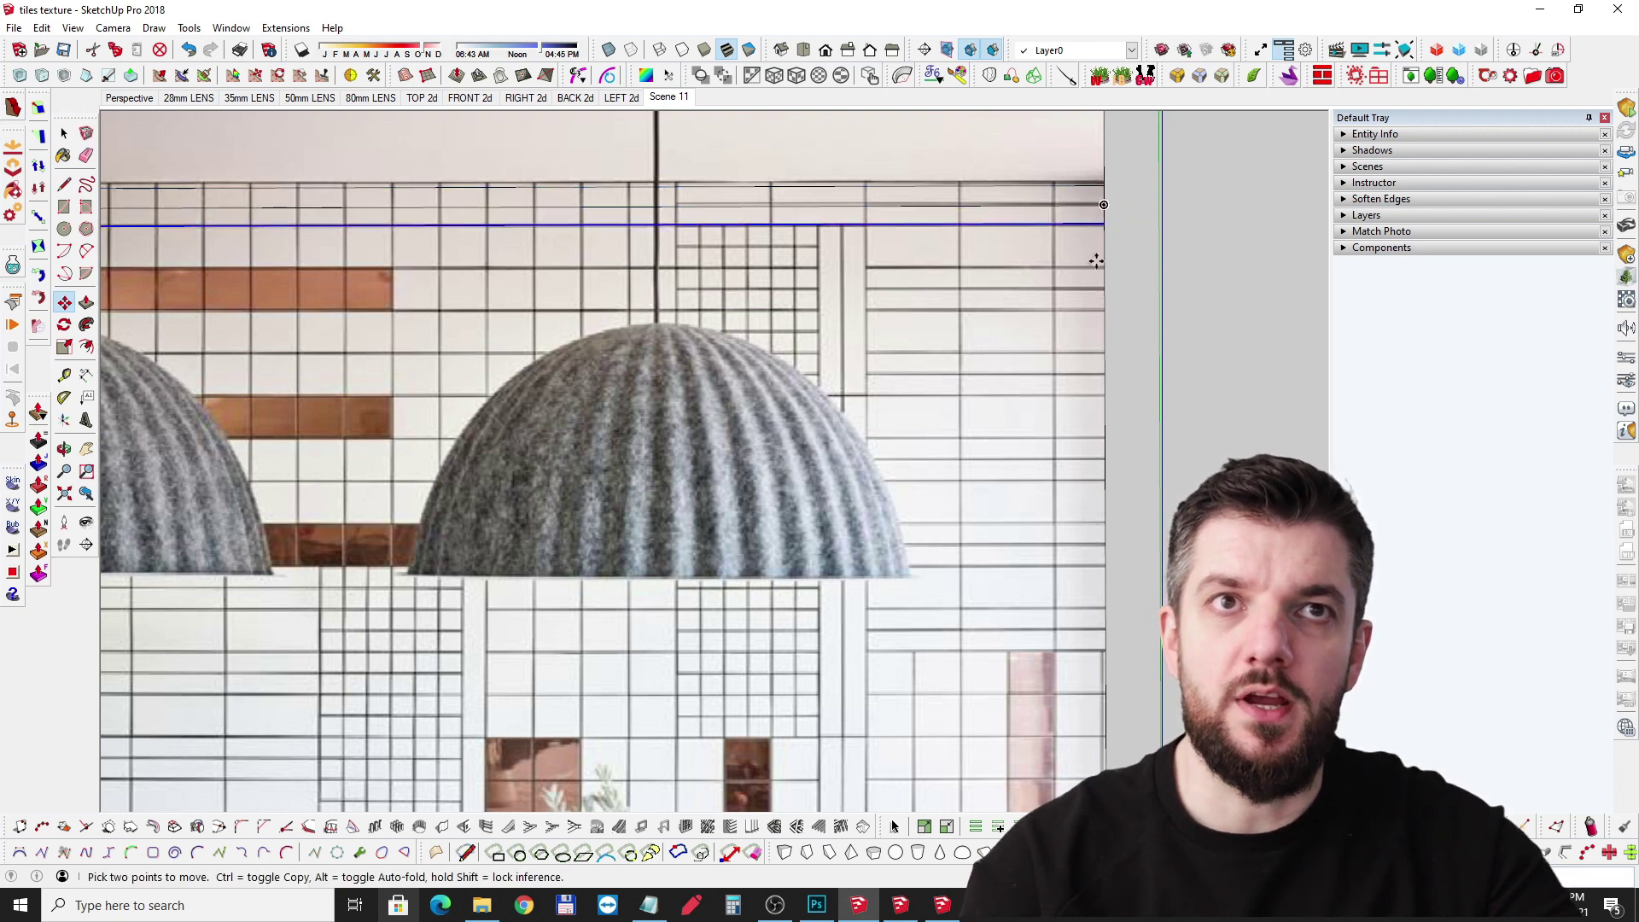
left_click(1104, 223)
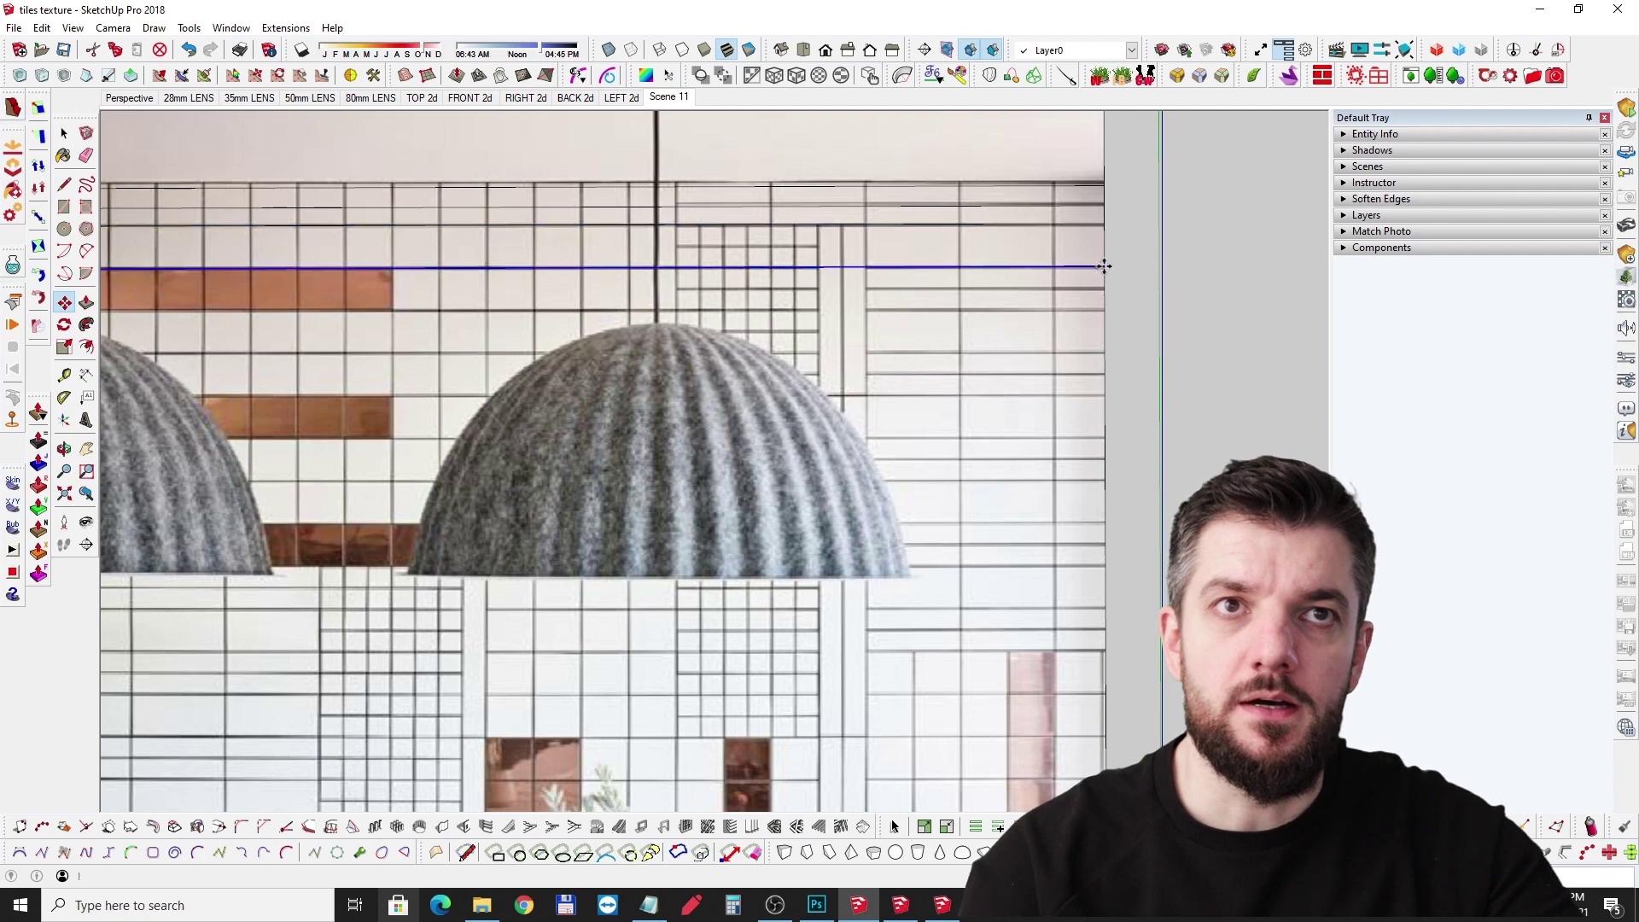
left_click(1101, 266)
left_click(1101, 267)
left_click(1104, 282)
key("space")
scroll(879, 271, "down", 5)
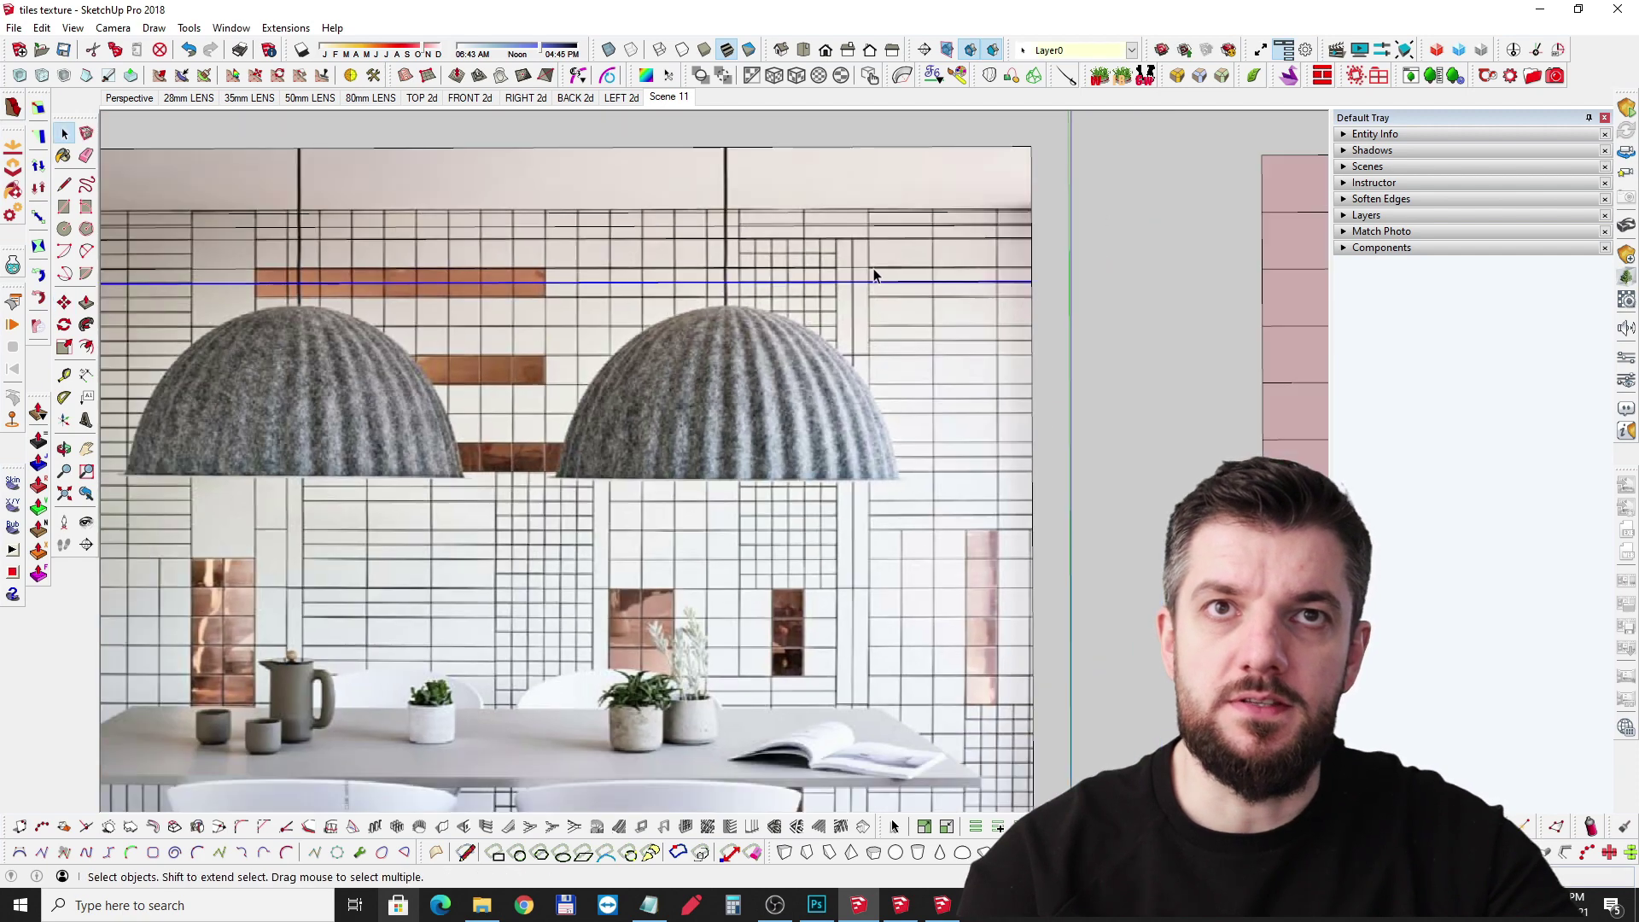
Step: Erase the traced horizontal lines from the upper part of the reference photo
scroll(871, 299, "up", 4)
key("e")
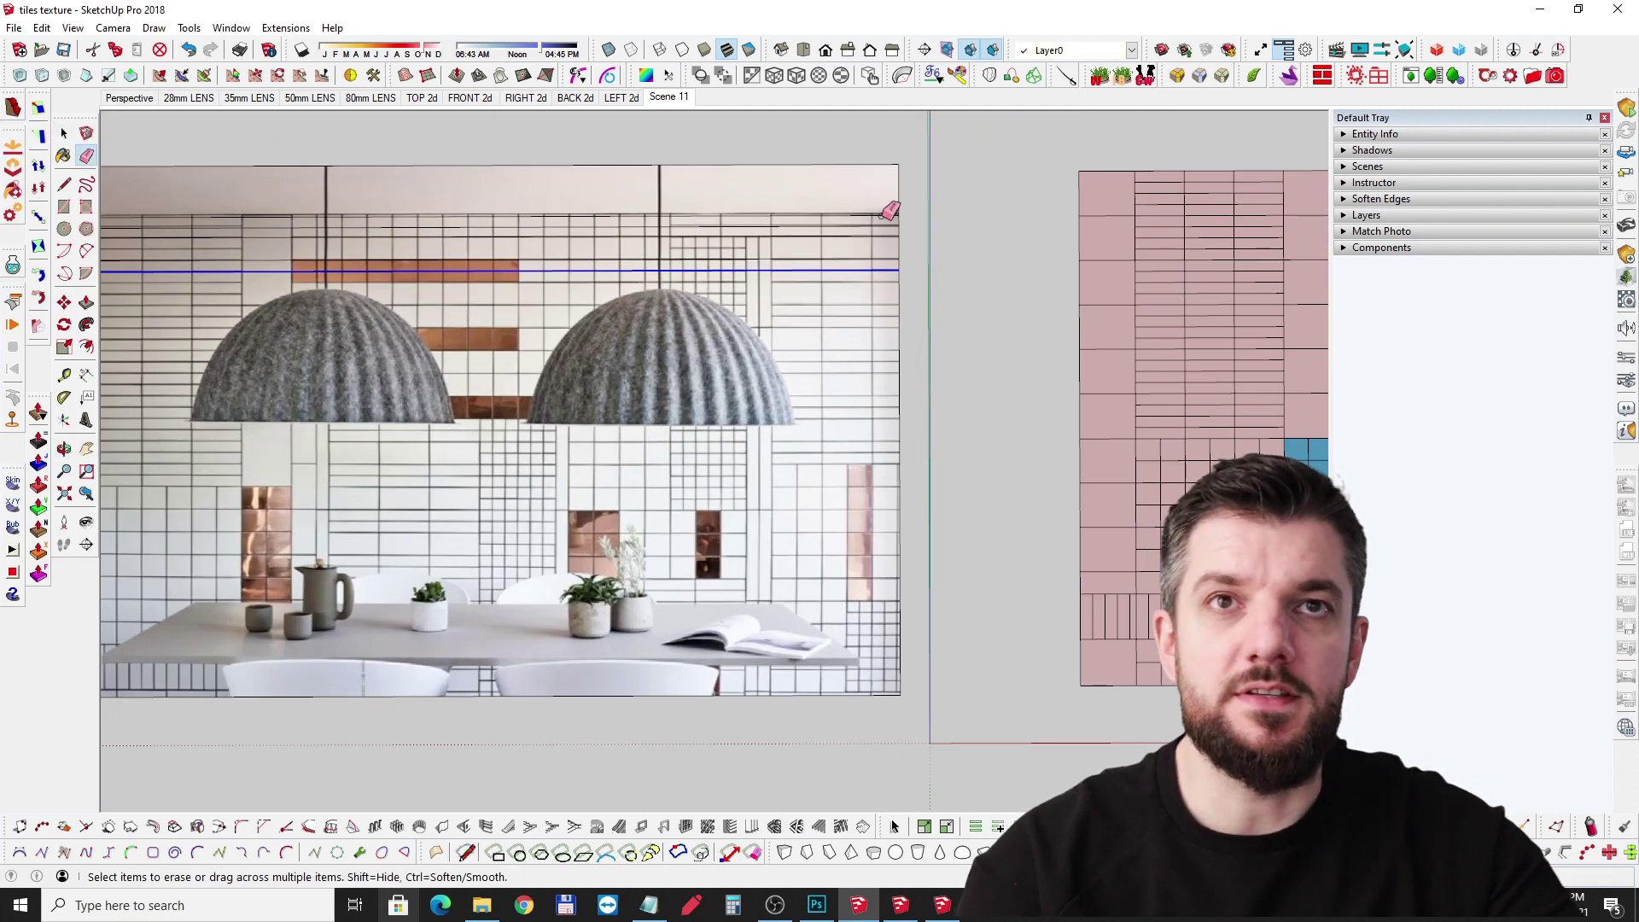
left_click_drag(871, 218, 863, 282)
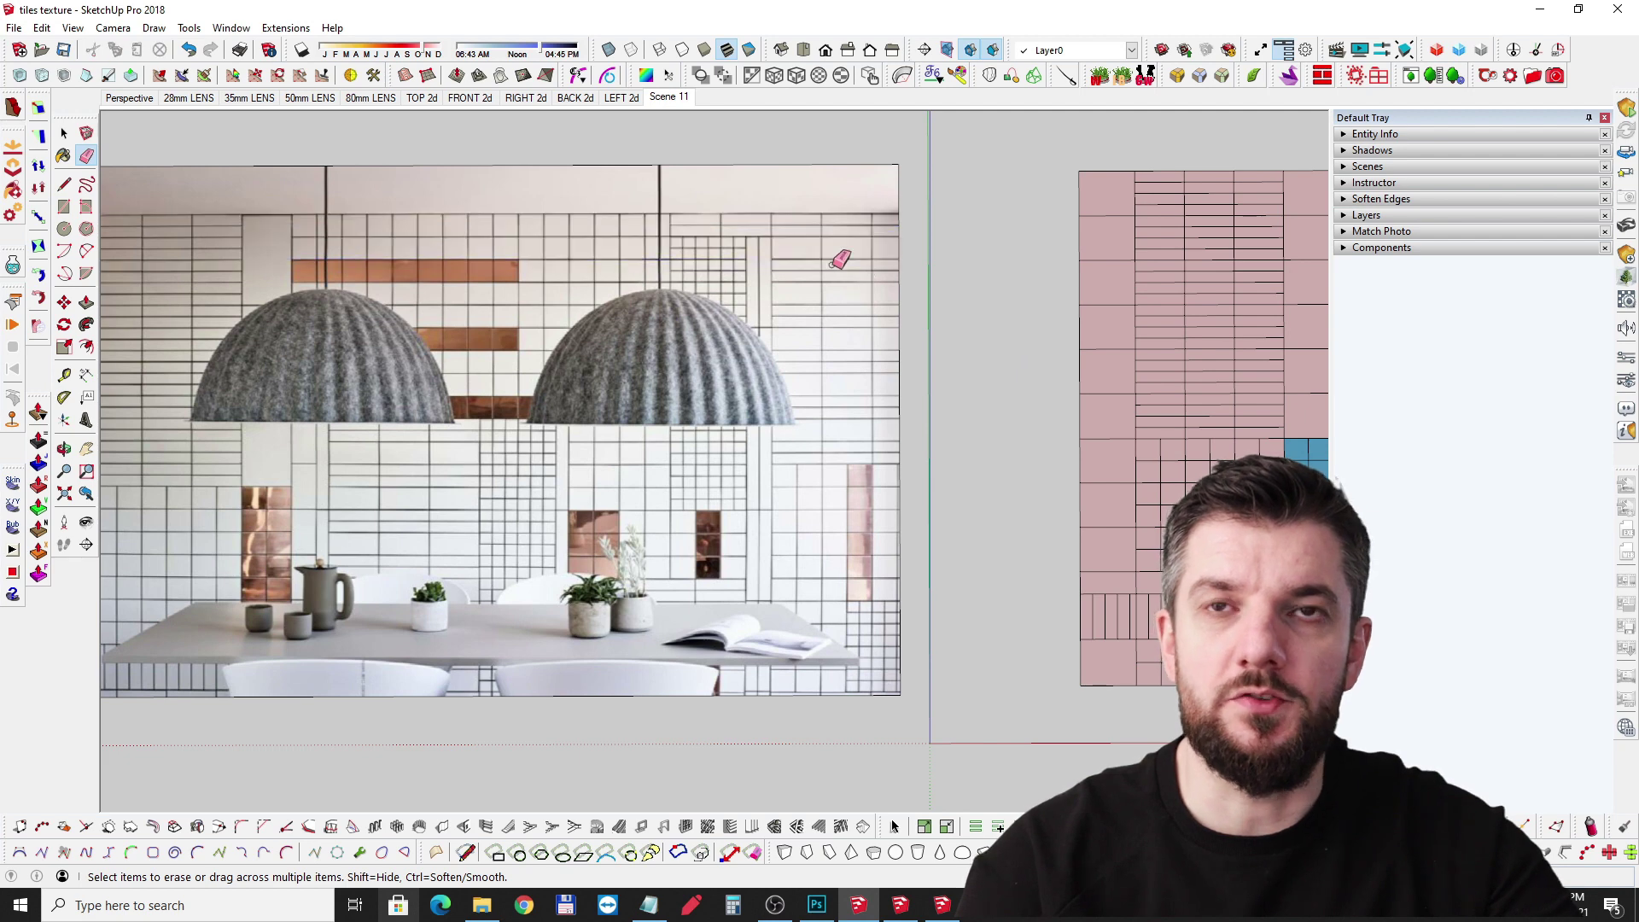
key("space")
Step: Sample the pink tile material in the traced layout and recolour it white with saturation 0 and brightness 100
scroll(820, 283, "down", 5)
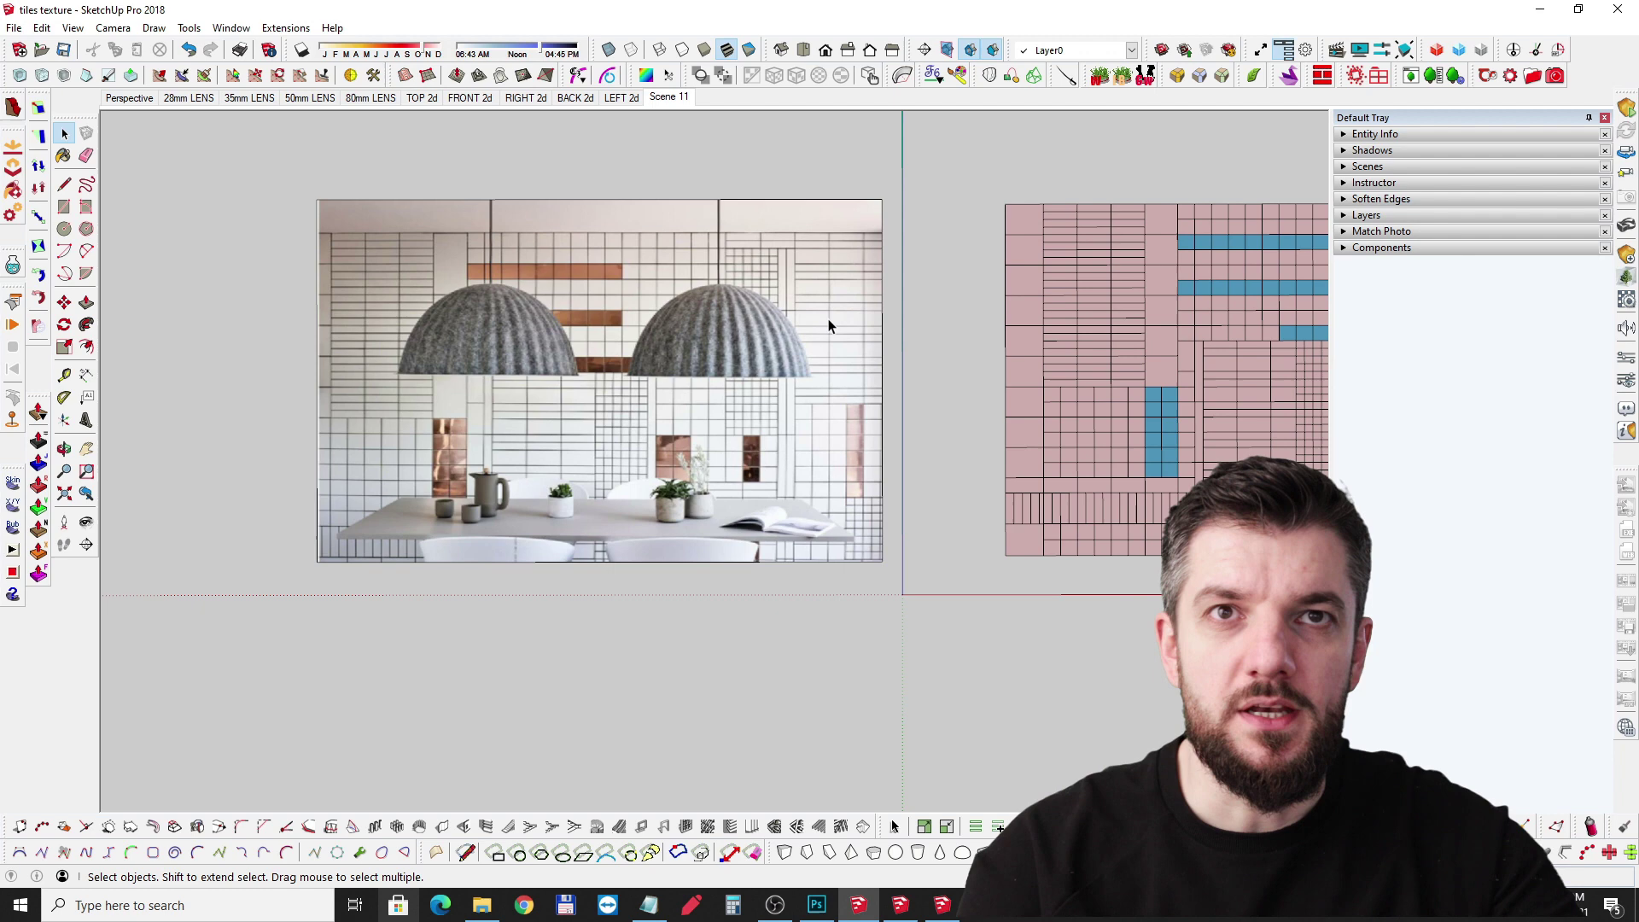
mouse_move(1011, 325)
middle_mouse_down("shift")
mouse_move(1029, 329)
mouse_move(593, 330)
mouse_move(638, 309)
middle_mouse_up("shift")
scroll(683, 316, "up", 5)
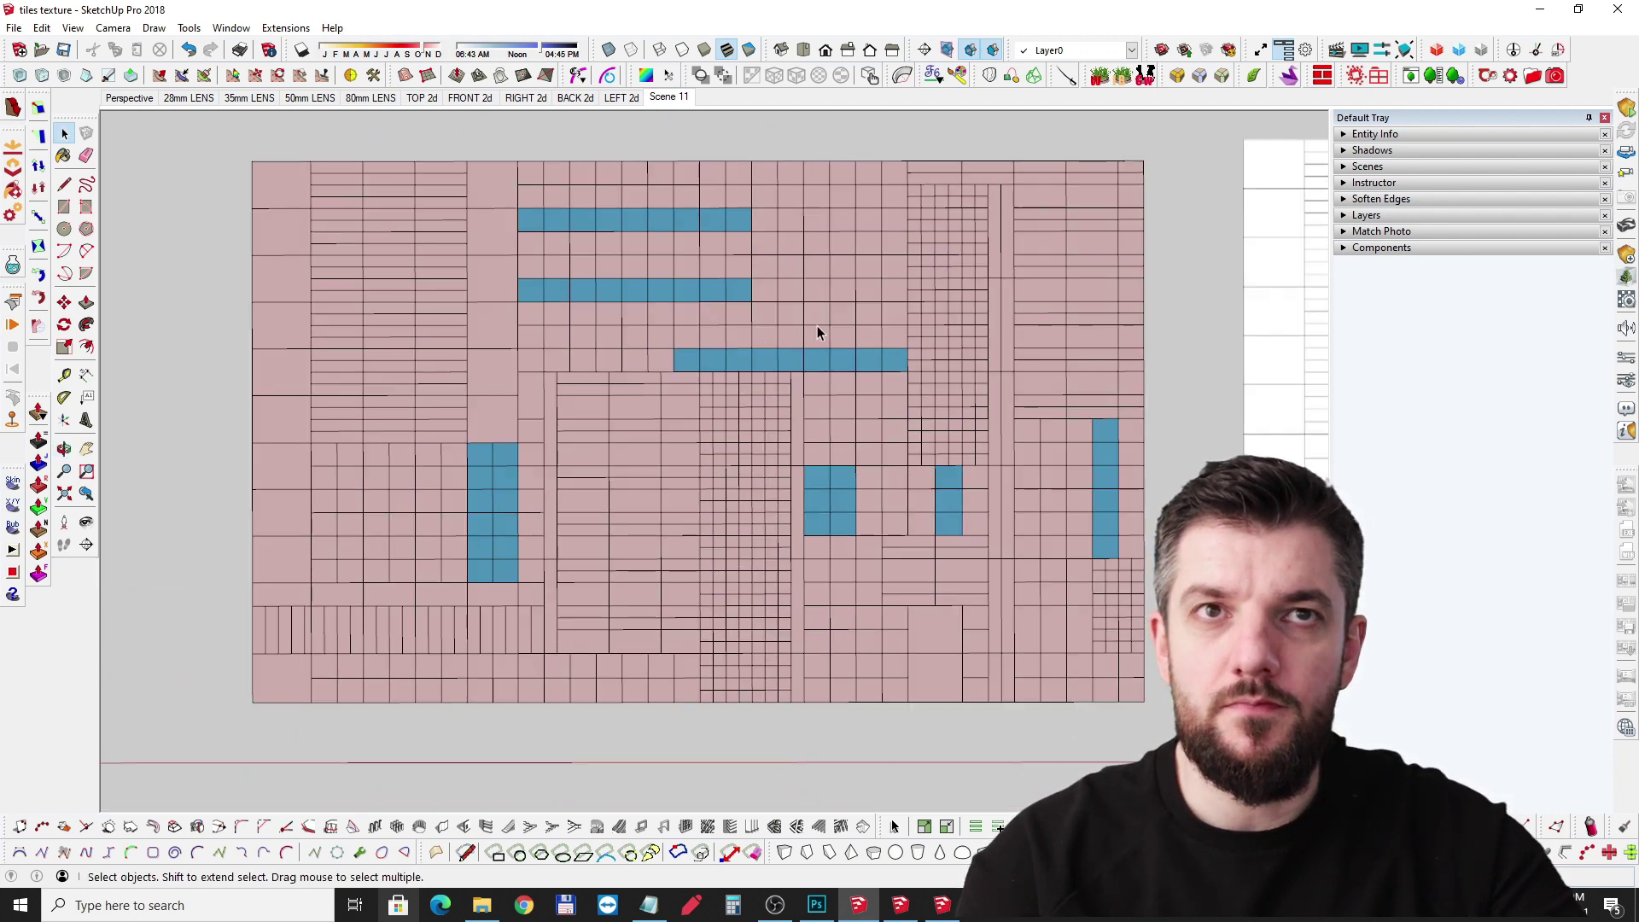
mouse_move(817, 333)
middle_mouse_down("shift")
mouse_move(640, 318)
mouse_move(702, 319)
middle_mouse_up("shift")
scroll(667, 314, "up", 1)
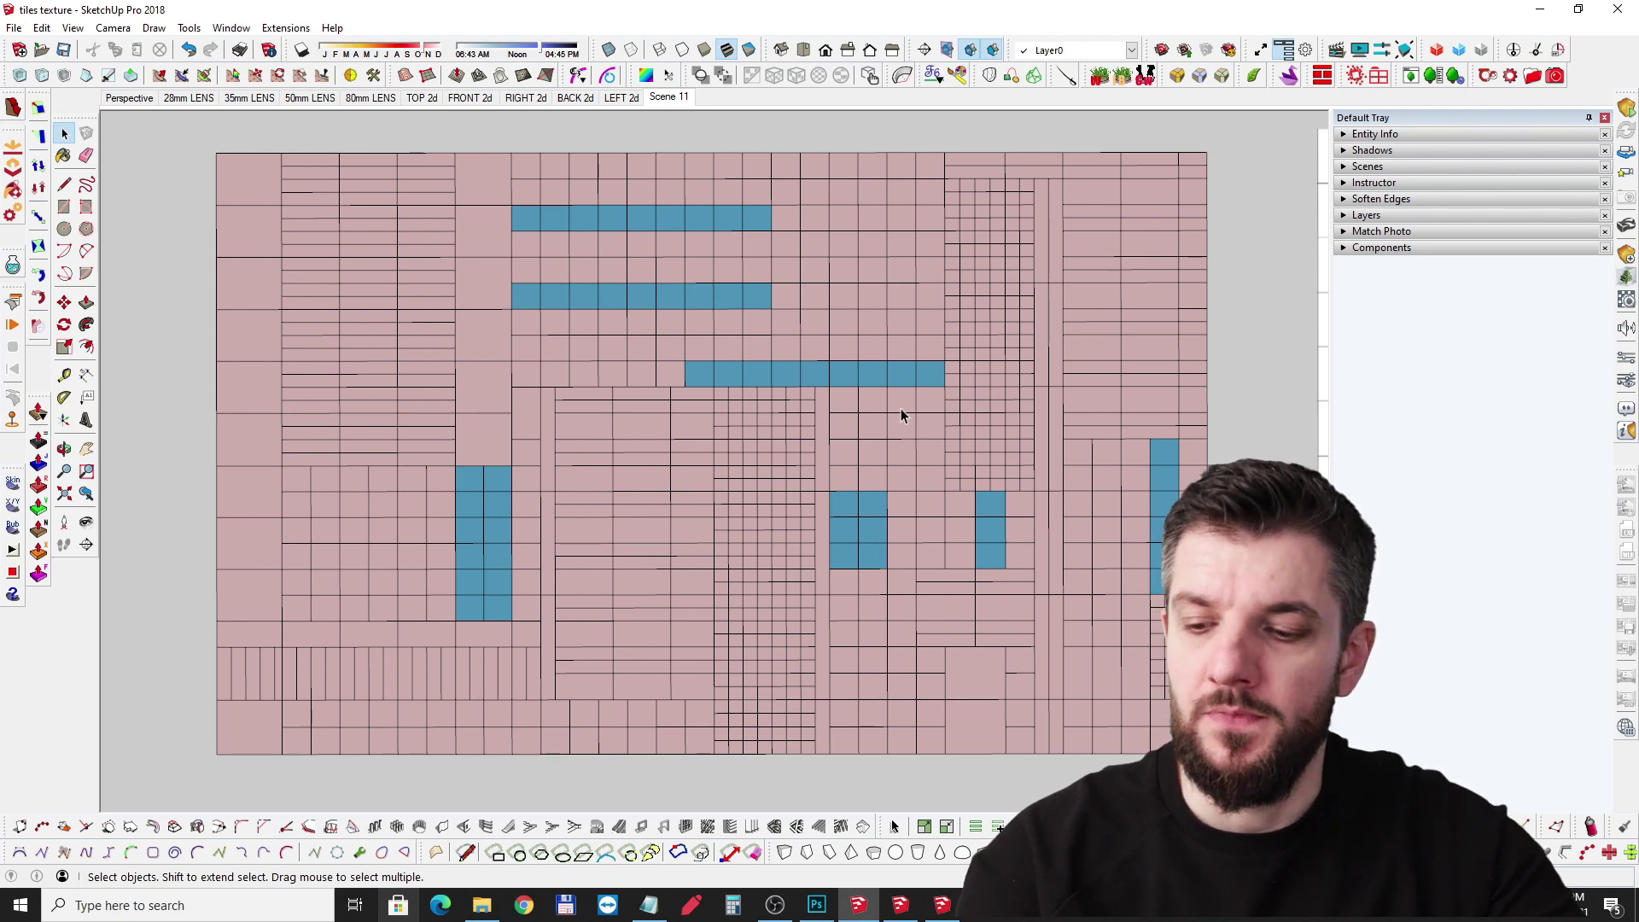
key("b")
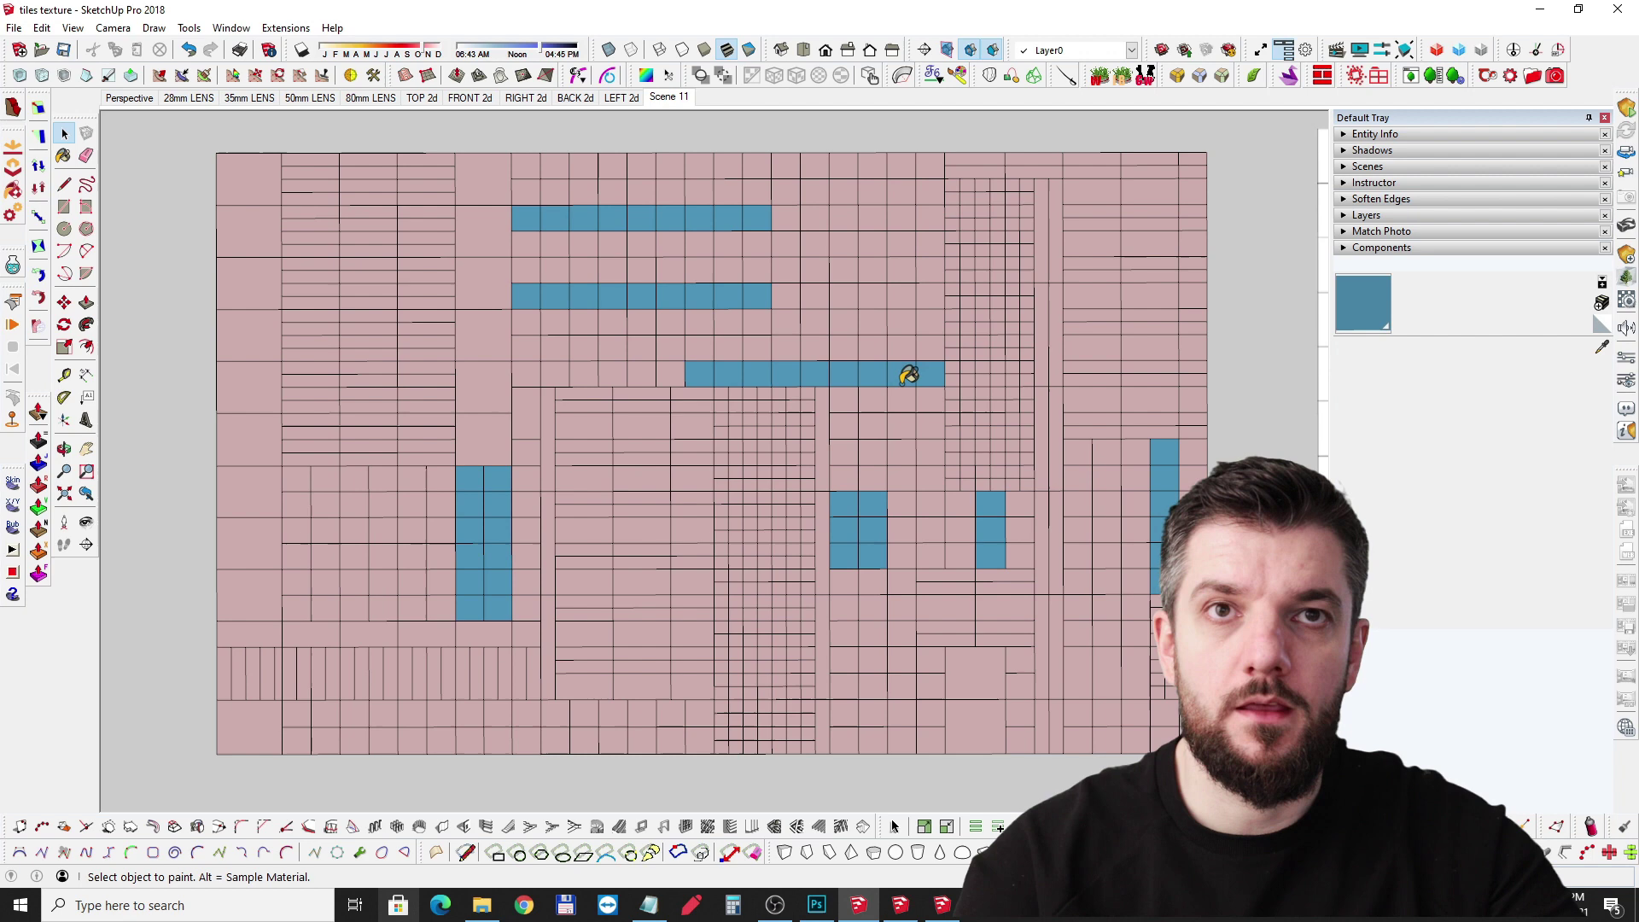
left_click(904, 397, "alt")
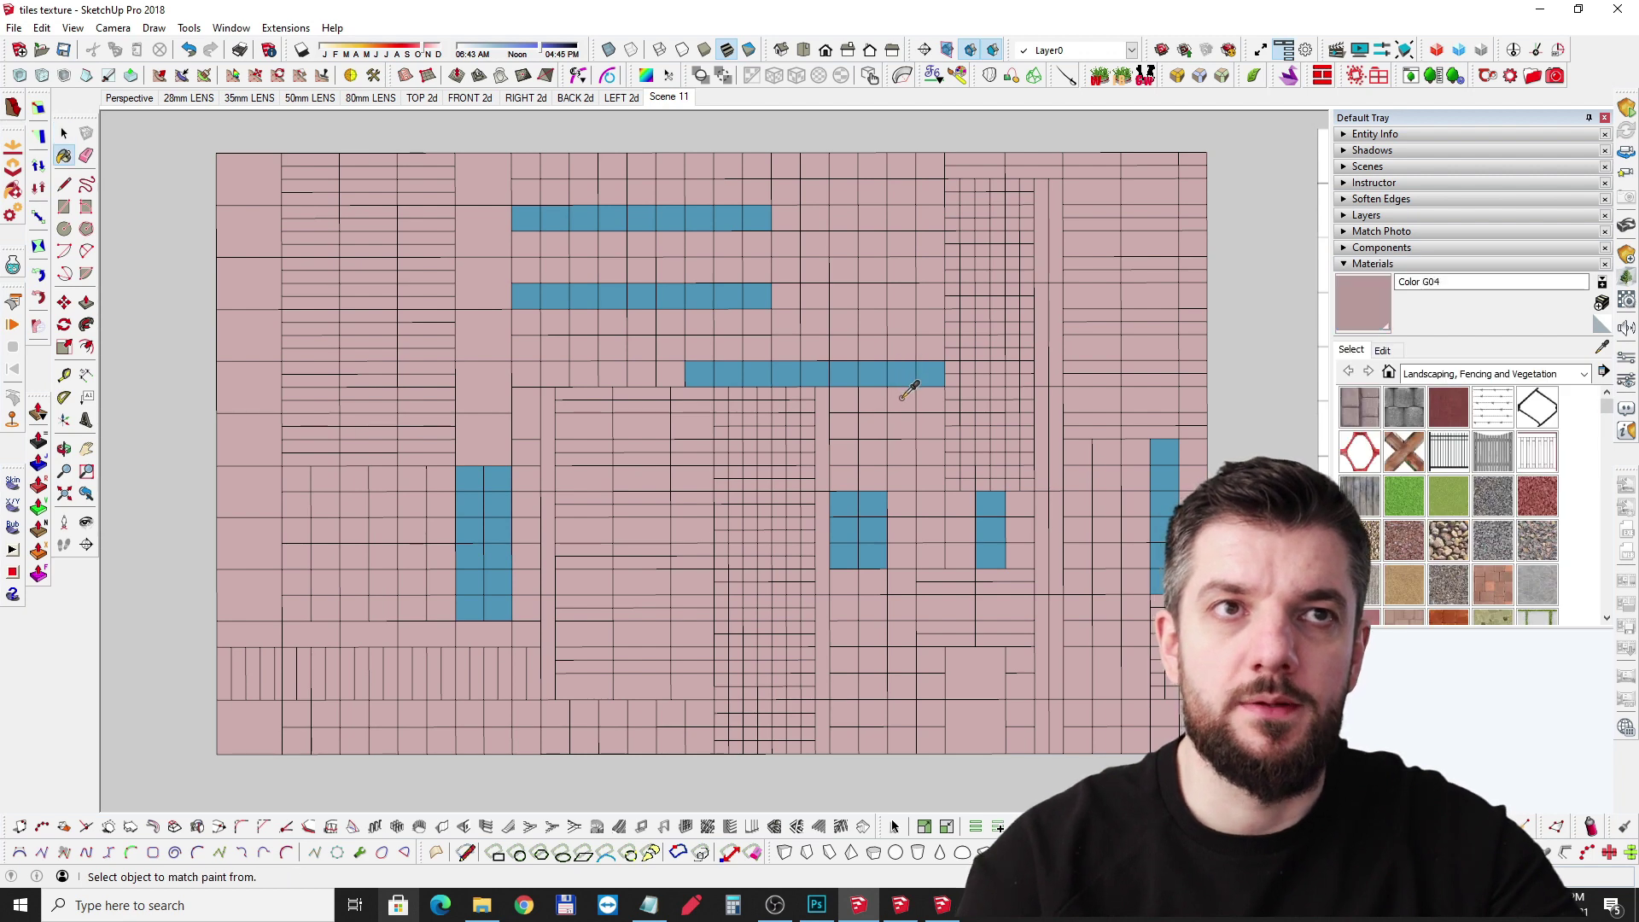
left_click(1382, 350)
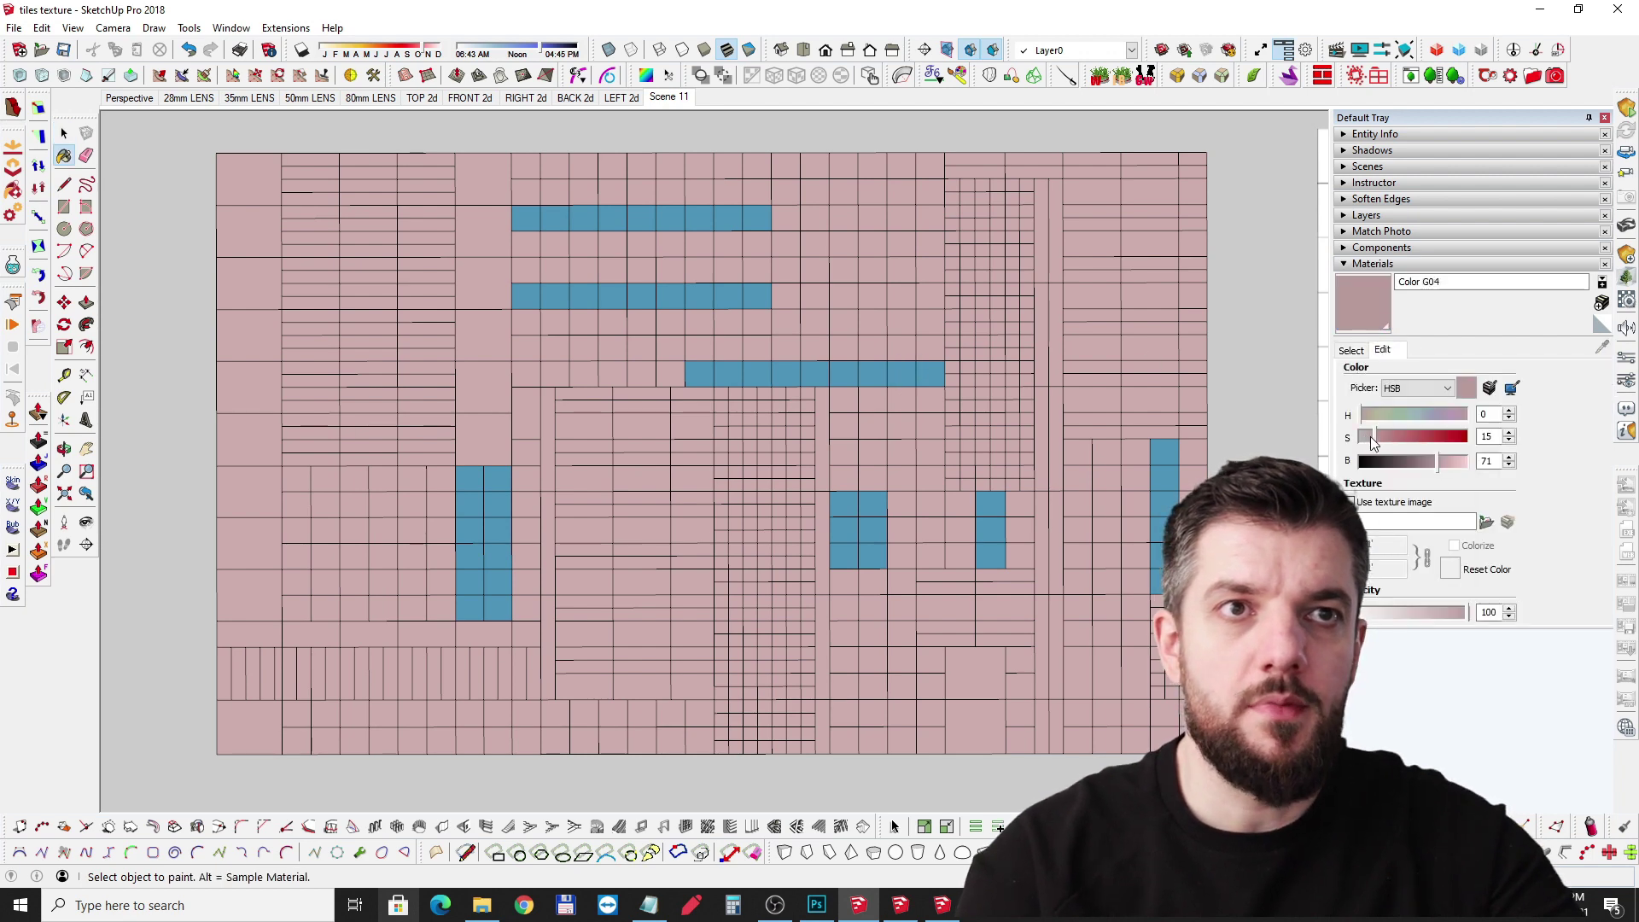
left_click_drag(1372, 442, 1470, 462)
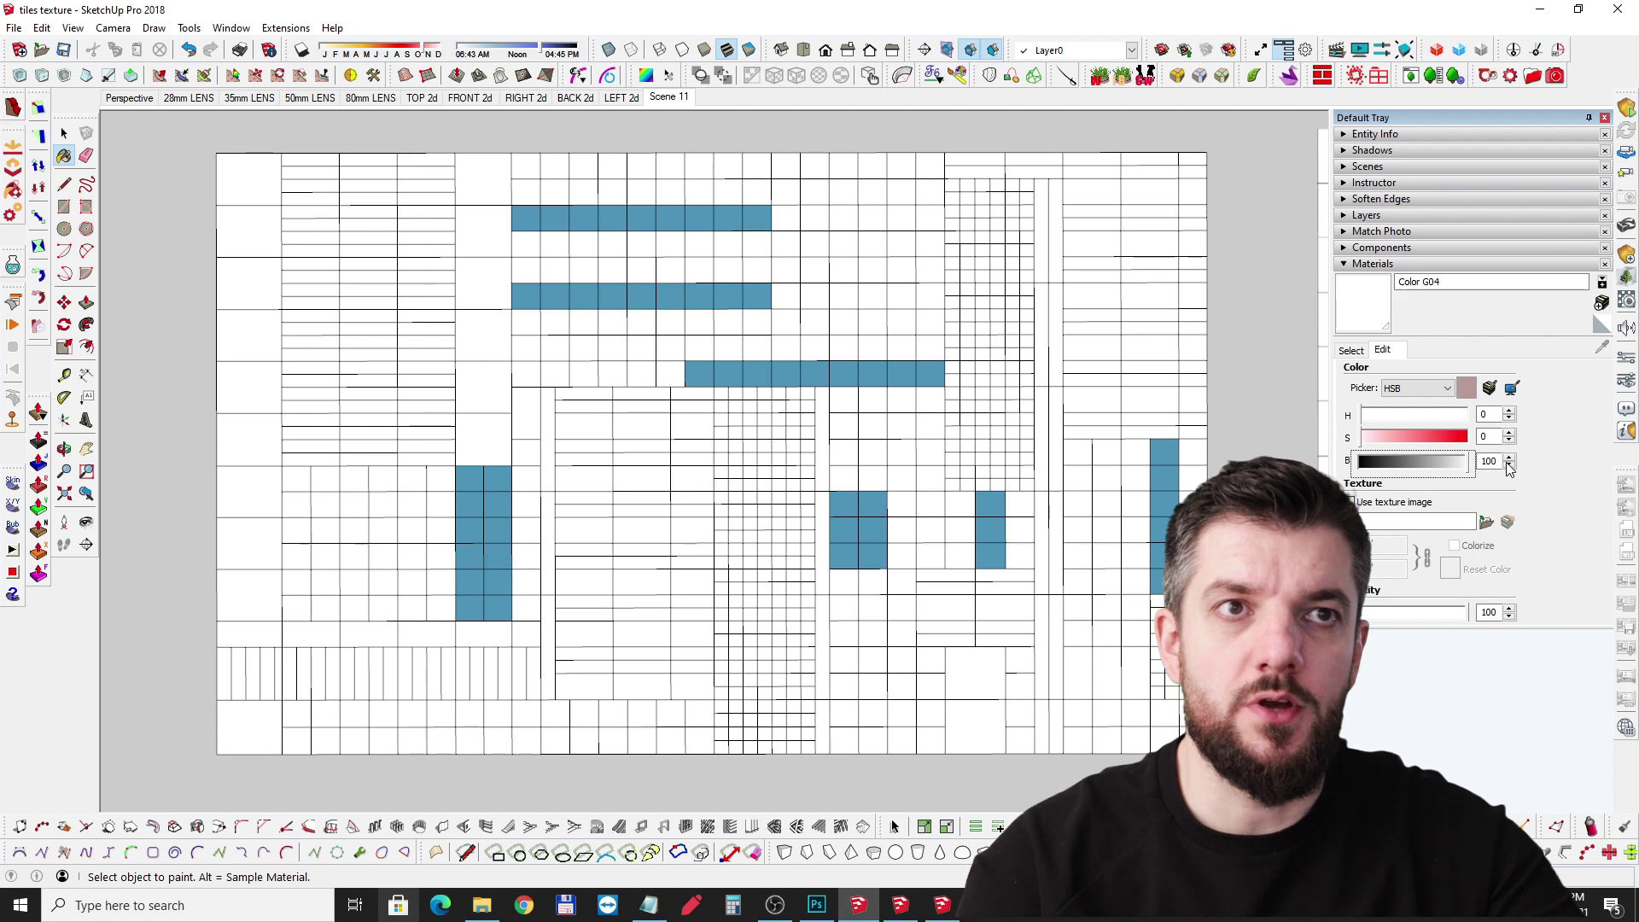
Step: Sample the blue tile material and recolour it black with saturation 0 and brightness 0
left_click(1163, 457, "alt")
left_click_drag(1379, 436, 1472, 462)
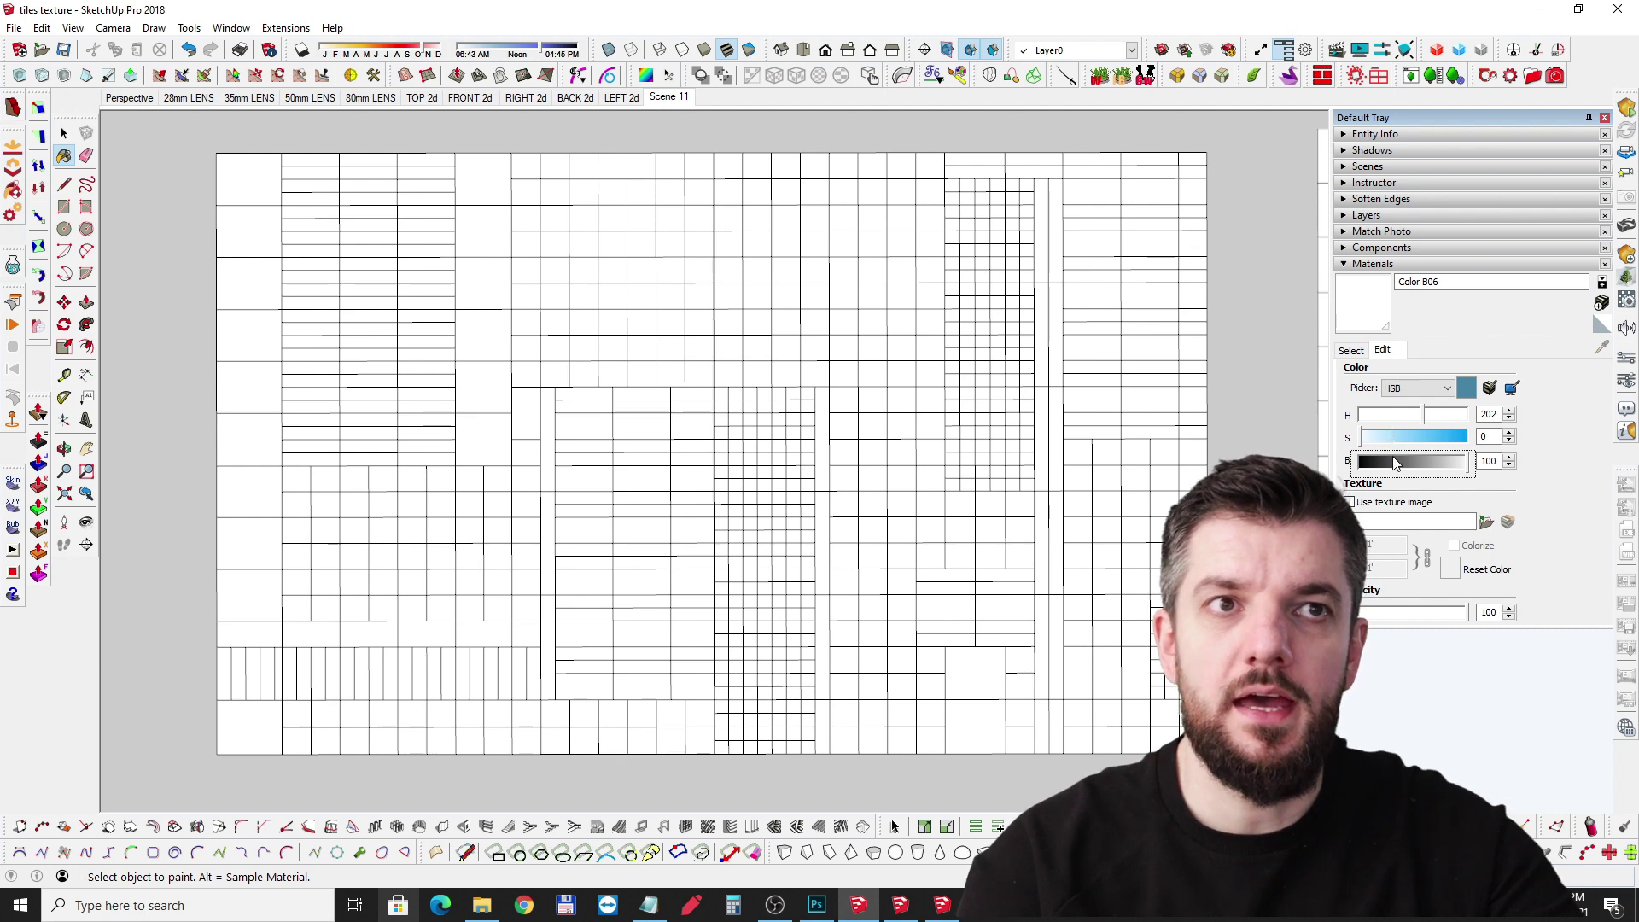
left_click_drag(1401, 466, 1359, 470)
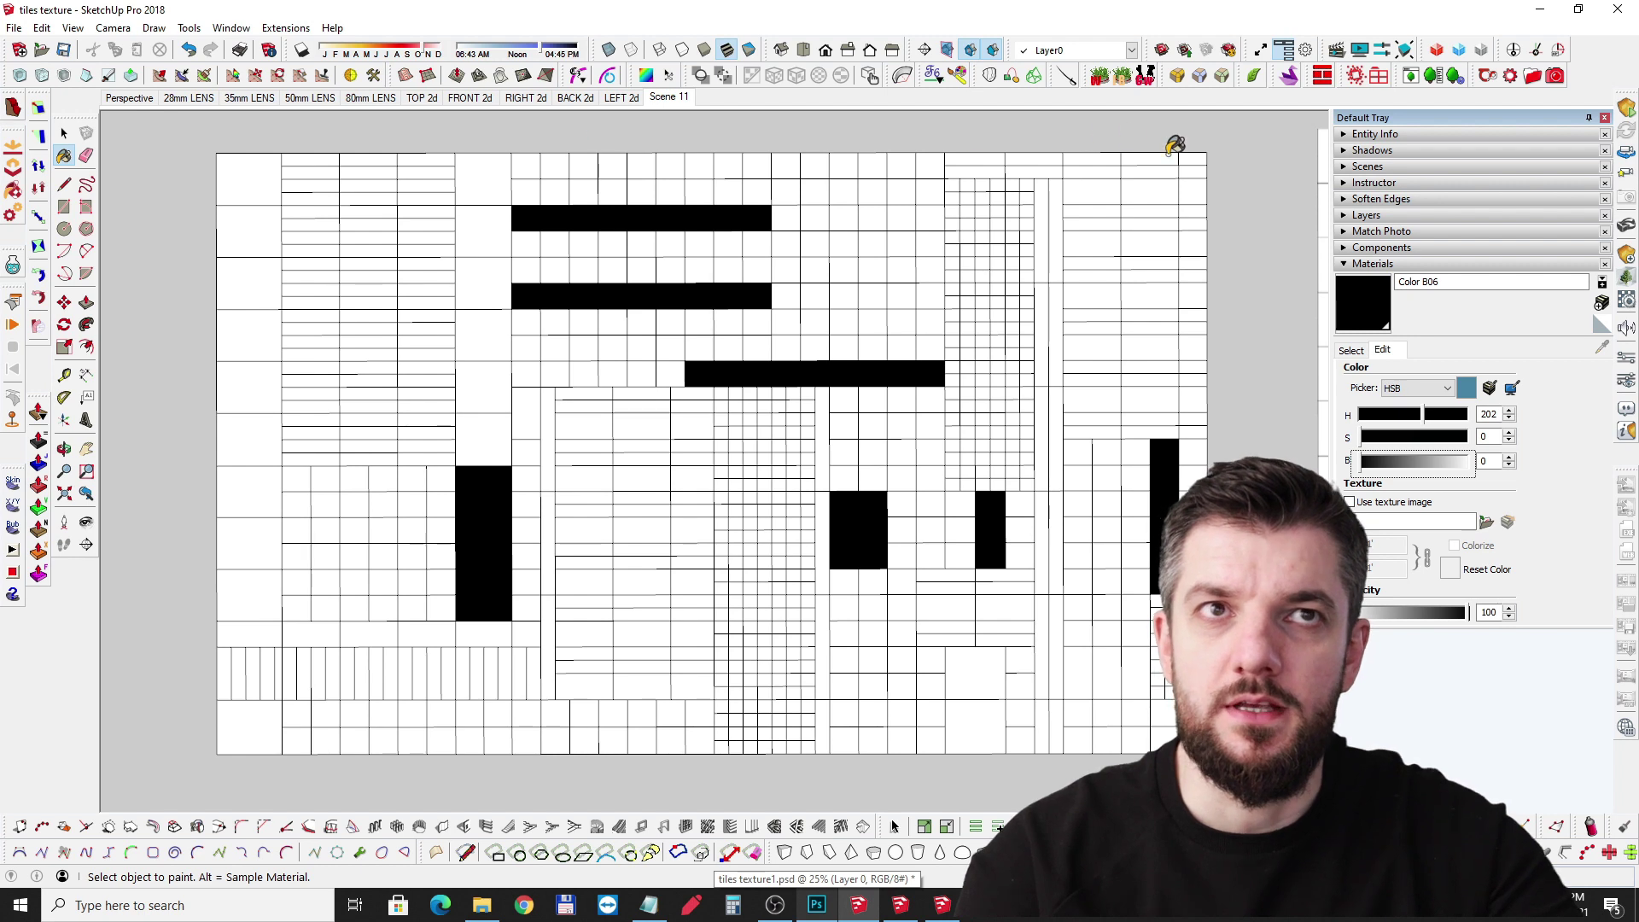
Step: Compare the recoloured tile layout with the thin-line version and the black mask with white blocks beside it
scroll(944, 437, "down", 4)
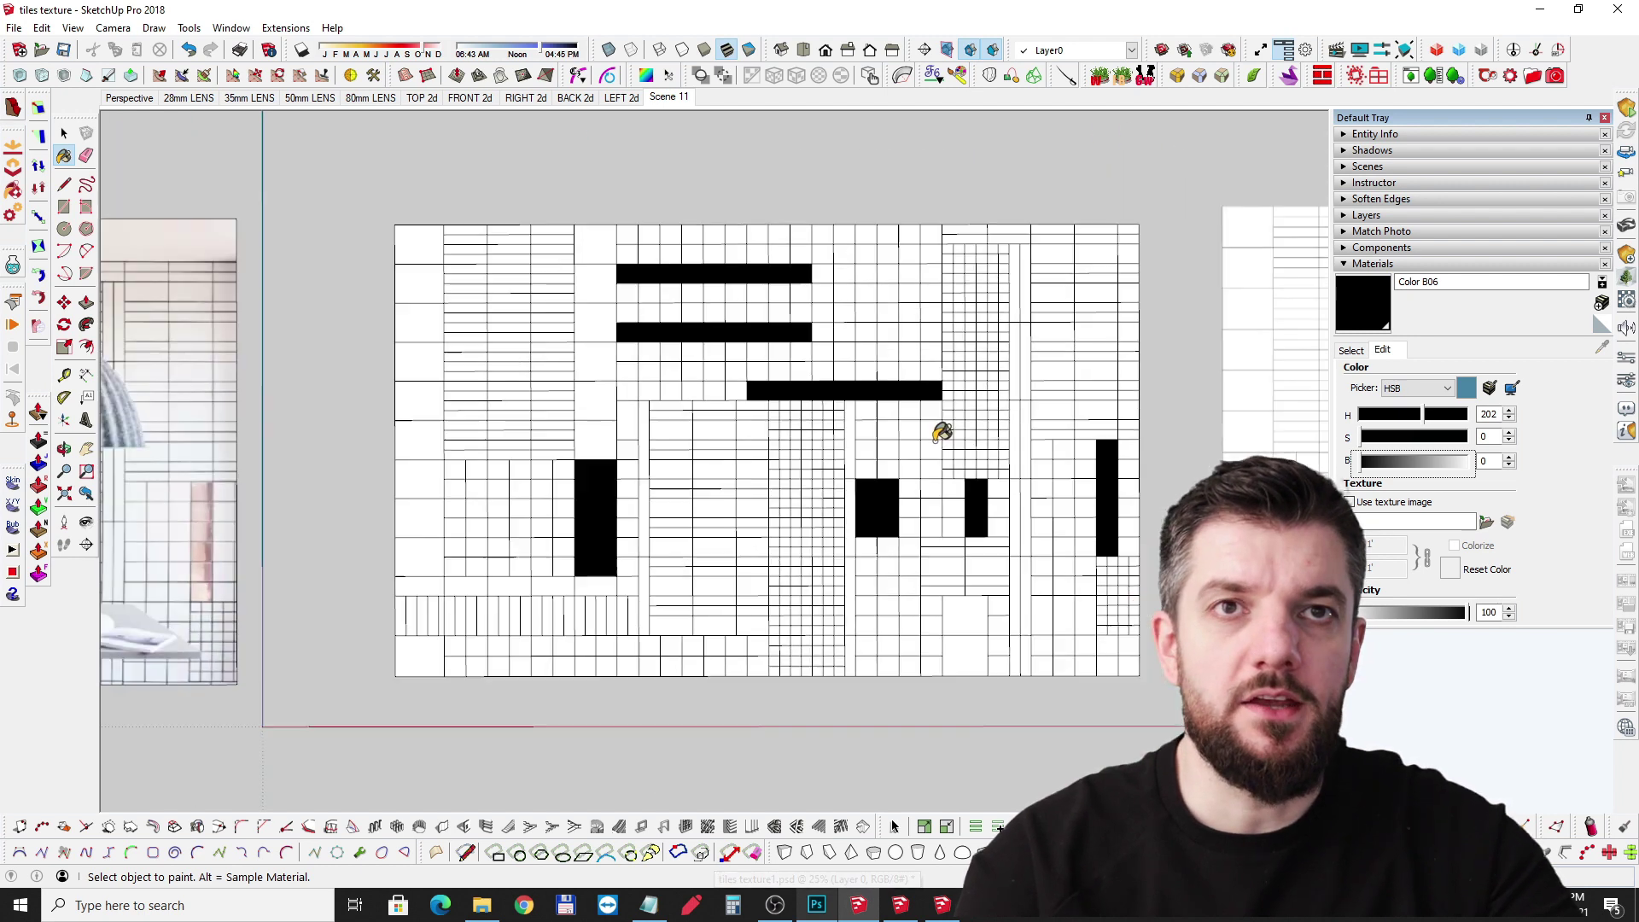
mouse_move(989, 446)
middle_mouse_down("shift")
mouse_move(520, 439)
mouse_move(831, 396)
middle_mouse_up("shift")
scroll(791, 417, "down", 1)
scroll(823, 388, "up", 2)
scroll(823, 388, "down", 2)
middle_click_drag(986, 389, 408, 422, "shift")
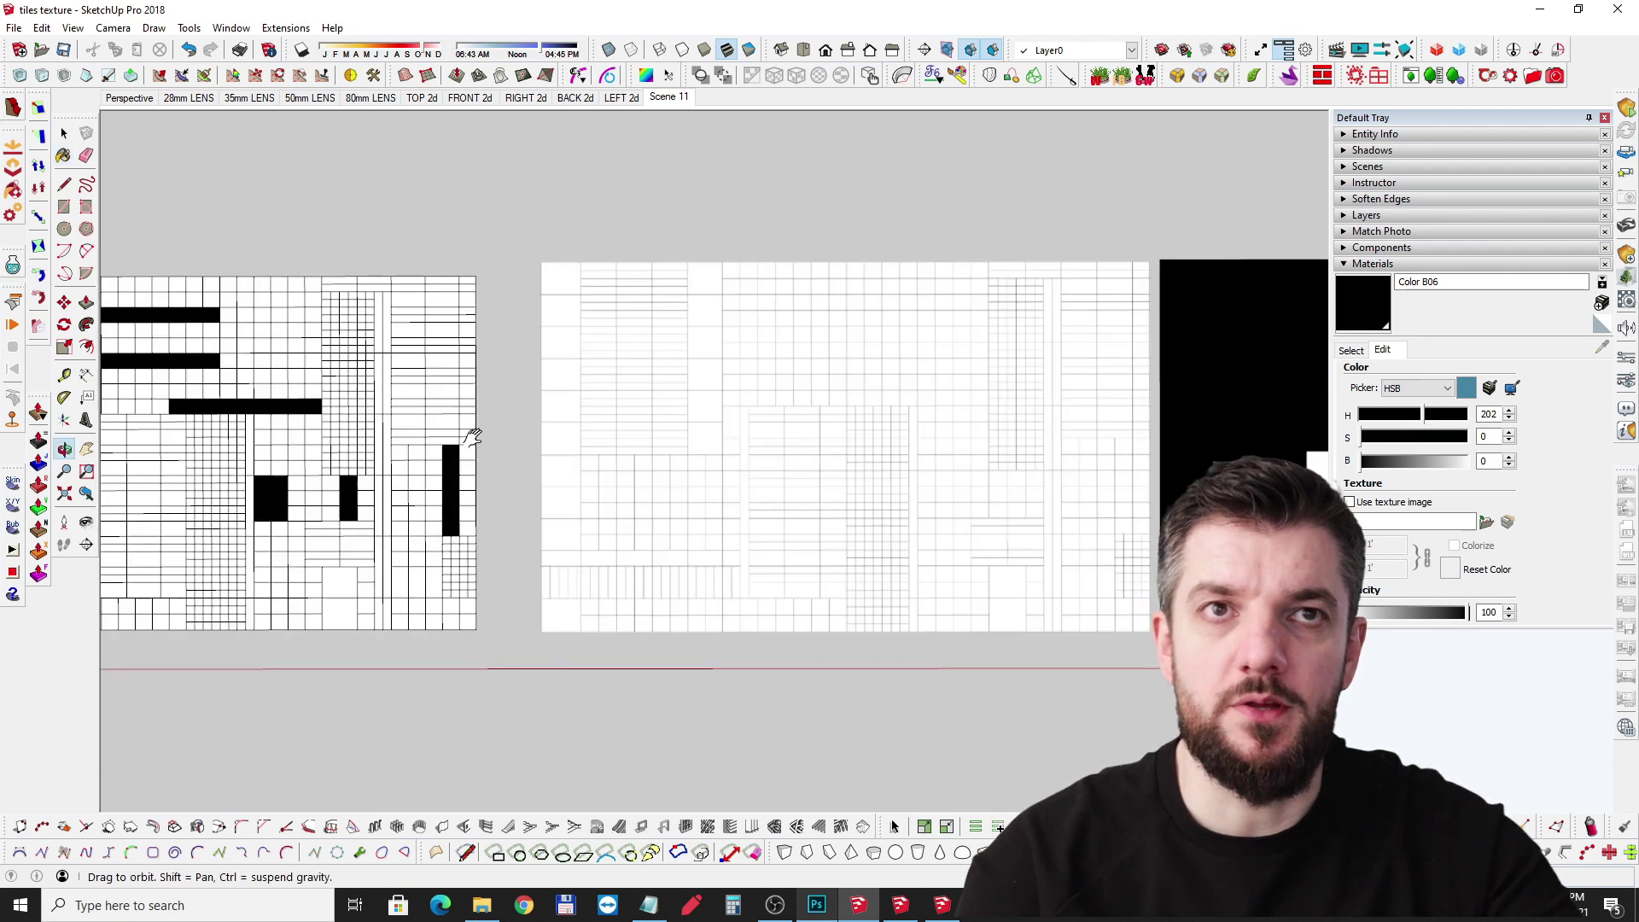
middle_click_drag(1098, 395, 534, 421, "shift")
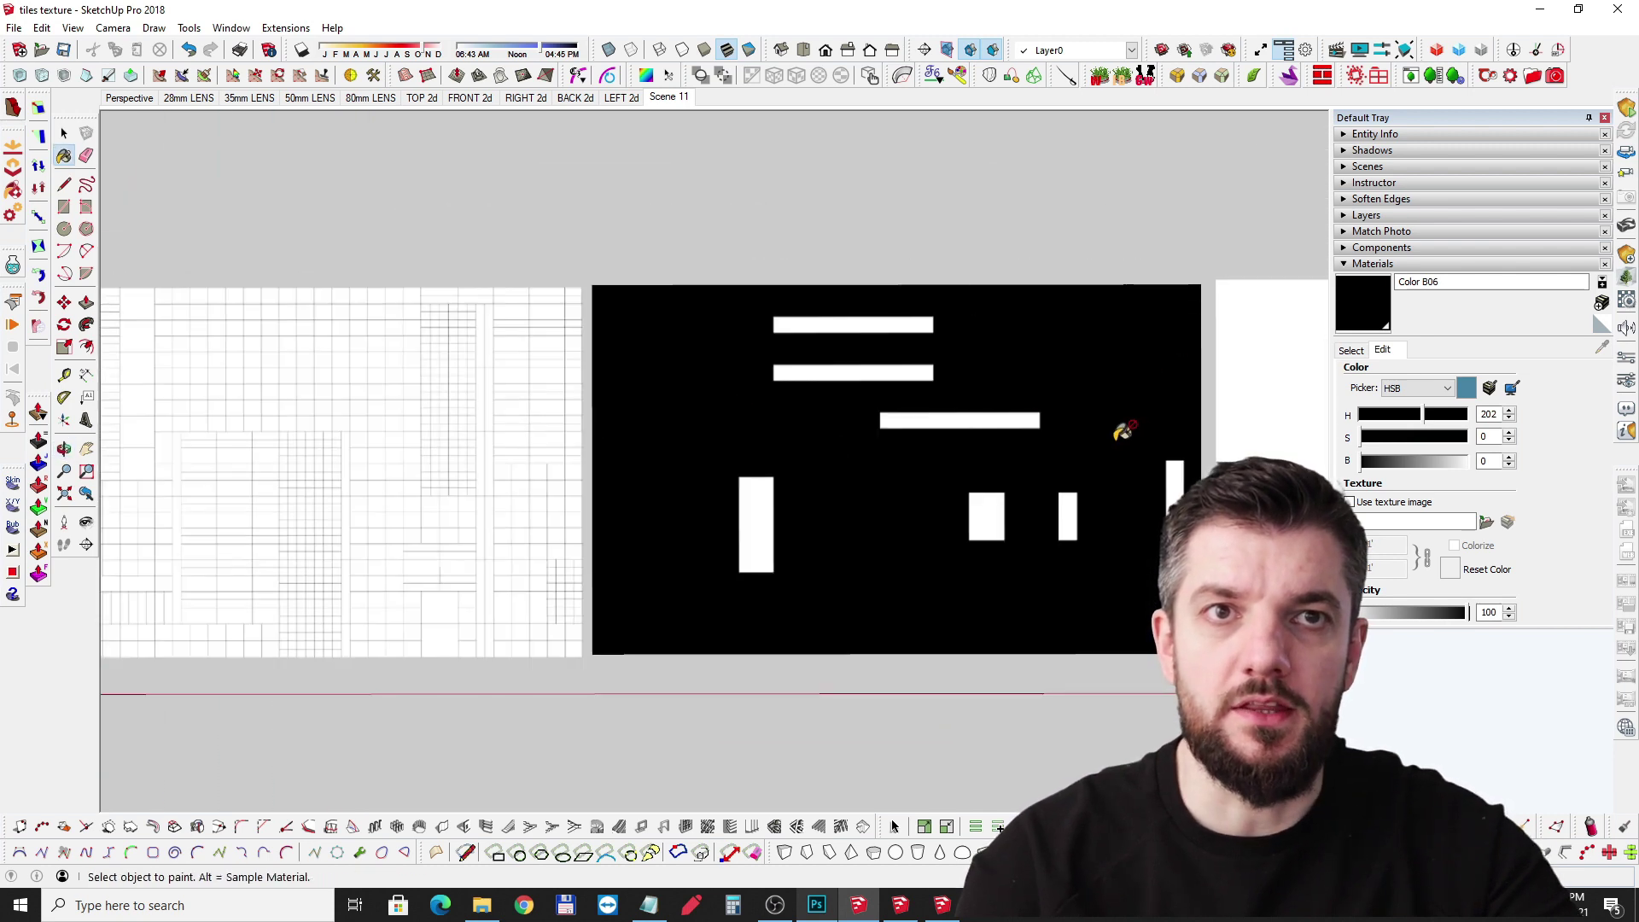
middle_click_drag(1131, 432, 1195, 427, "shift")
middle_click_drag(702, 409, 1275, 395, "shift")
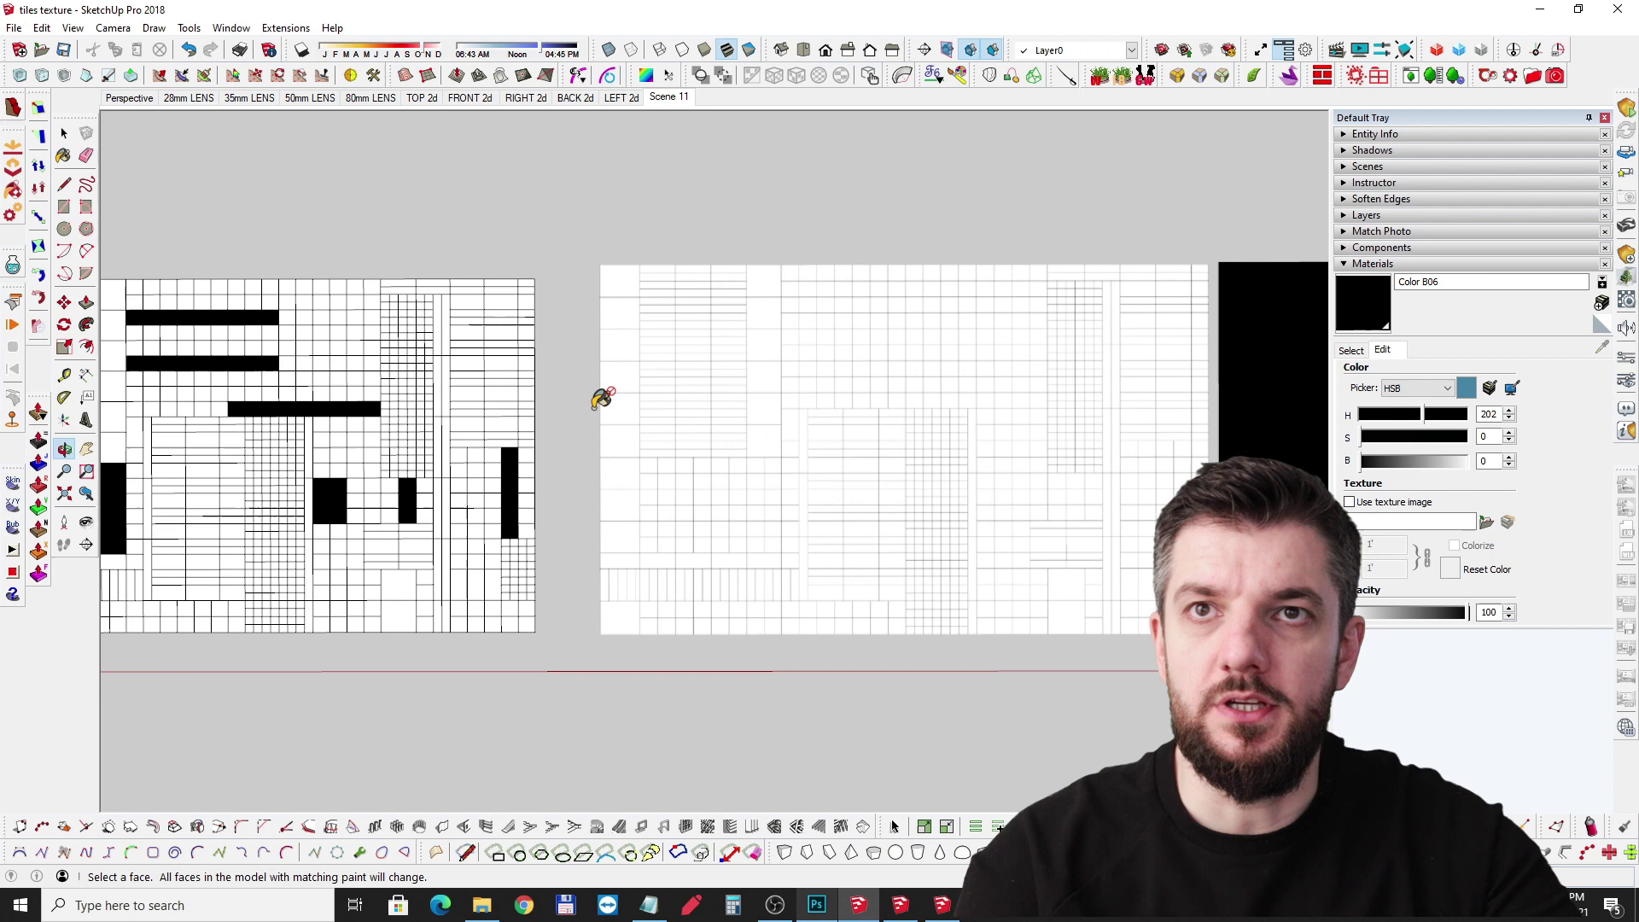
middle_click_drag(534, 403, 1025, 372, "shift")
scroll(859, 365, "up", 2)
scroll(837, 371, "up", 1)
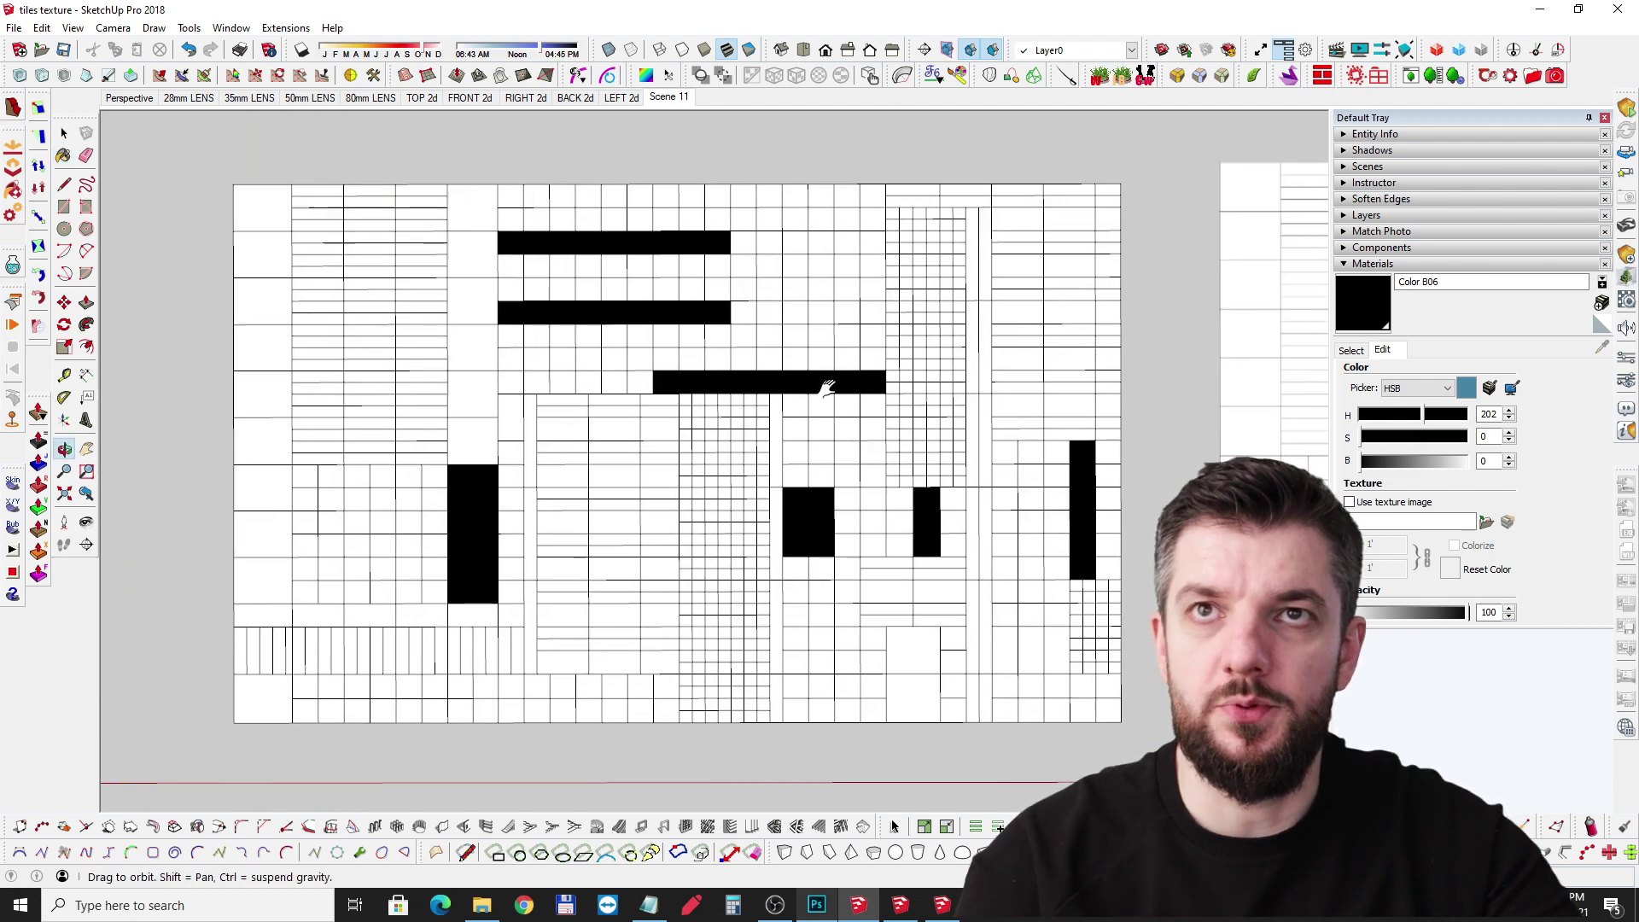
Step: Turn off edge display so the black-and-white tile layout shows only plain black and white areas
left_click(74, 30)
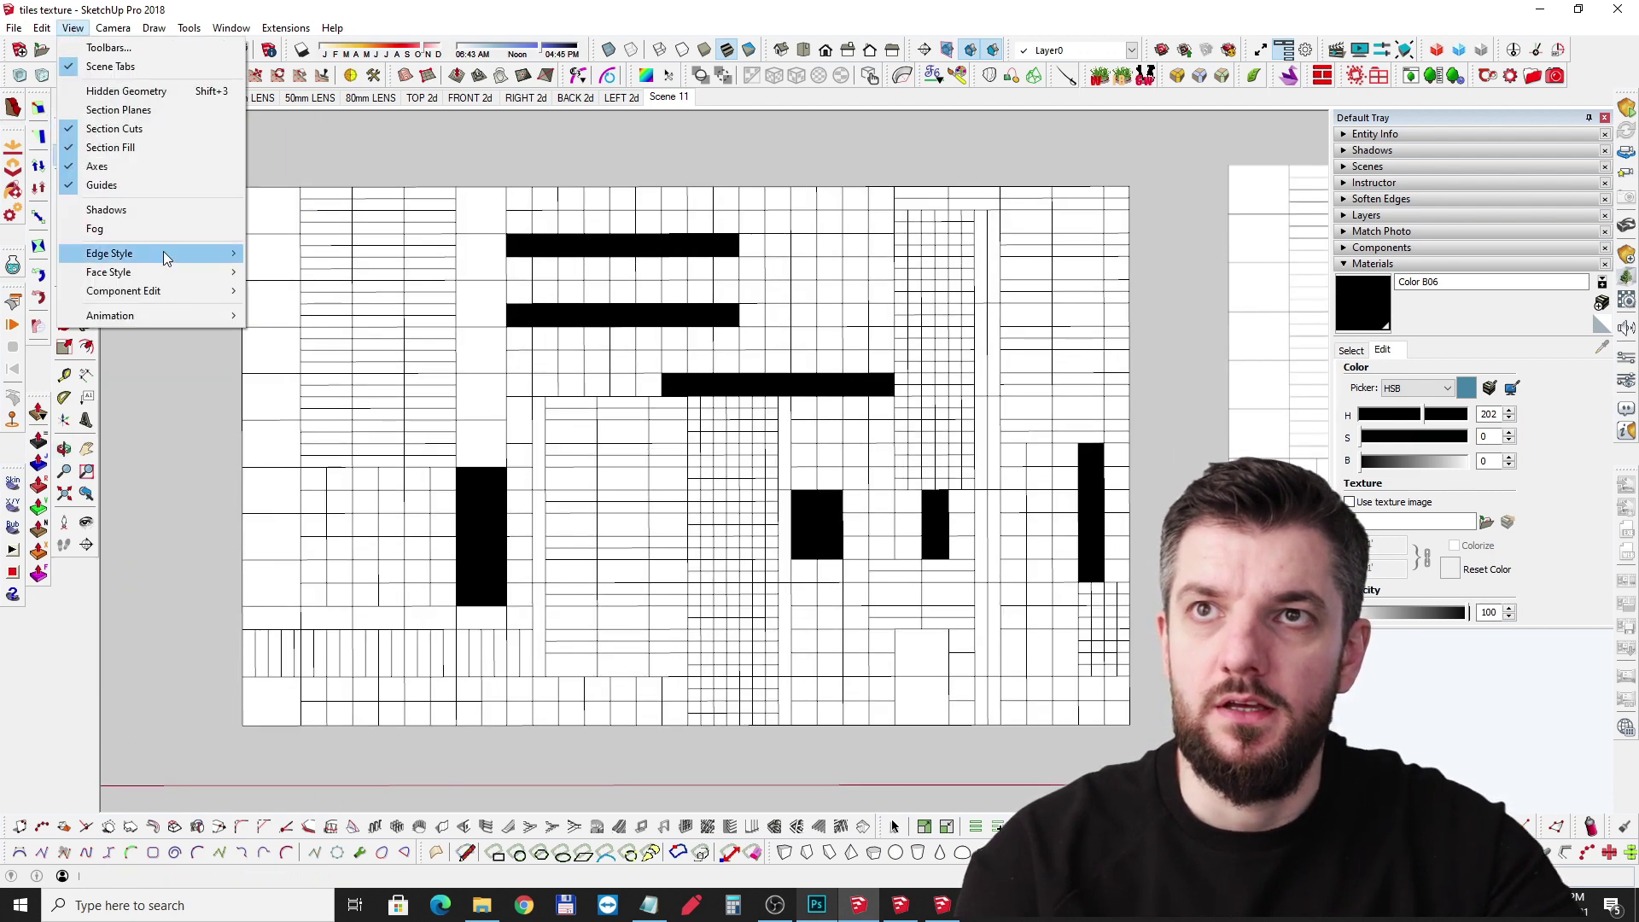
mouse_move(164, 254)
left_click(285, 253)
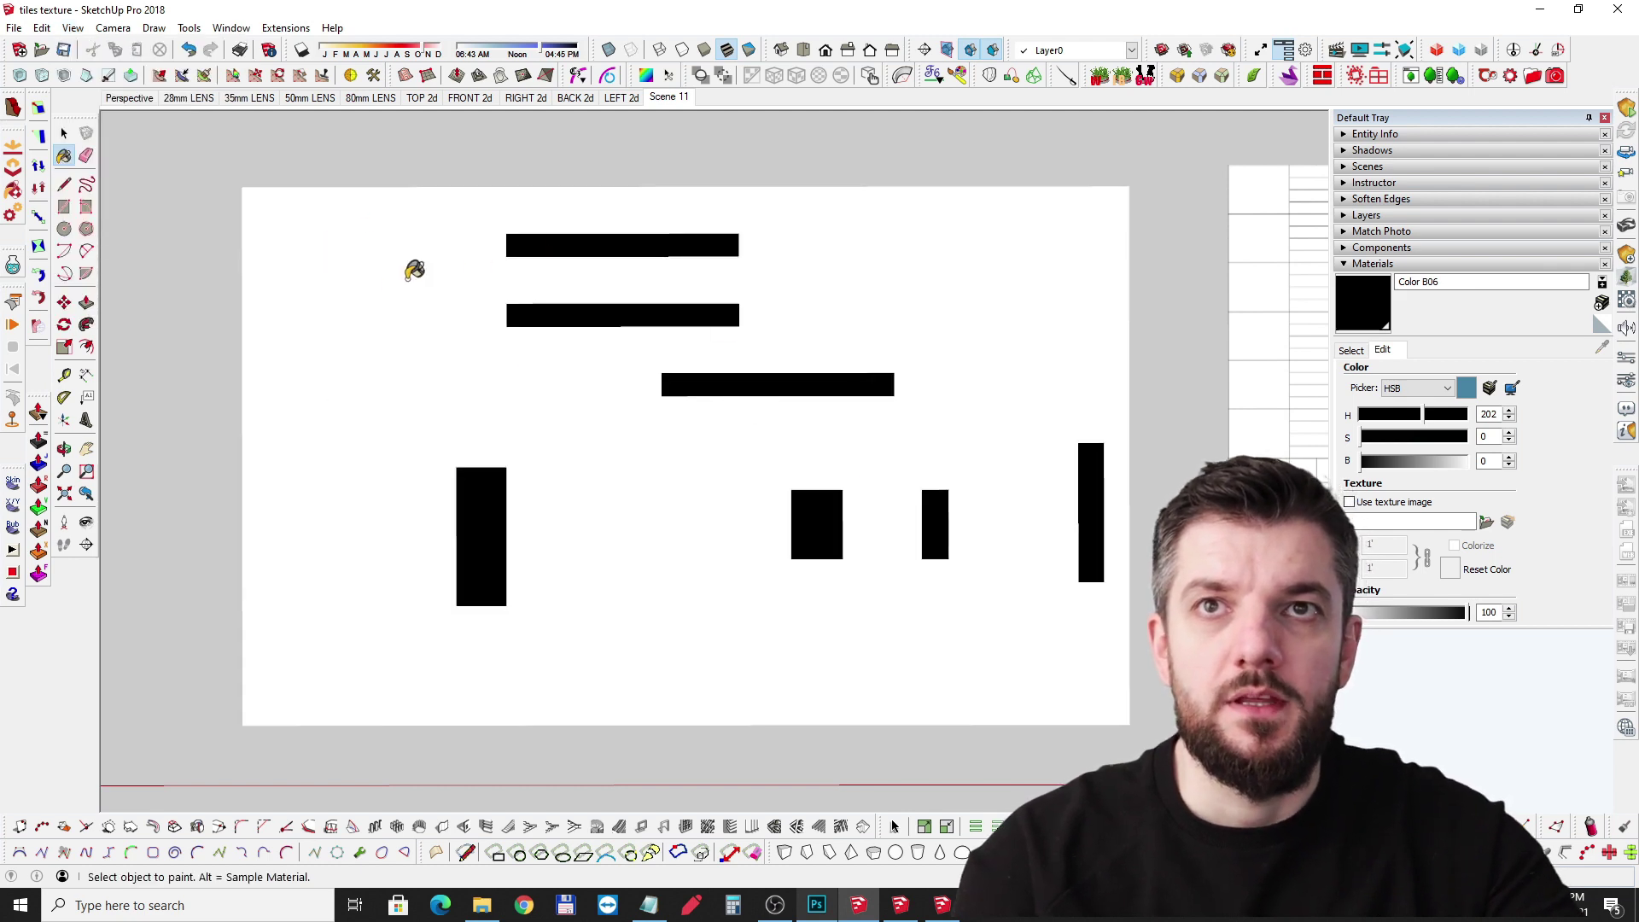
mouse_move(414, 269)
middle_mouse_down()
mouse_move(427, 307)
mouse_move(509, 351)
mouse_move(509, 319)
mouse_move(463, 351)
middle_mouse_up()
scroll(507, 328, "up", 1)
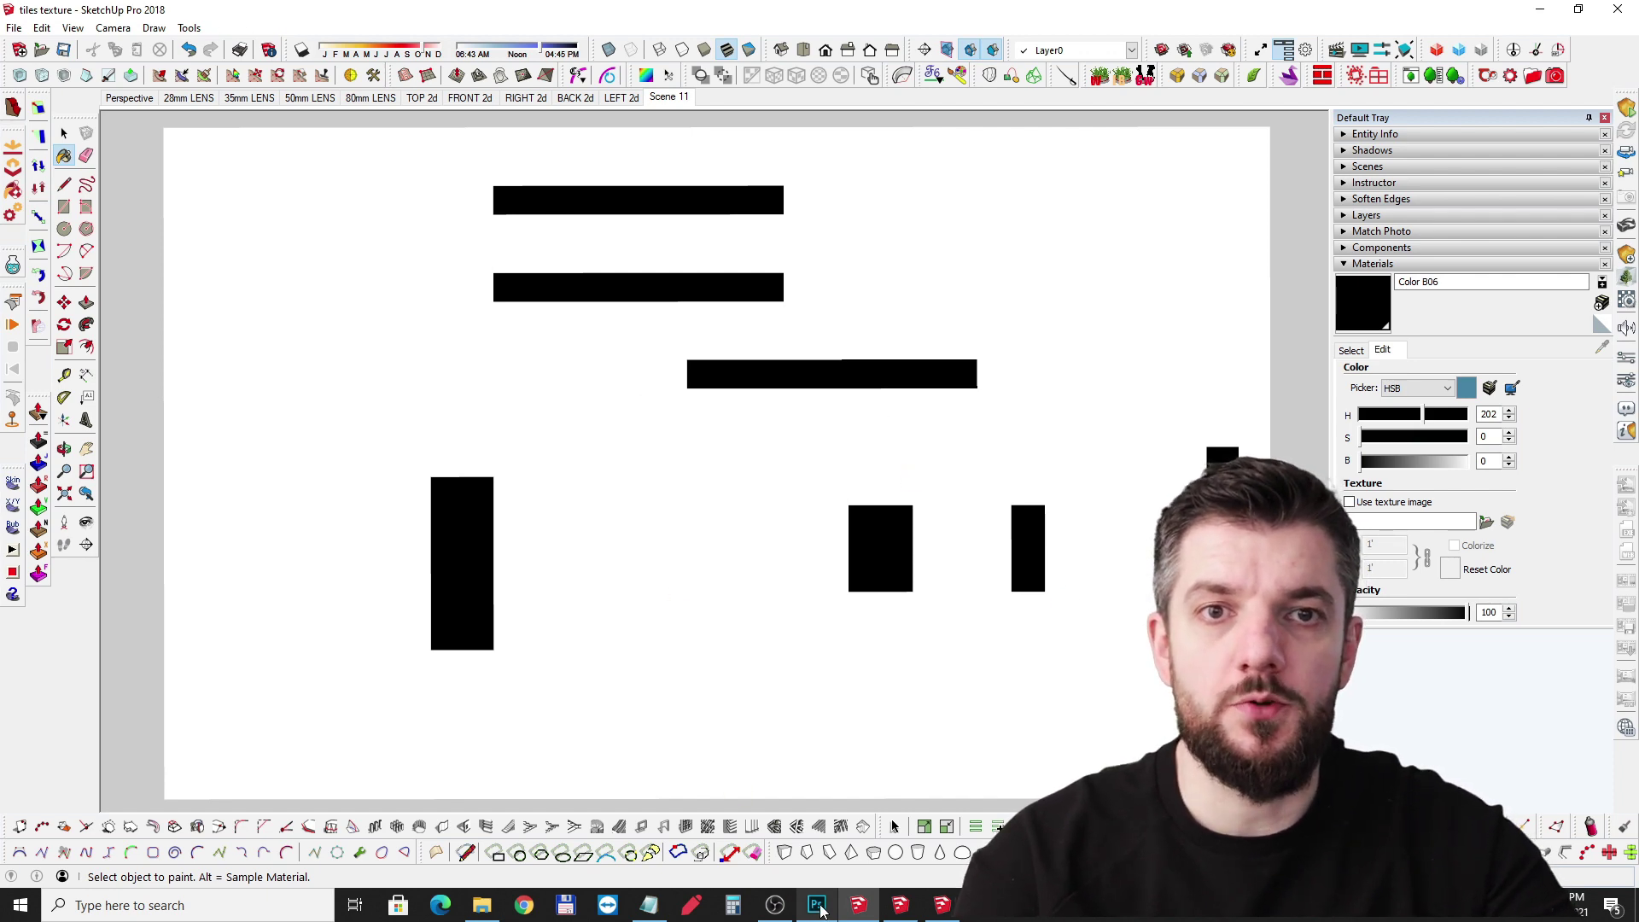
Step: Switch to Photoshop and compare the thin-line tile map with the block mask and its inverted version in tiles texture1.psd
key("alt+Tab")
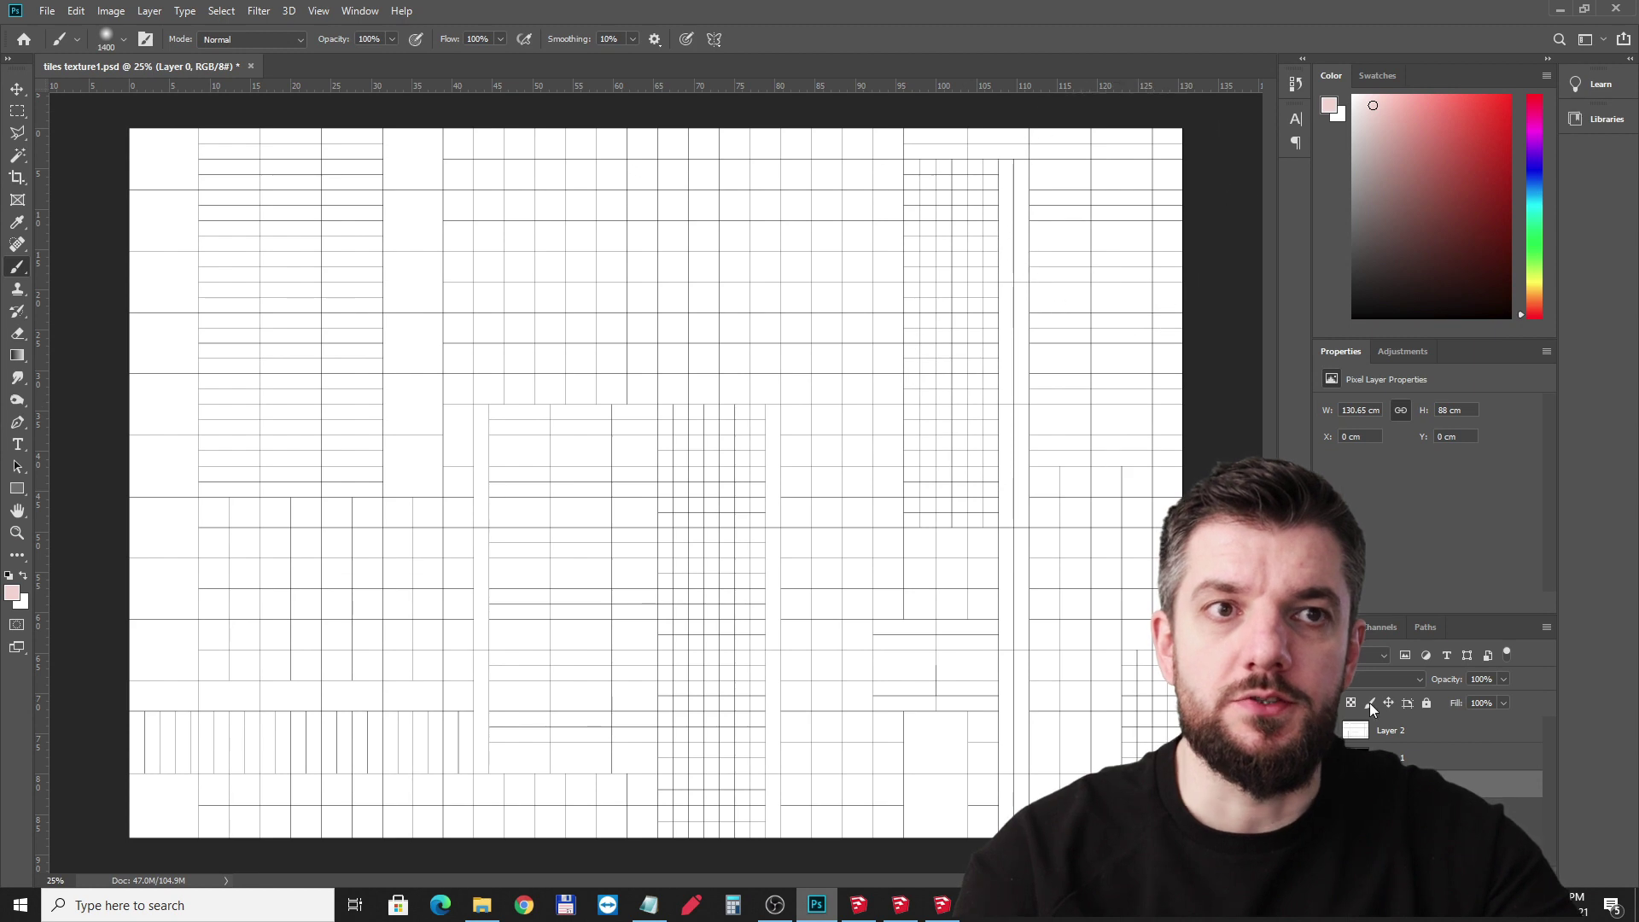
left_click(1326, 731)
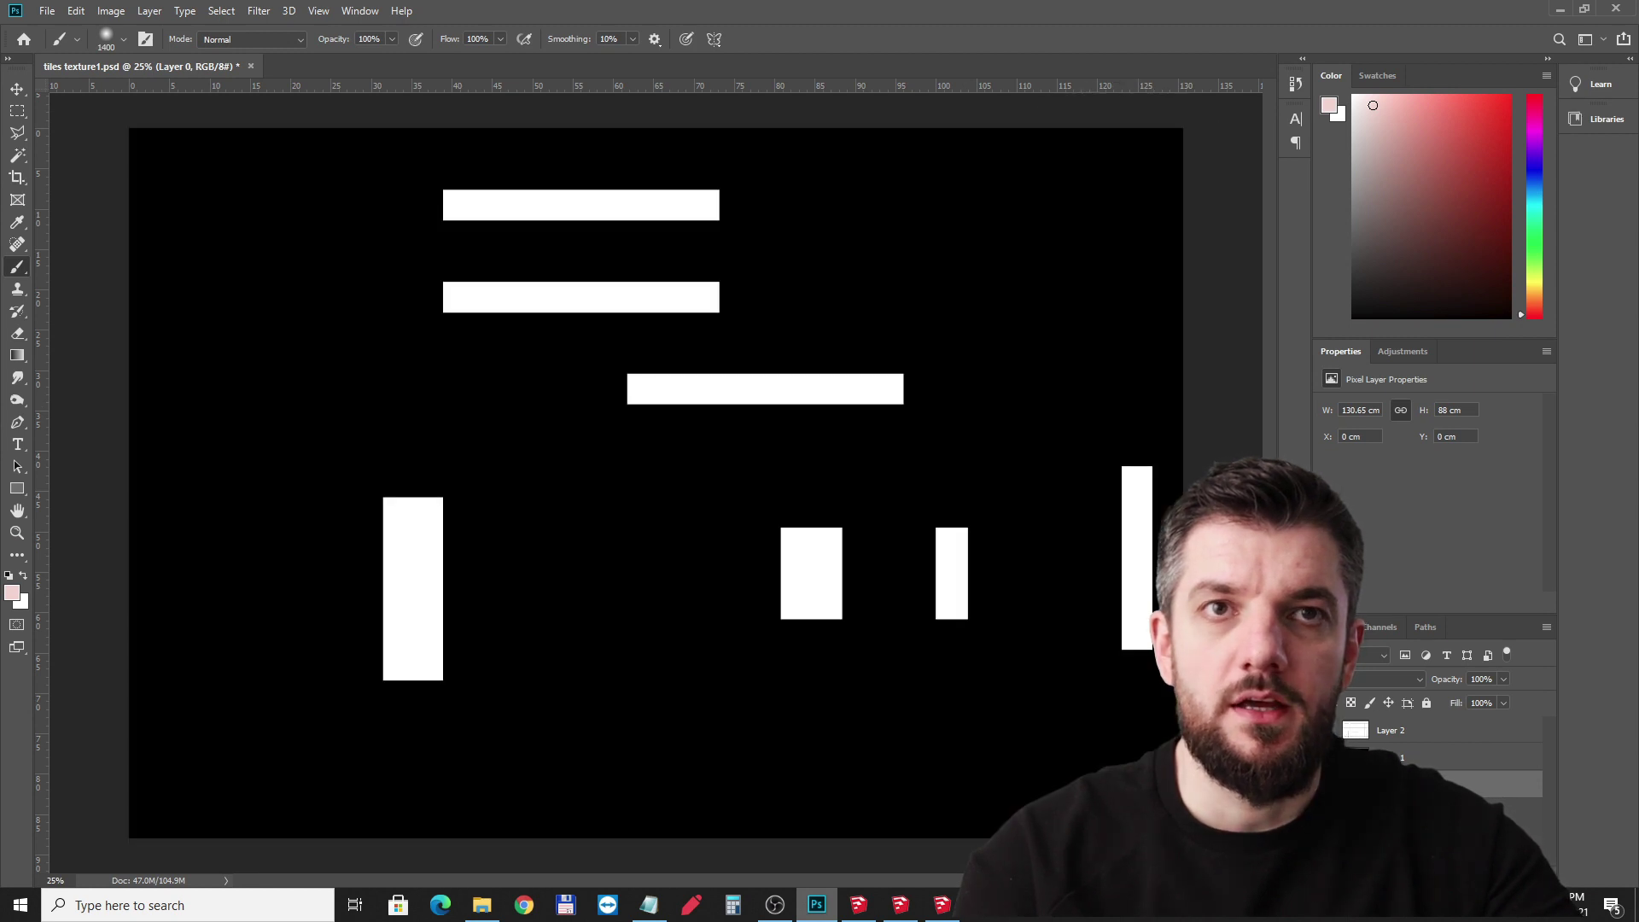
key("ctrl+i")
left_click(1326, 784)
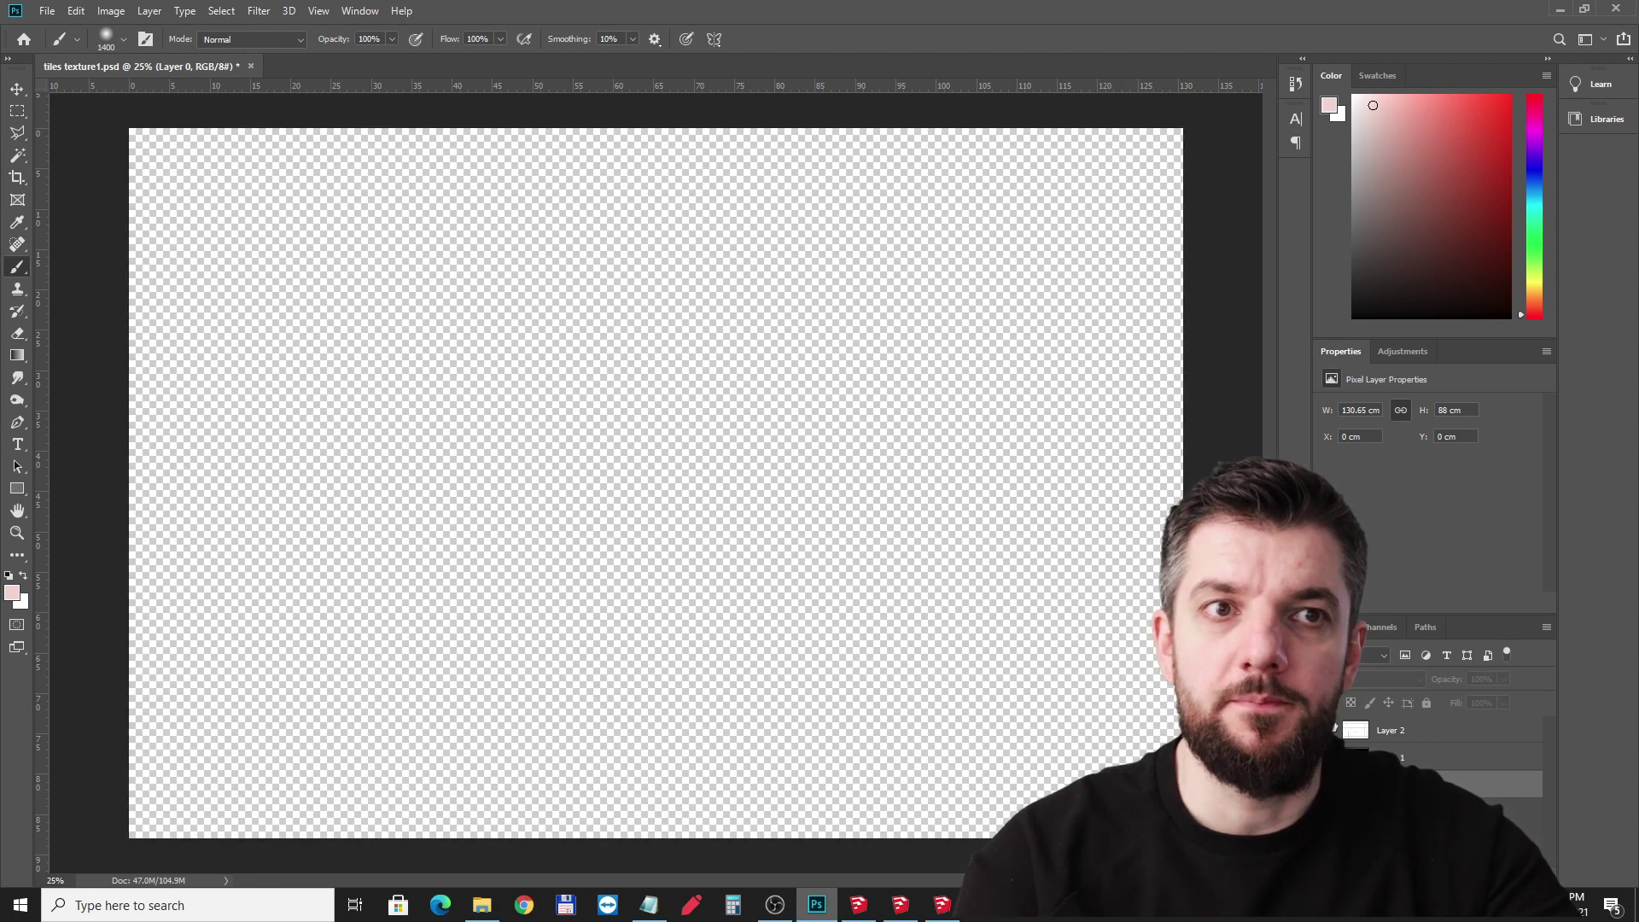
left_click(1326, 784)
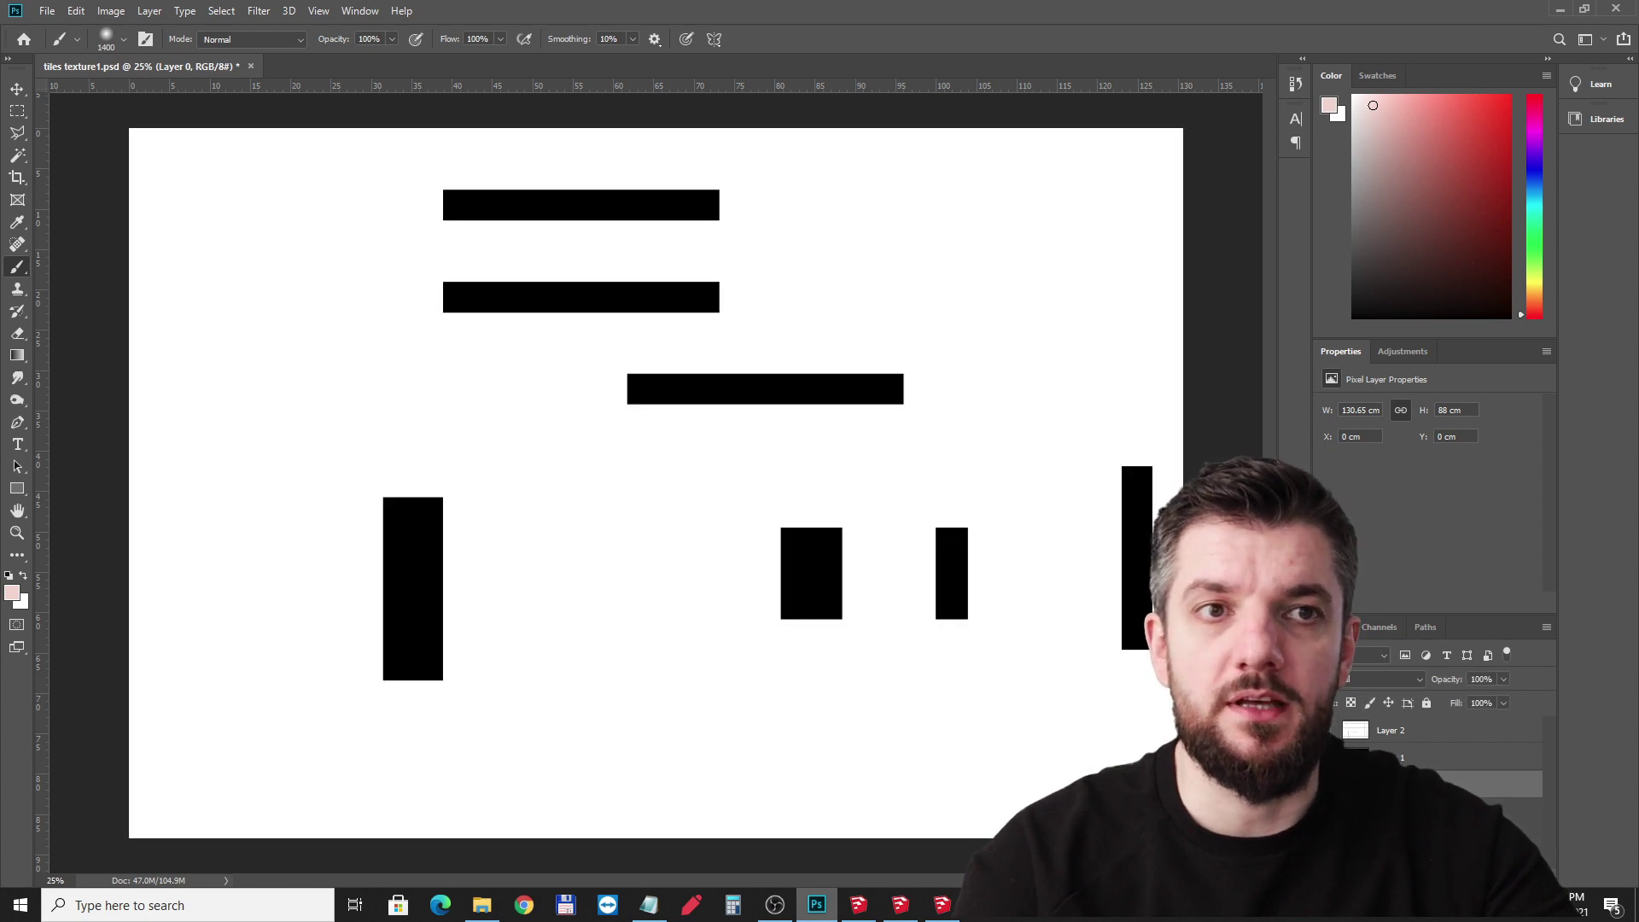
key("ctrl+i")
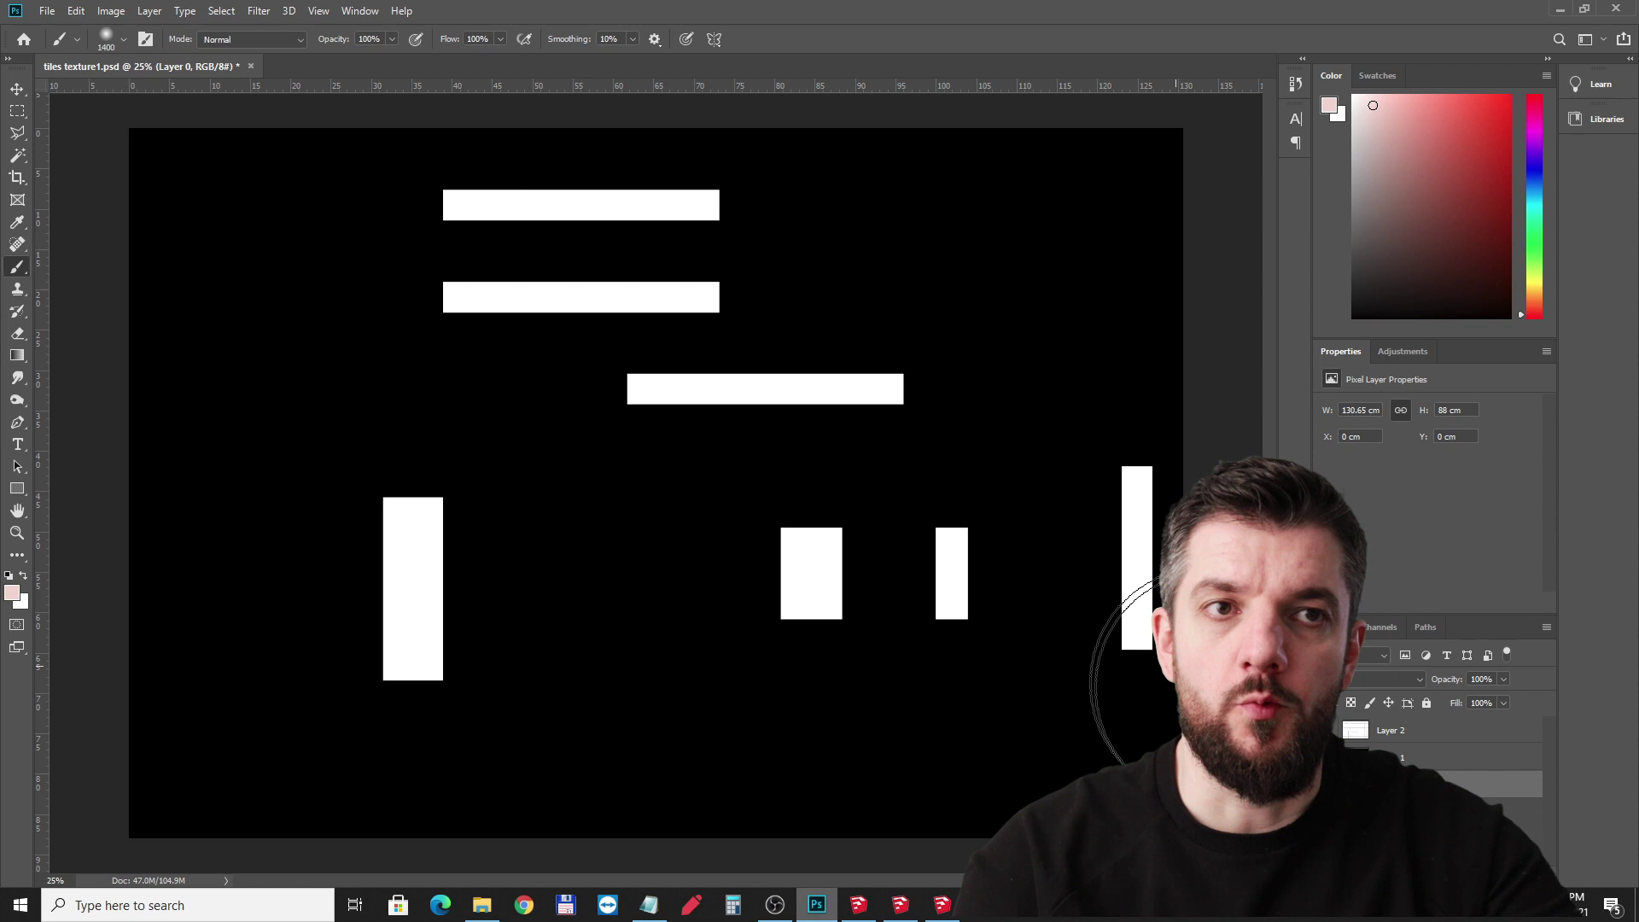
key("ctrl+z")
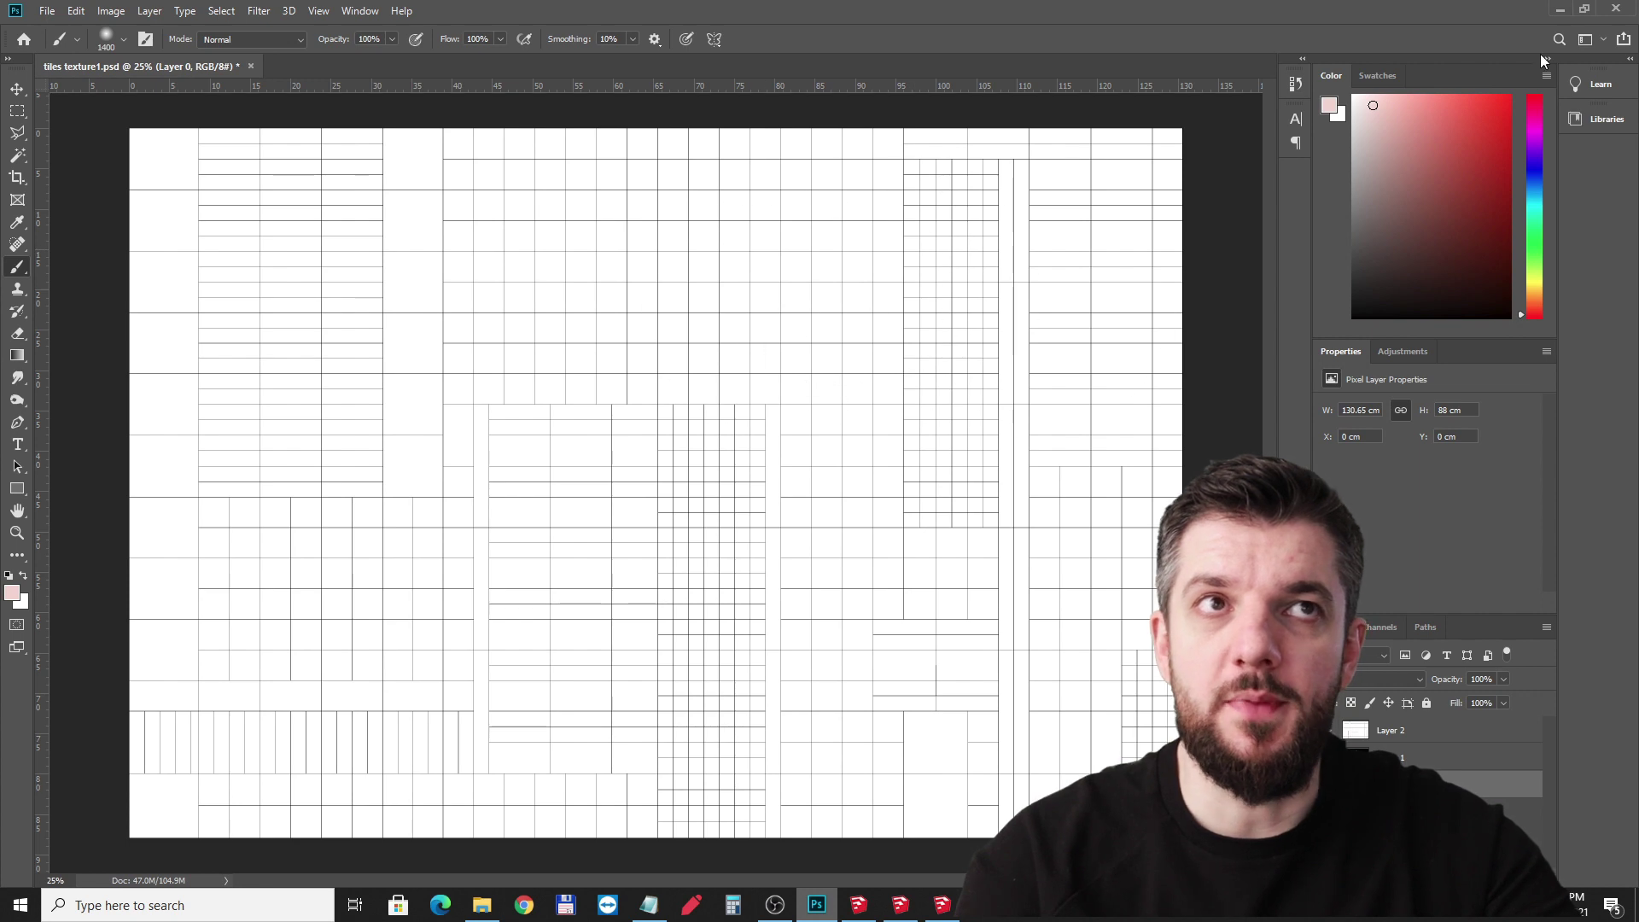
left_click(1559, 13)
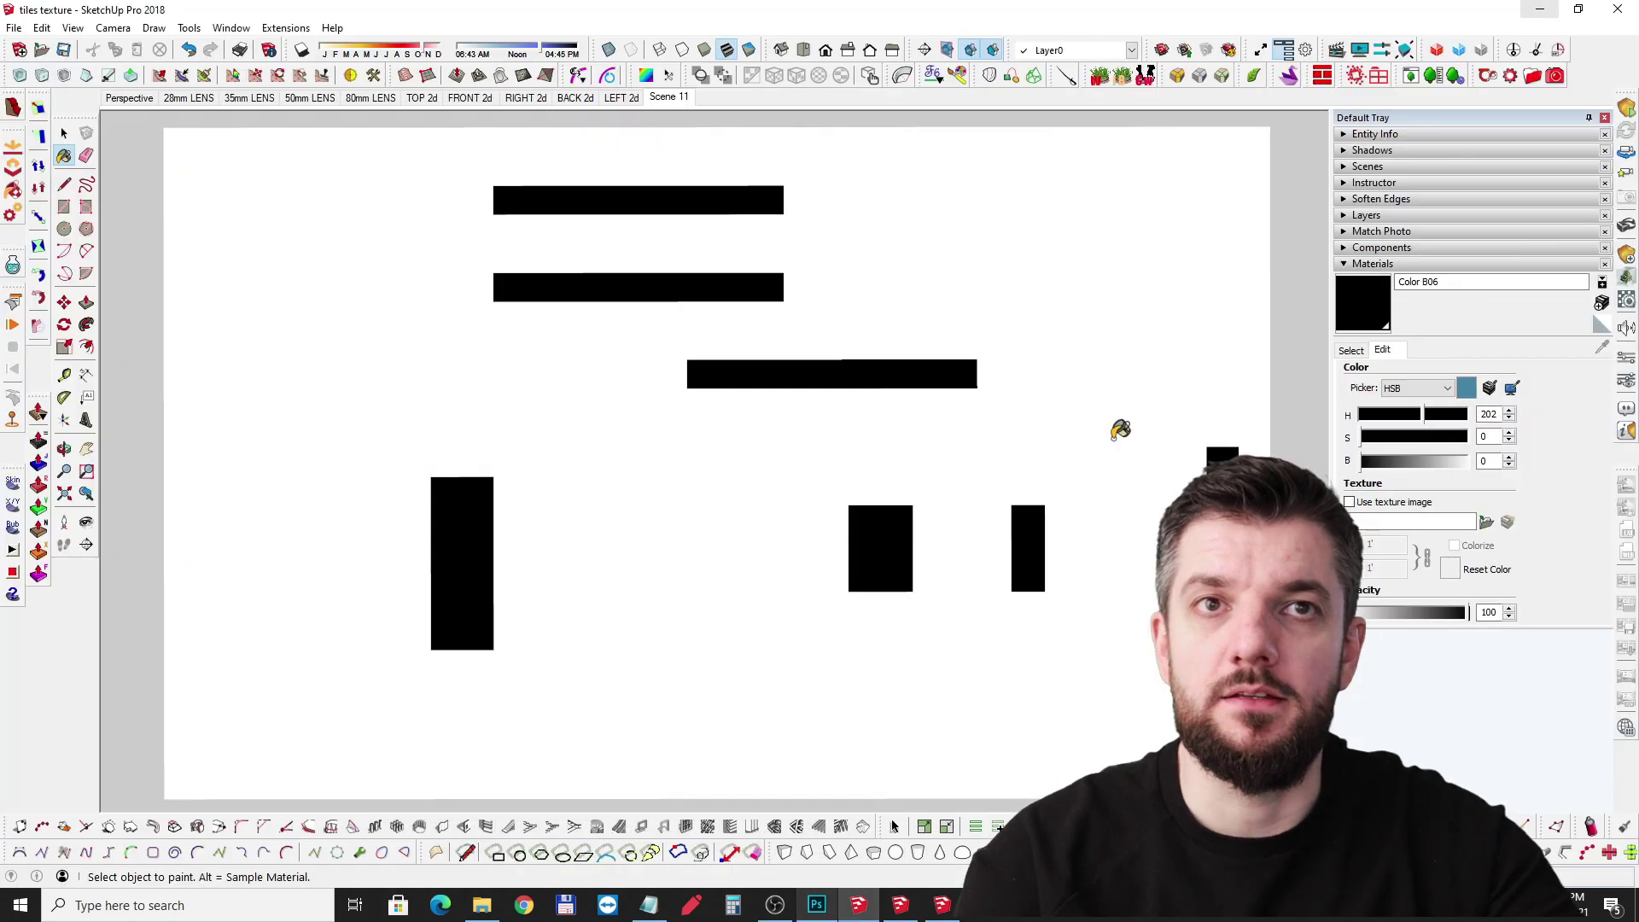
Step: View the tiled wall reference photo in SketchUp, and switch to the MATERIAL CREATION SCENE THEA IMPERFECTIONS model
scroll(940, 358, "down", 6)
middle_click_drag(871, 355, 917, 355, "shift")
scroll(820, 359, "up", 5)
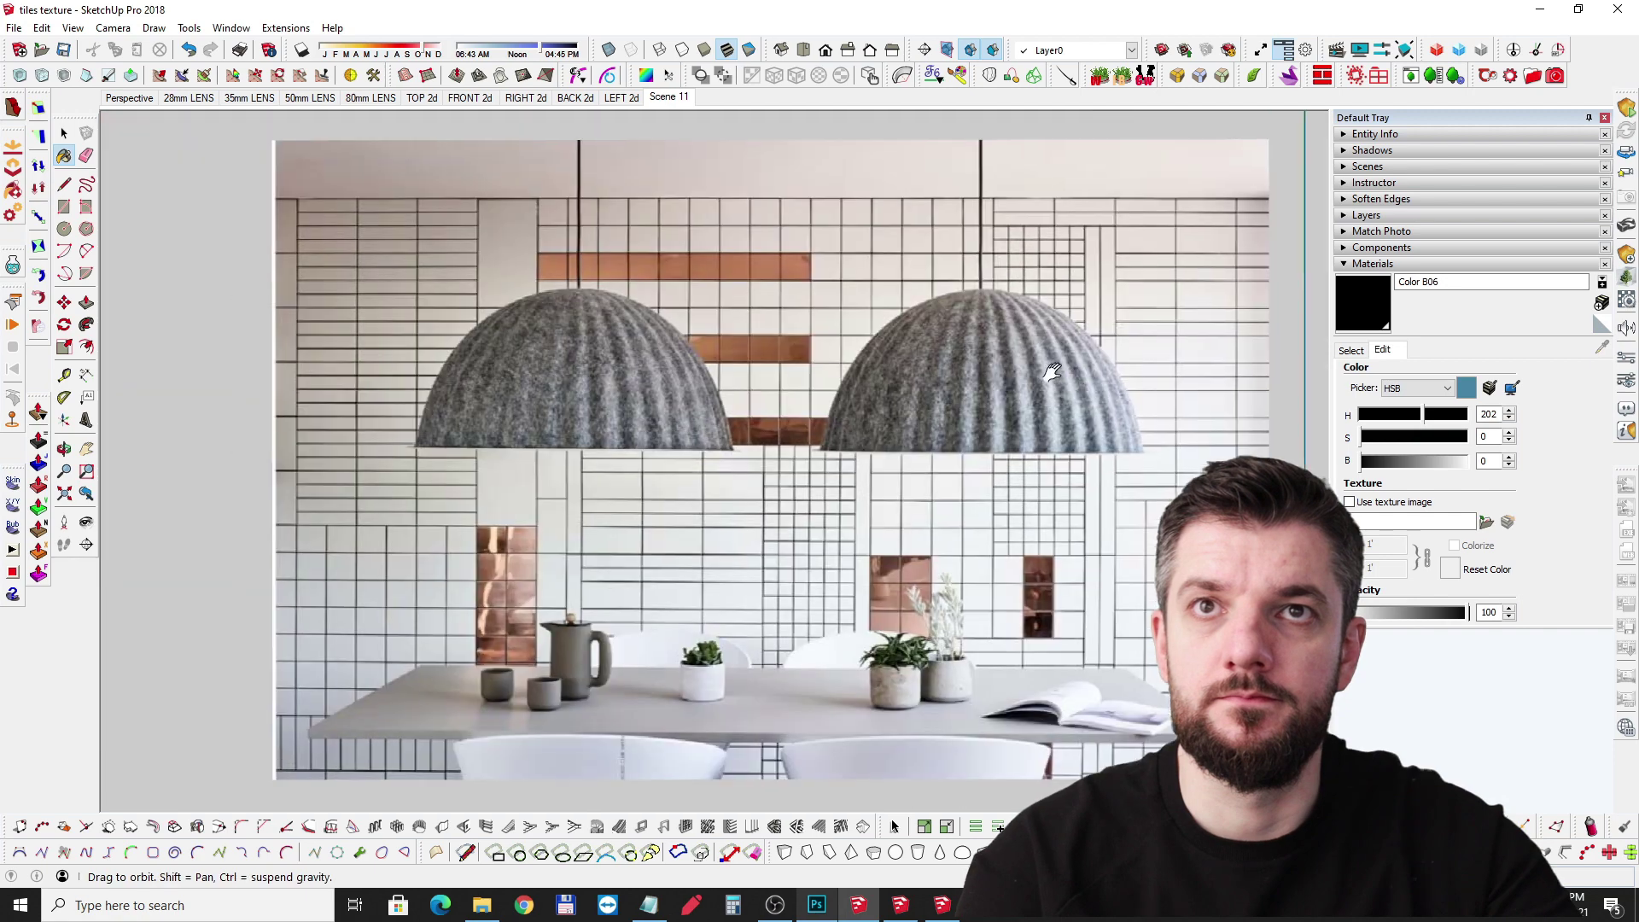
left_click(942, 905)
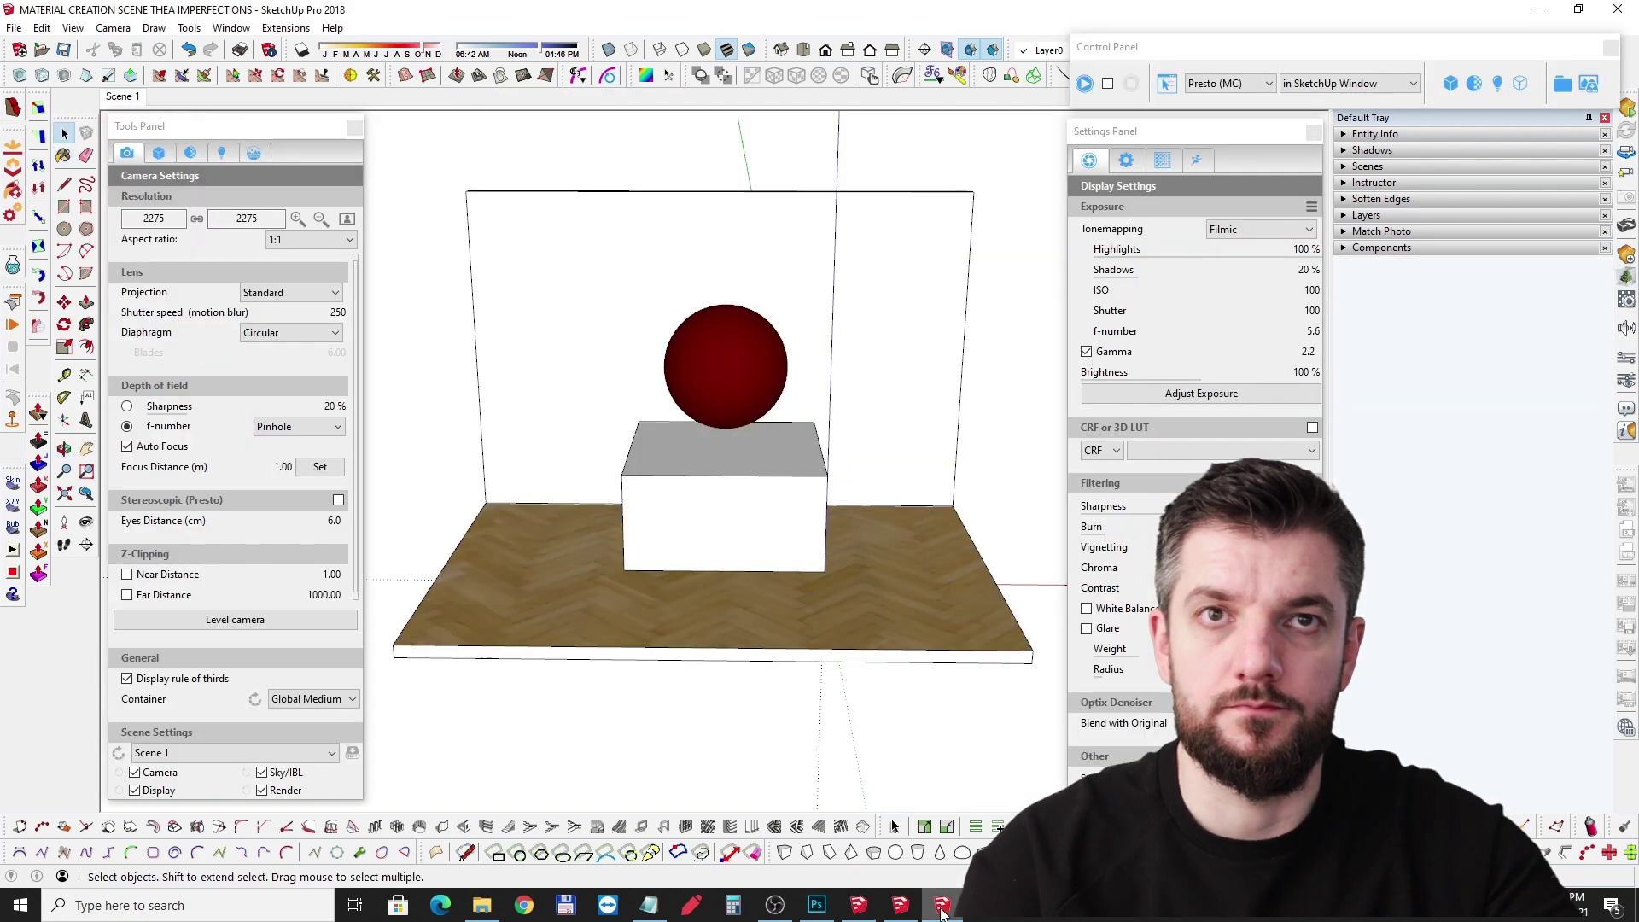
middle_click_drag(779, 437, 596, 361)
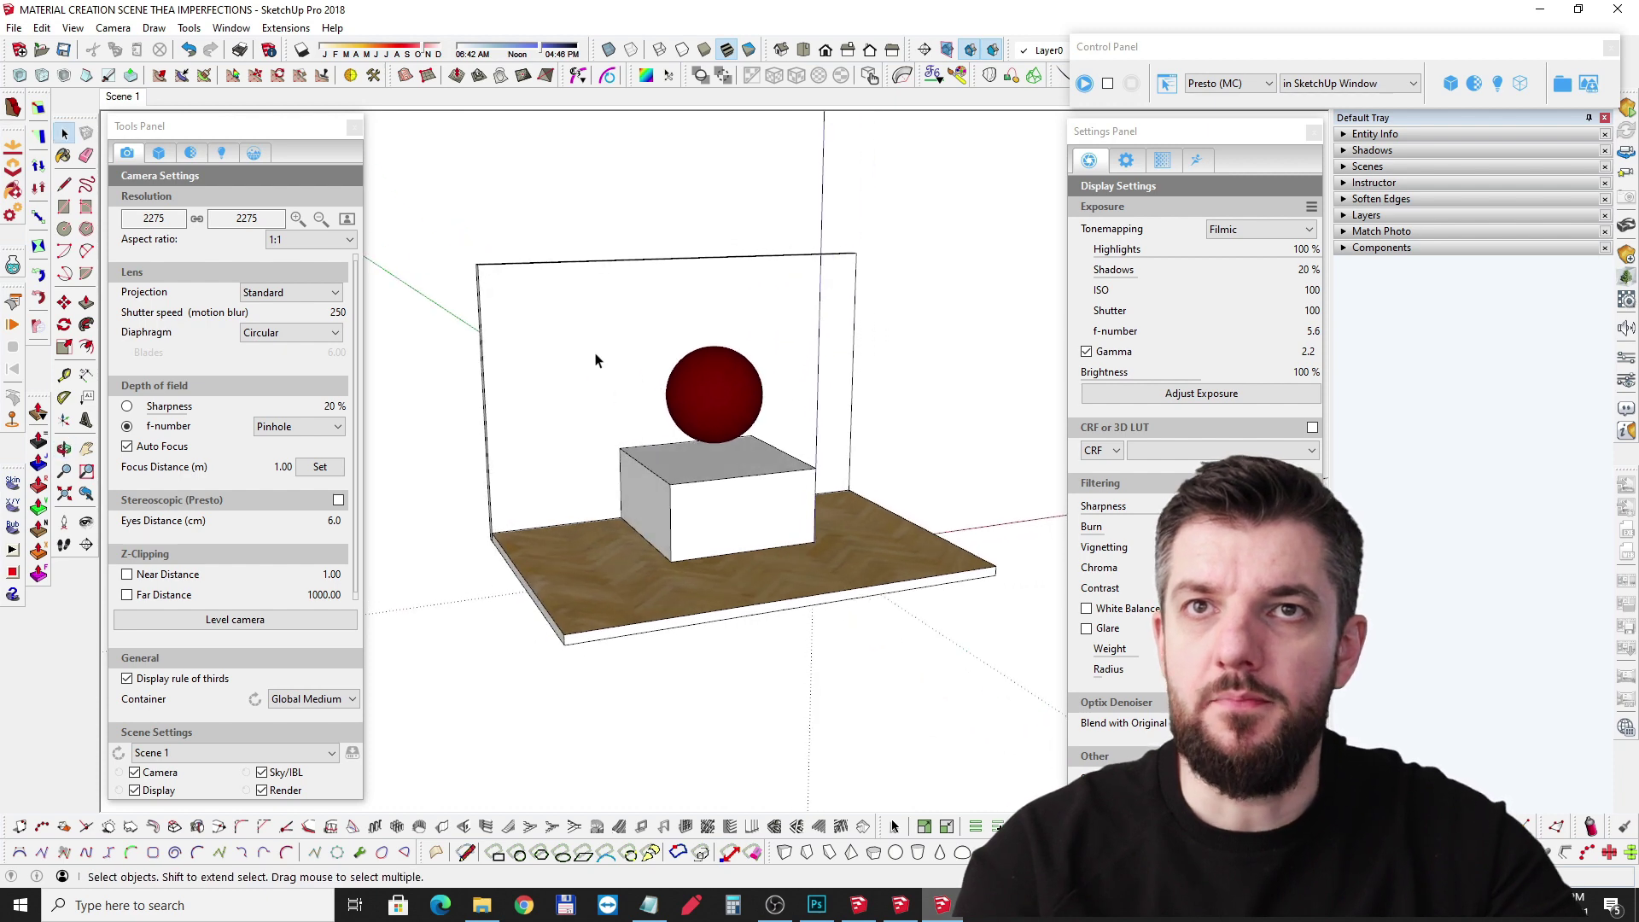
Step: Review the image-based lighting setup and run a Presto (MC) render in the SketchUp window to examine the metal sphere
left_click(254, 152)
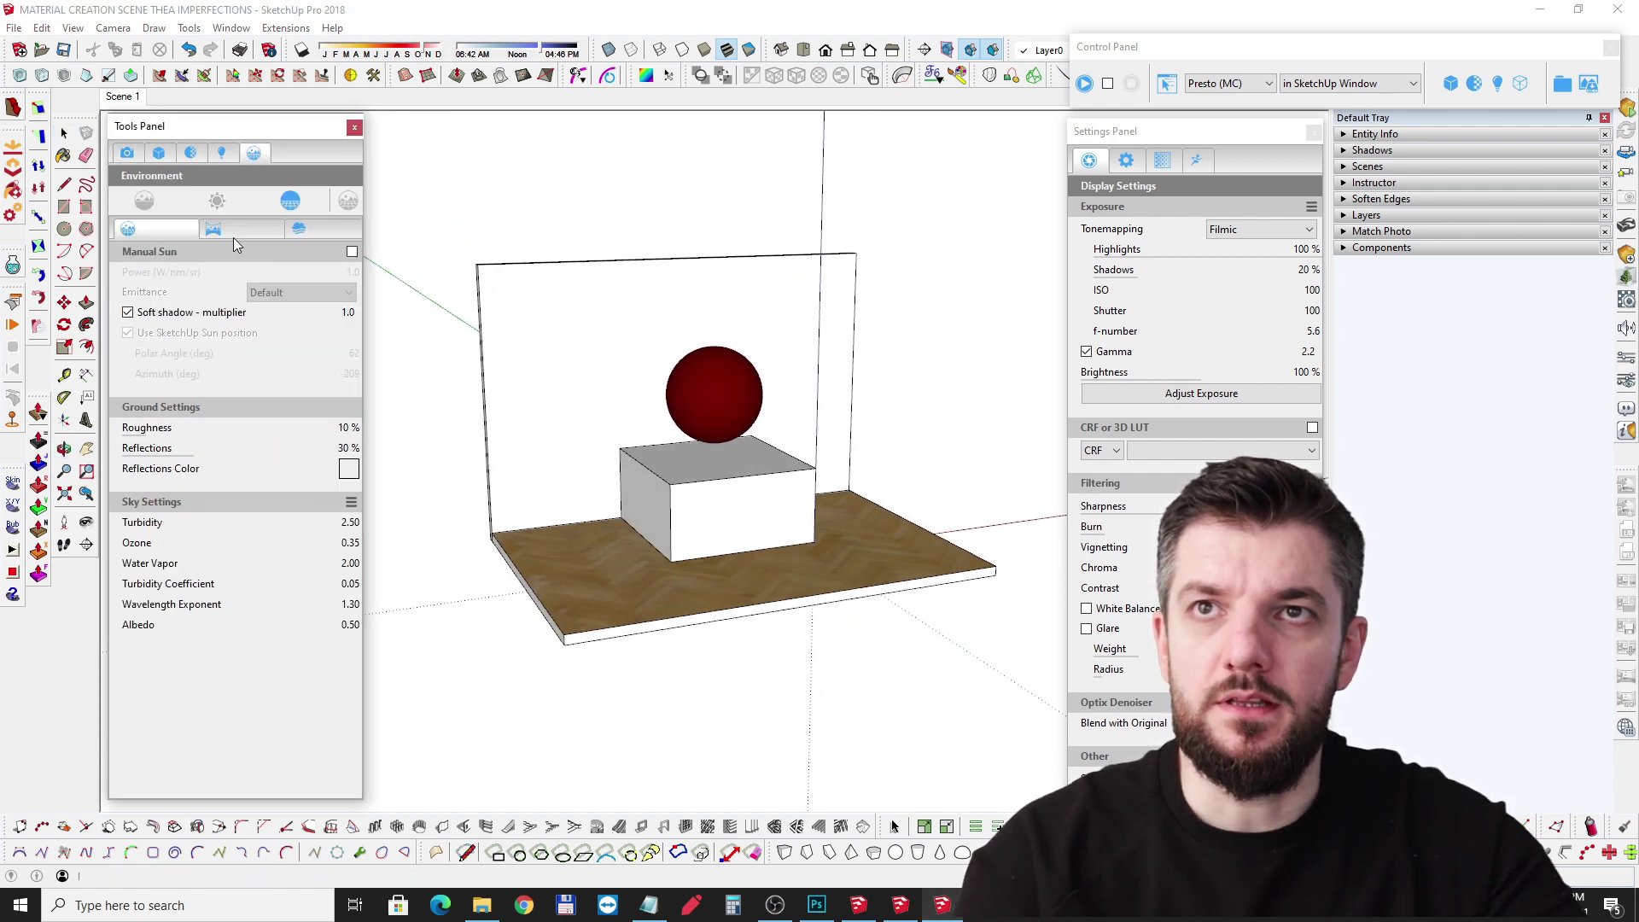
left_click(239, 227)
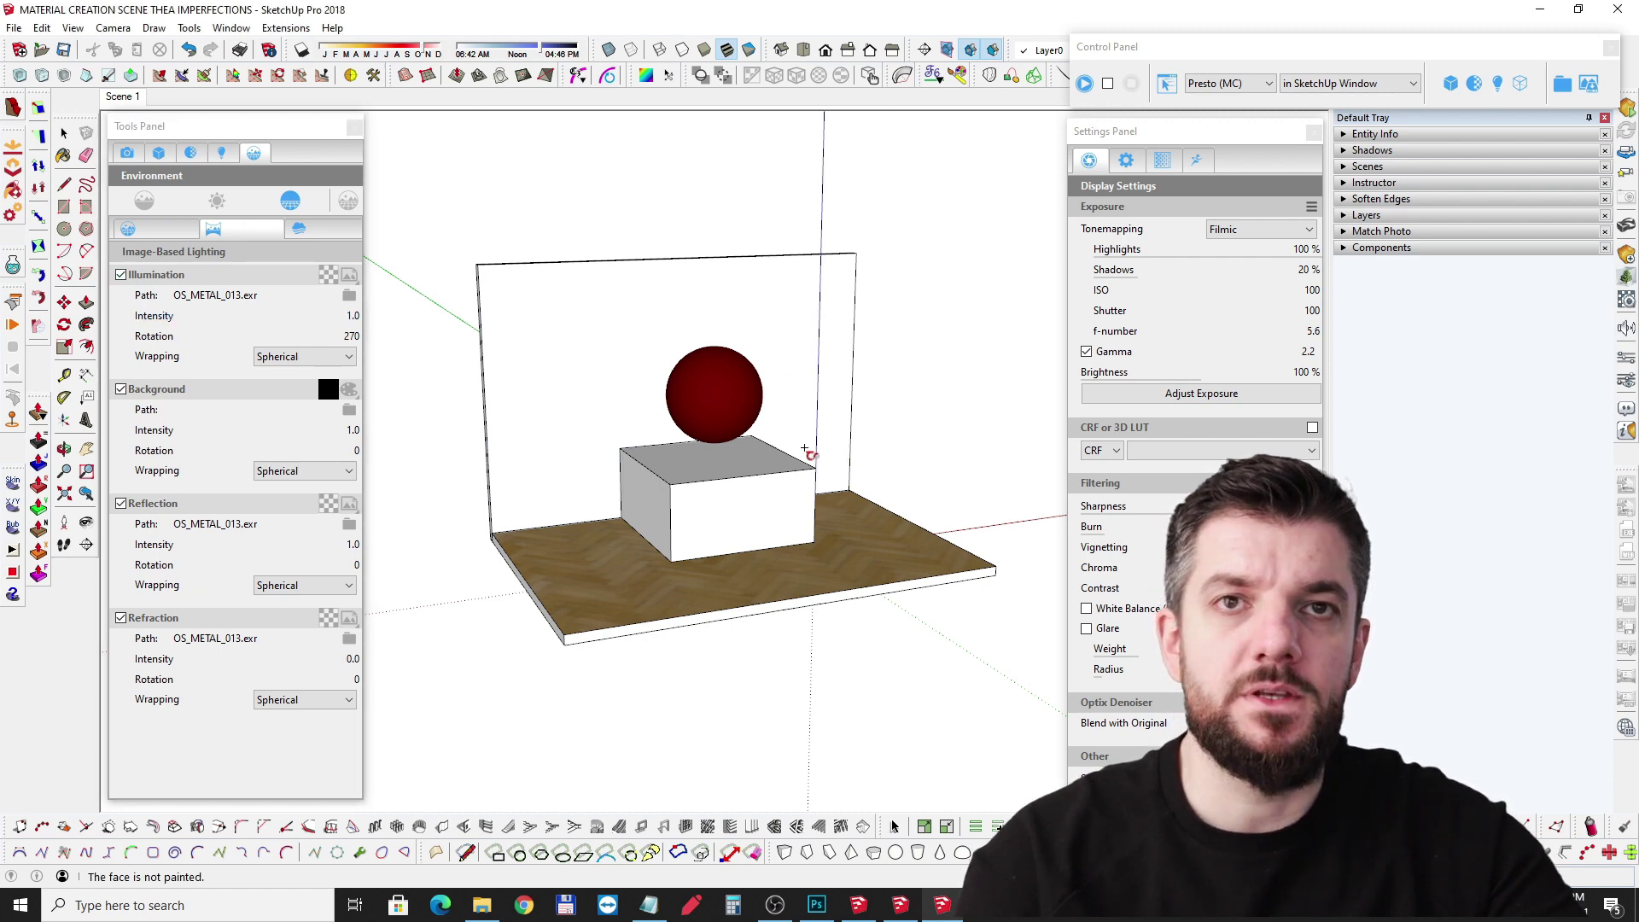
middle_click_drag(806, 449, 836, 438)
left_click(291, 200)
left_click(1086, 84)
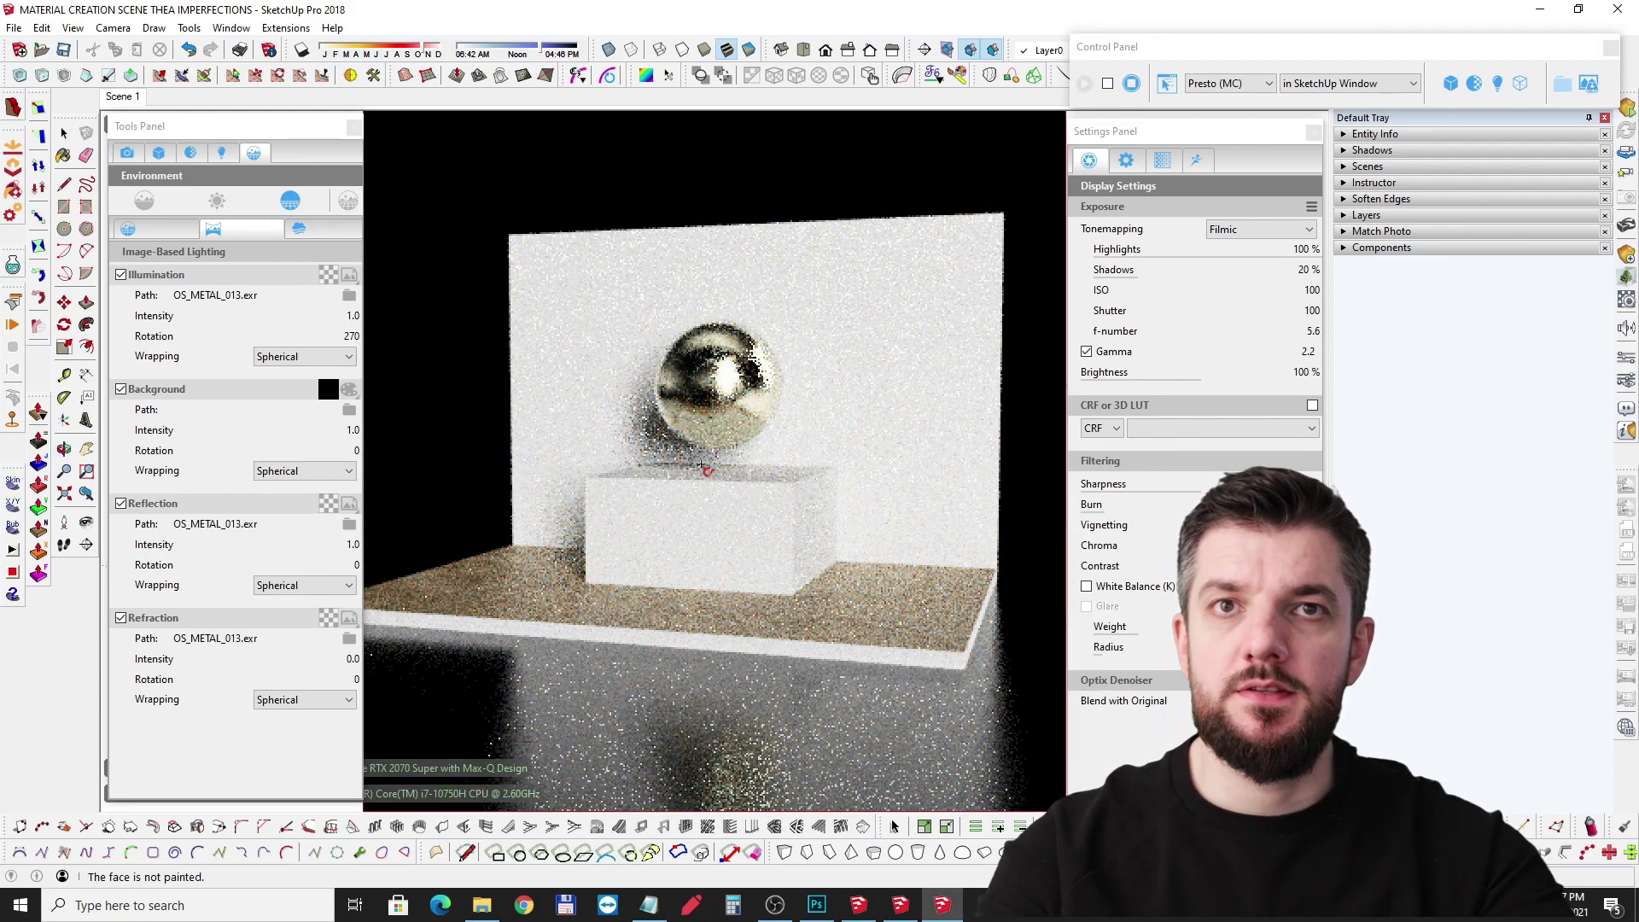
middle_click_drag(732, 469, 903, 478)
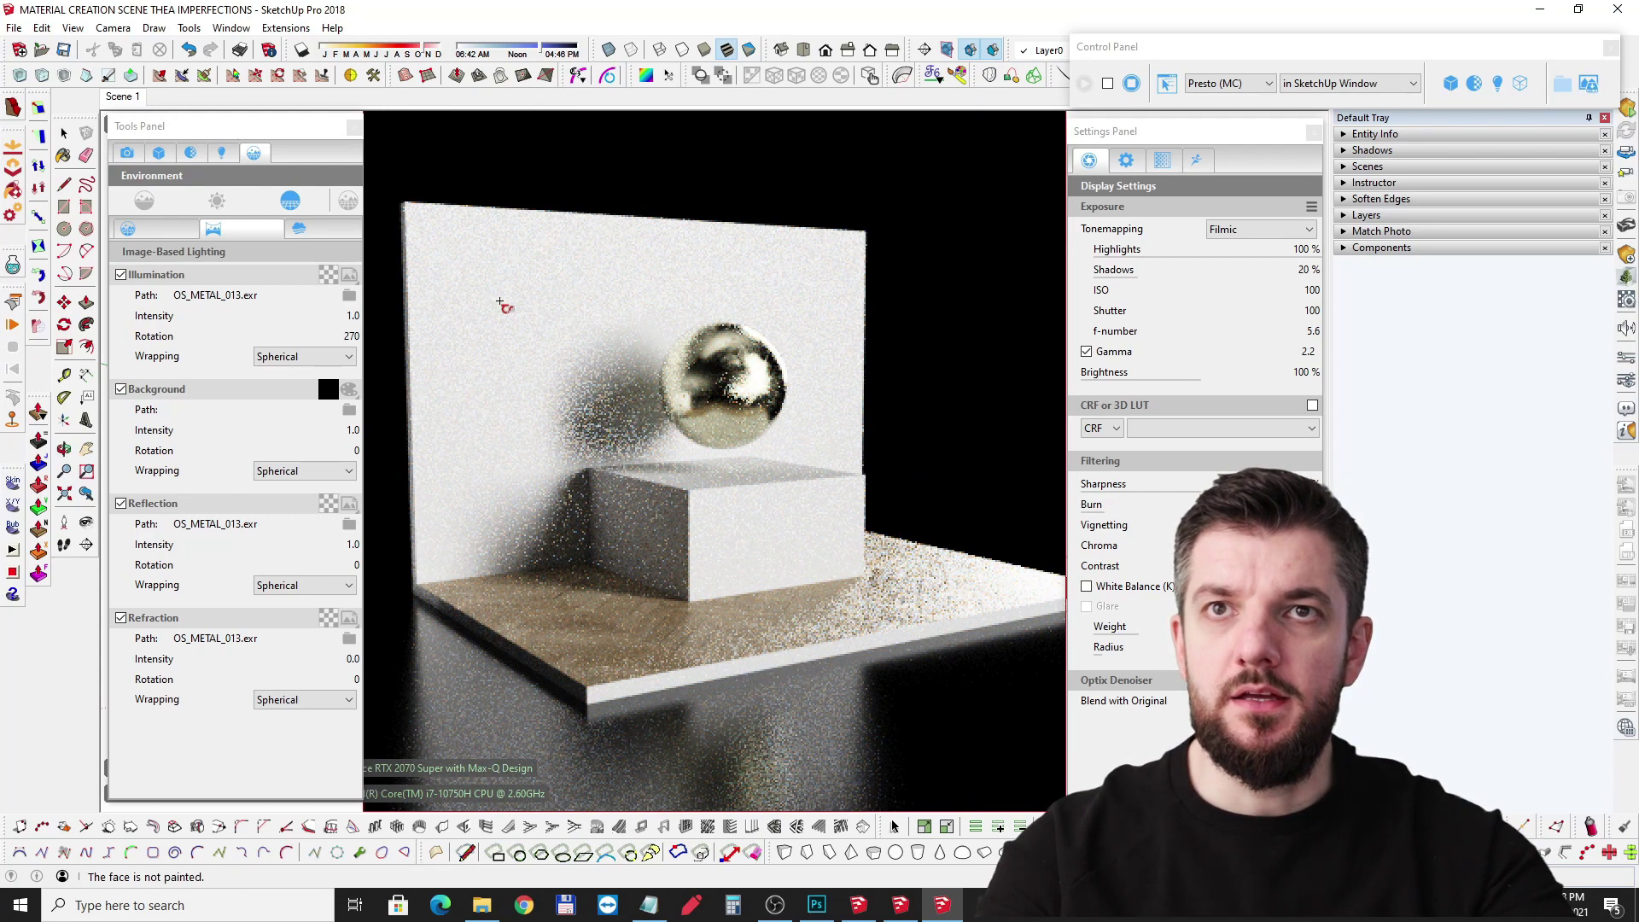
scroll(549, 386, "up", 3)
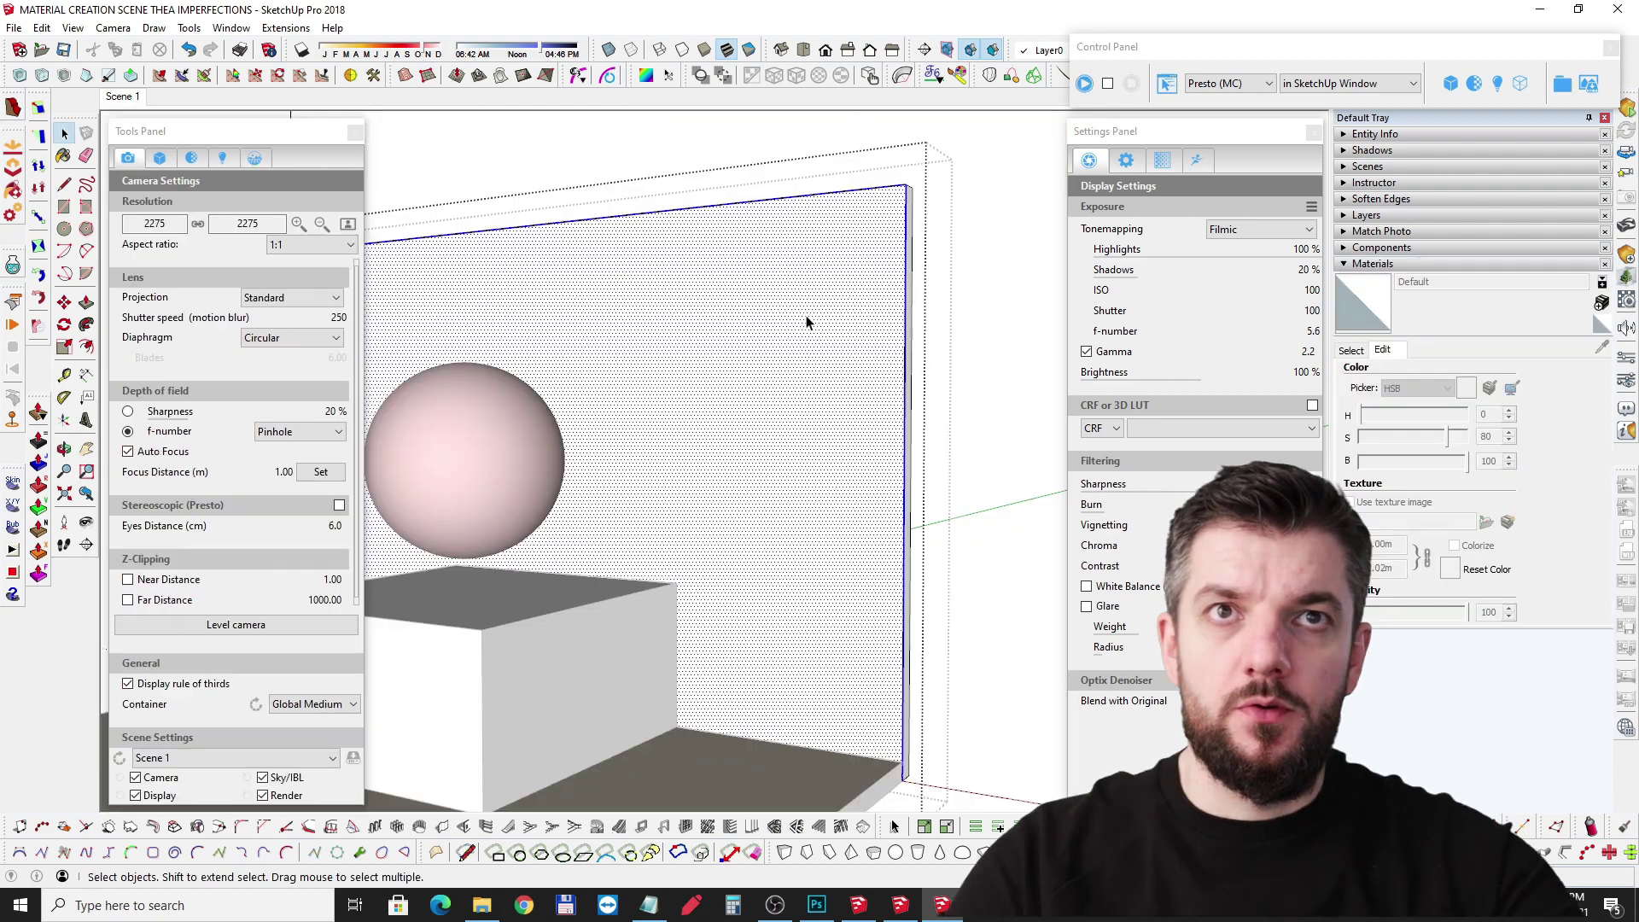
Step: Paint the back wall with the yellow Color D04 from the Colors collection
key("b")
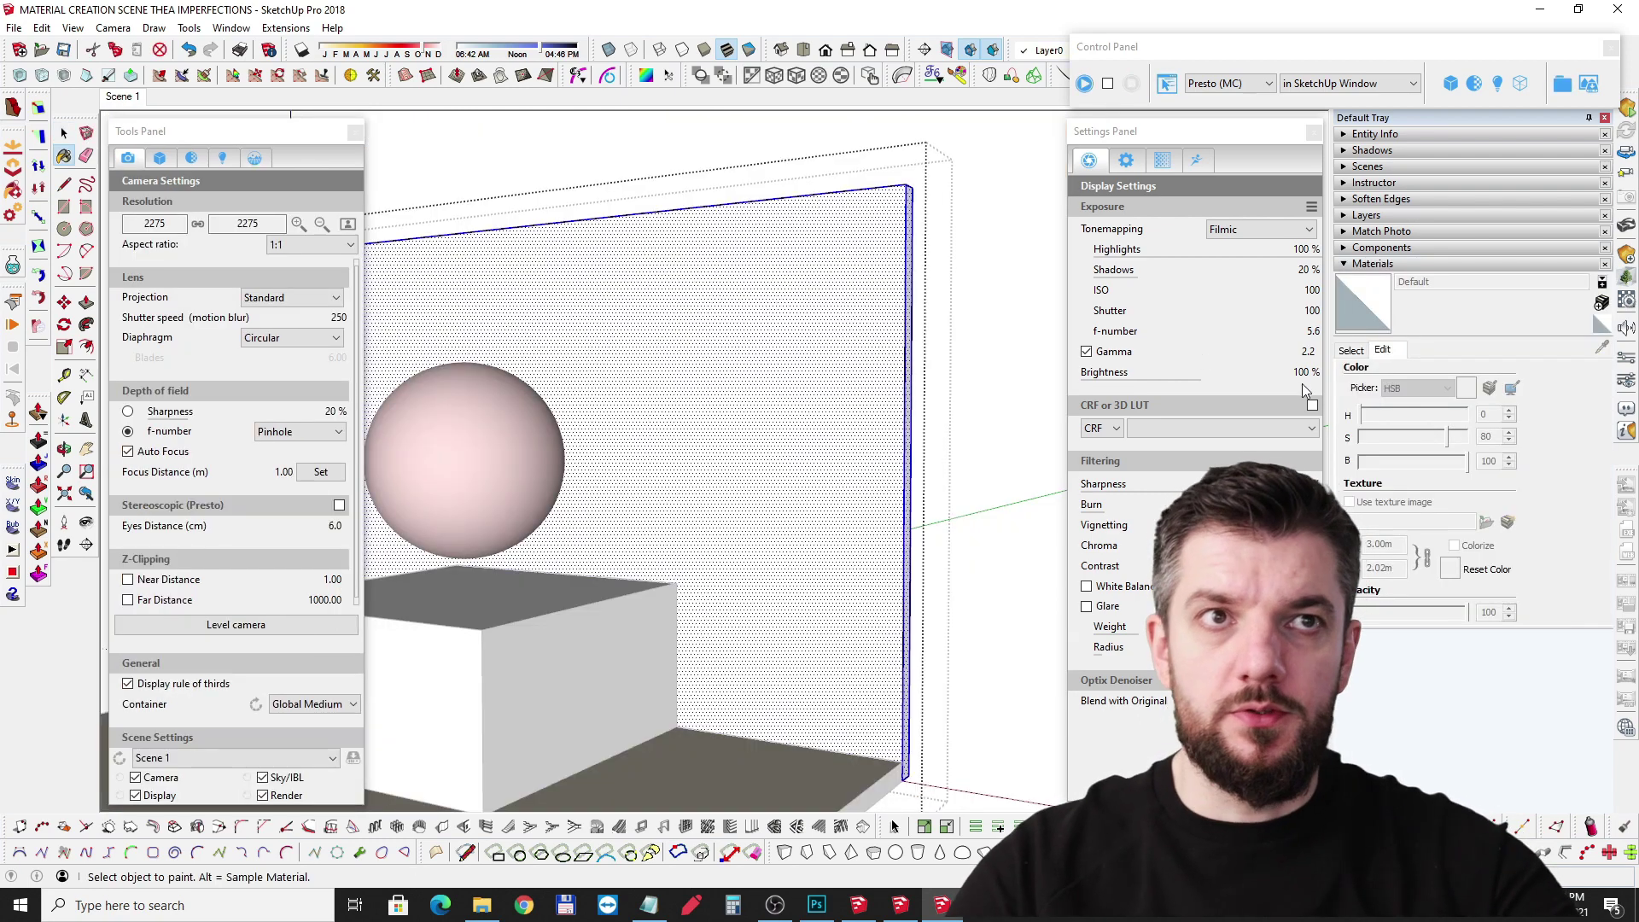
left_click(1352, 351)
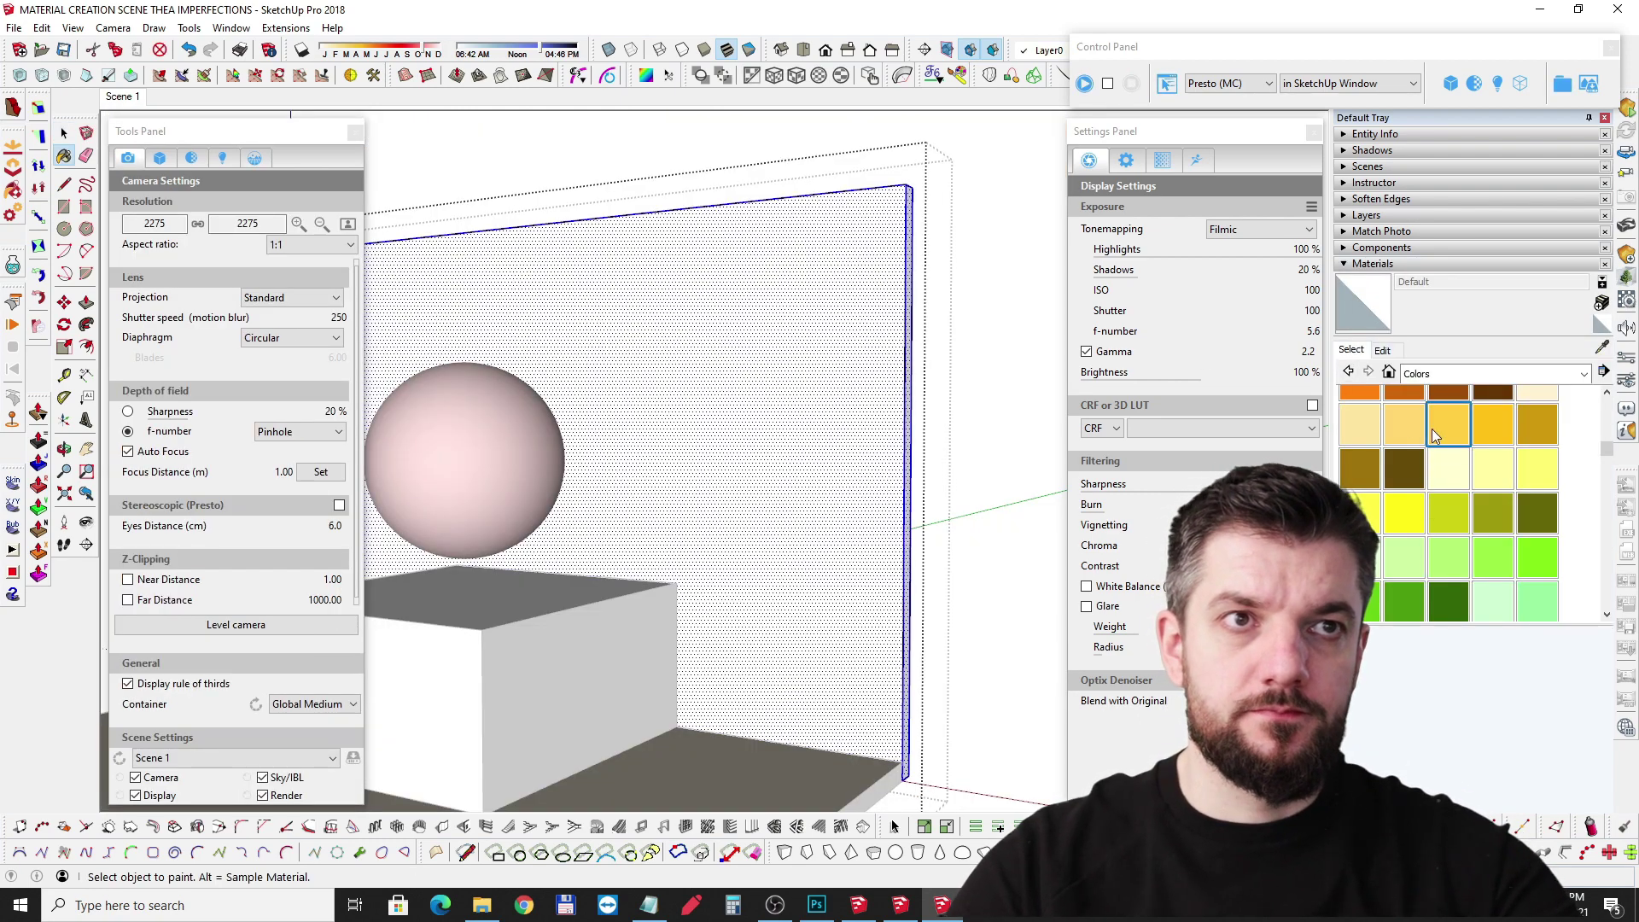
left_click(1432, 429)
left_click(867, 328)
key("space")
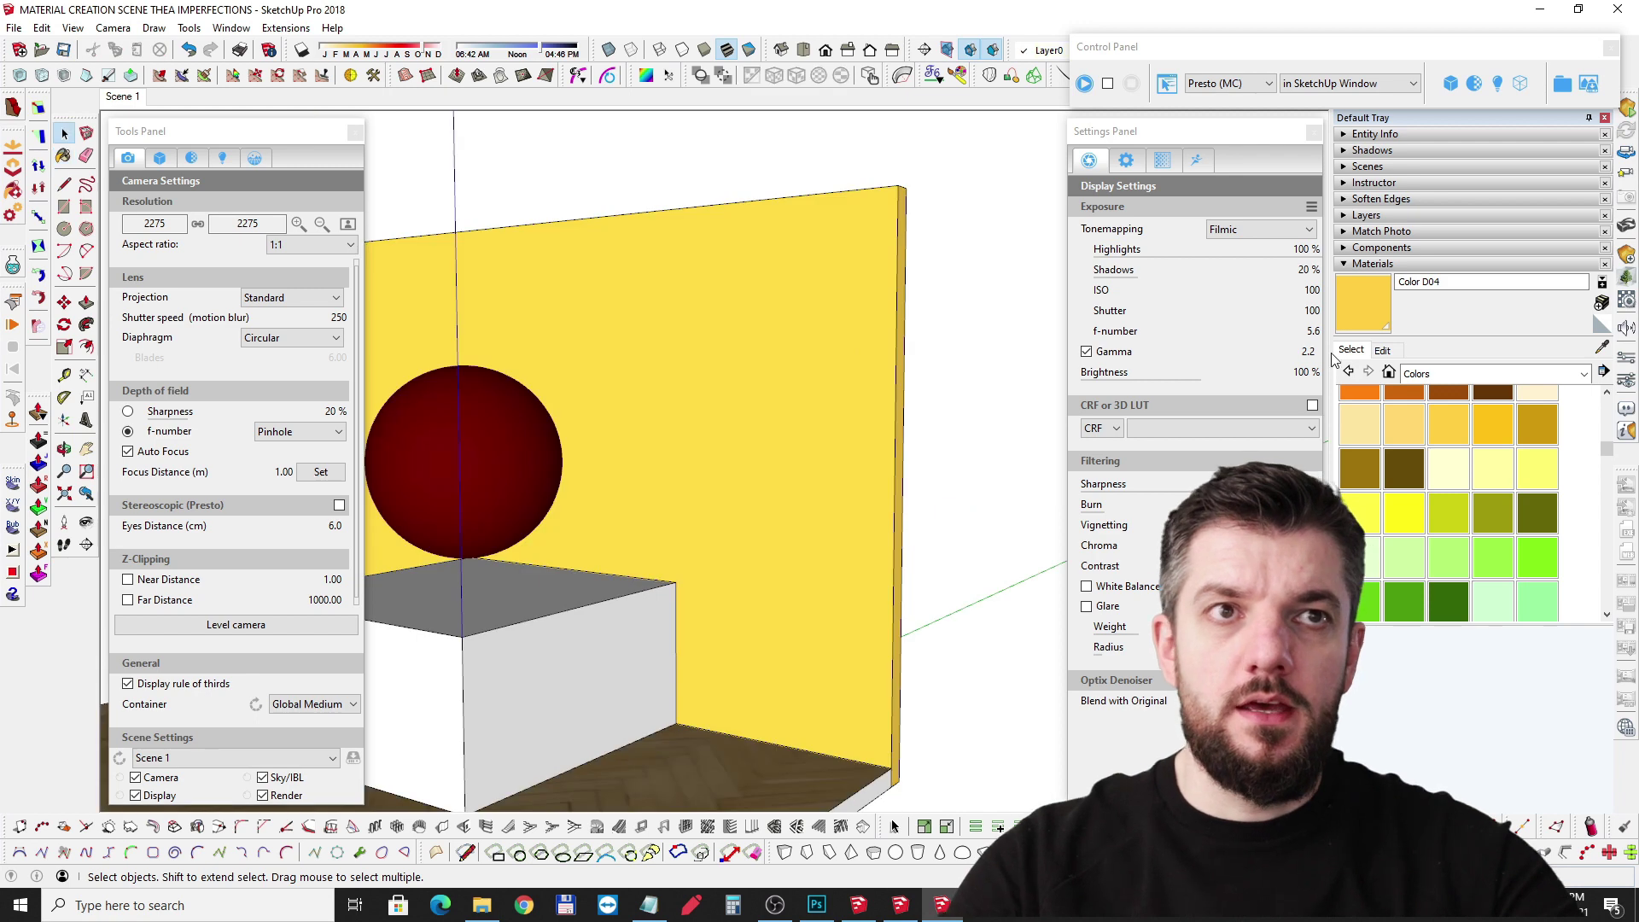
Step: Apply the tiles bump image from the TILES folder as the texture of Color D04
left_click(1383, 350)
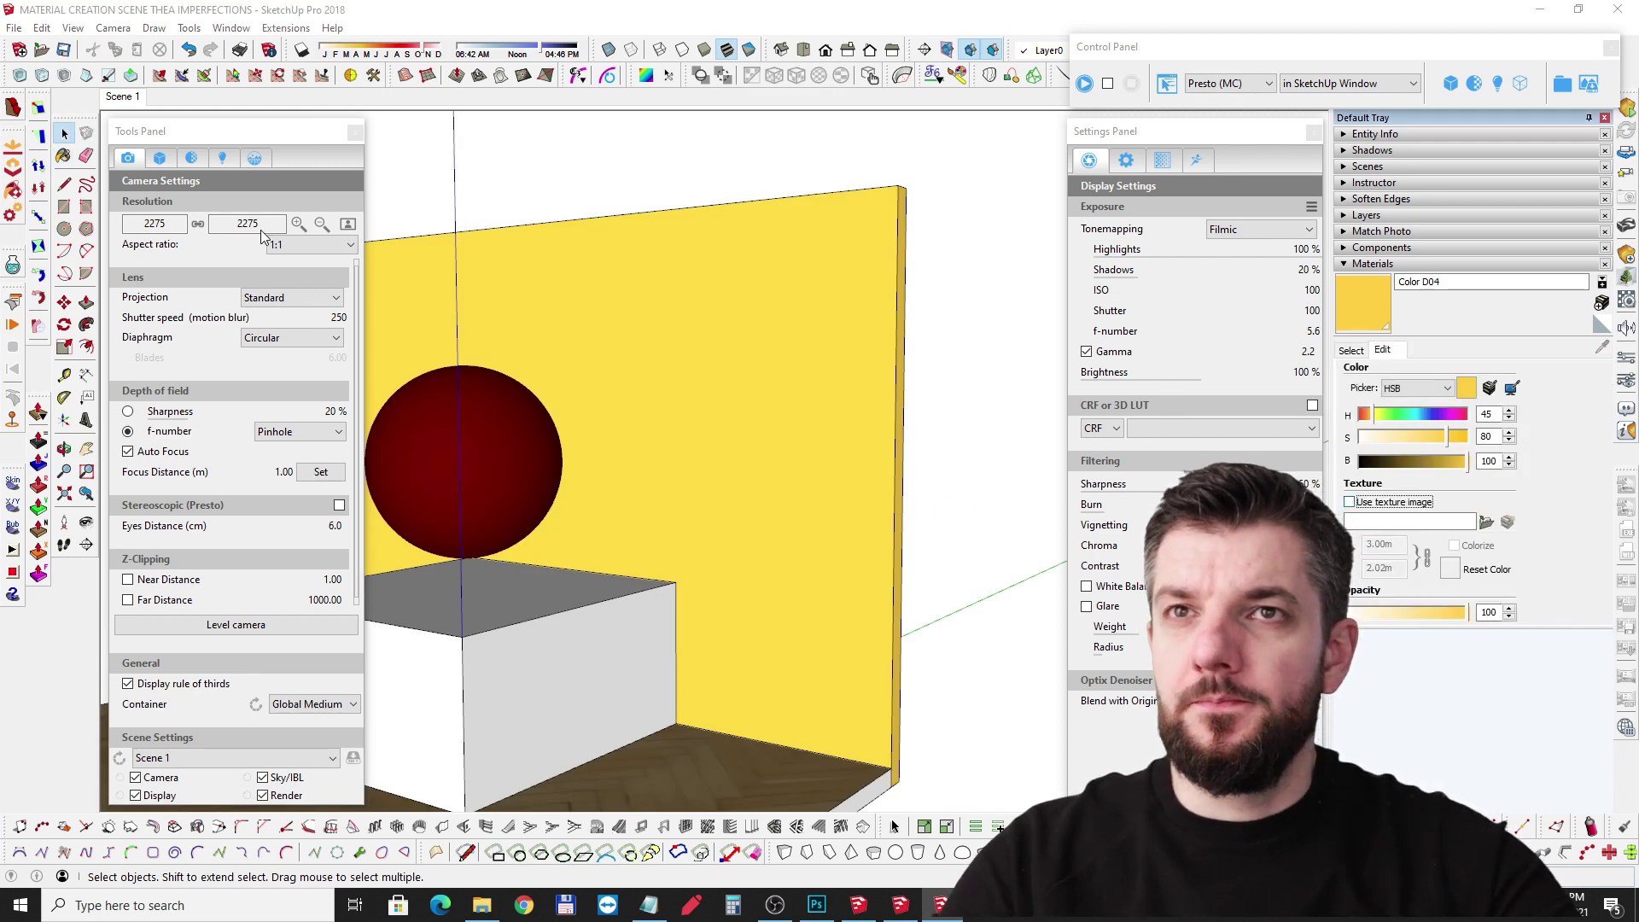
left_click(286, 195)
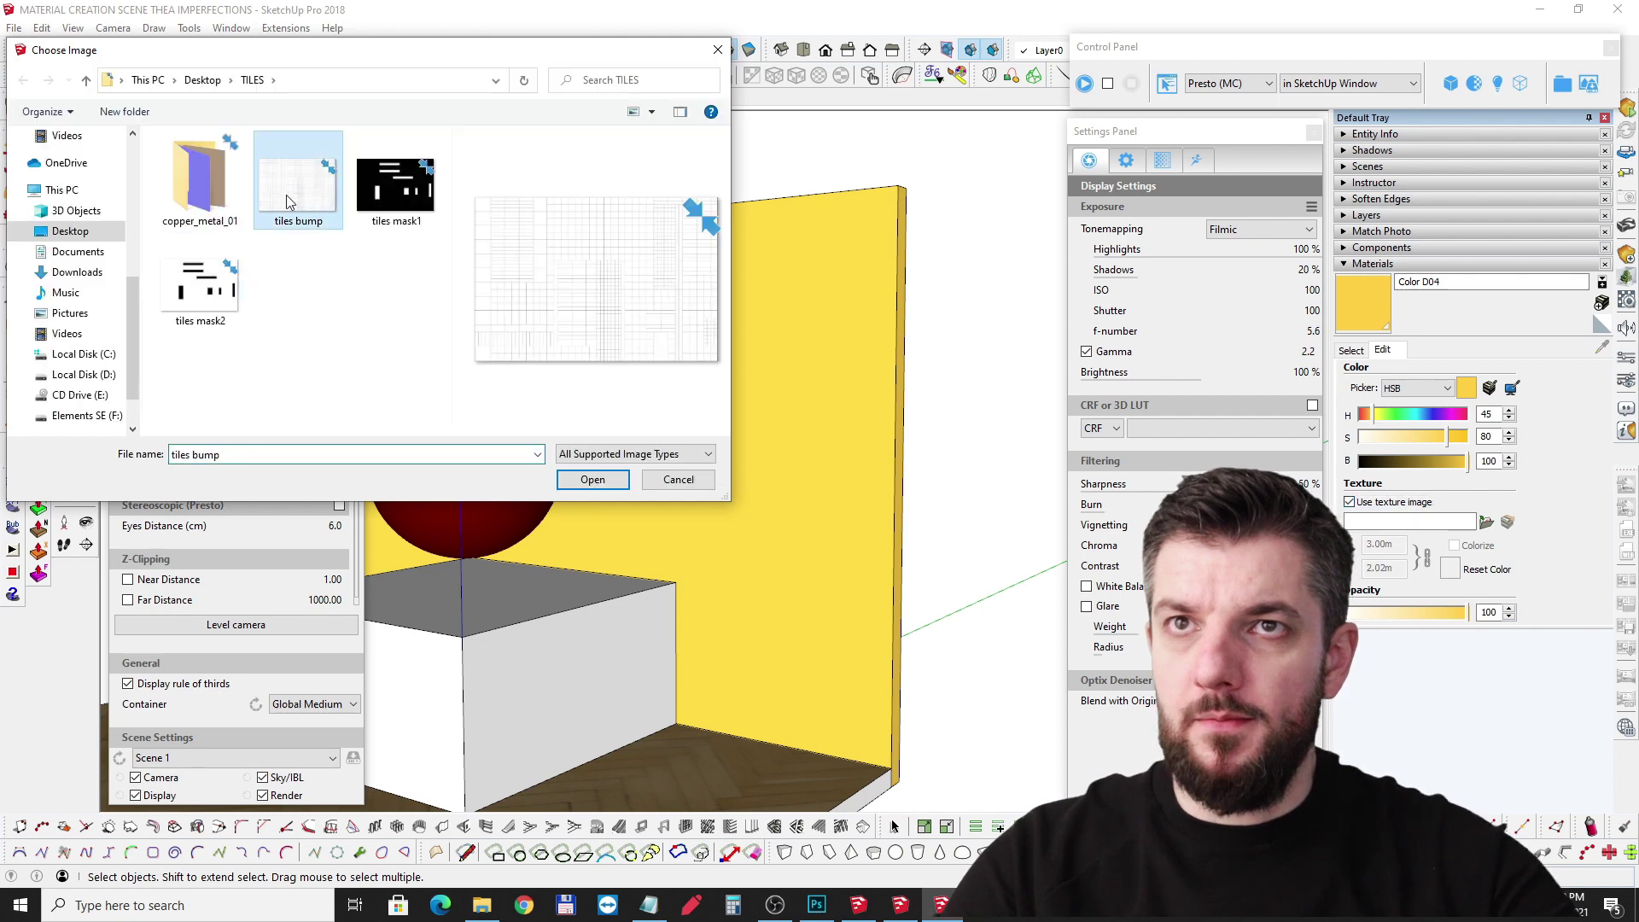
left_click(593, 479)
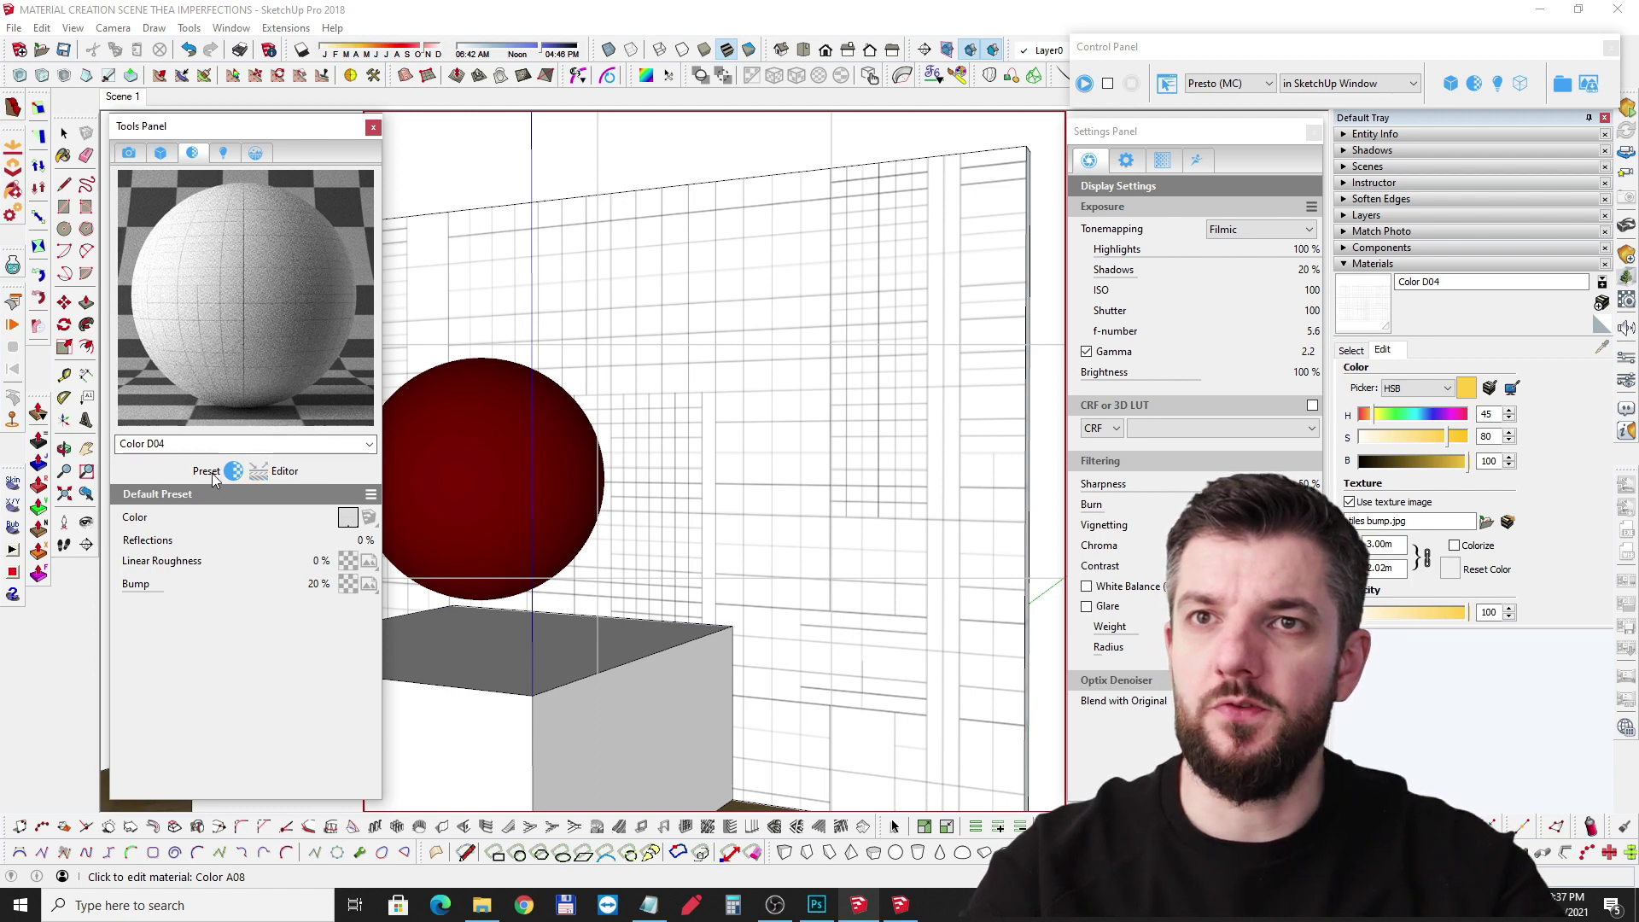
Step: Copy the diffuse texture of Color D04's Basic layer in the Thea material editor, paste it into Bump and show the bump properties
left_click(256, 473)
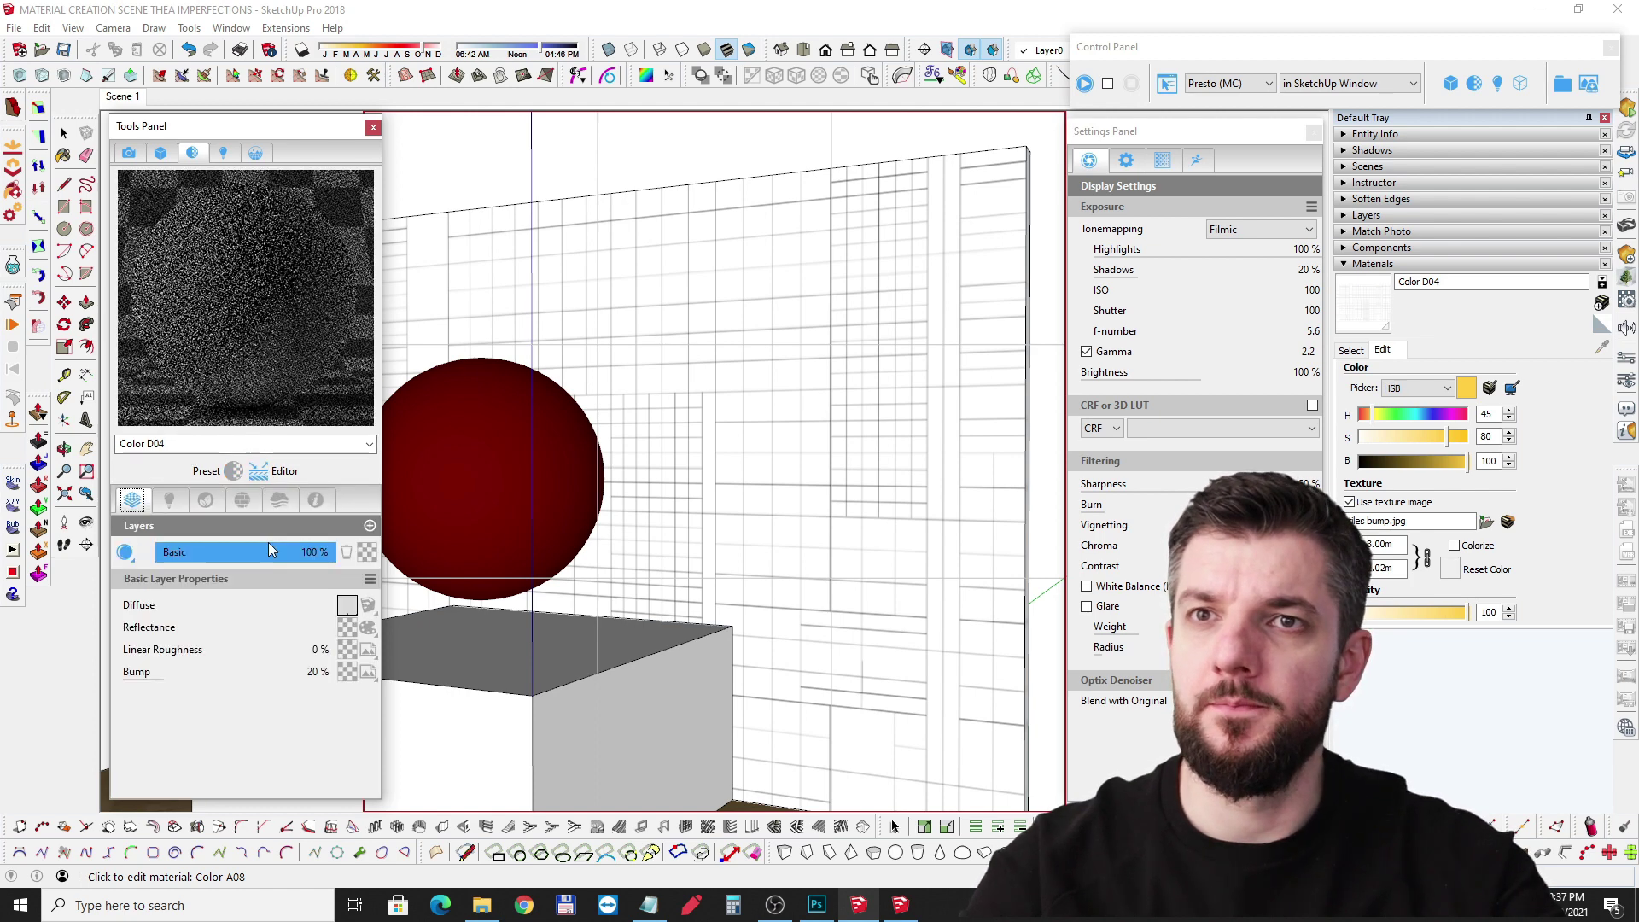
right_click(347, 607)
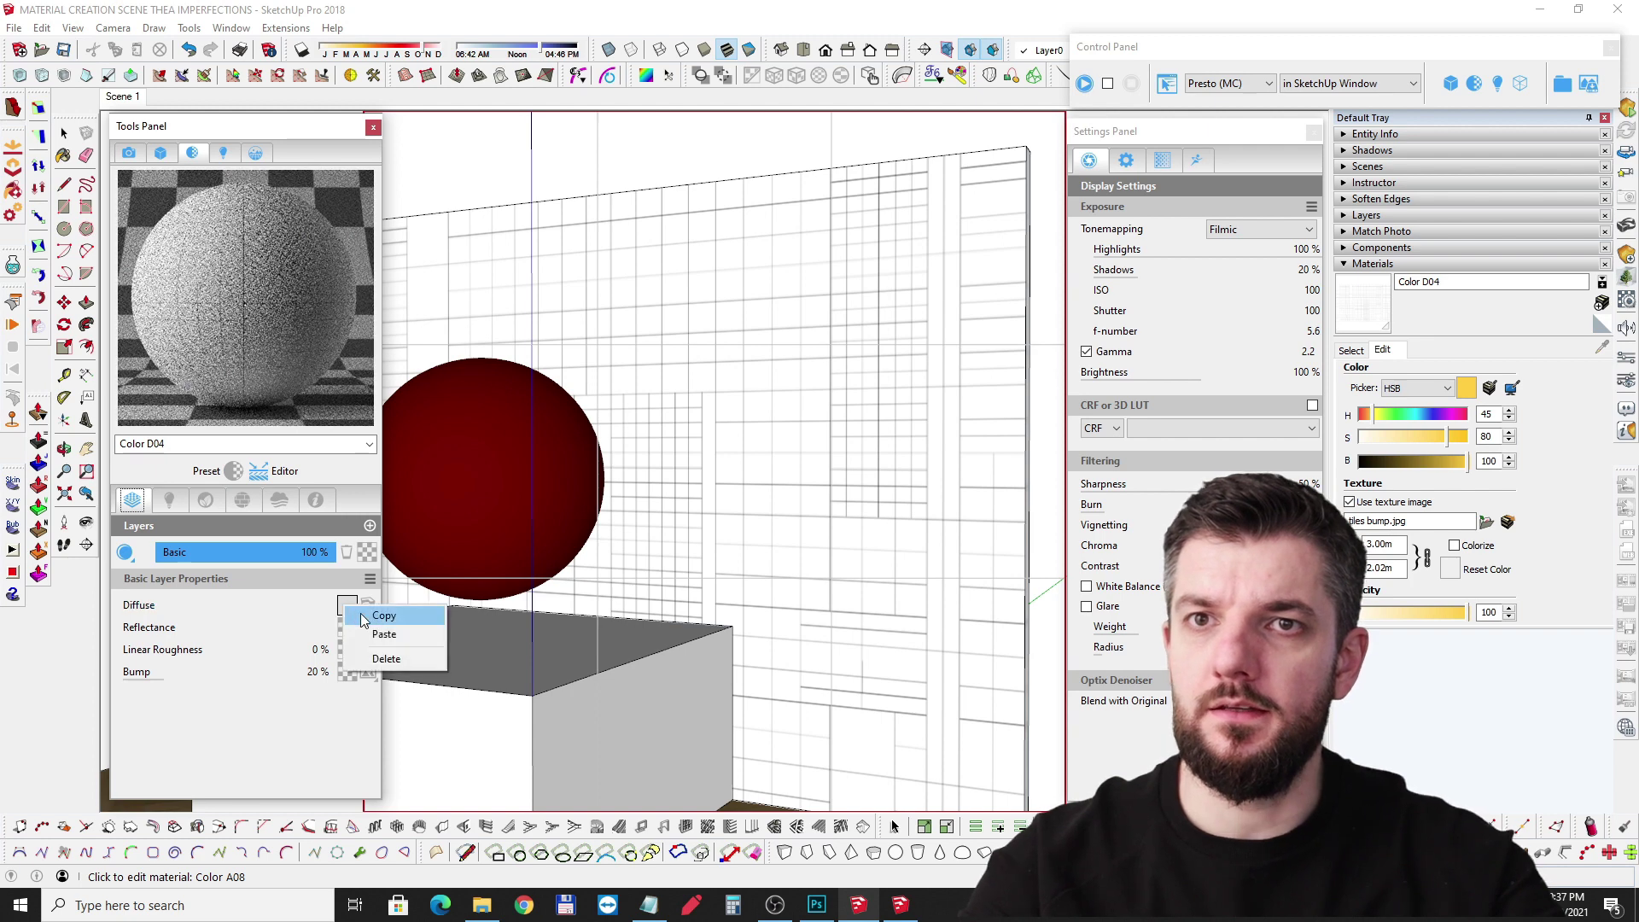
left_click(361, 615)
right_click(340, 672)
left_click(360, 684)
left_click(340, 601)
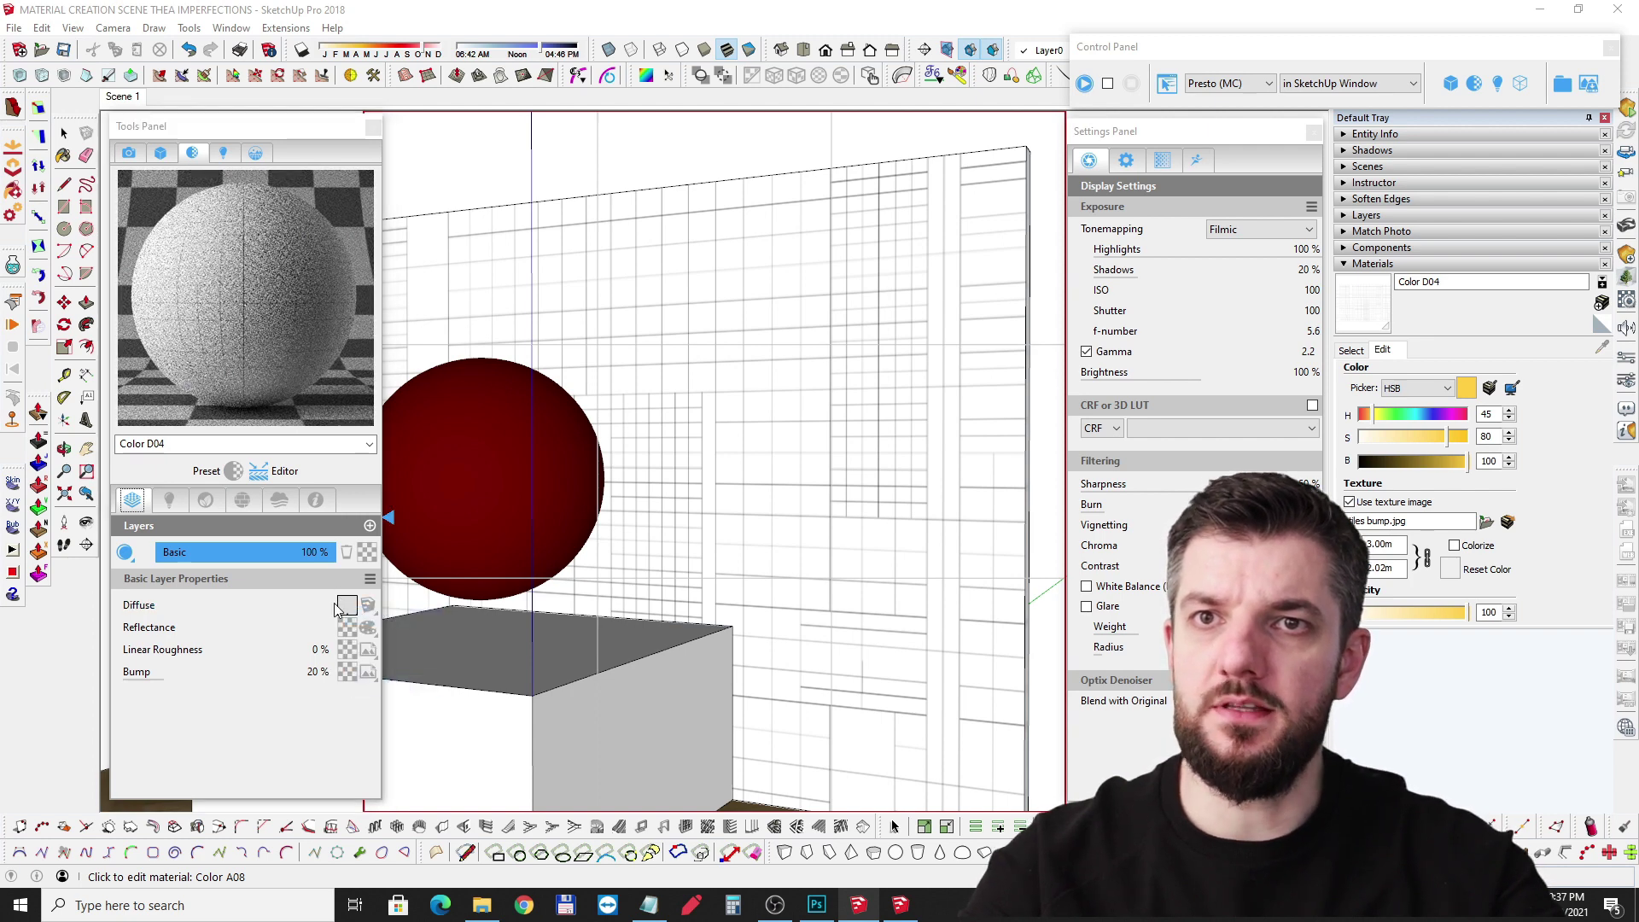
left_click(136, 672)
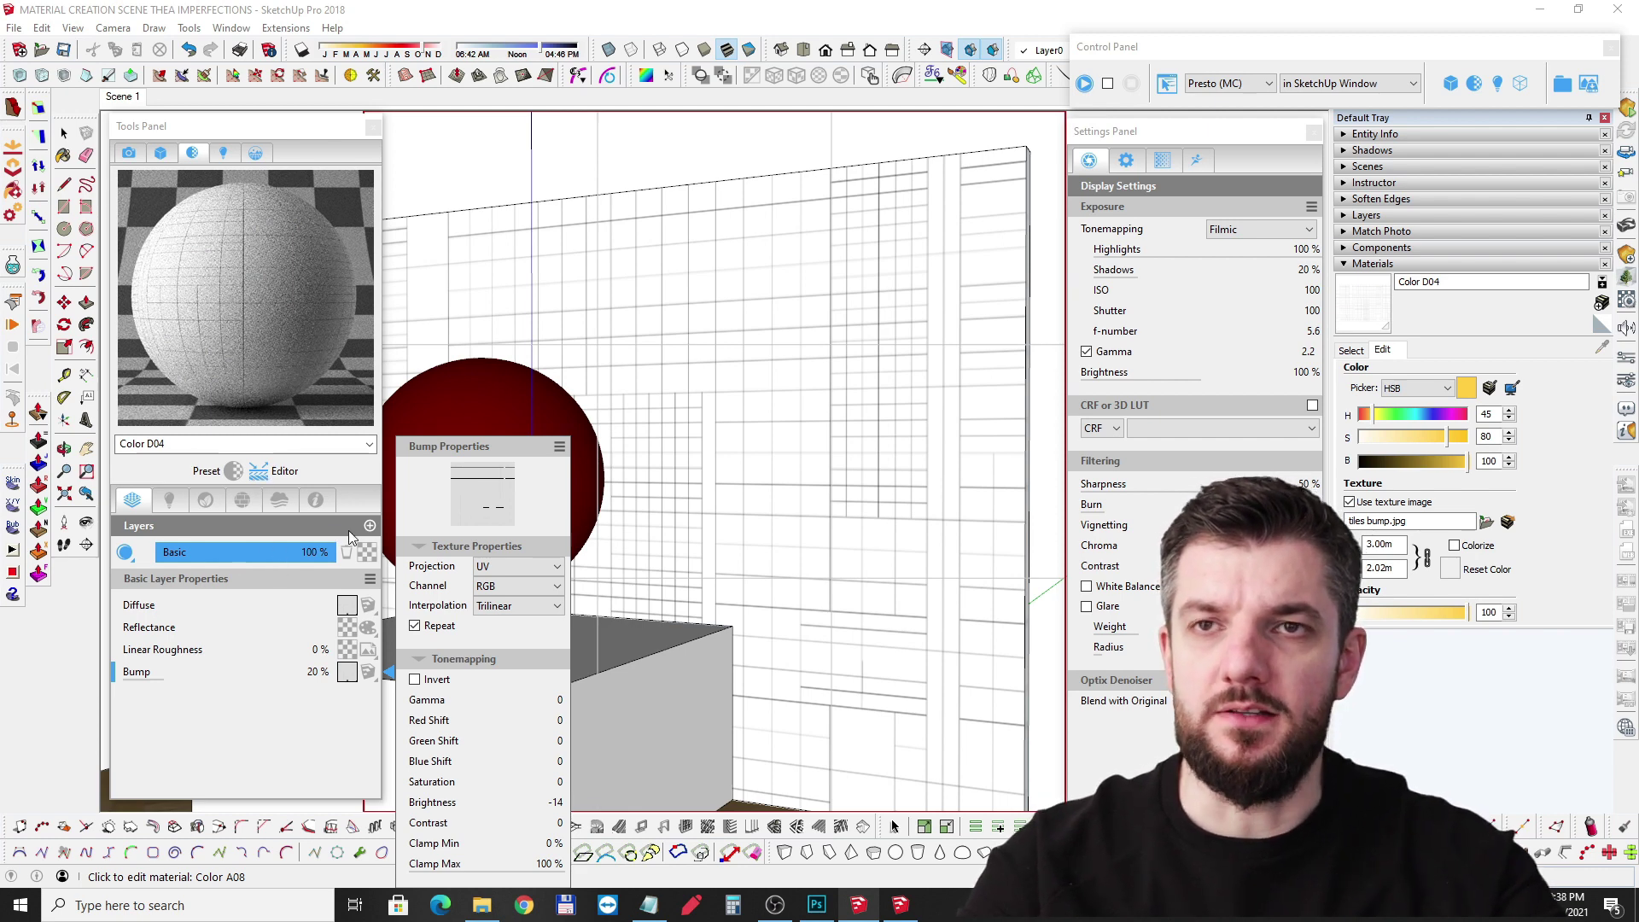
Step: Duplicate the Basic layer of Color D04 and change the upper copy to the Metal type
right_click(254, 551)
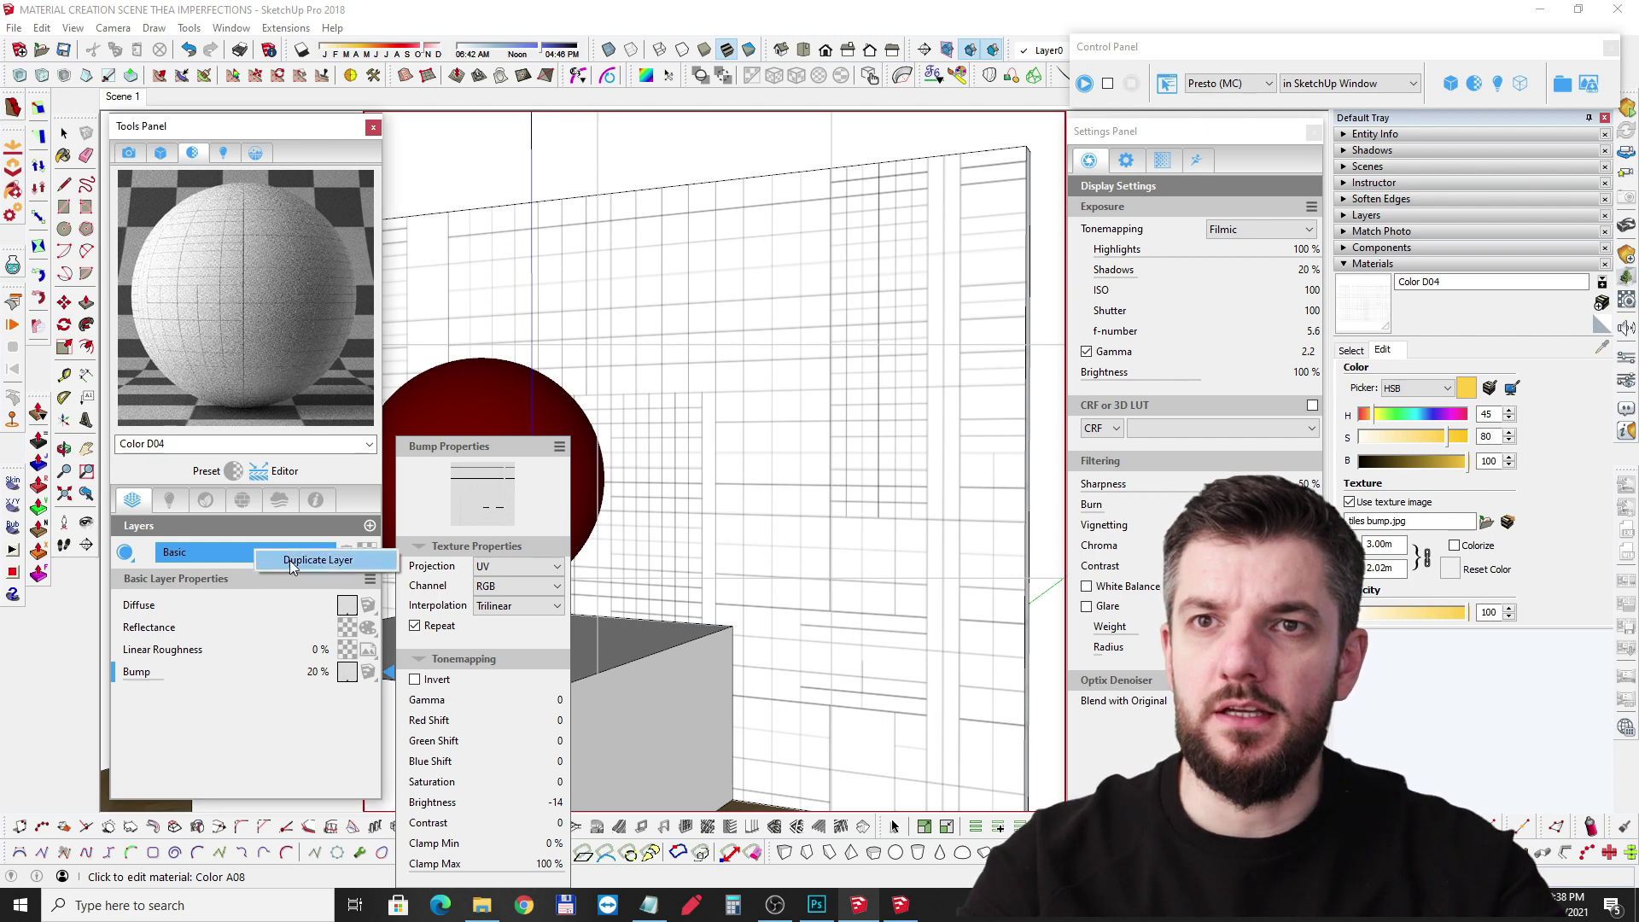
left_click(291, 560)
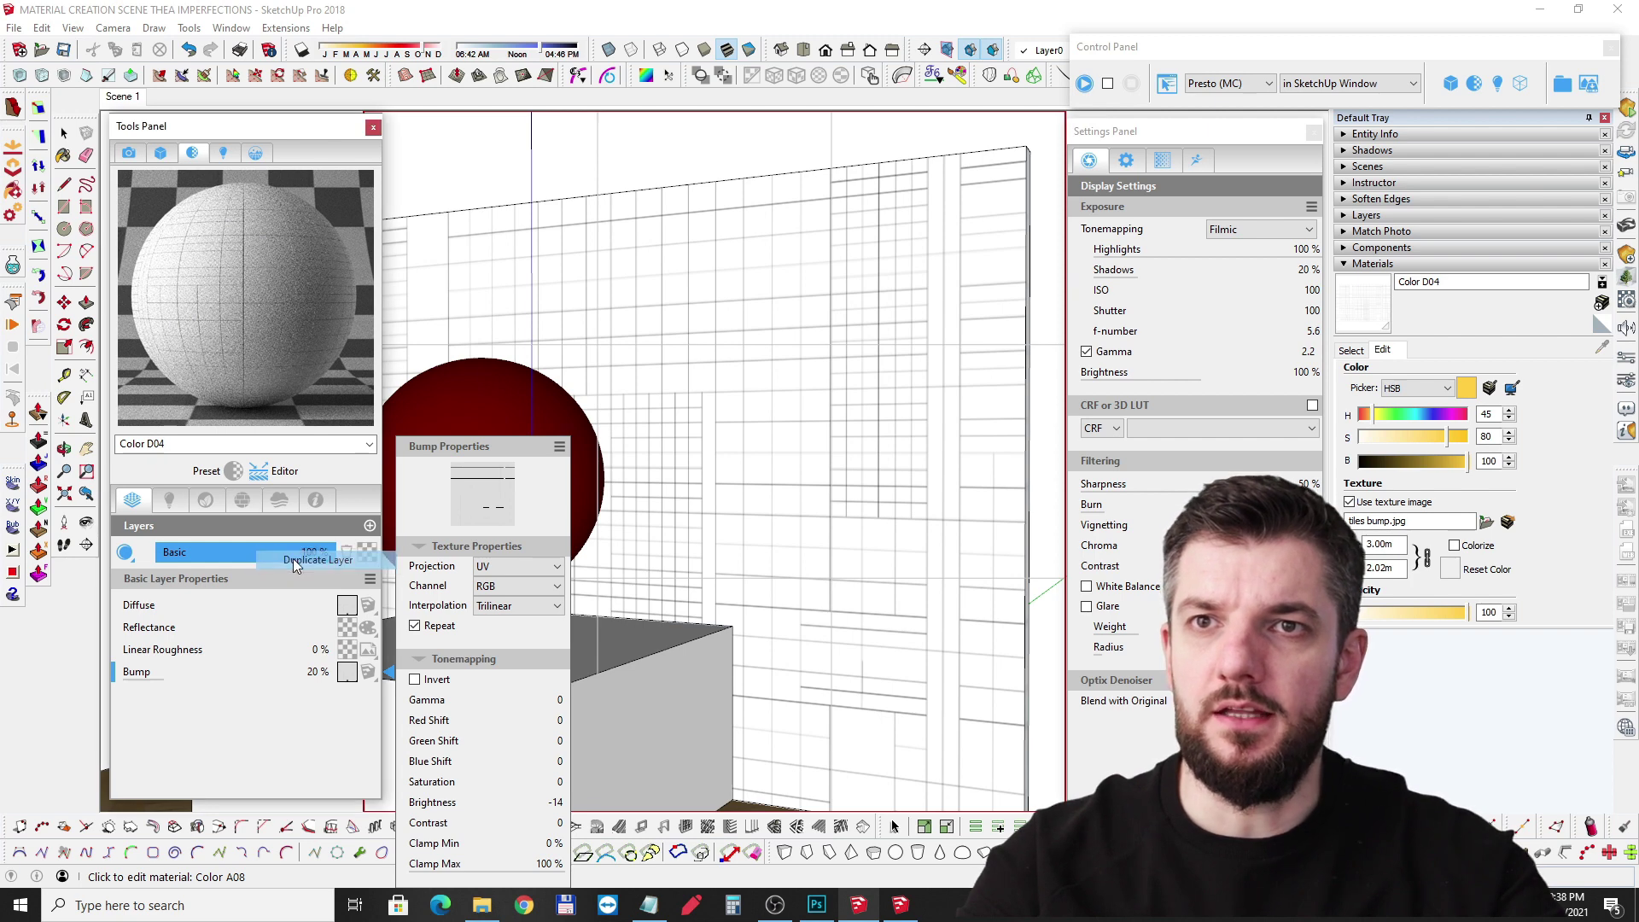
left_click(234, 551)
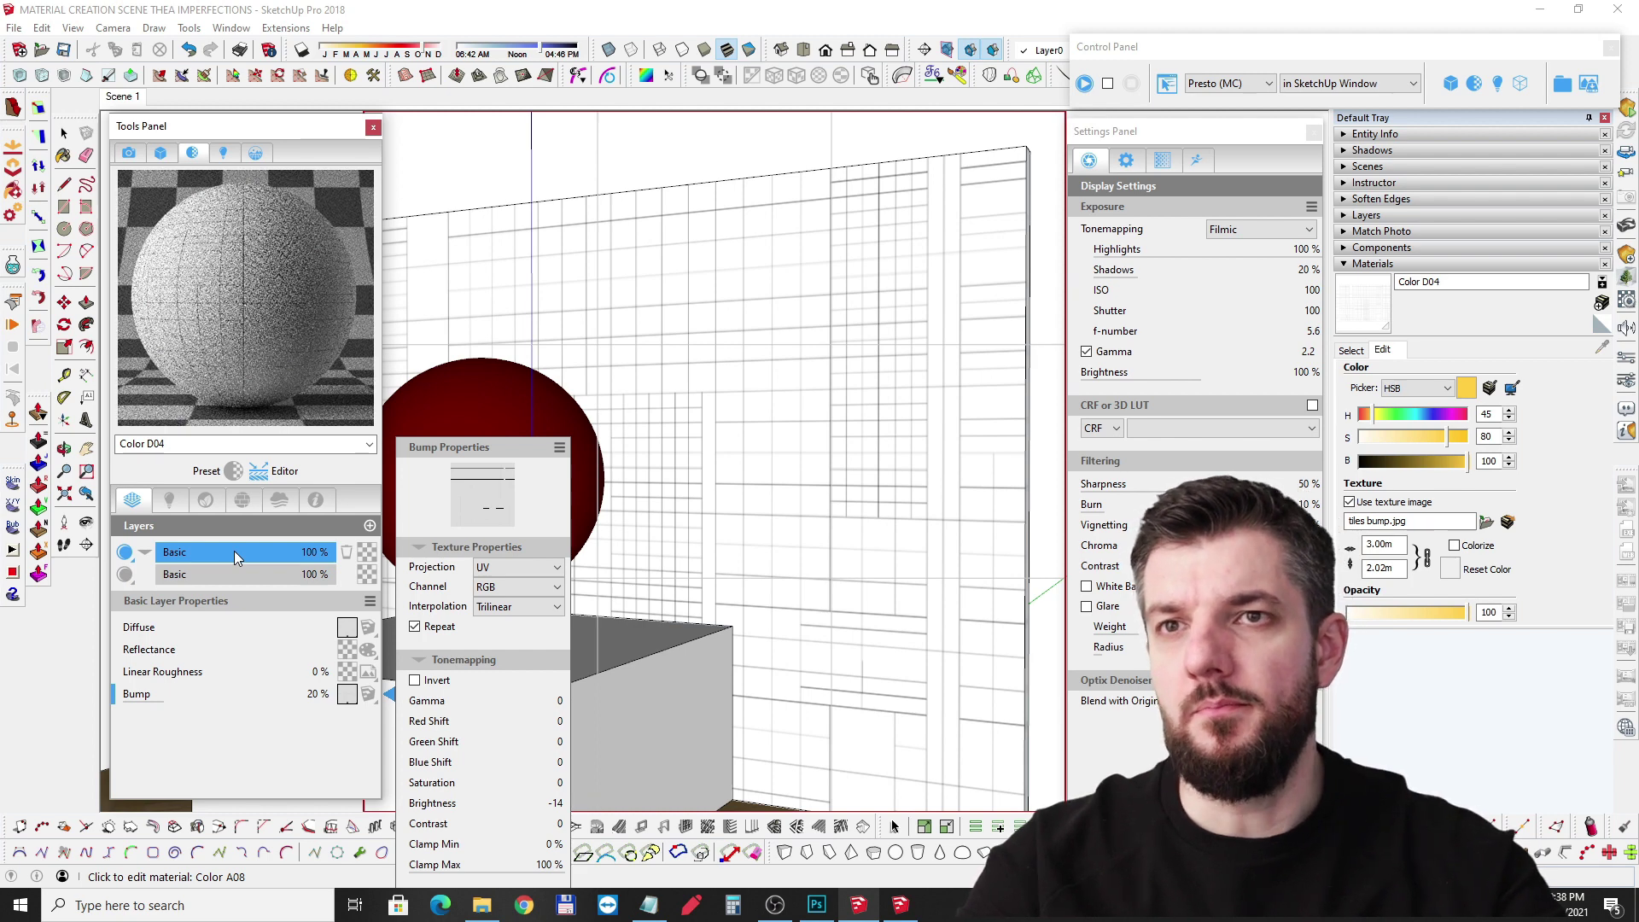
left_click(126, 555)
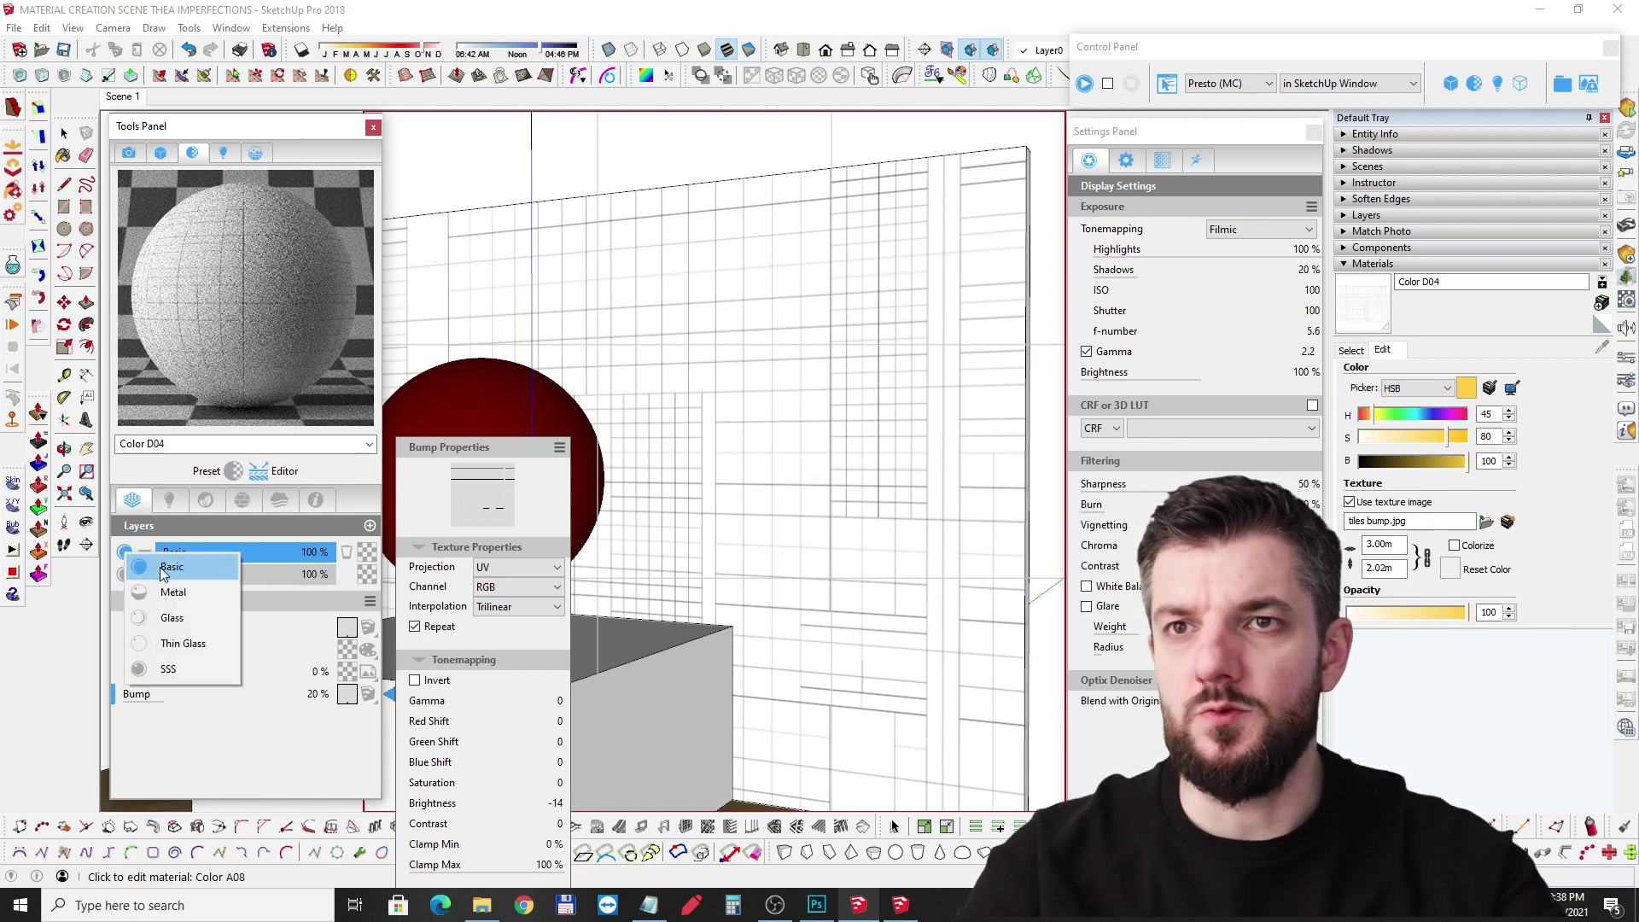
left_click(197, 593)
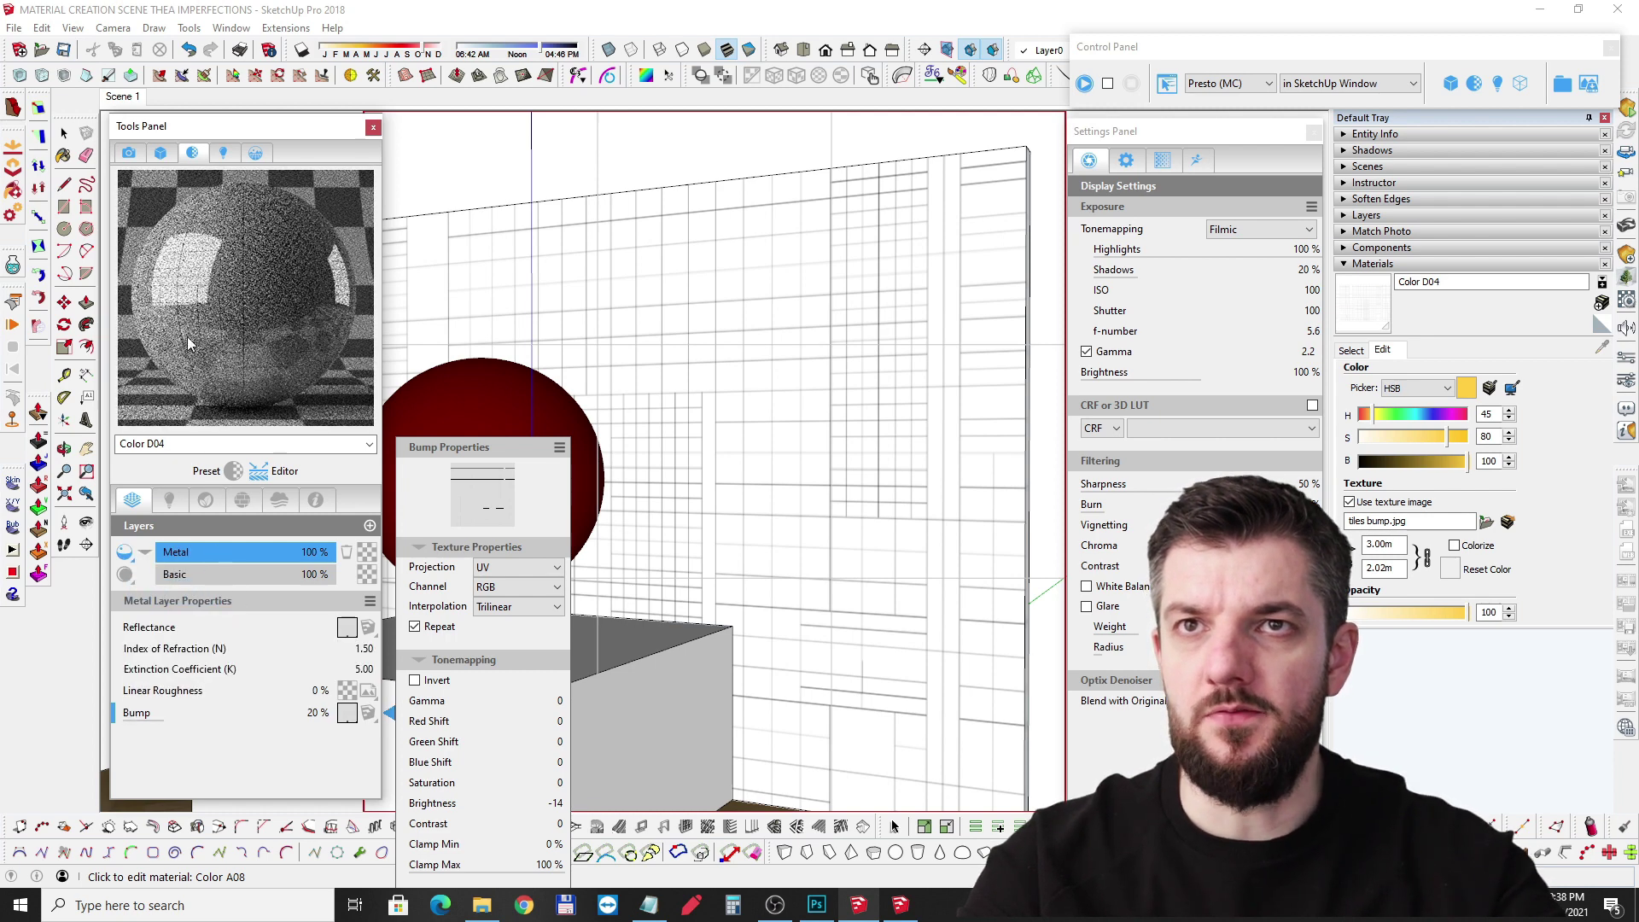
Step: Load the tiles mask1 image from the TILES folder as the bitmap layer mask of Color D04's Metal layer
left_click(368, 558)
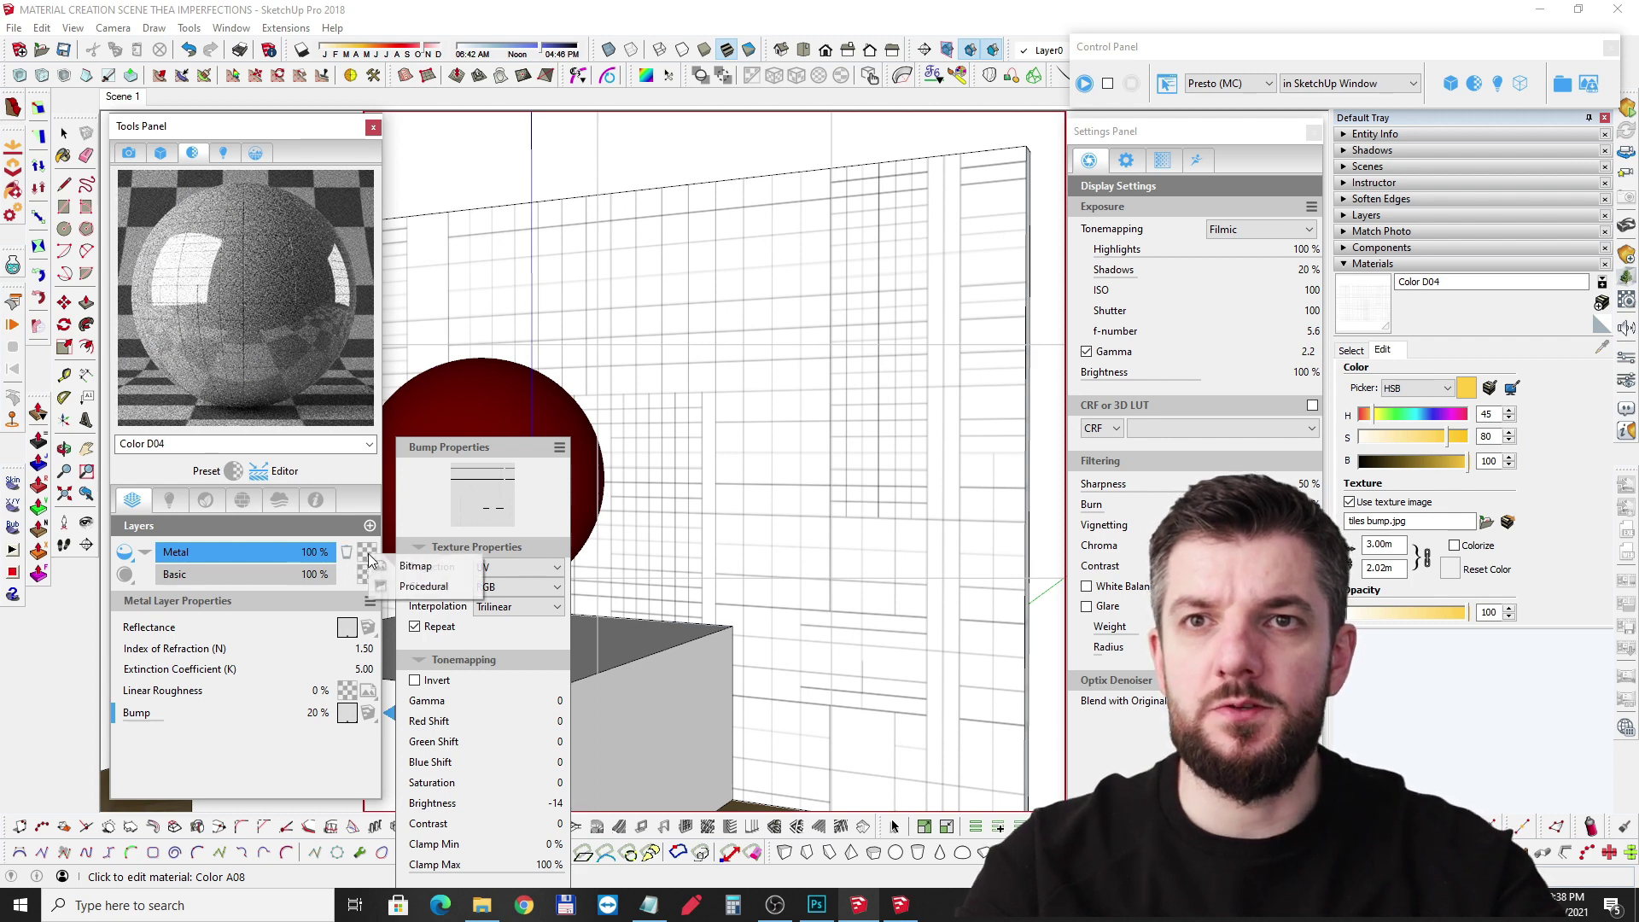
left_click(425, 569)
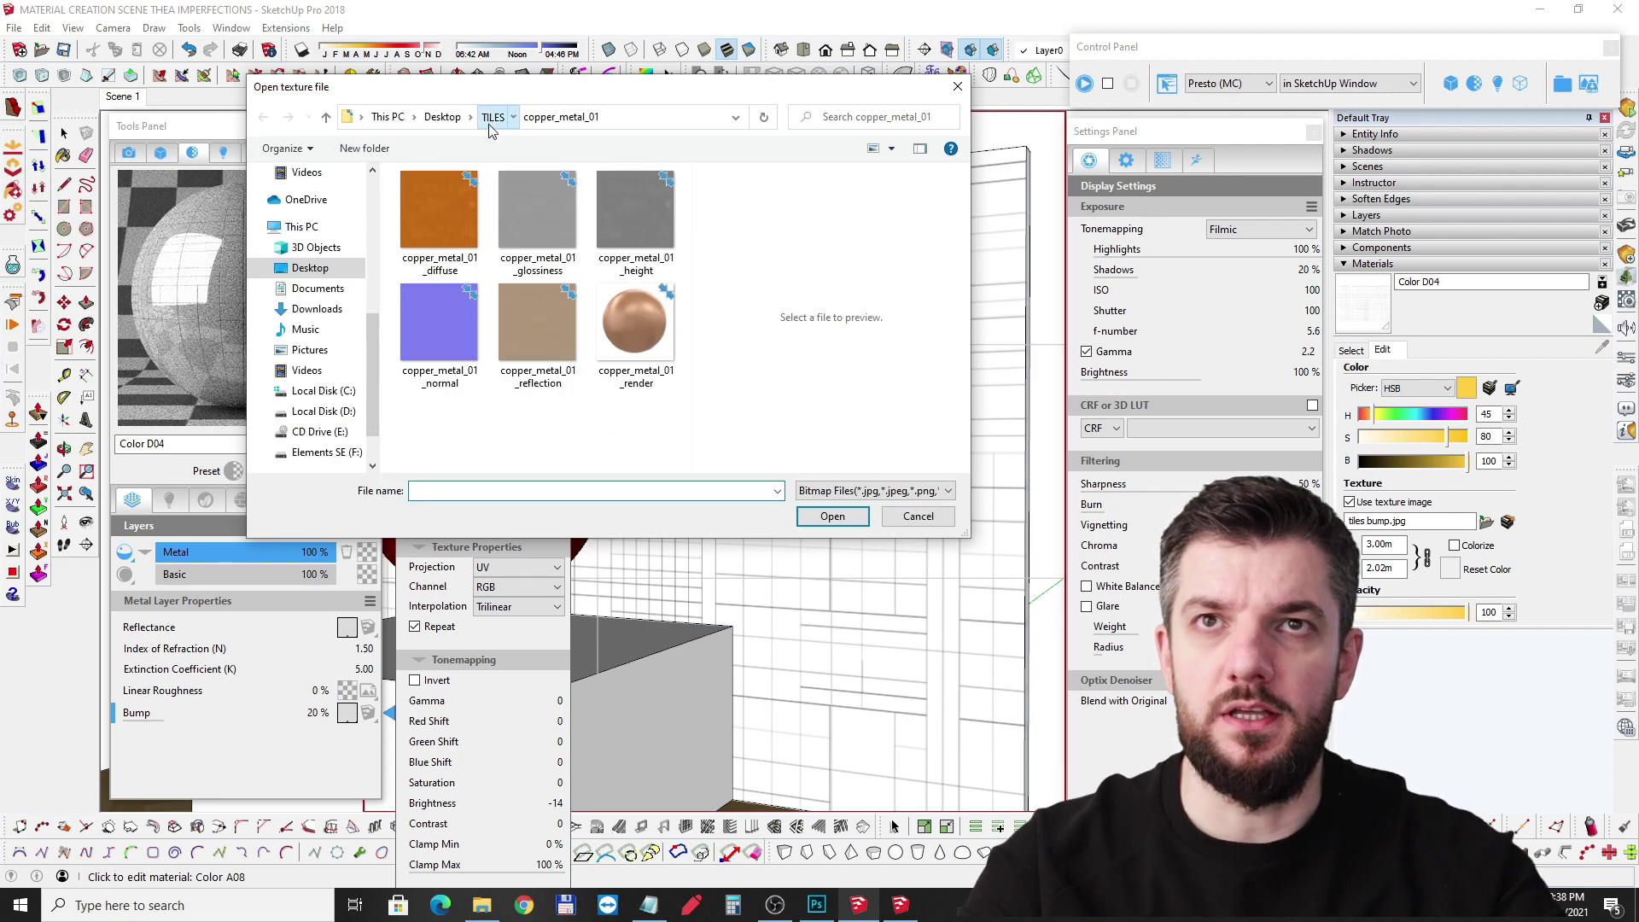
left_click(492, 117)
left_click(633, 242)
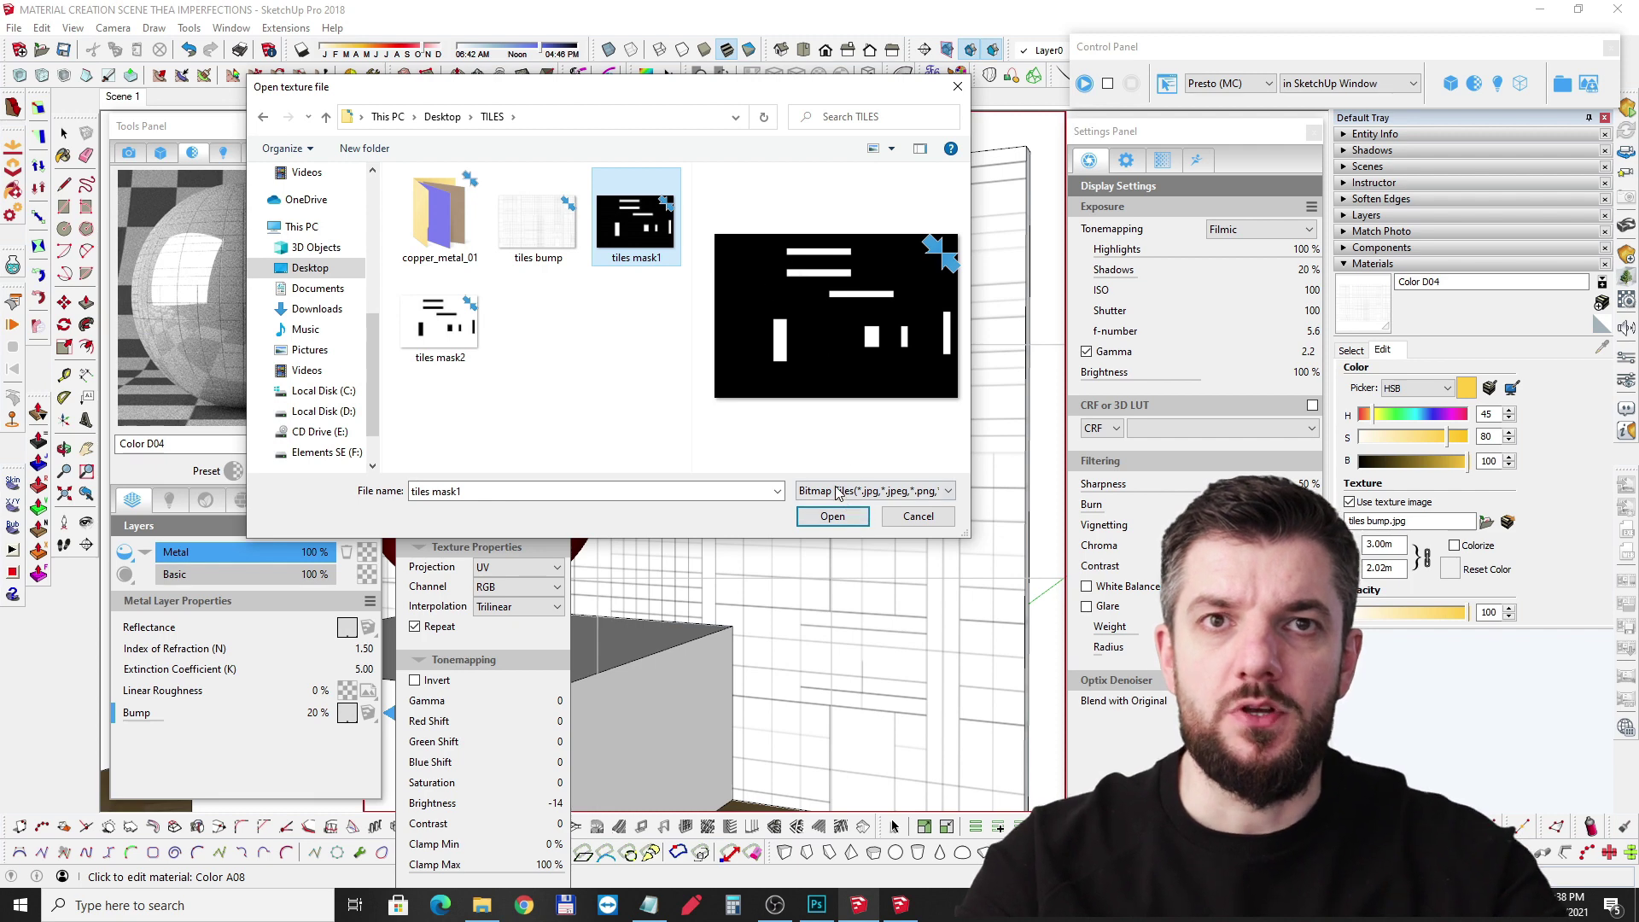
left_click(833, 516)
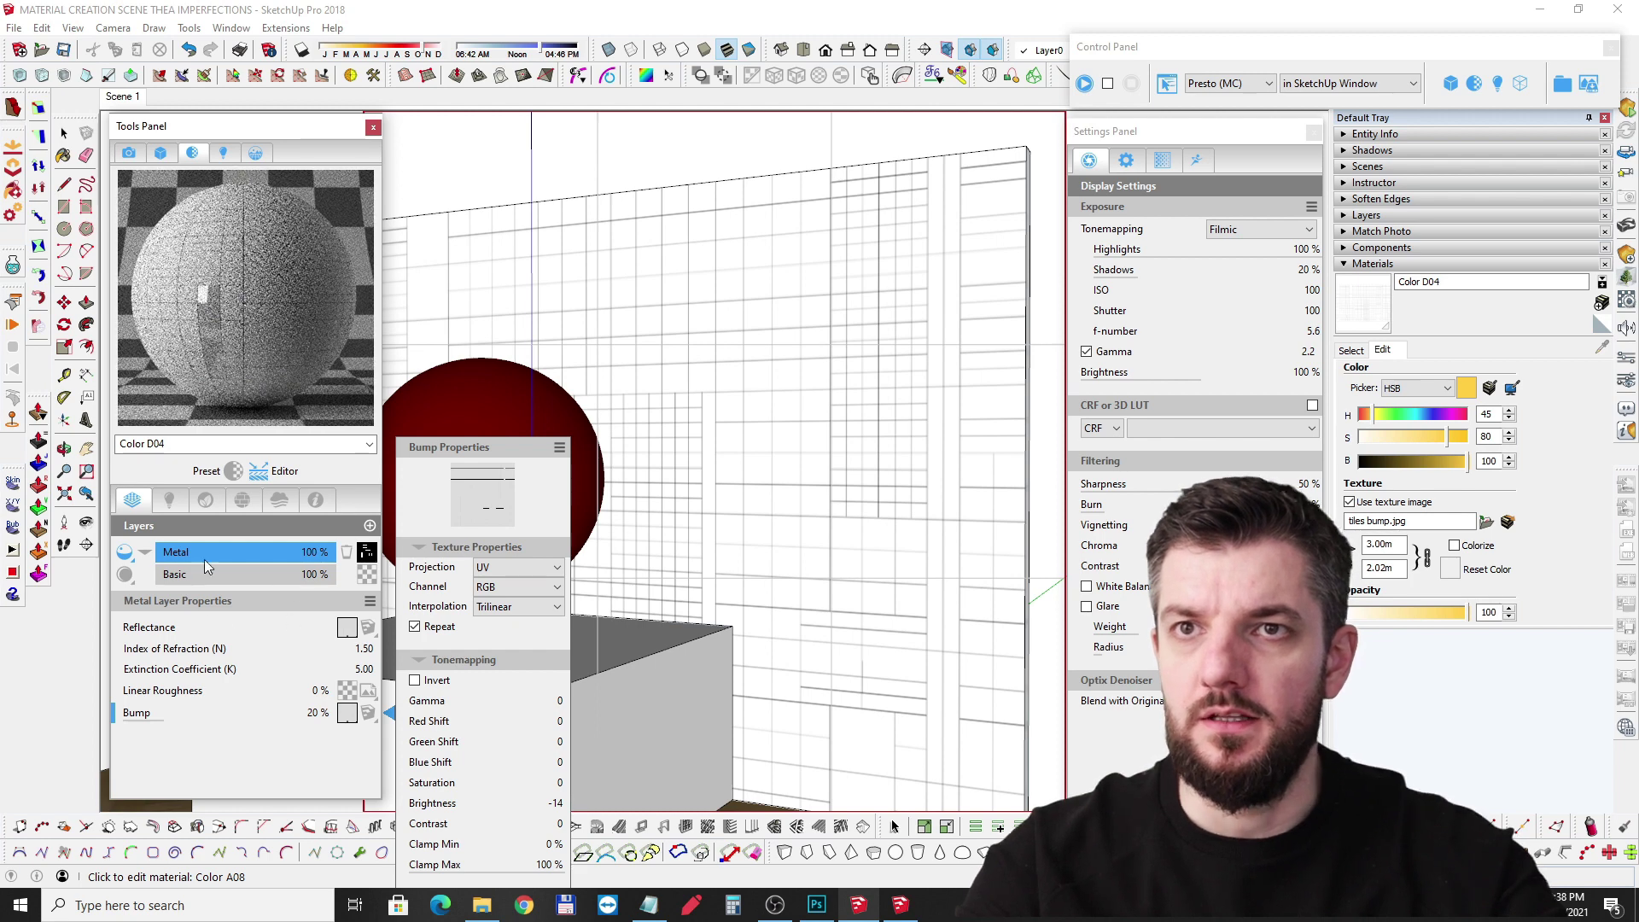
Step: Replace the Metal layer's reflectance texture with a copper colour of RGB 177, 96, 52
left_click(332, 632)
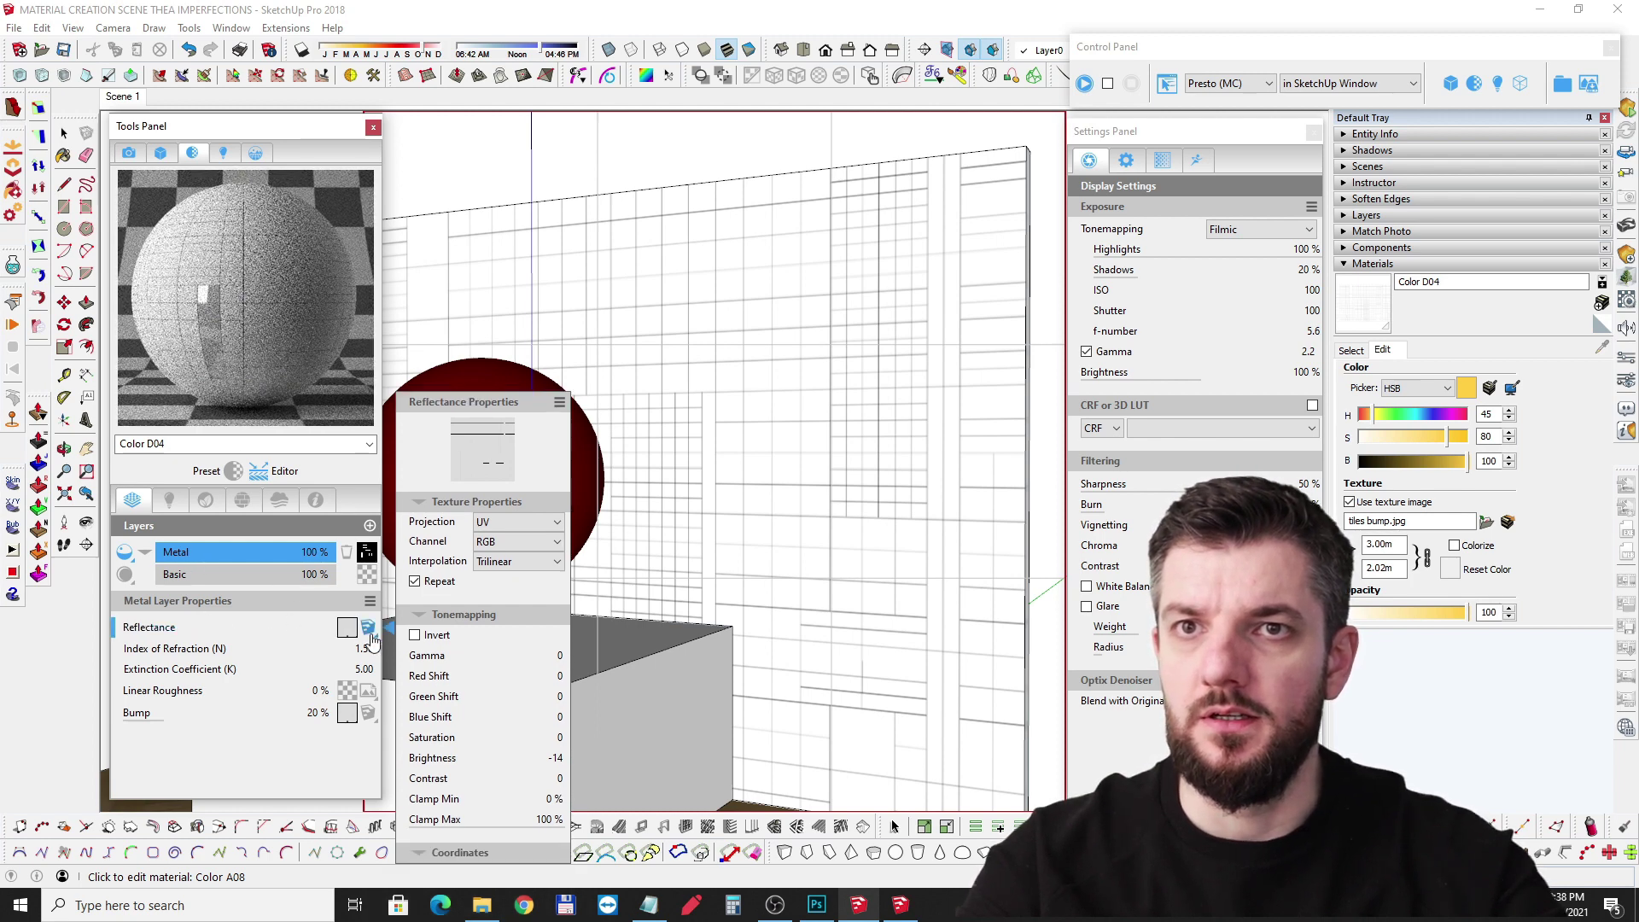
left_click(368, 631)
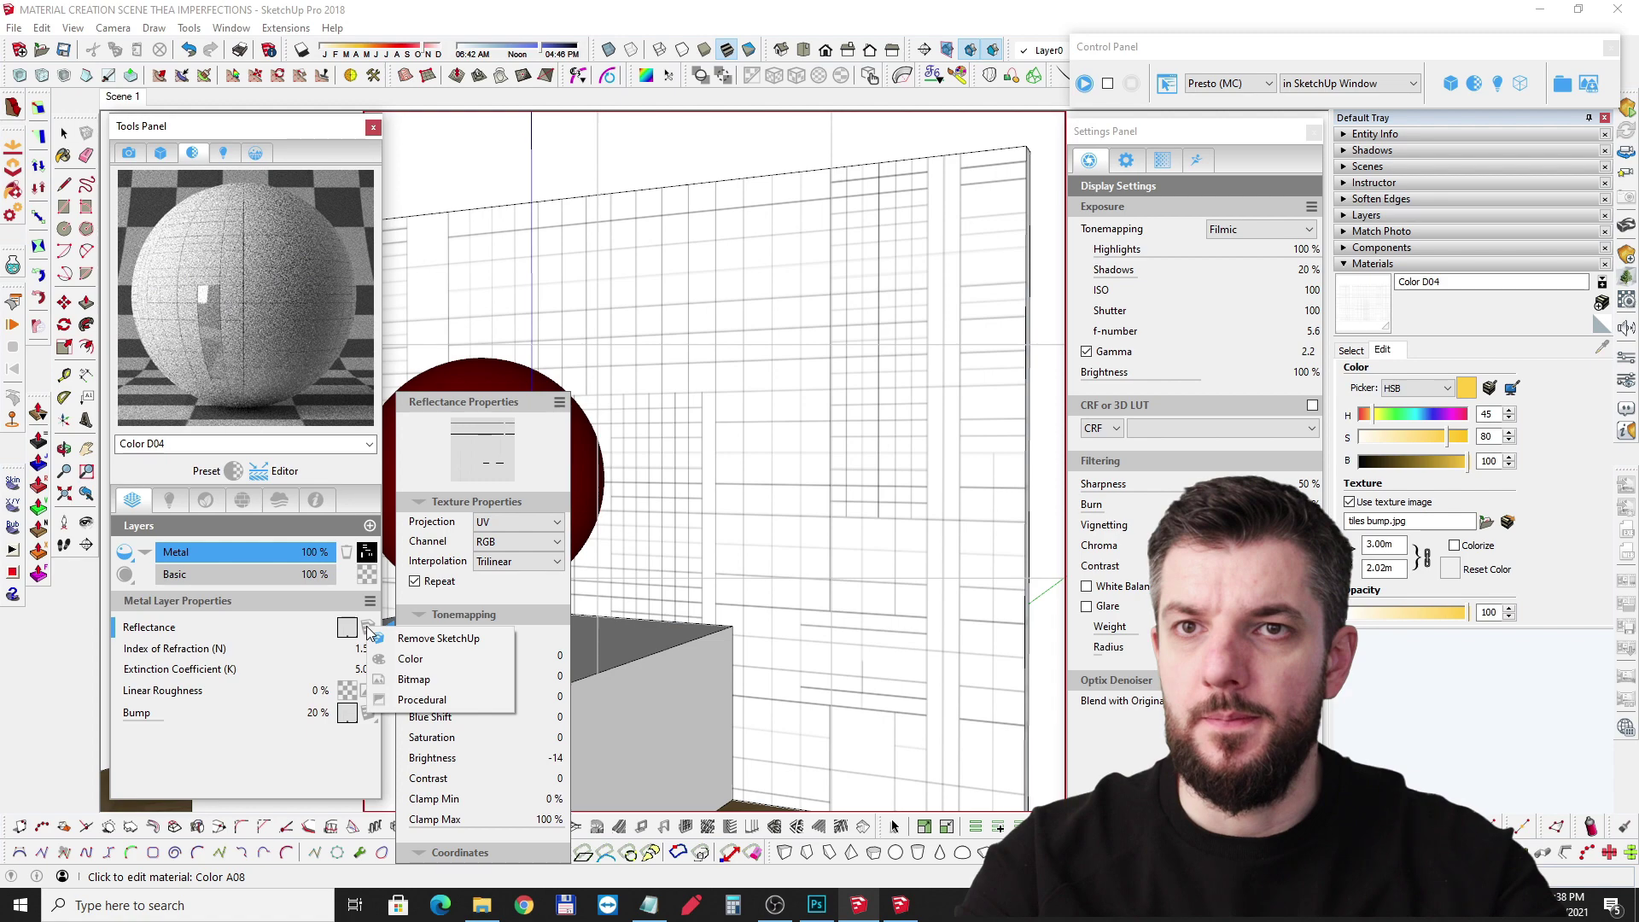
left_click(408, 659)
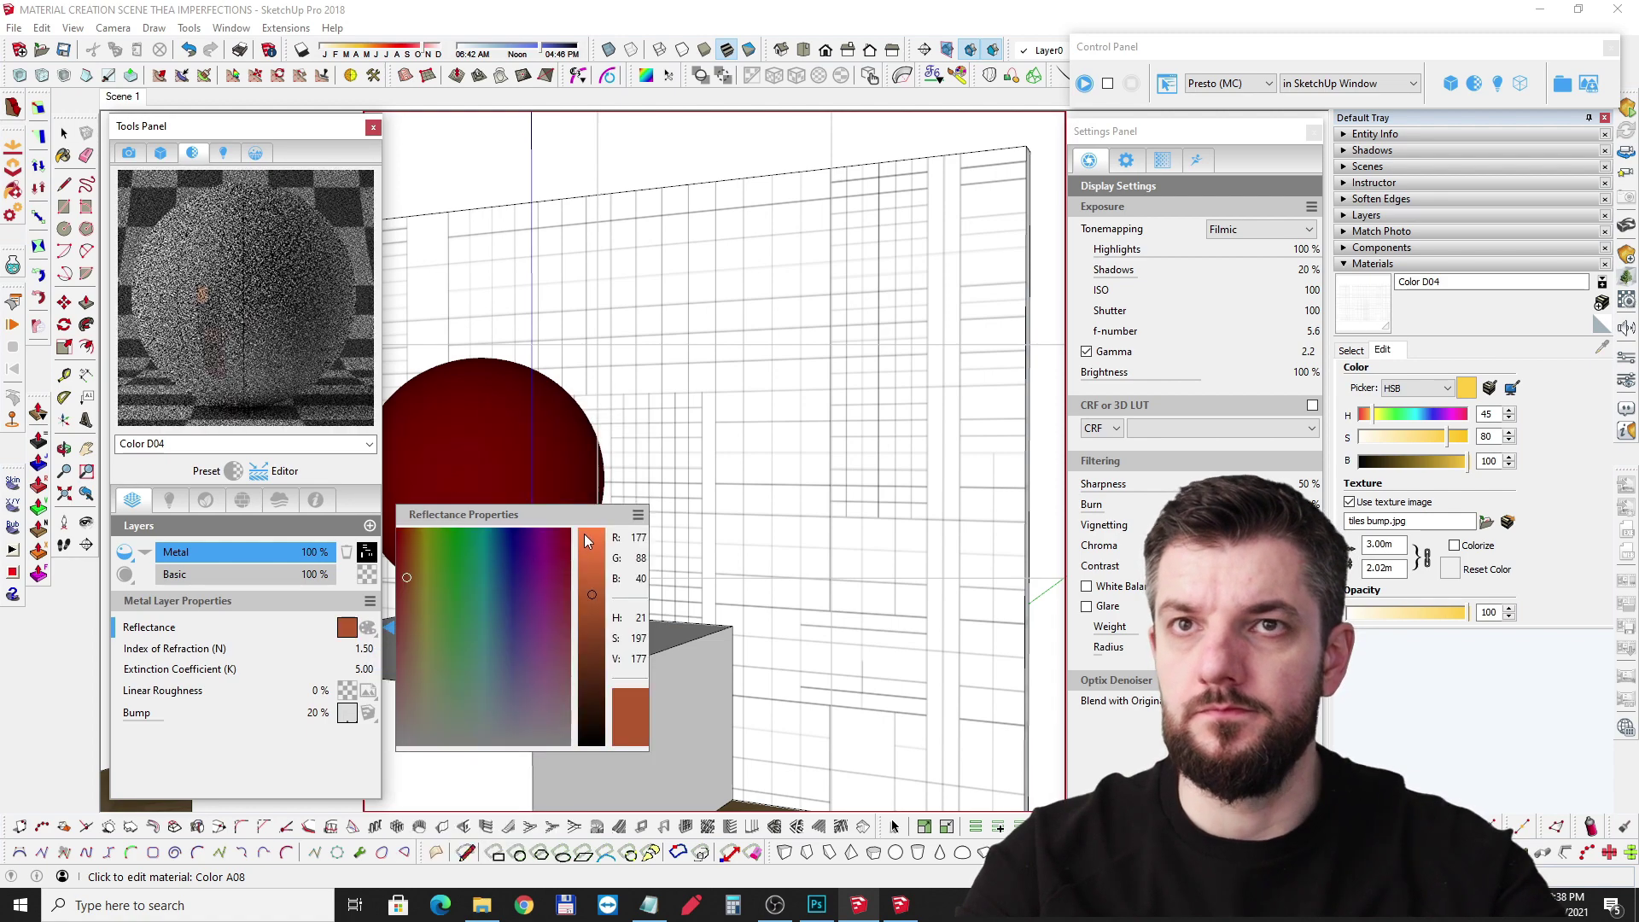
left_click(408, 593)
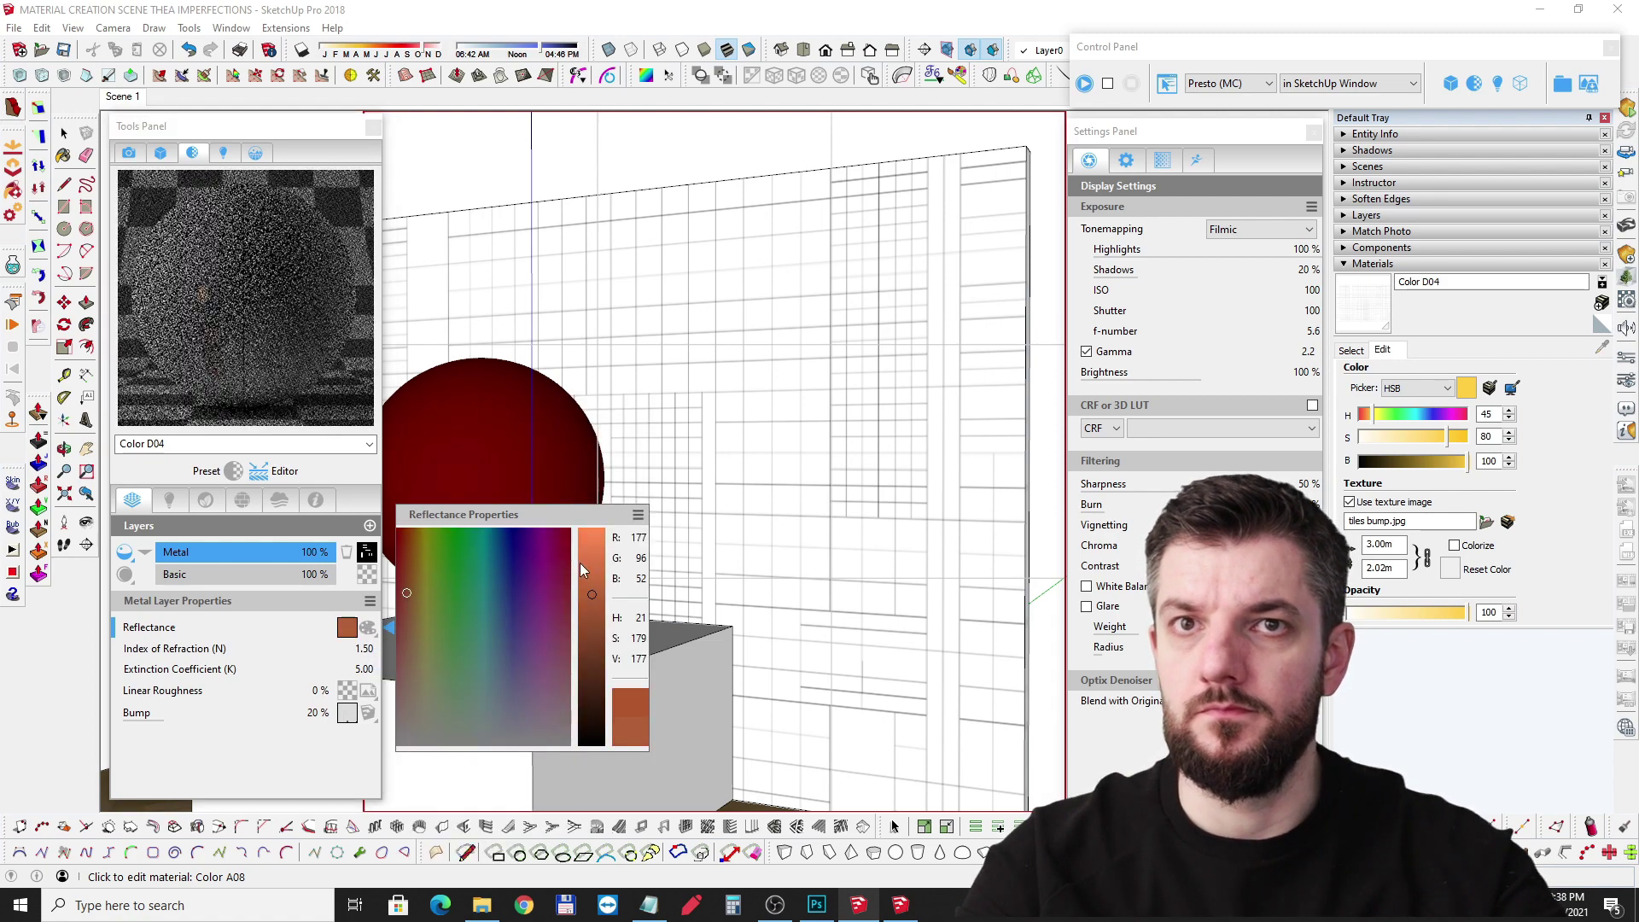
left_click(147, 629)
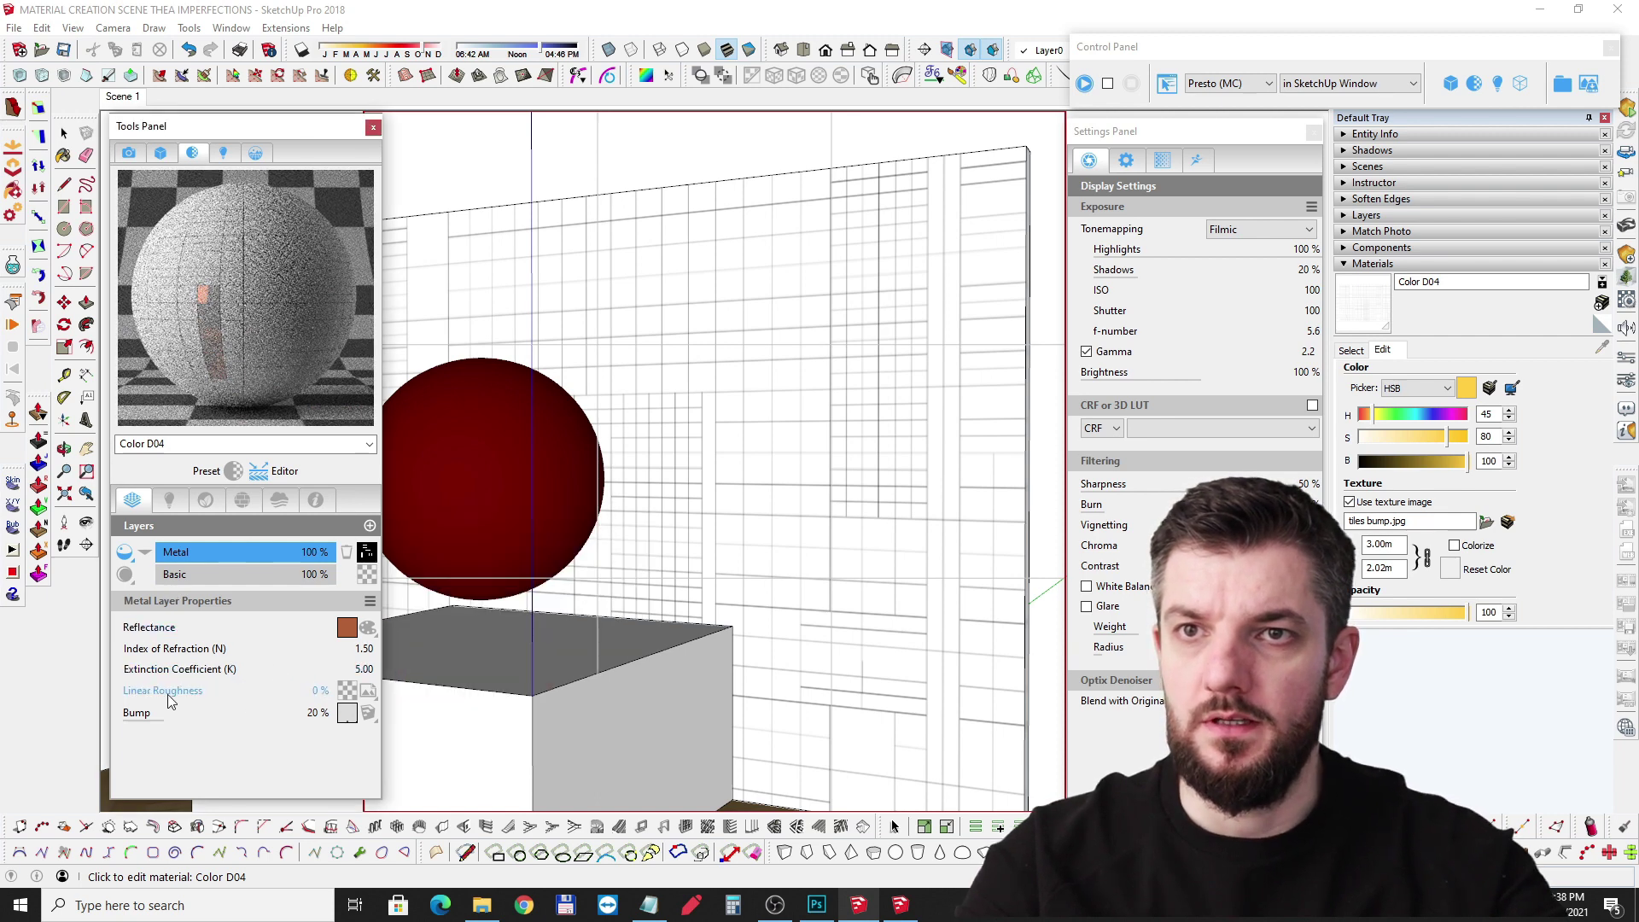
Step: Switch the material preview room to wall and set the Metal layer's linear roughness to 14%
left_click_drag(195, 696, 266, 700)
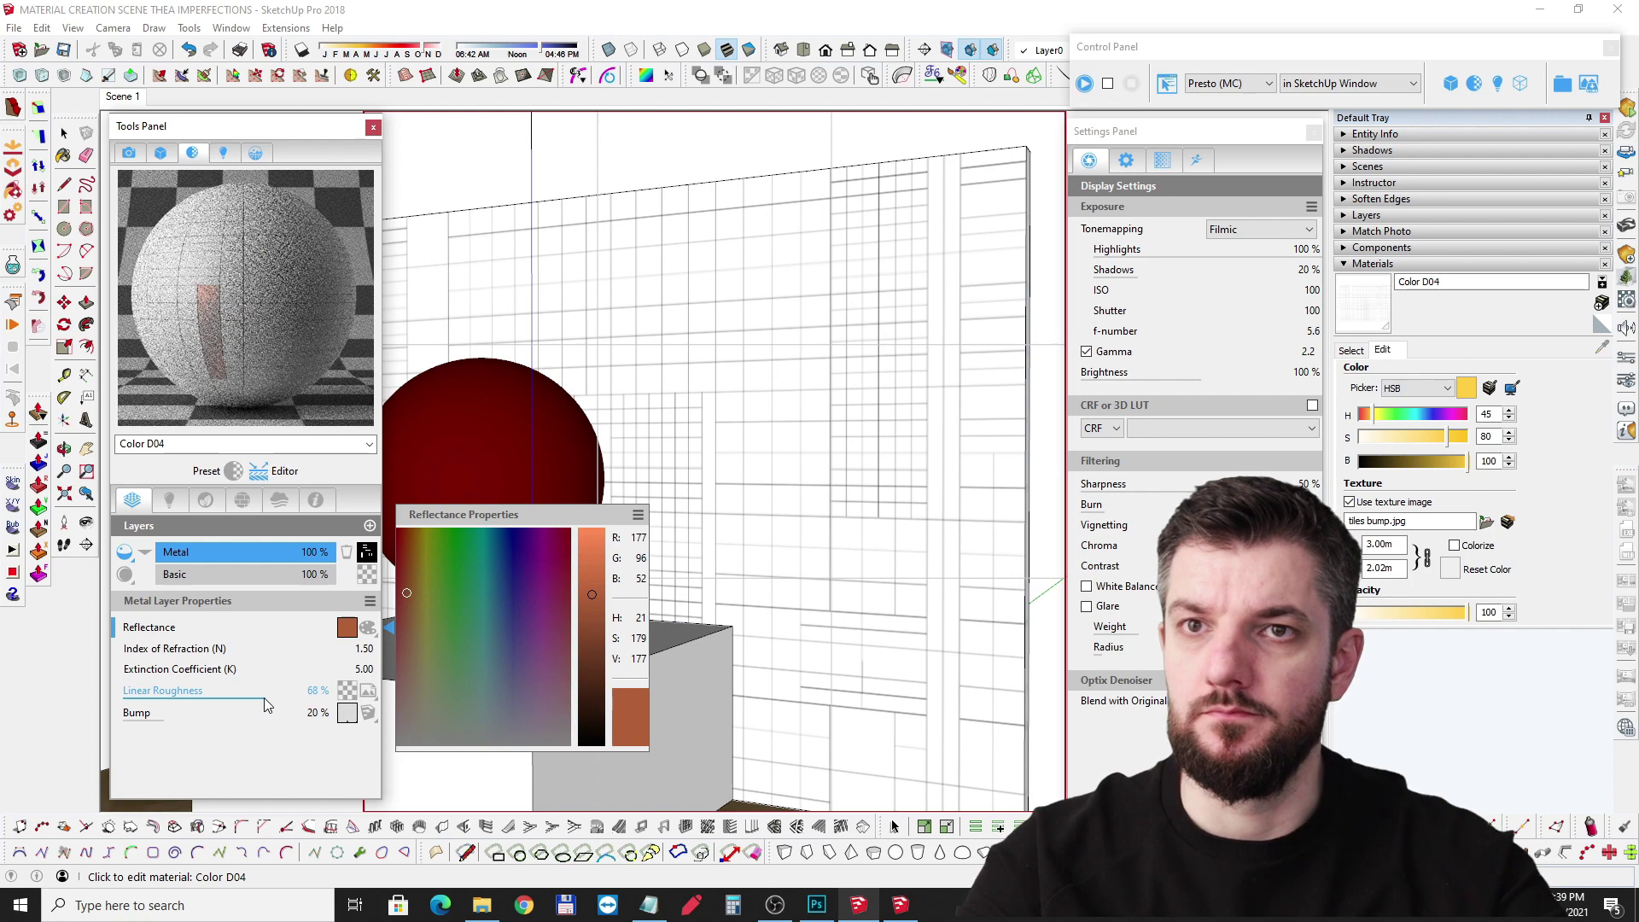
left_click_drag(296, 703, 253, 695)
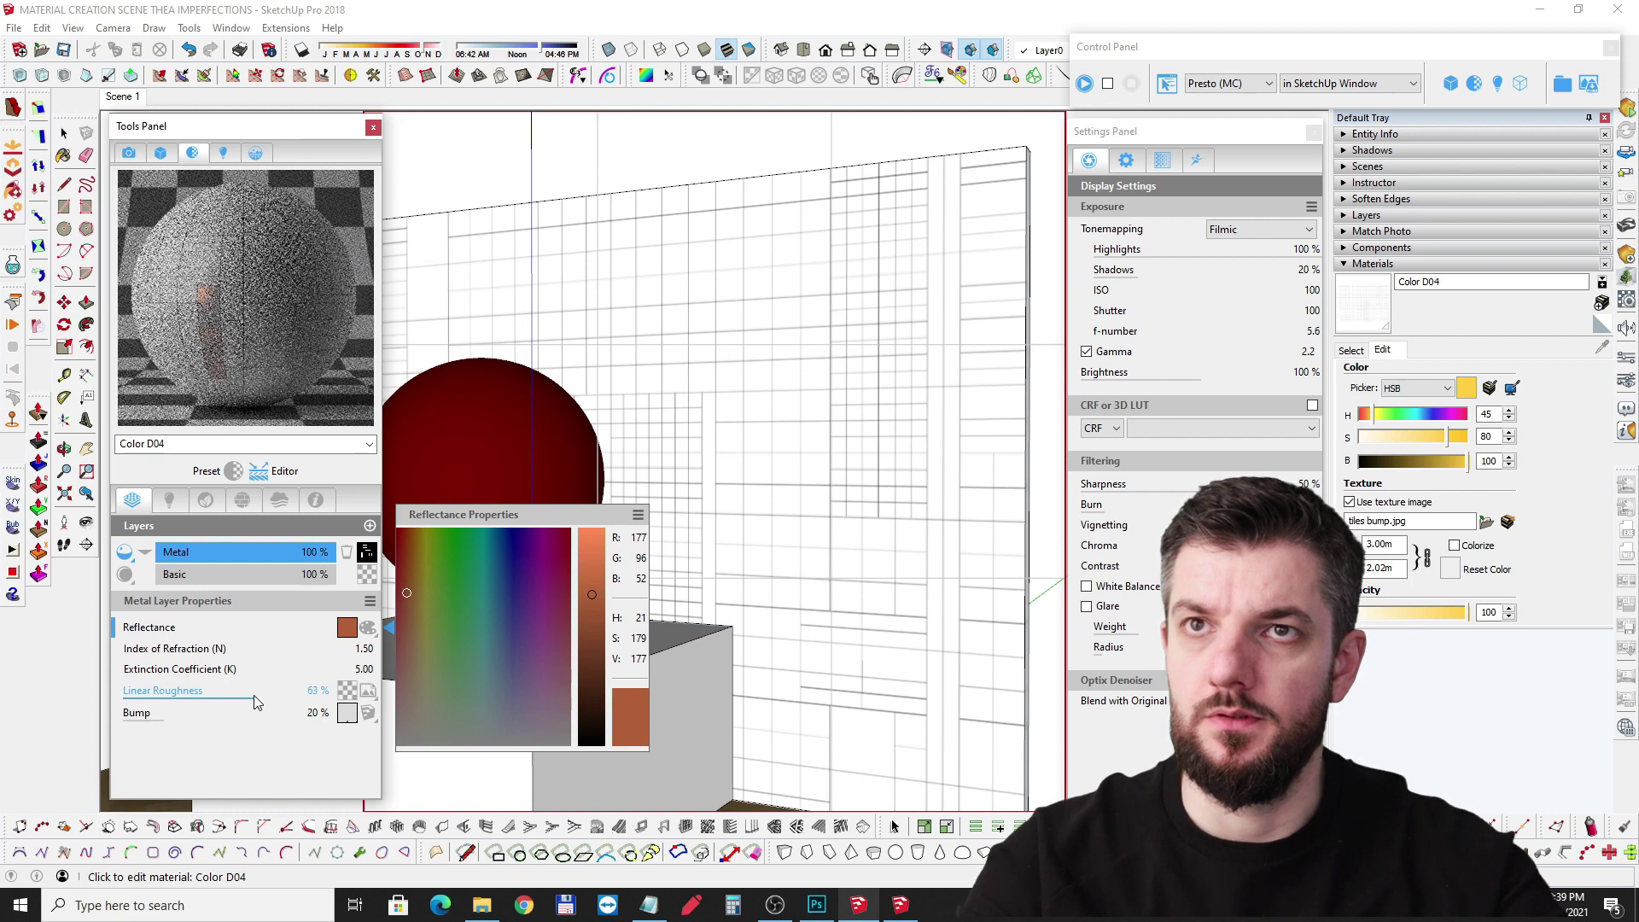
right_click(247, 270)
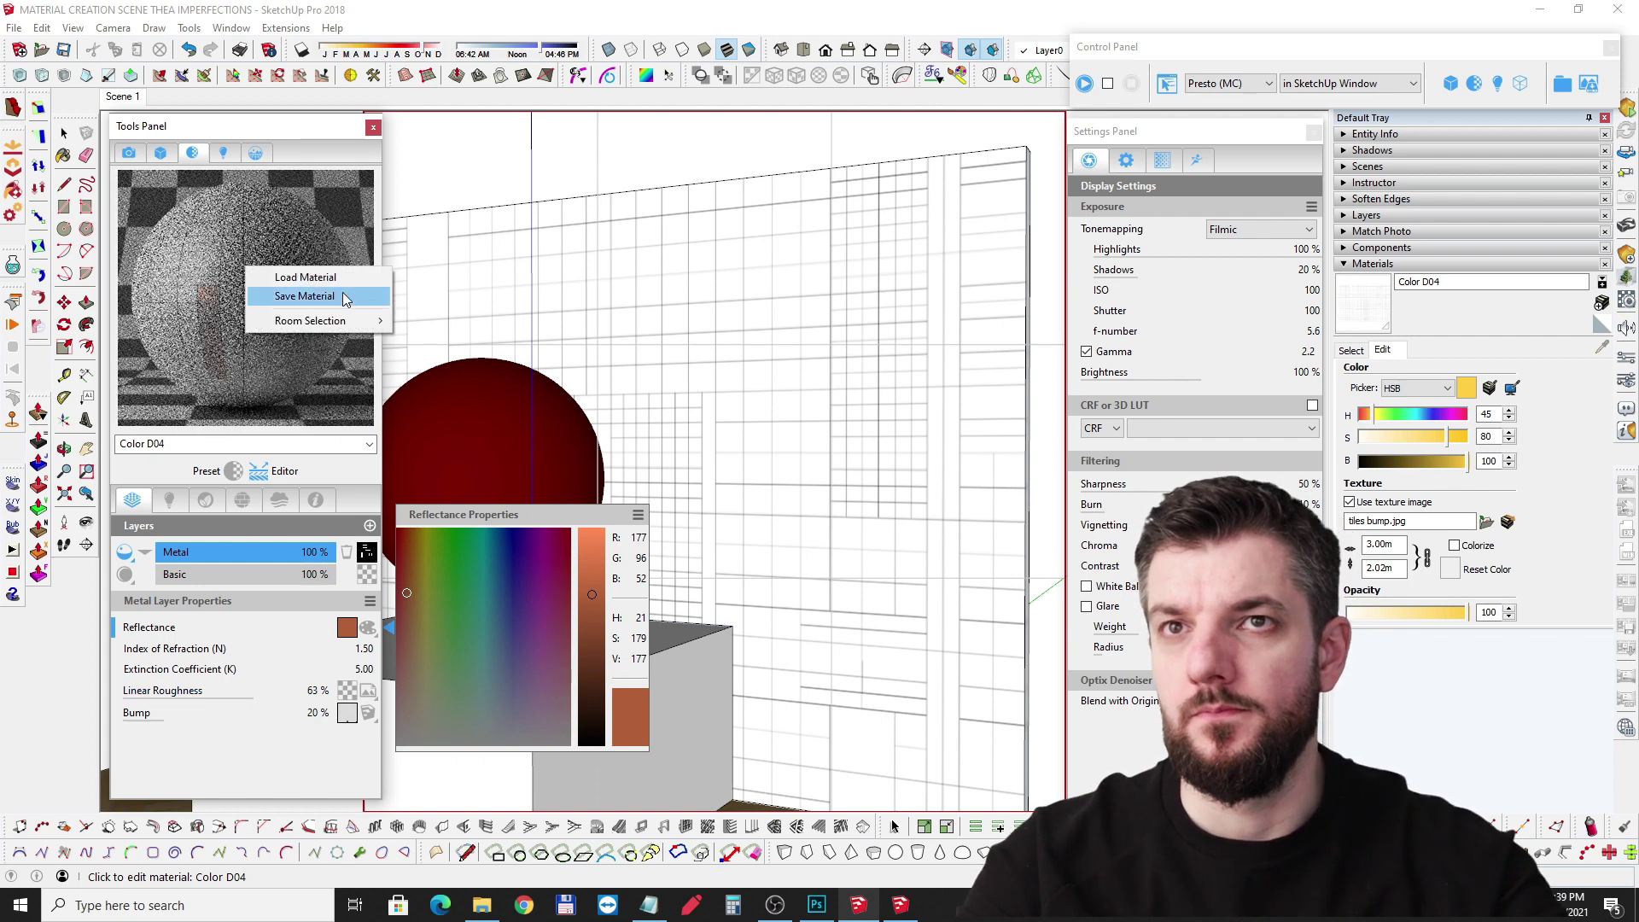
mouse_move(344, 323)
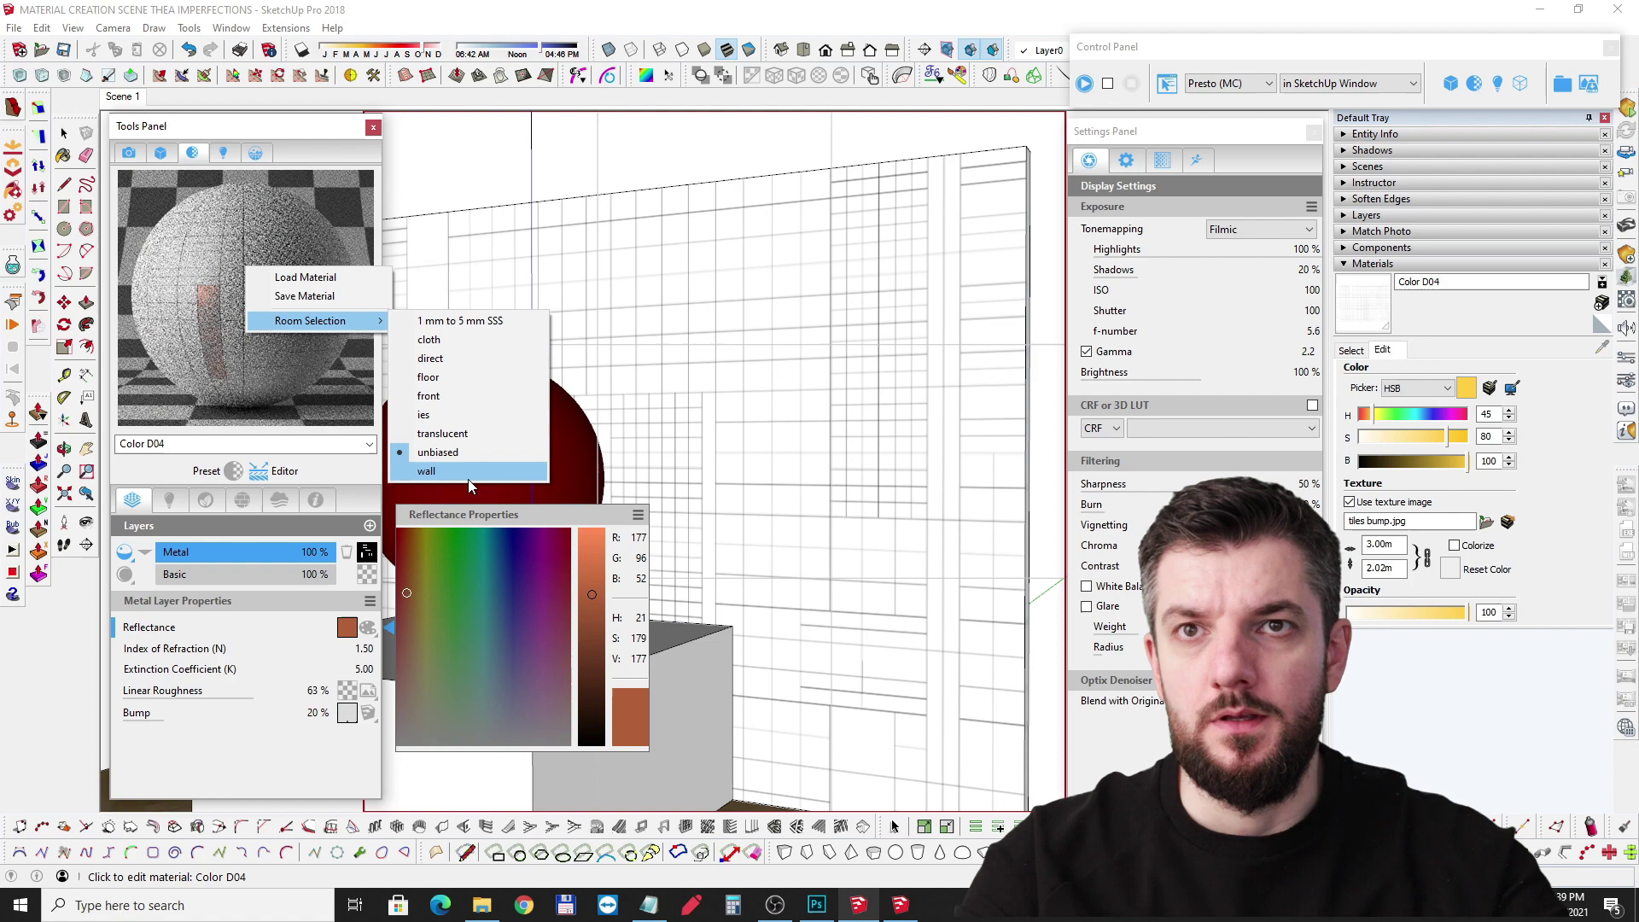
left_click(440, 470)
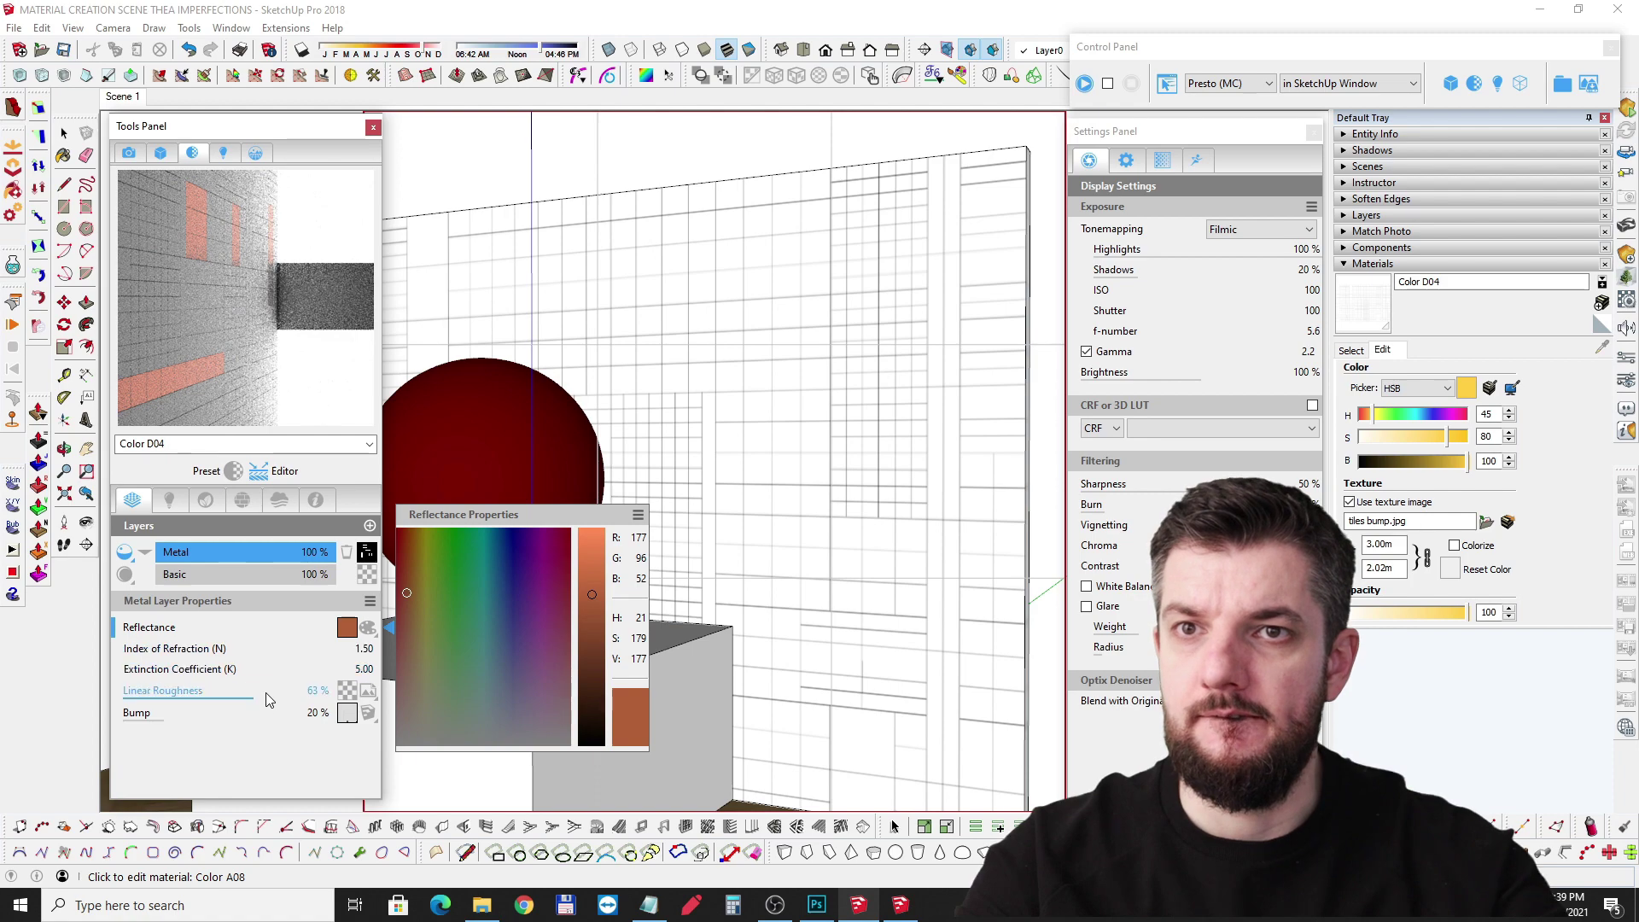
left_click_drag(240, 703, 203, 700)
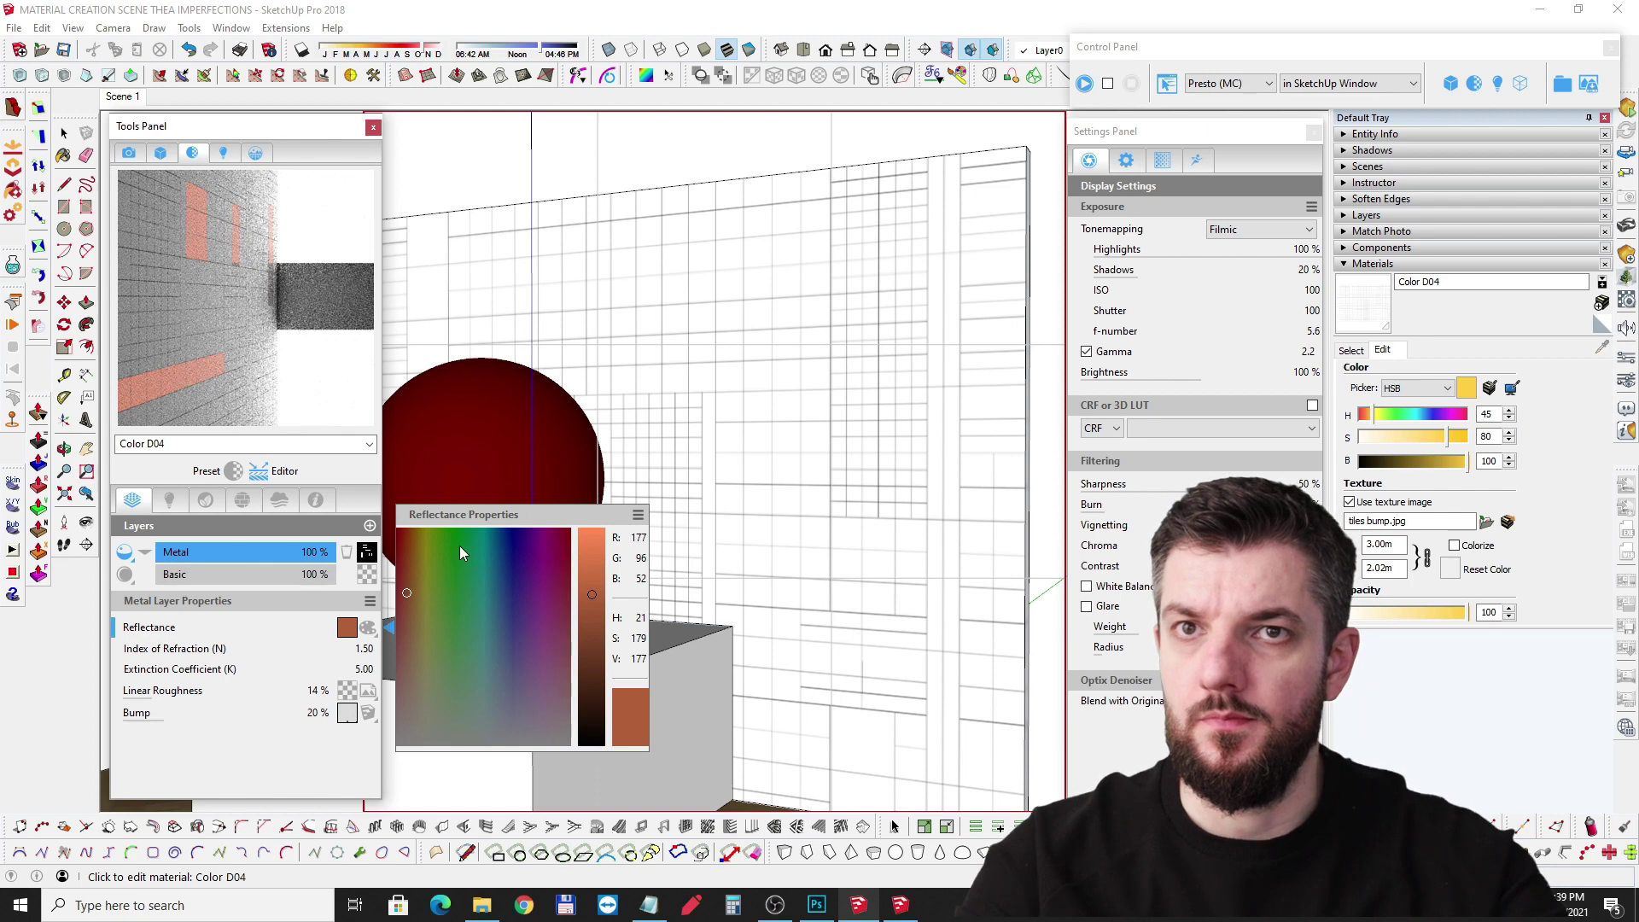
Step: Refine the Metal layer's reflectance to a lighter copper of RGB 196, 128, 75
left_click_drag(218, 130, 115, 21)
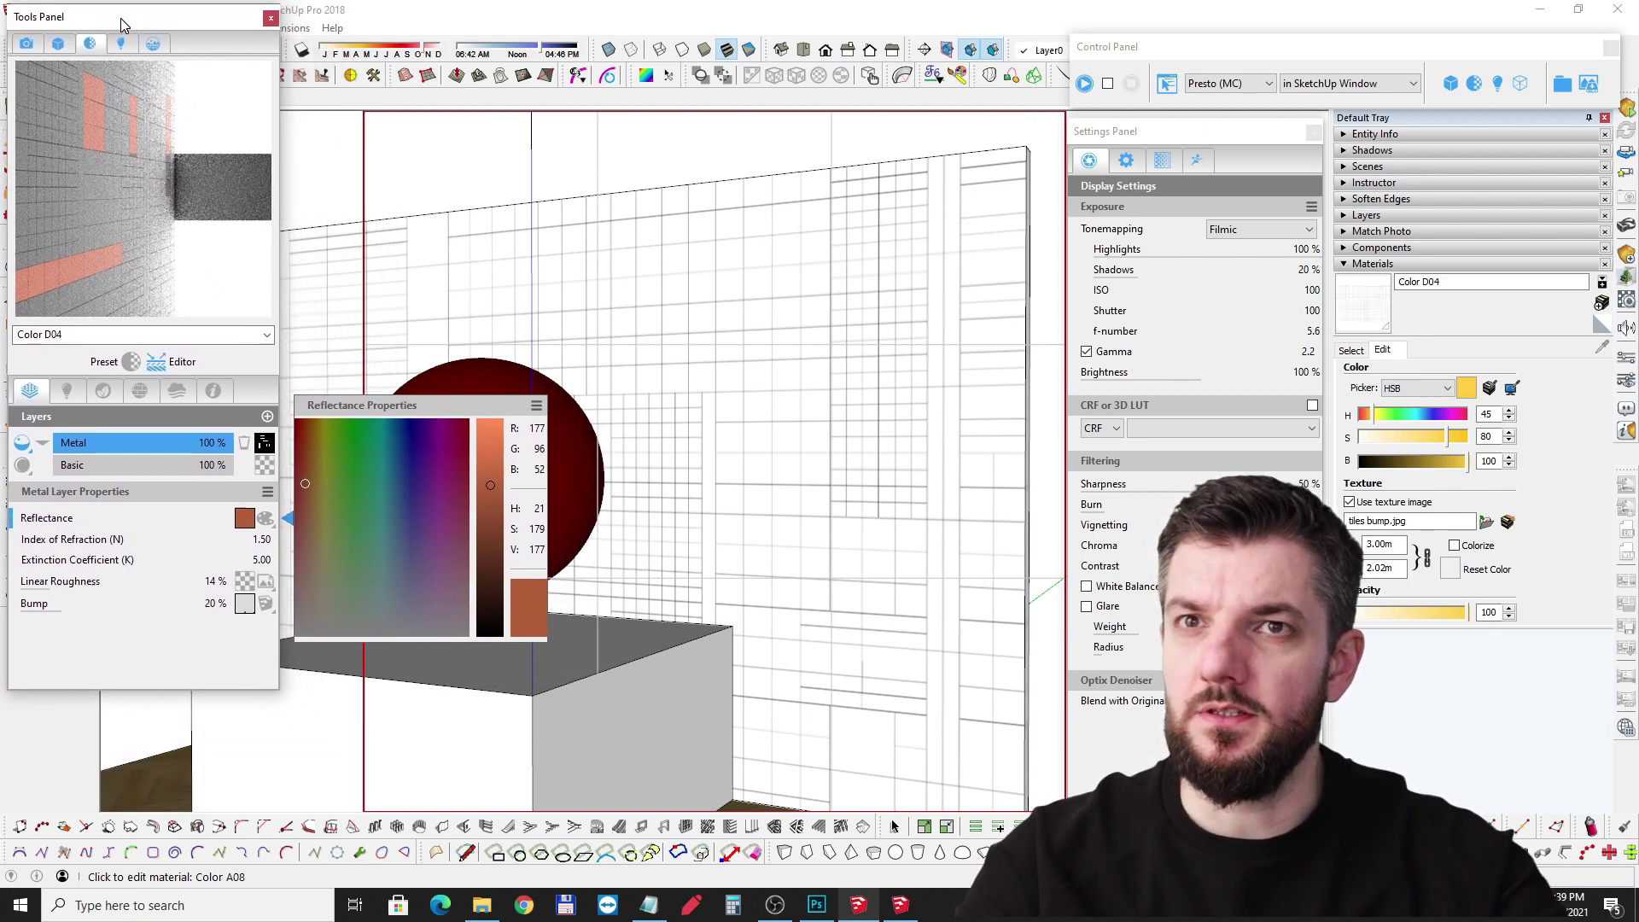
left_click(307, 502)
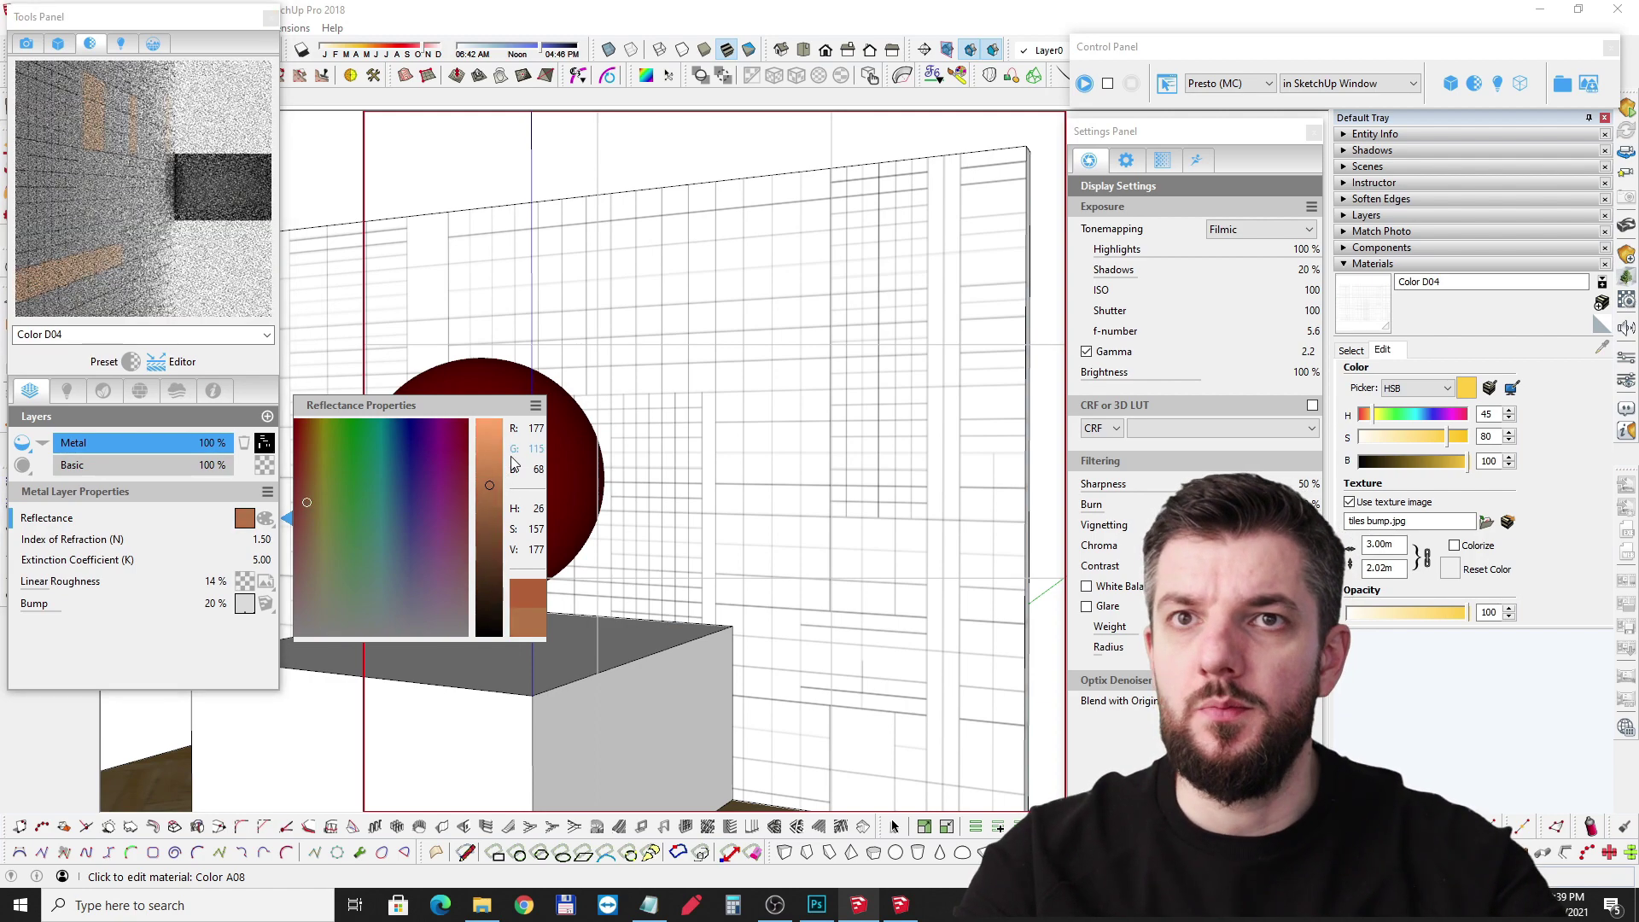
left_click(490, 466)
left_click(491, 479)
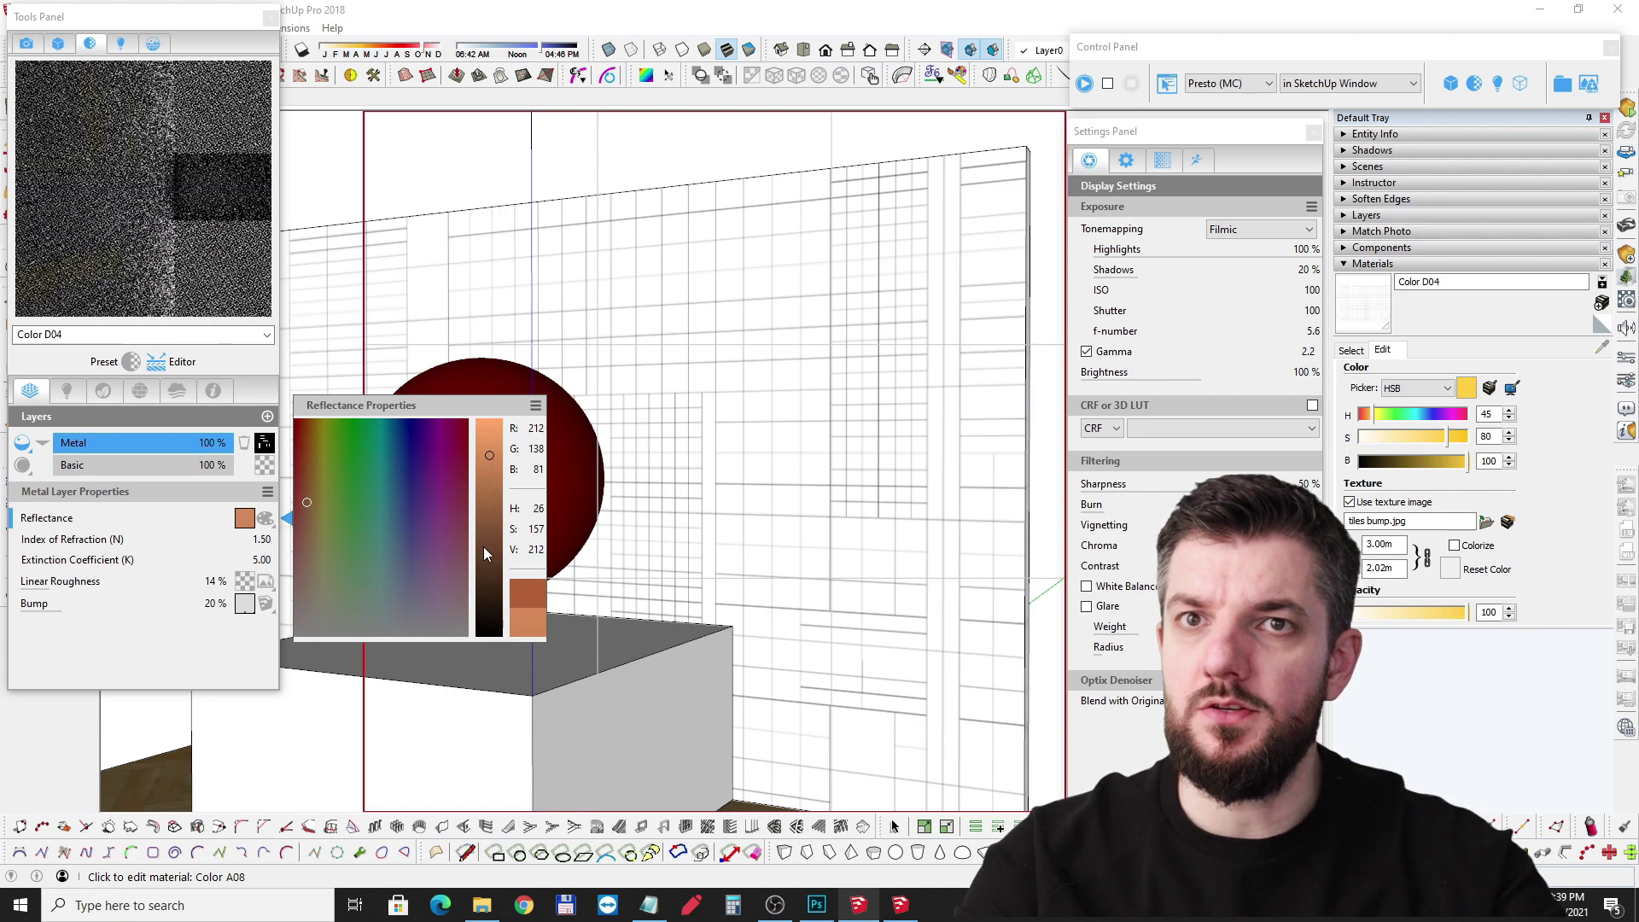
left_click(487, 543)
left_click(491, 444)
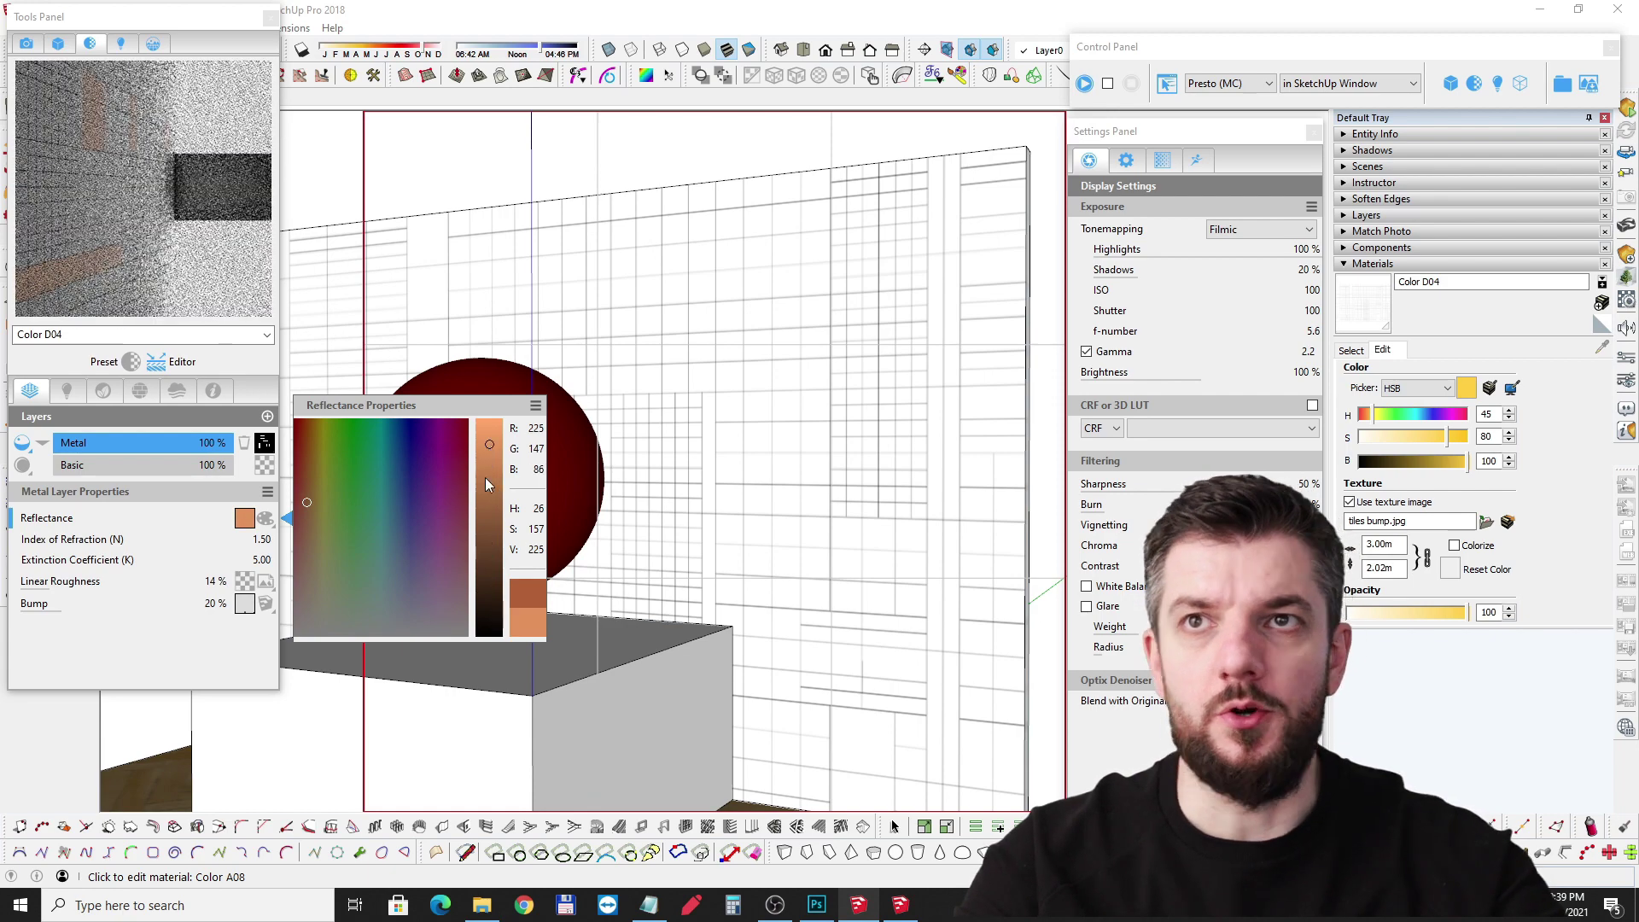
left_click(492, 475)
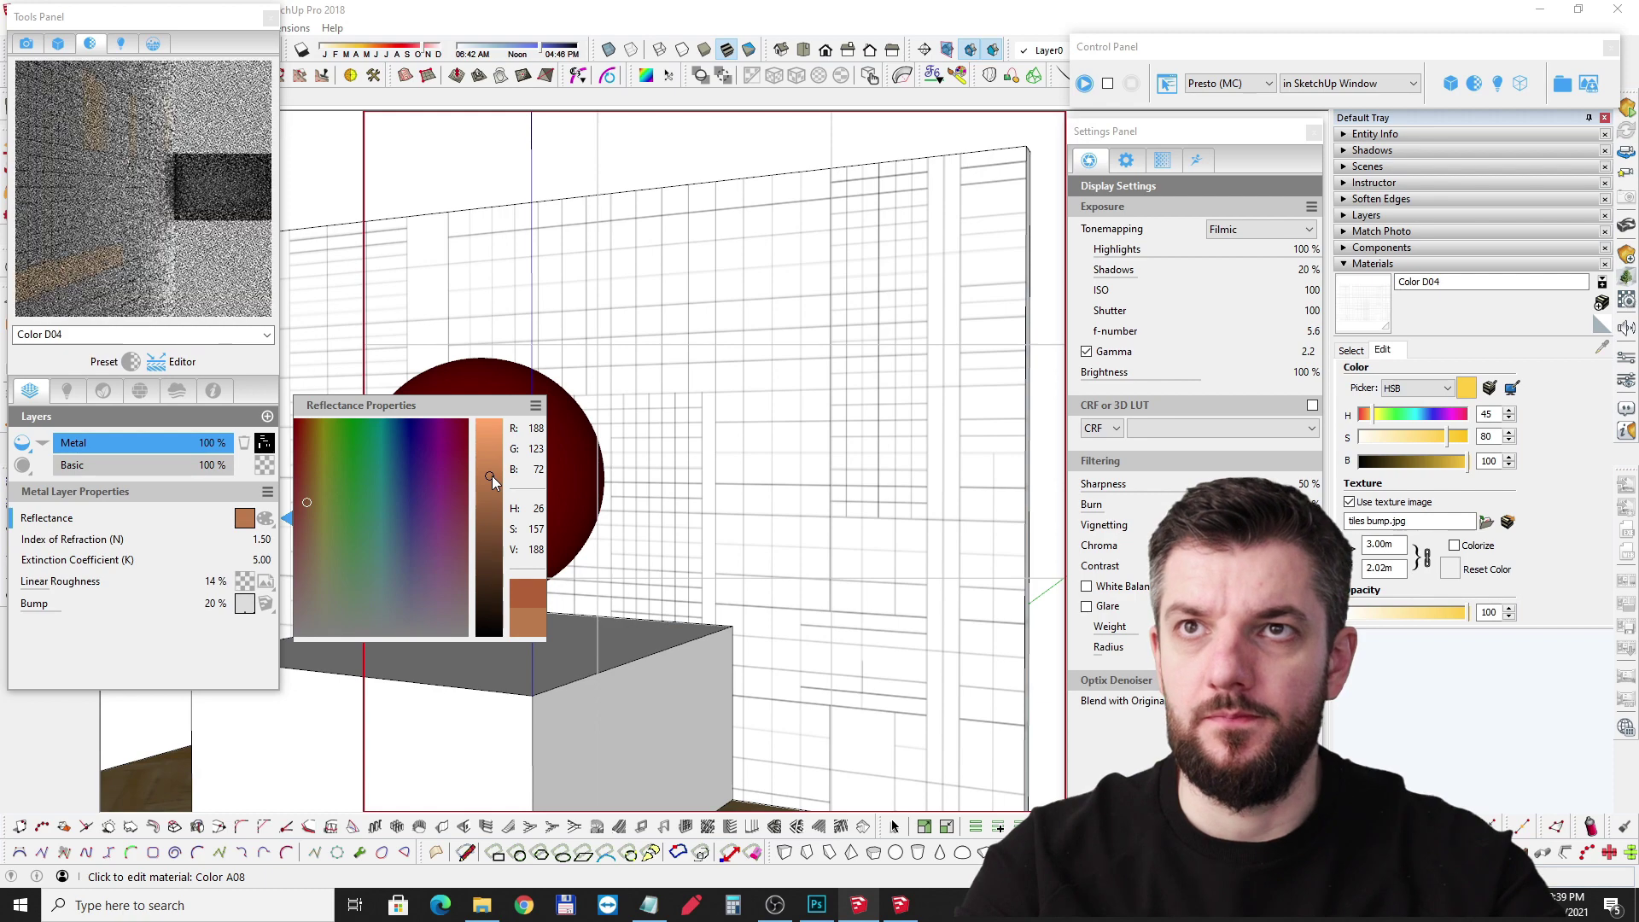
mouse_move(491, 475)
left_mouse_down()
mouse_move(491, 447)
mouse_move(485, 468)
left_mouse_up()
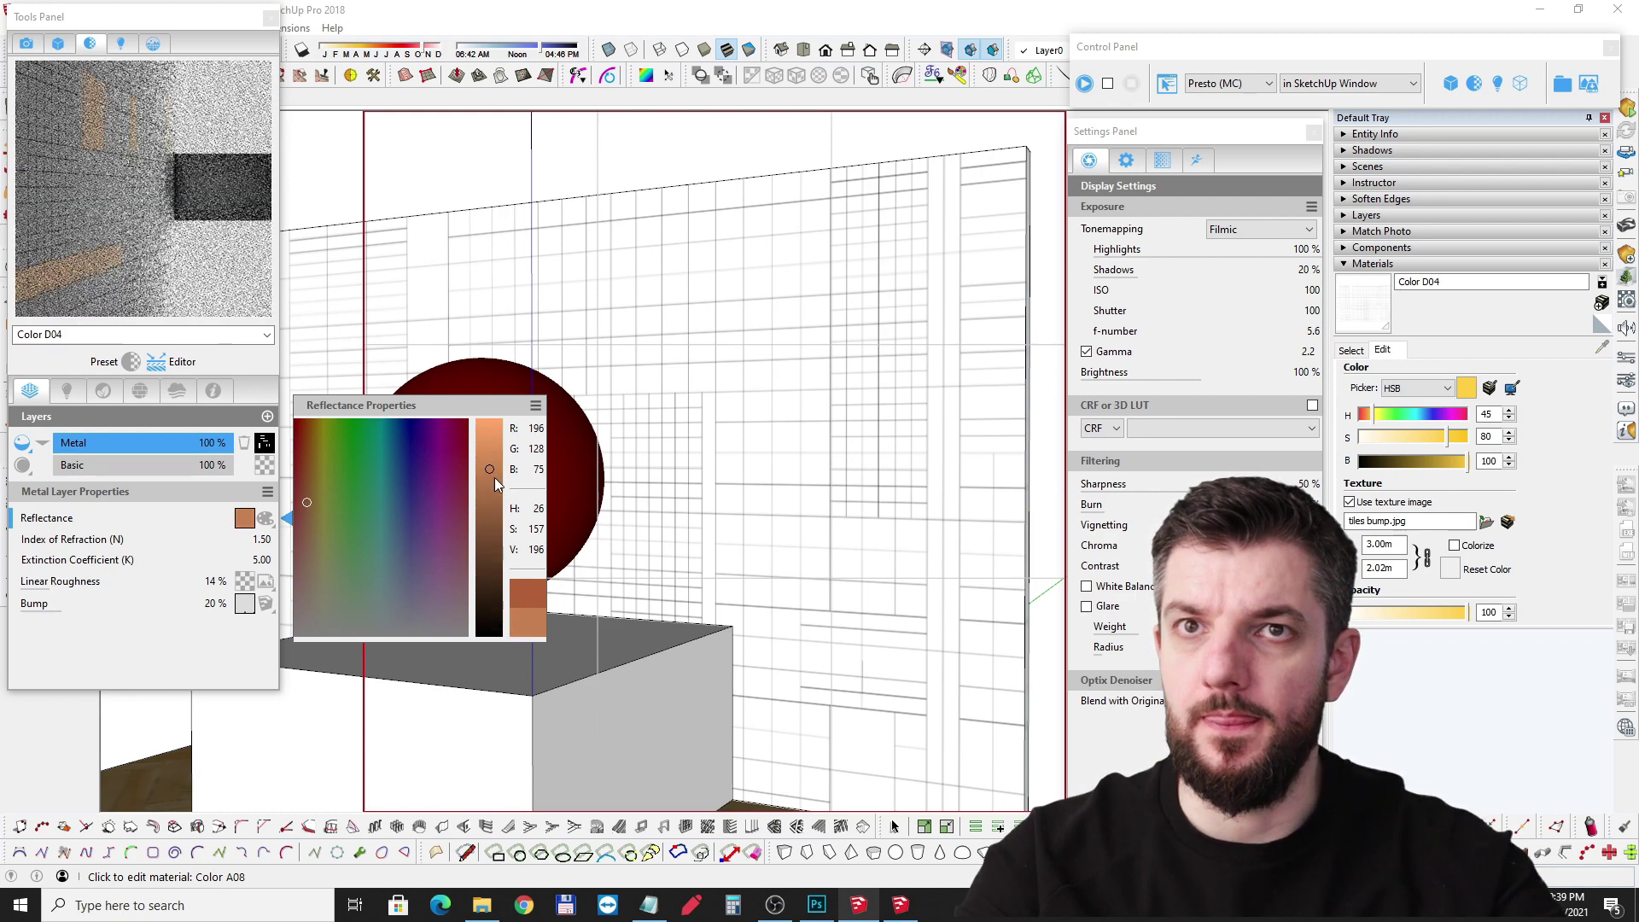
left_click(95, 521)
Step: Duplicate the Basic layer and move the upper copy above the Metal layer
left_click(149, 461)
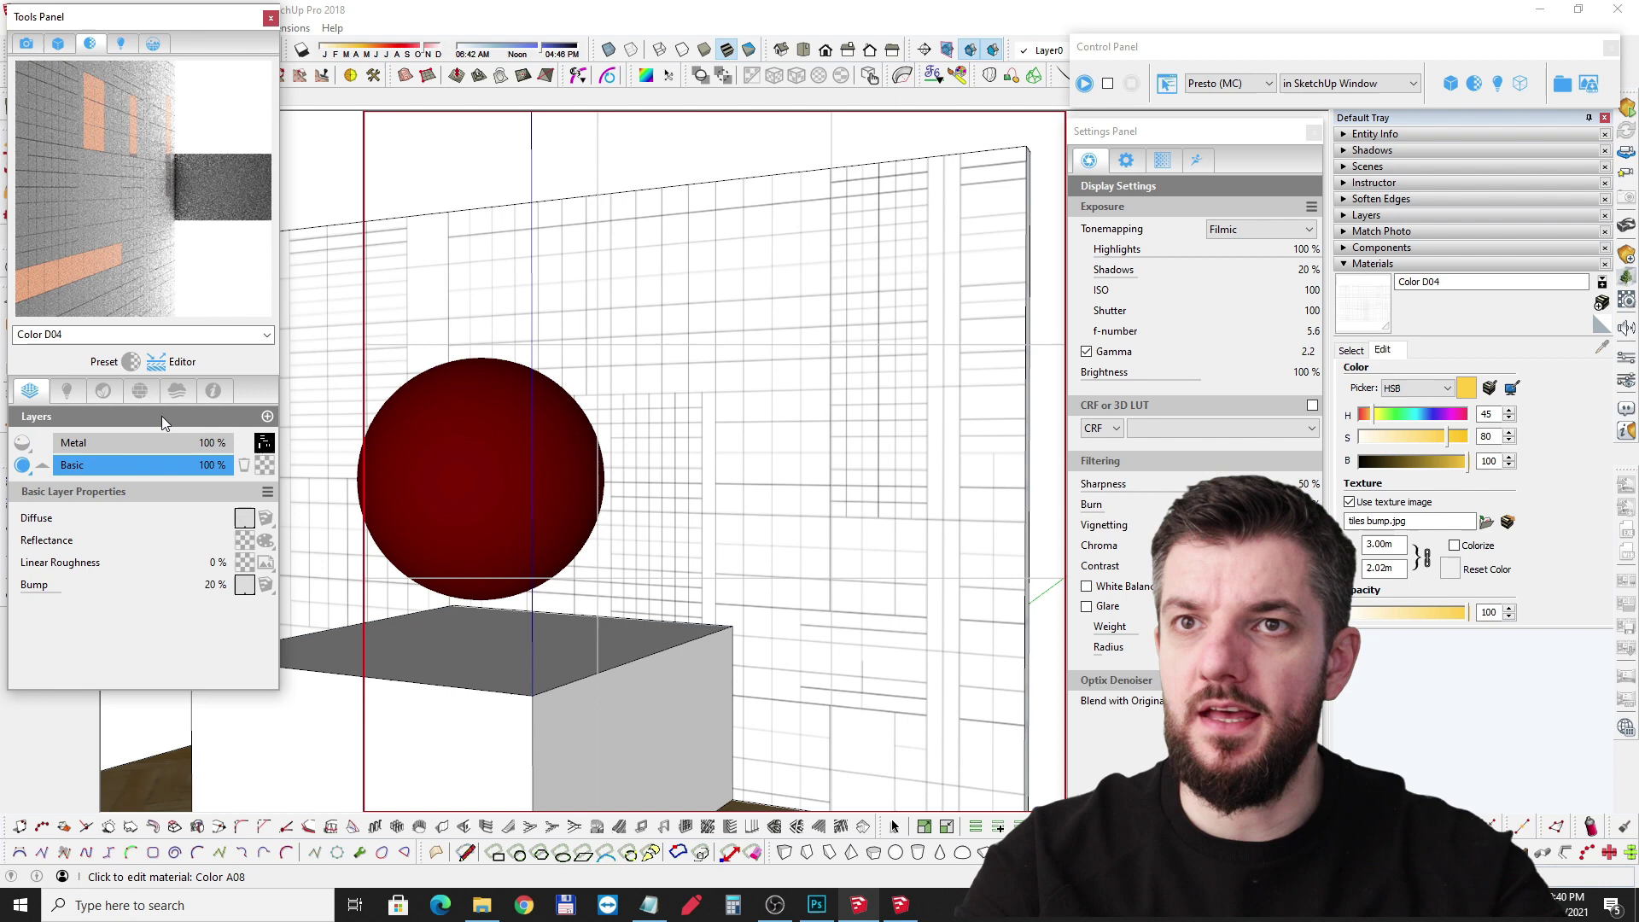
right_click(146, 463)
left_click(200, 473)
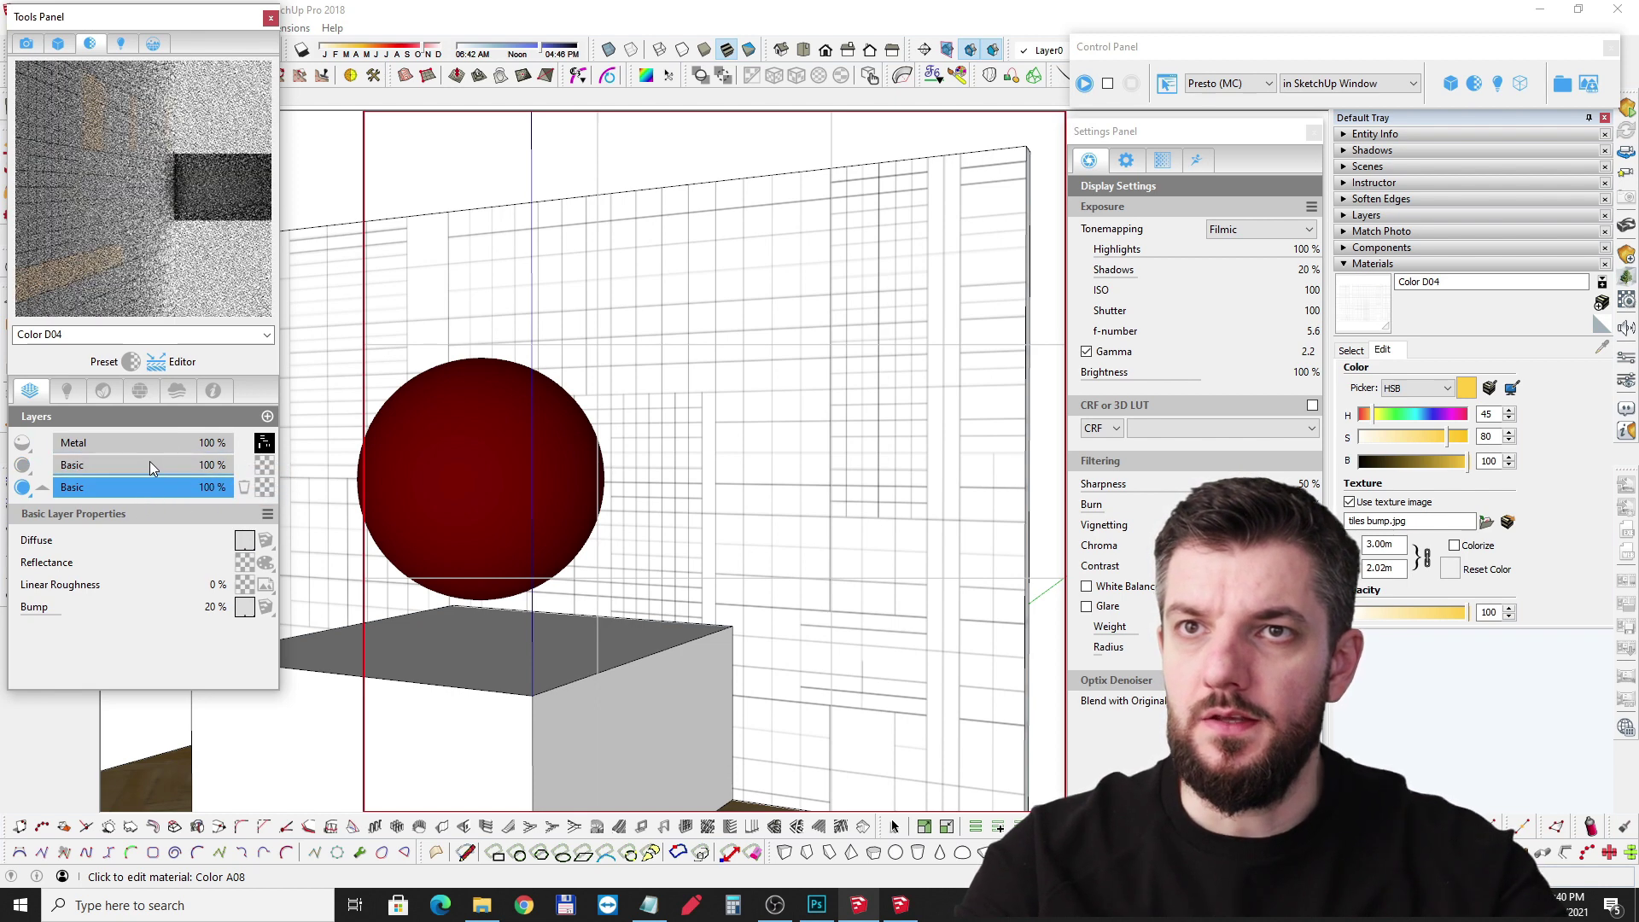
left_click(150, 462)
left_click_drag(44, 464, 44, 442)
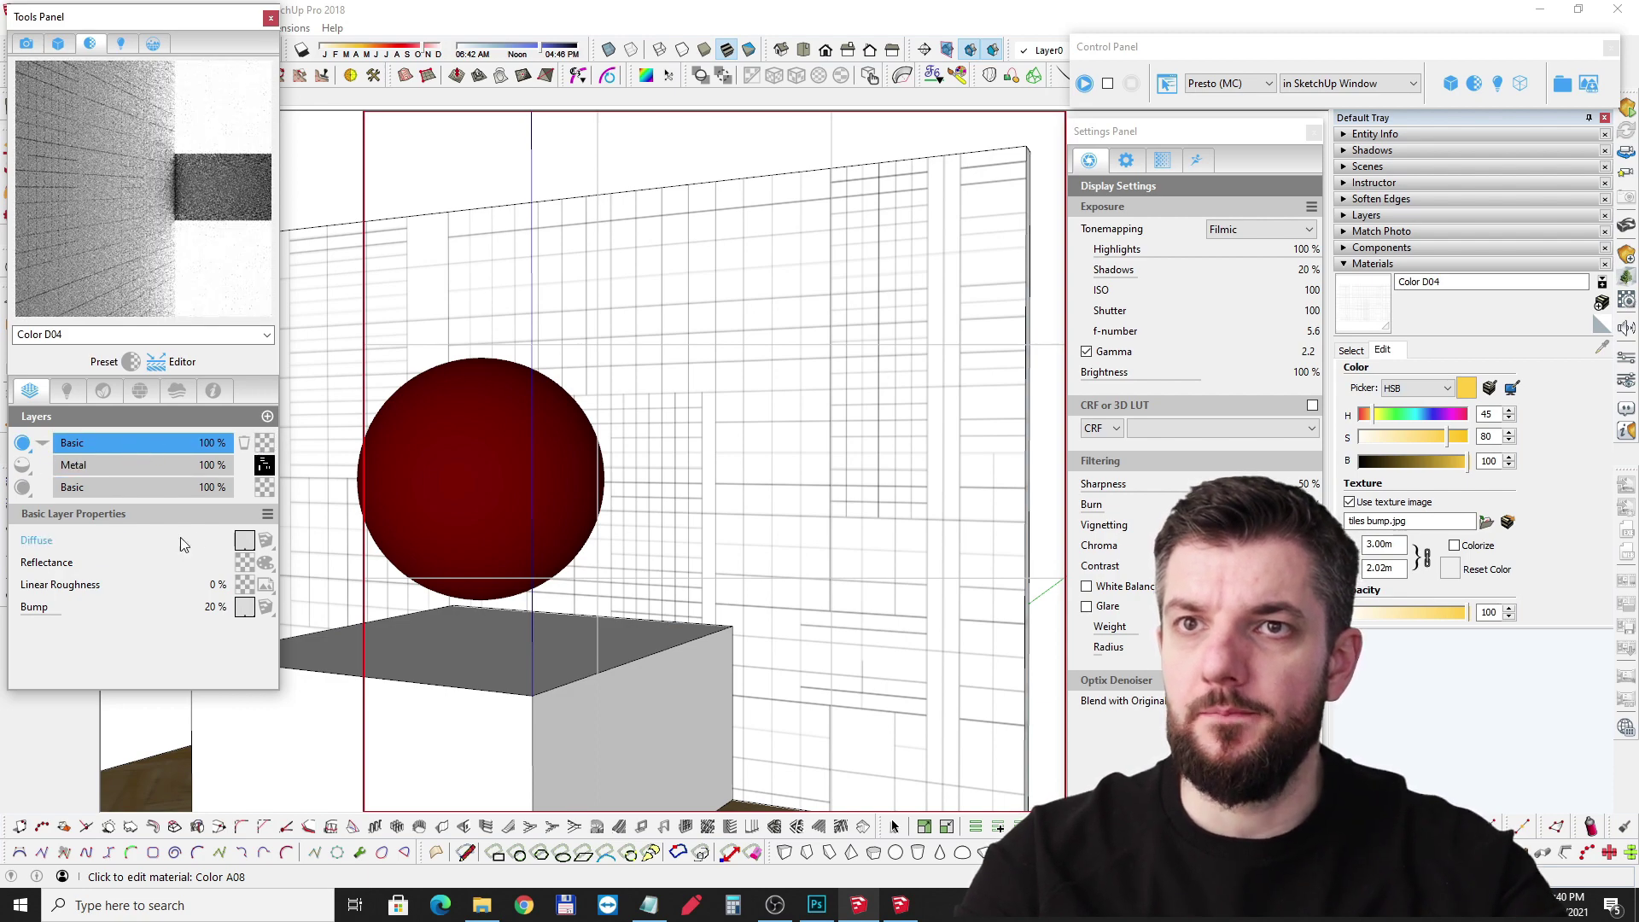
Step: Replace the top Basic layer's diffuse texture with a blue colour of RGB 55, 140, 196
left_click(264, 543)
left_click(305, 570)
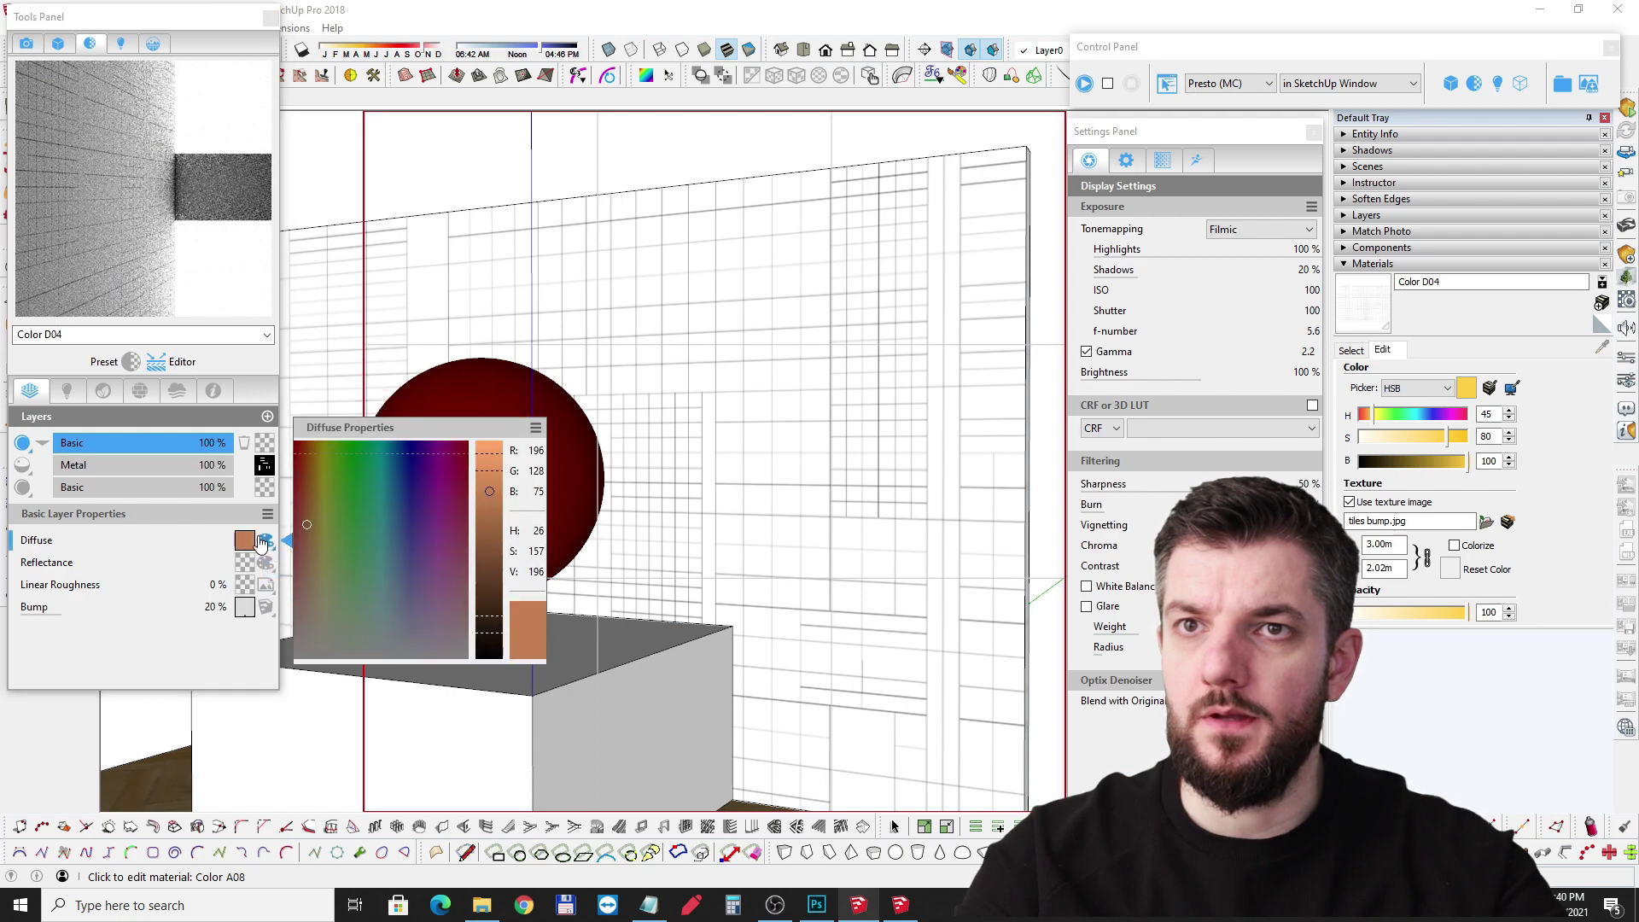
left_click(393, 503)
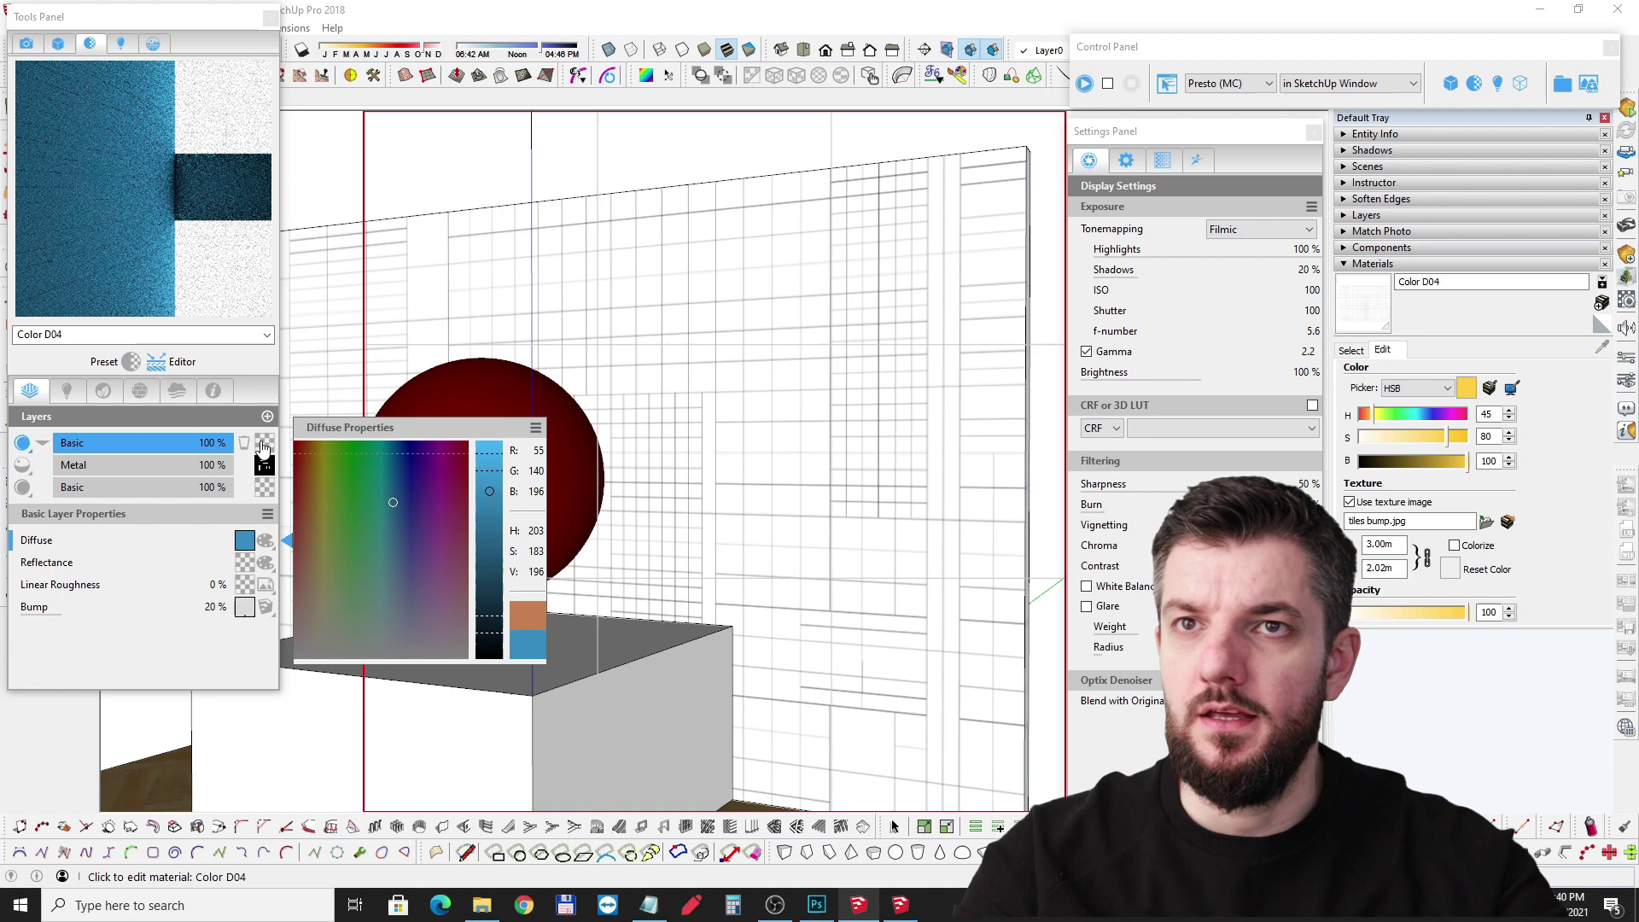
Step: Copy the Metal layer's mask onto the top Basic layer and invert the pasted mask
right_click(265, 470)
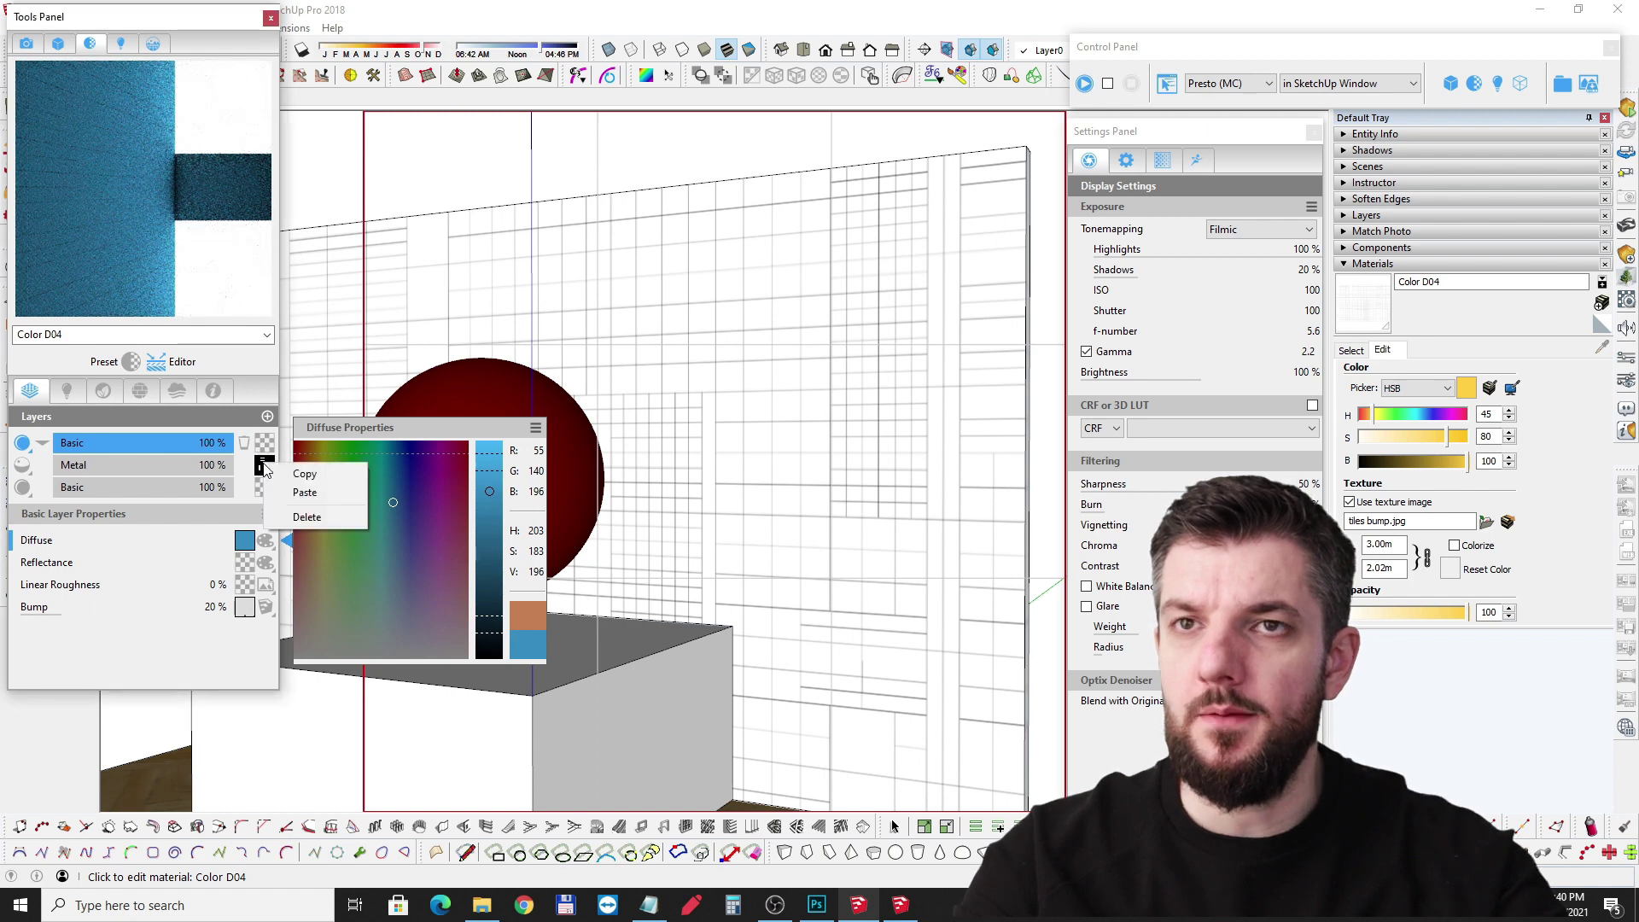
left_click(288, 476)
right_click(264, 445)
left_click(304, 454)
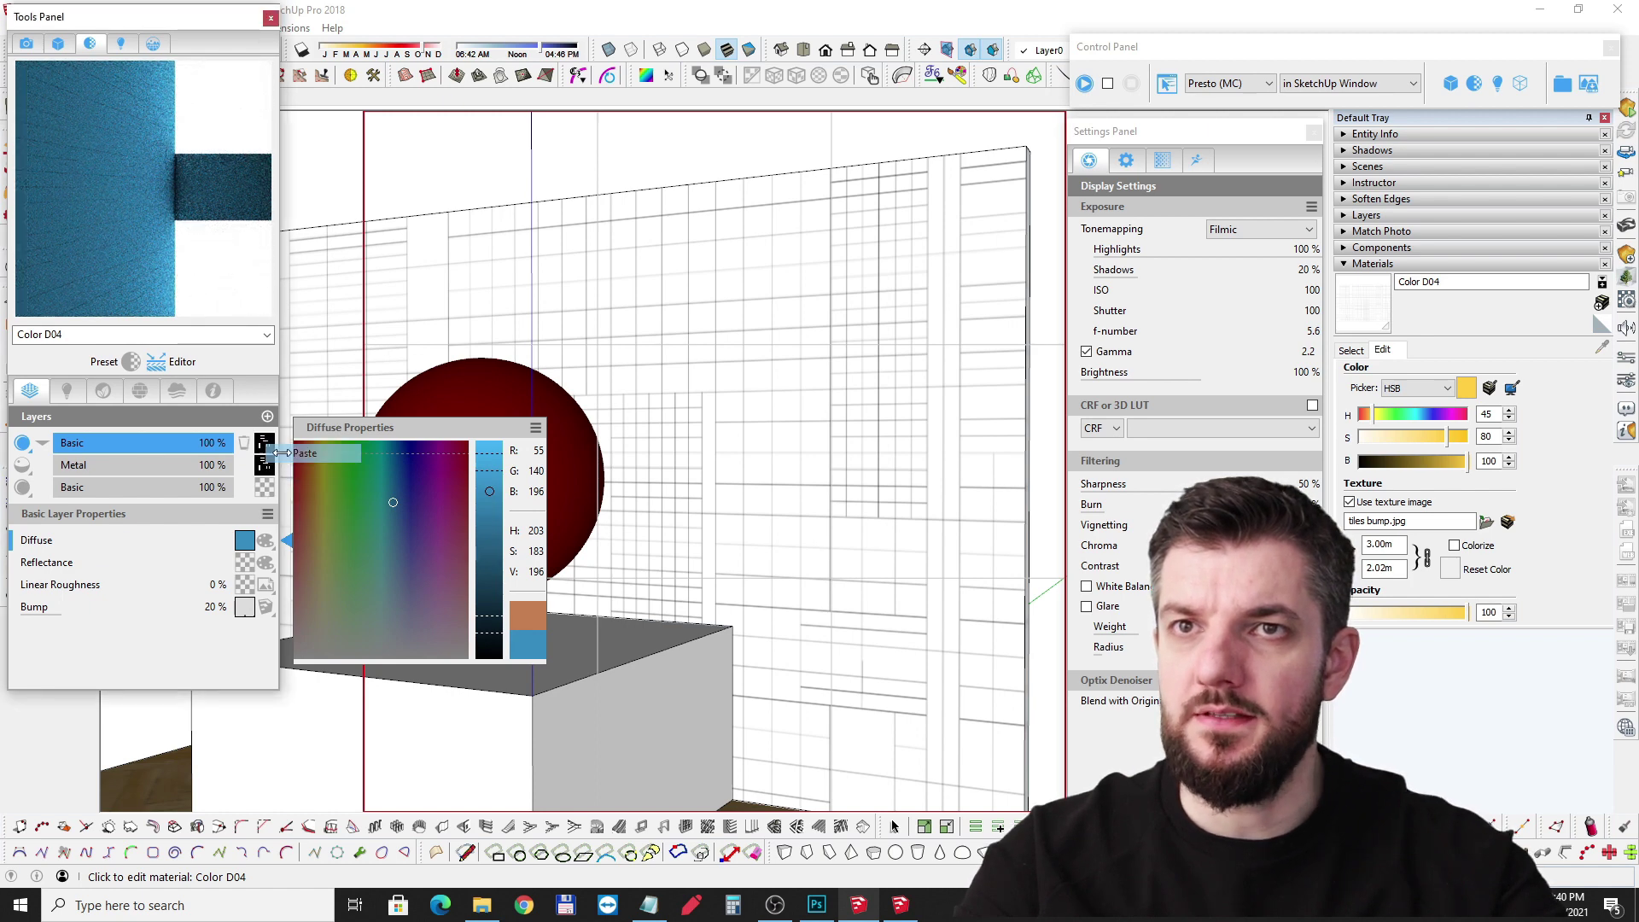
left_click(265, 445)
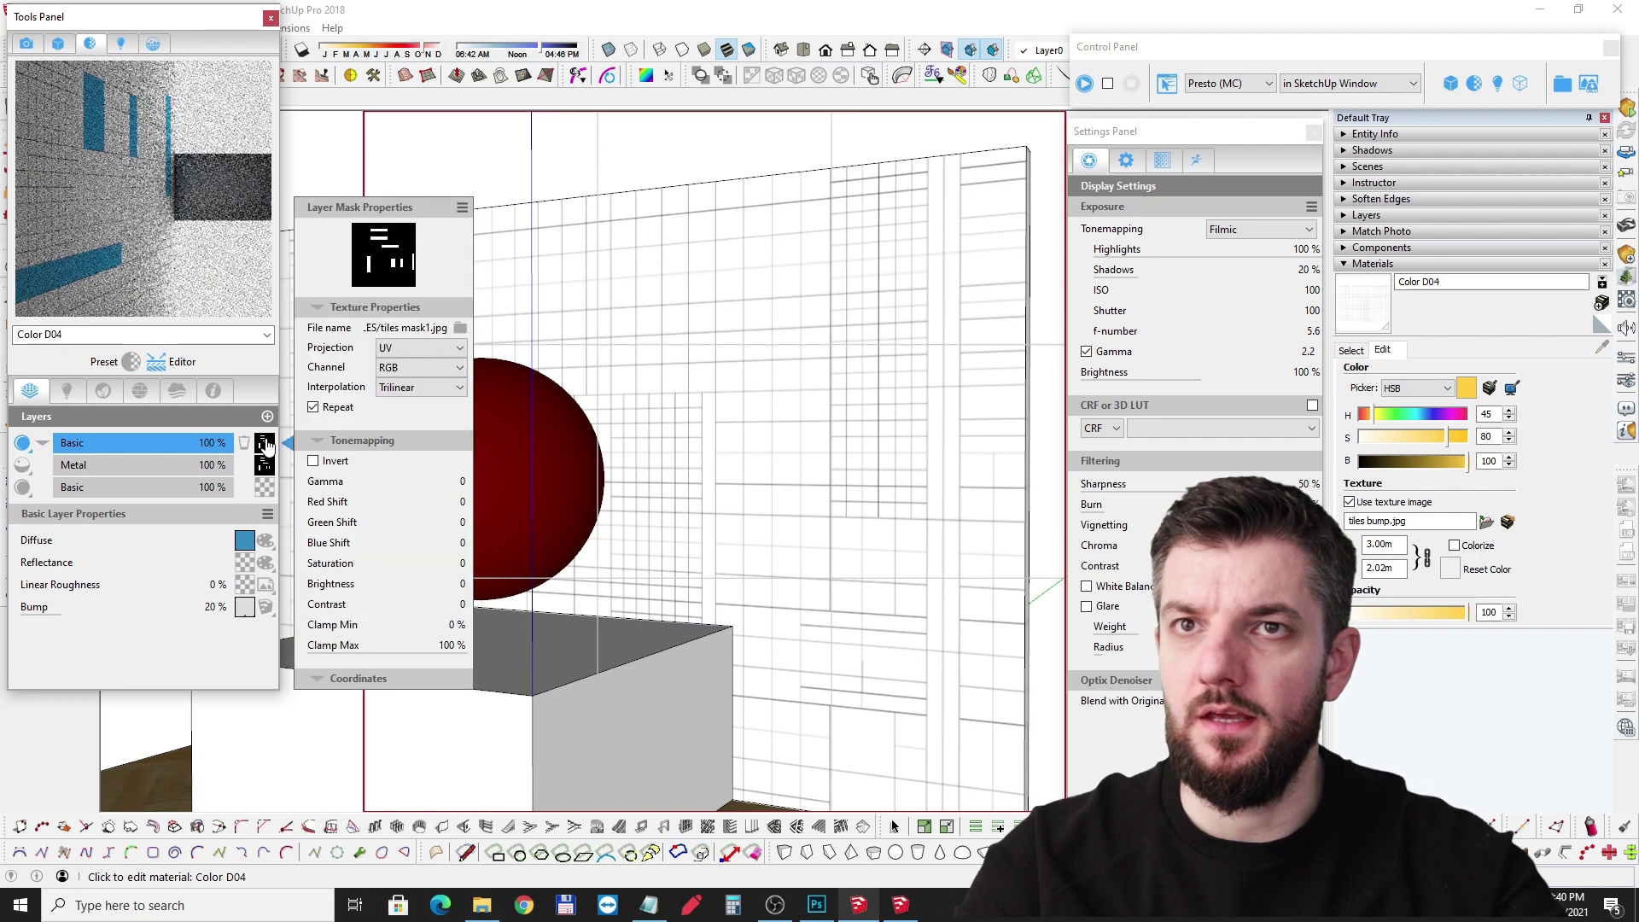
left_click(314, 461)
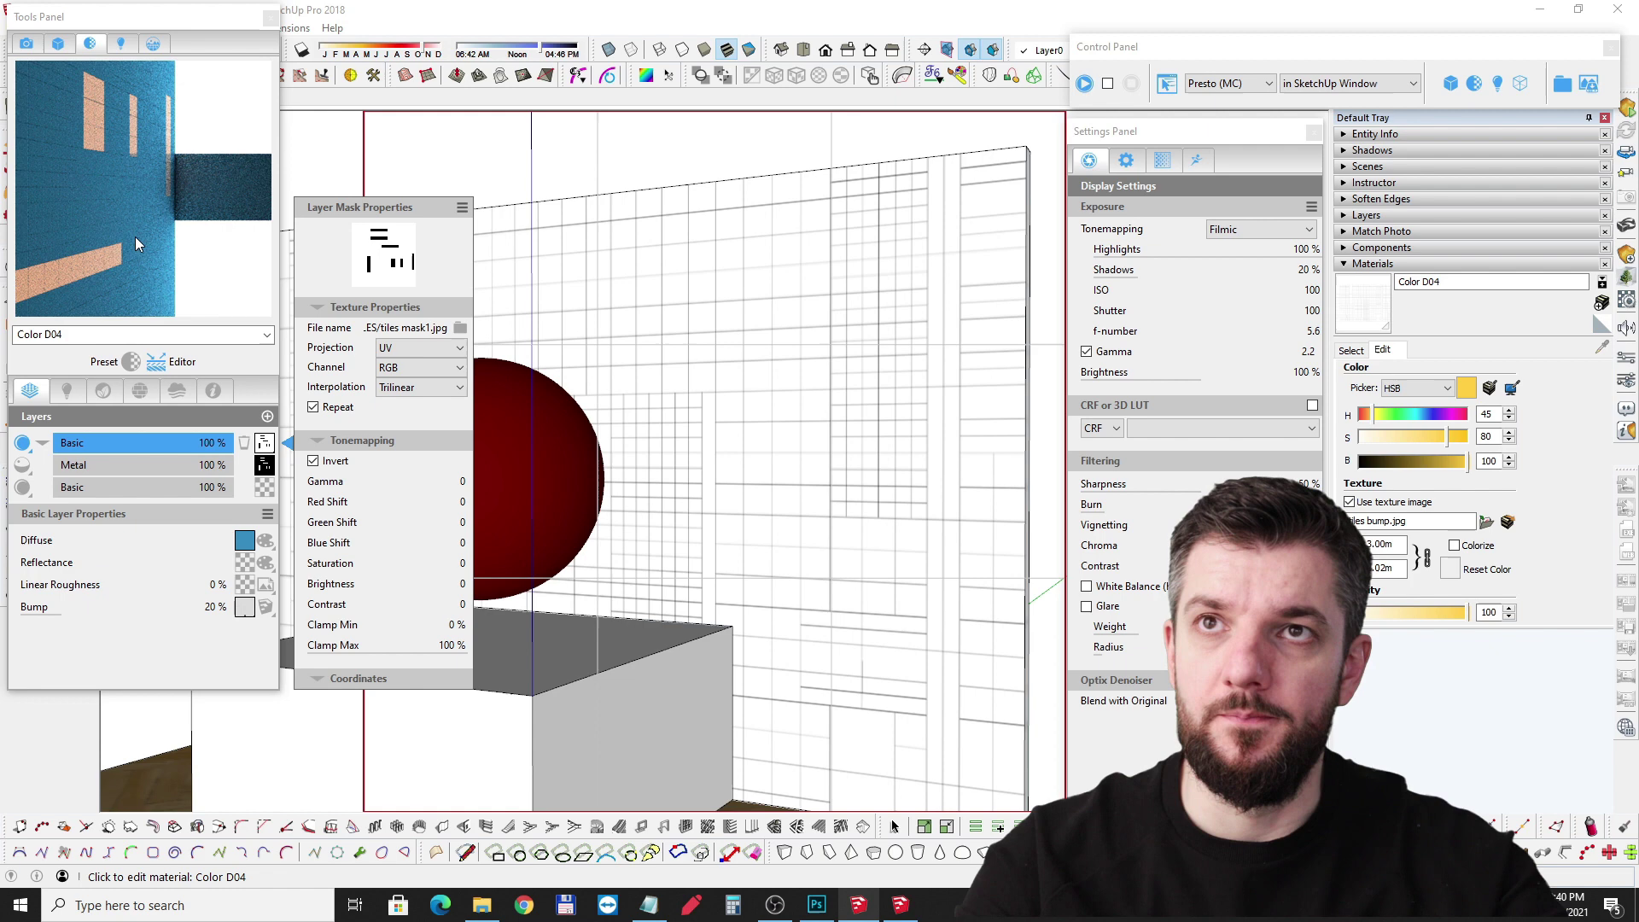
Step: Set the top Basic layer's diffuse colour to a light warm grey of RGB 196, 192, 186
left_click(157, 465)
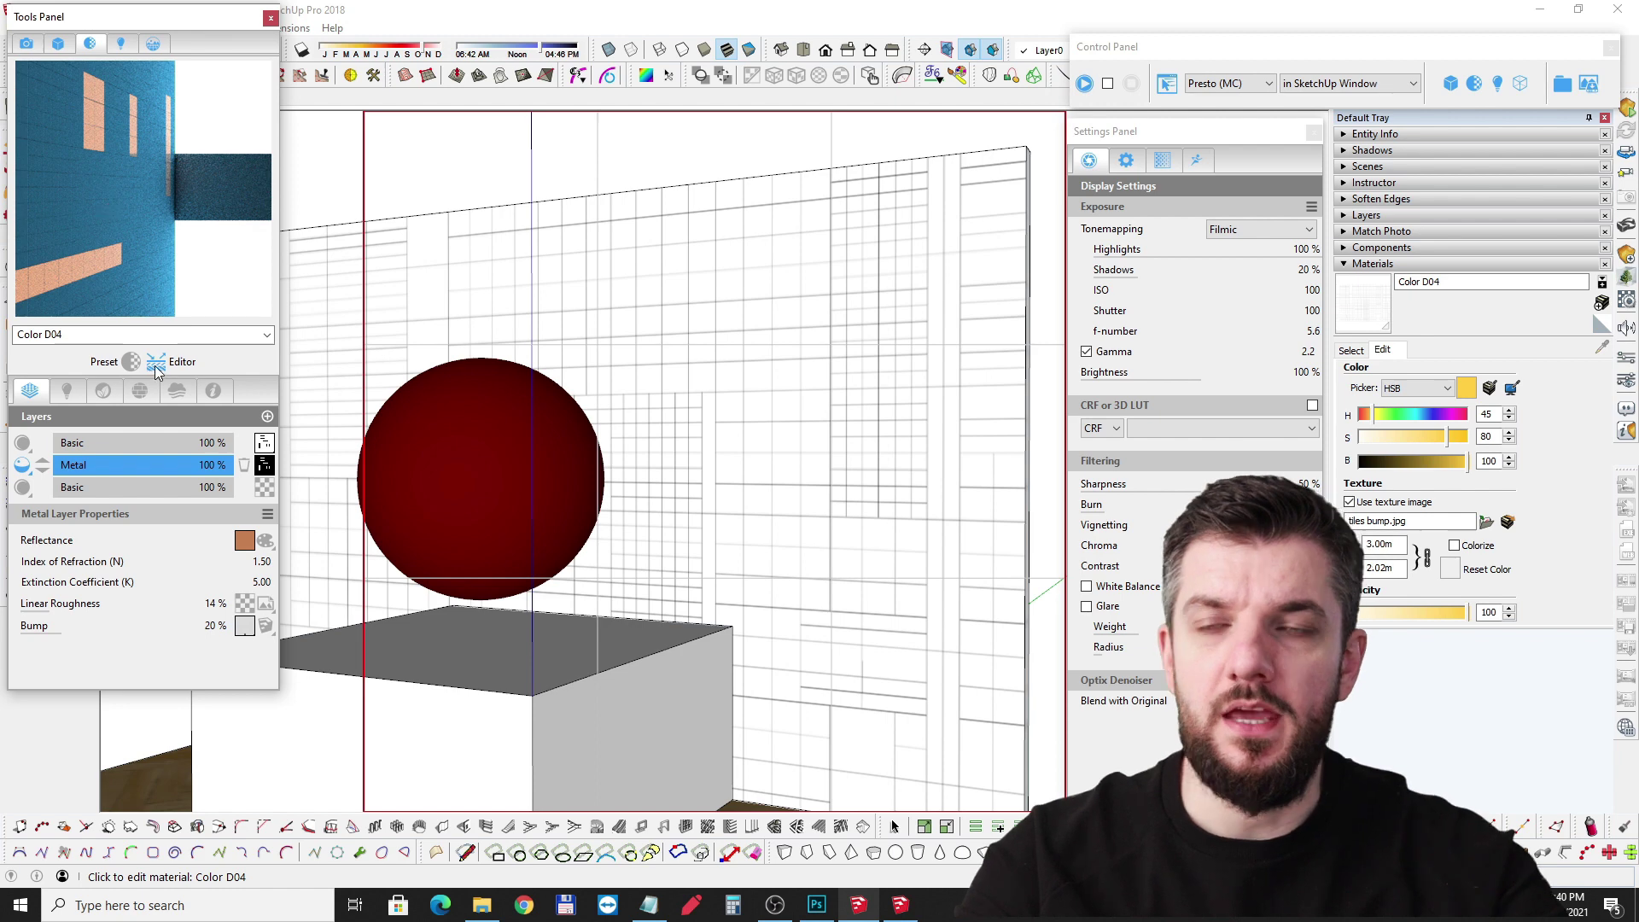
left_click(144, 442)
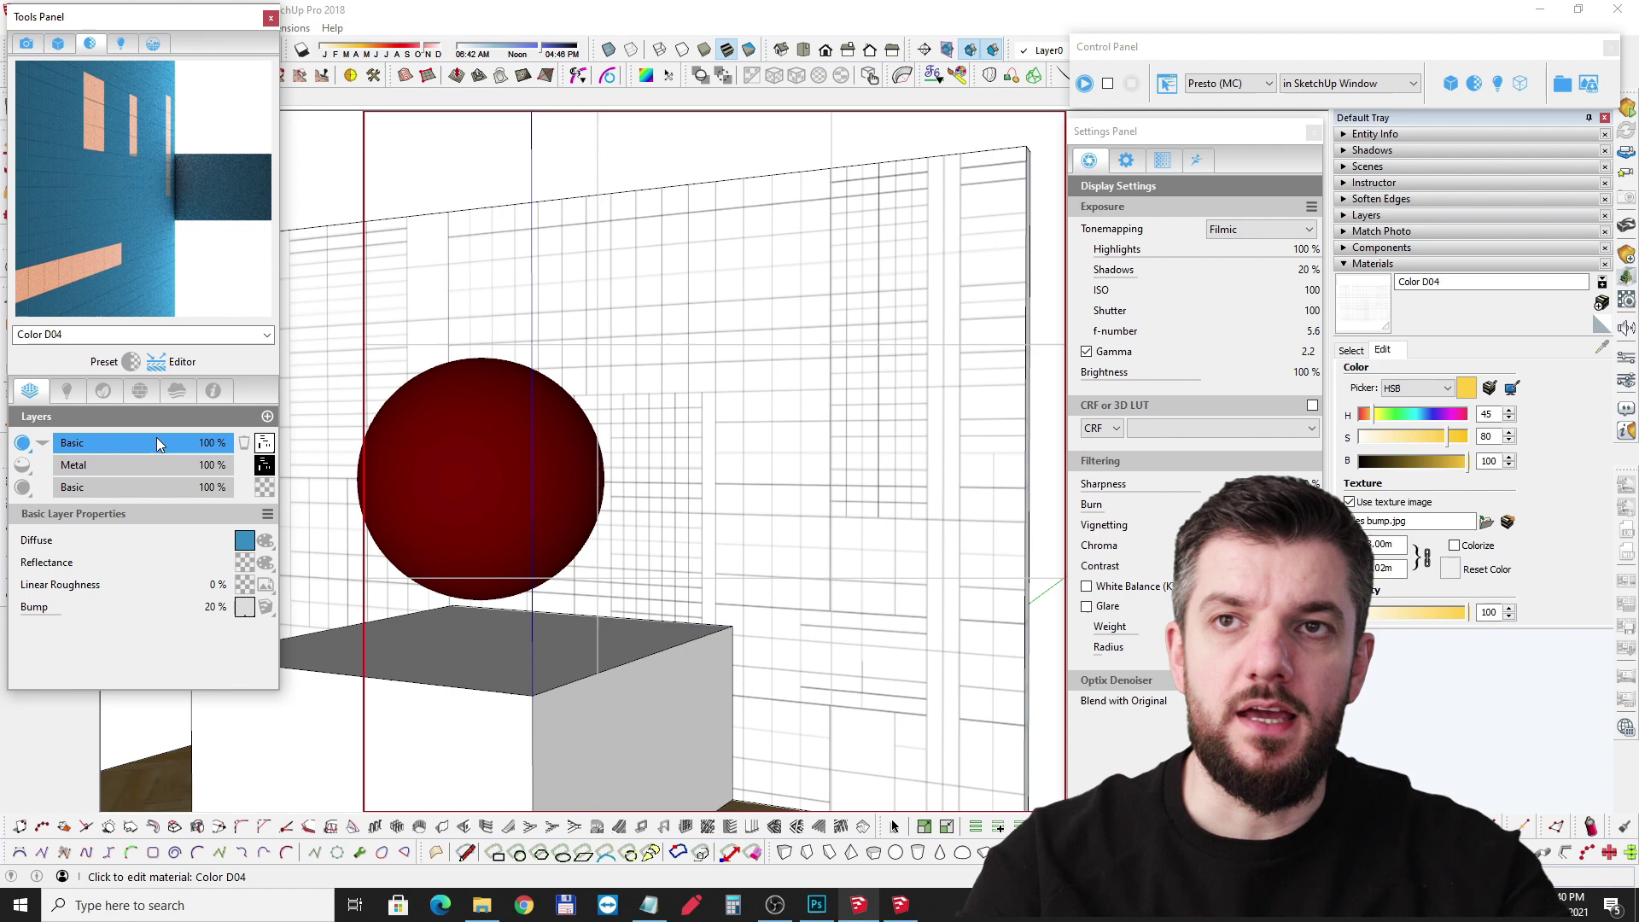
left_click(246, 543)
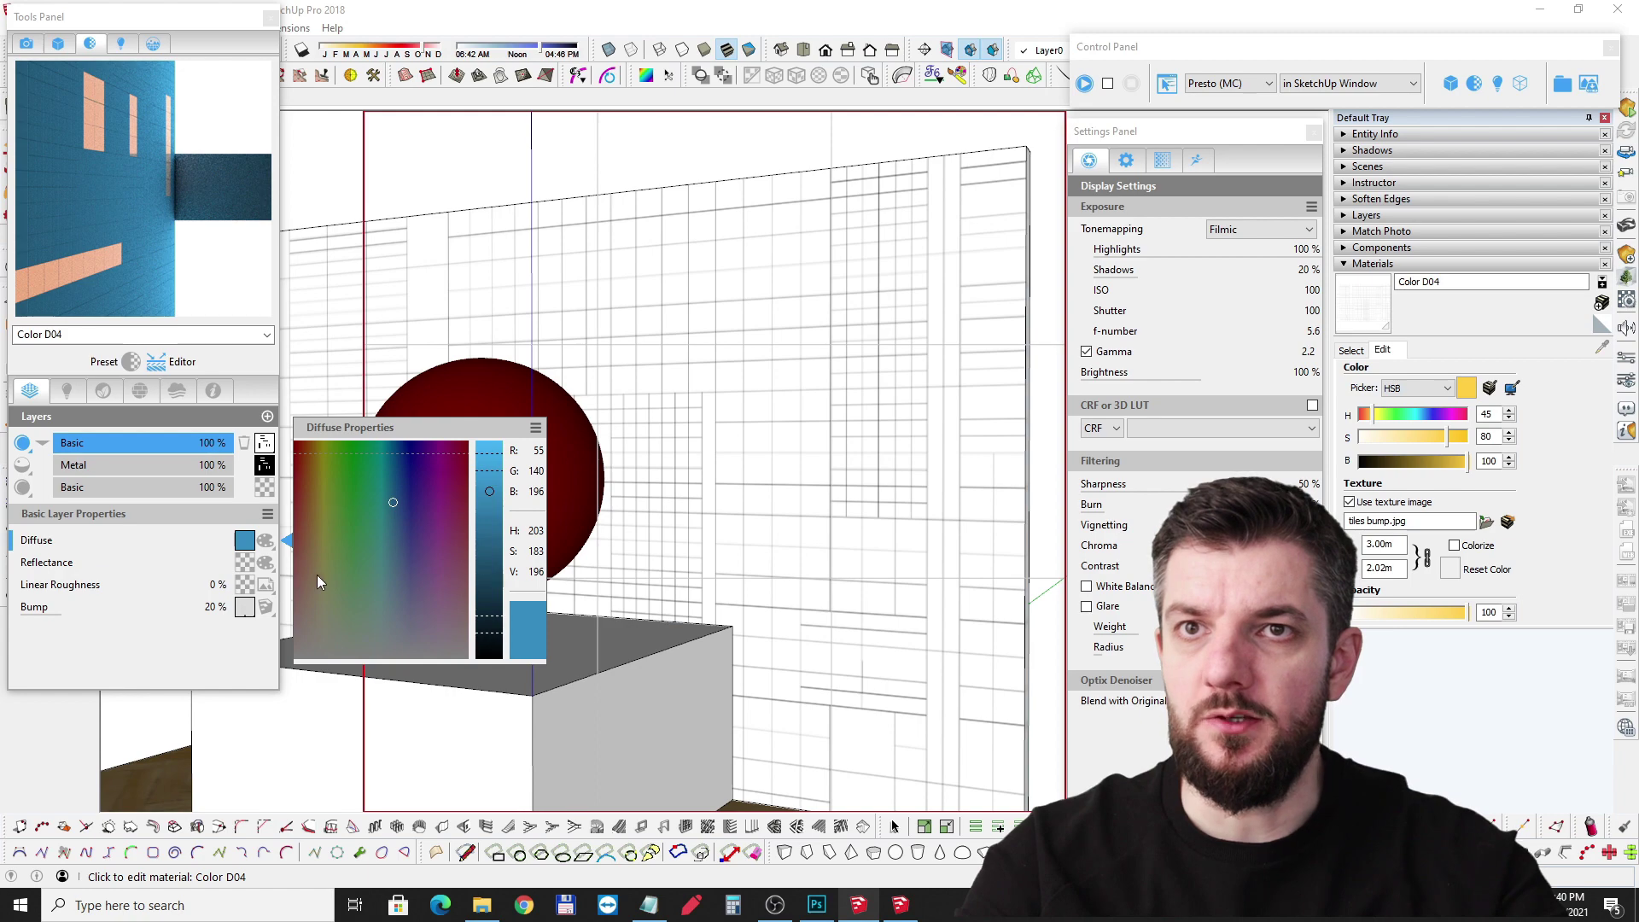
left_click(315, 638)
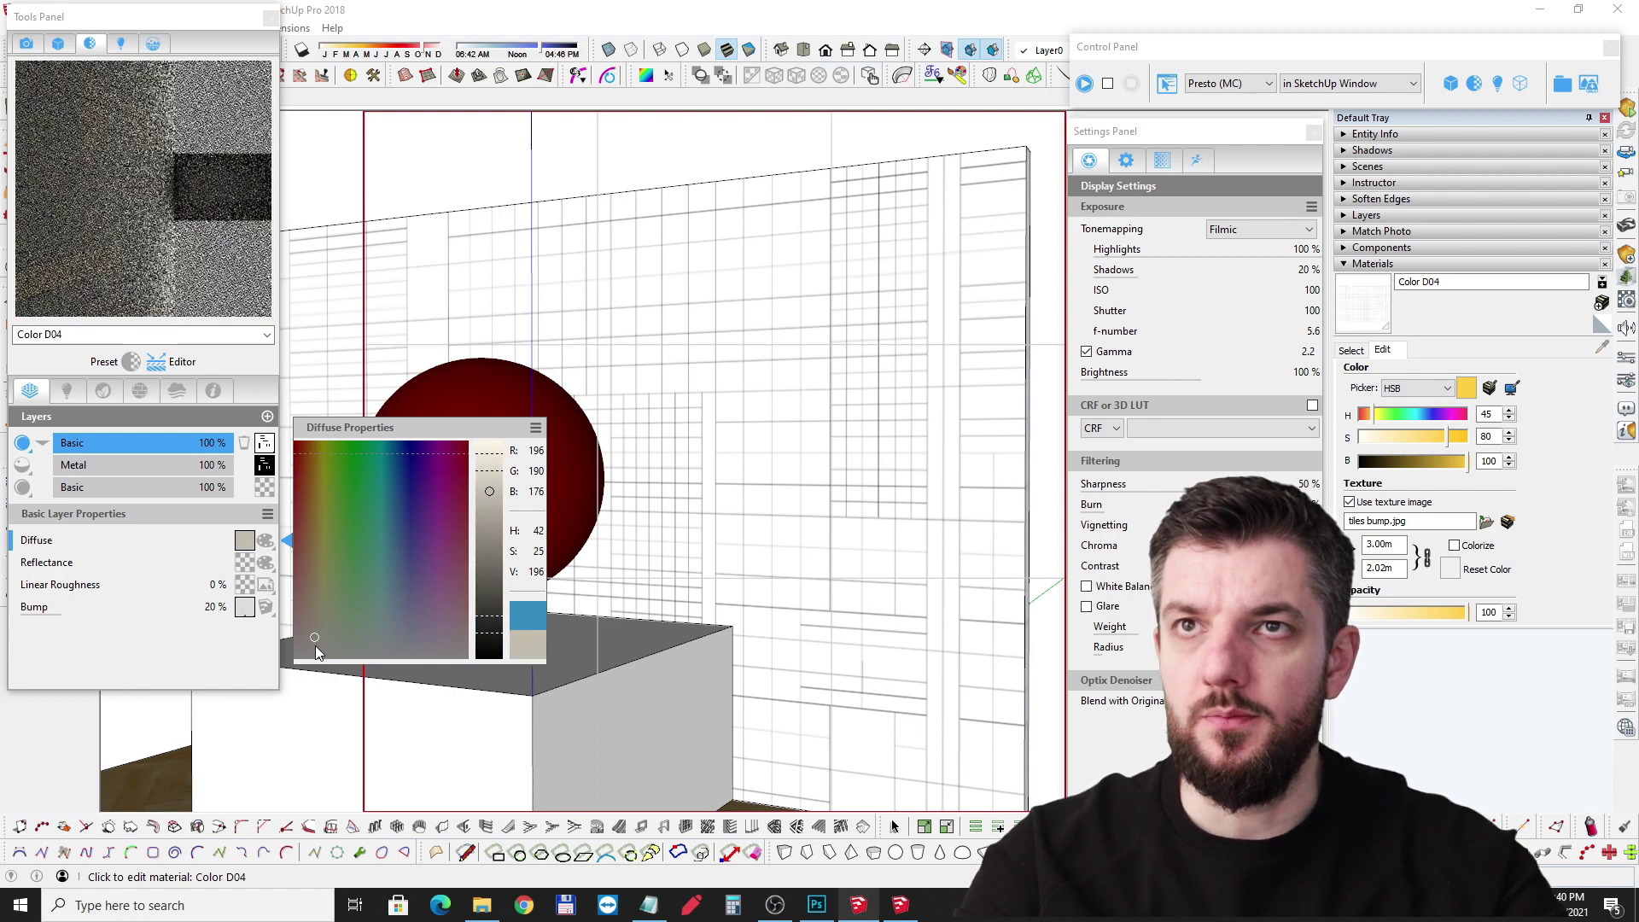
left_click(311, 649)
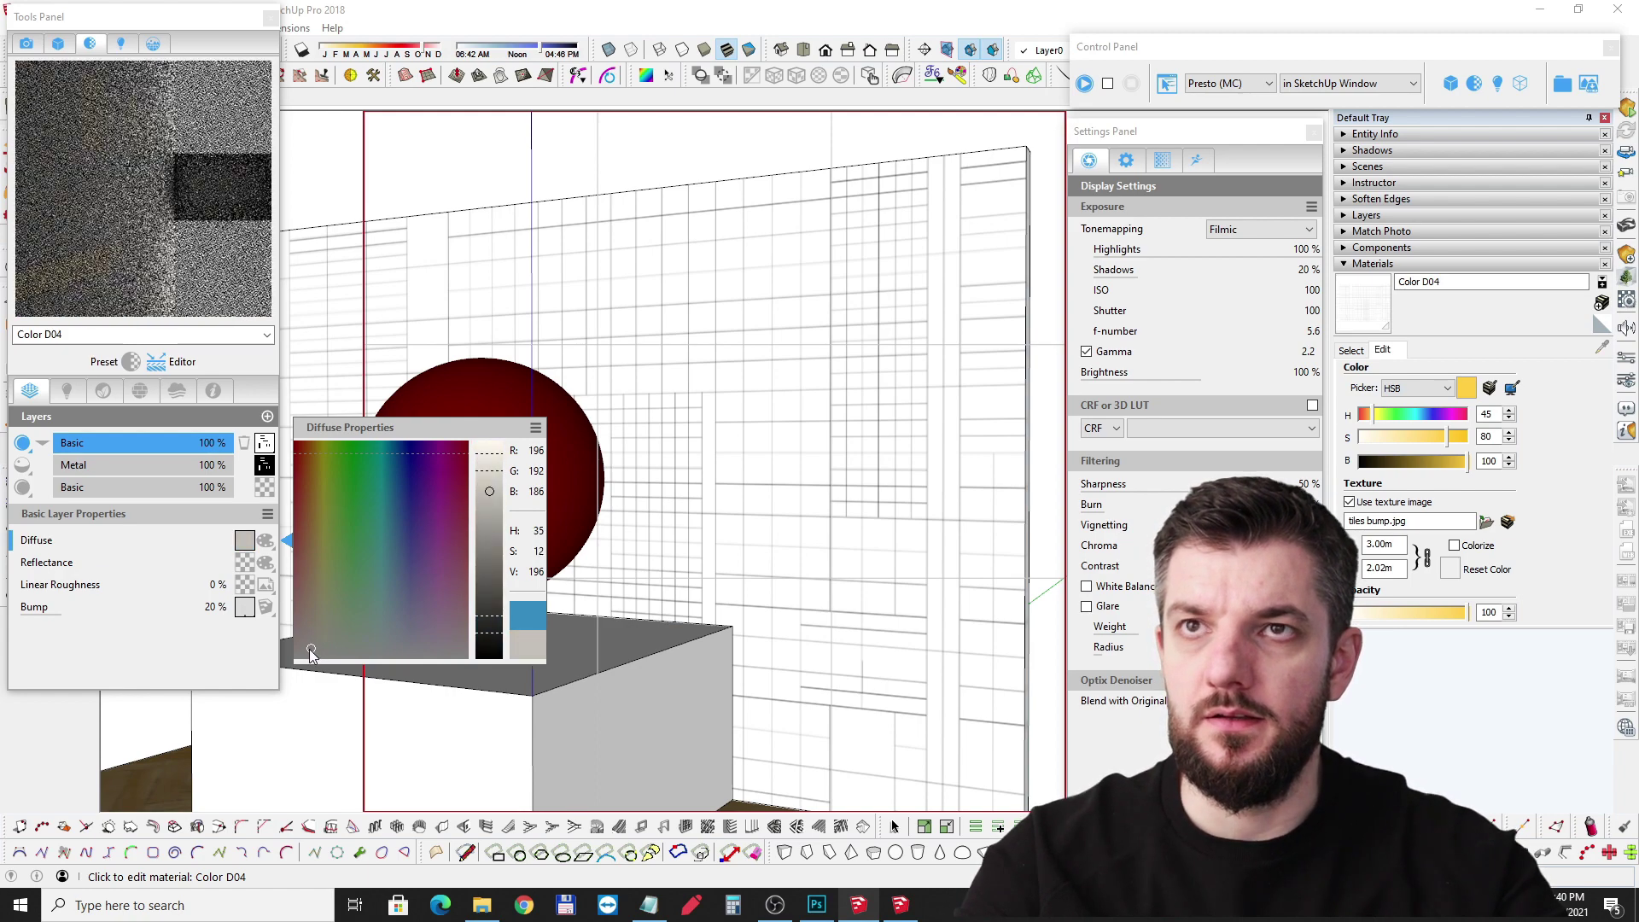
Step: Lighten the top Basic layer's diffuse colour to RGB 209, 204, 199 and give it white reflectance with 70 % linear roughness
left_click(490, 480)
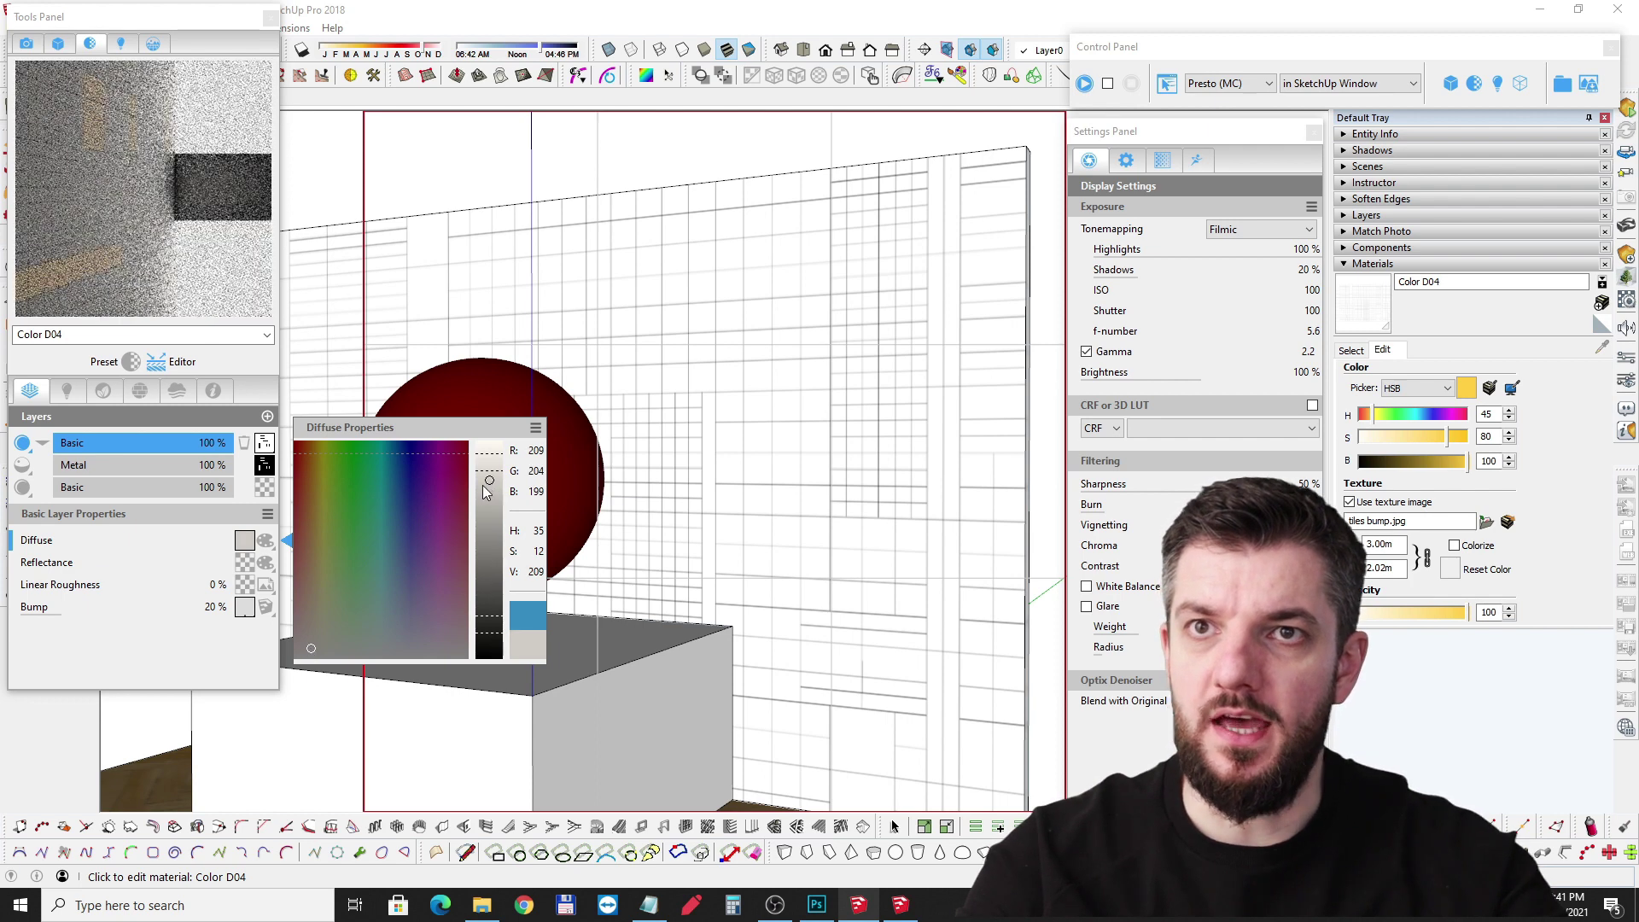
left_click(263, 567)
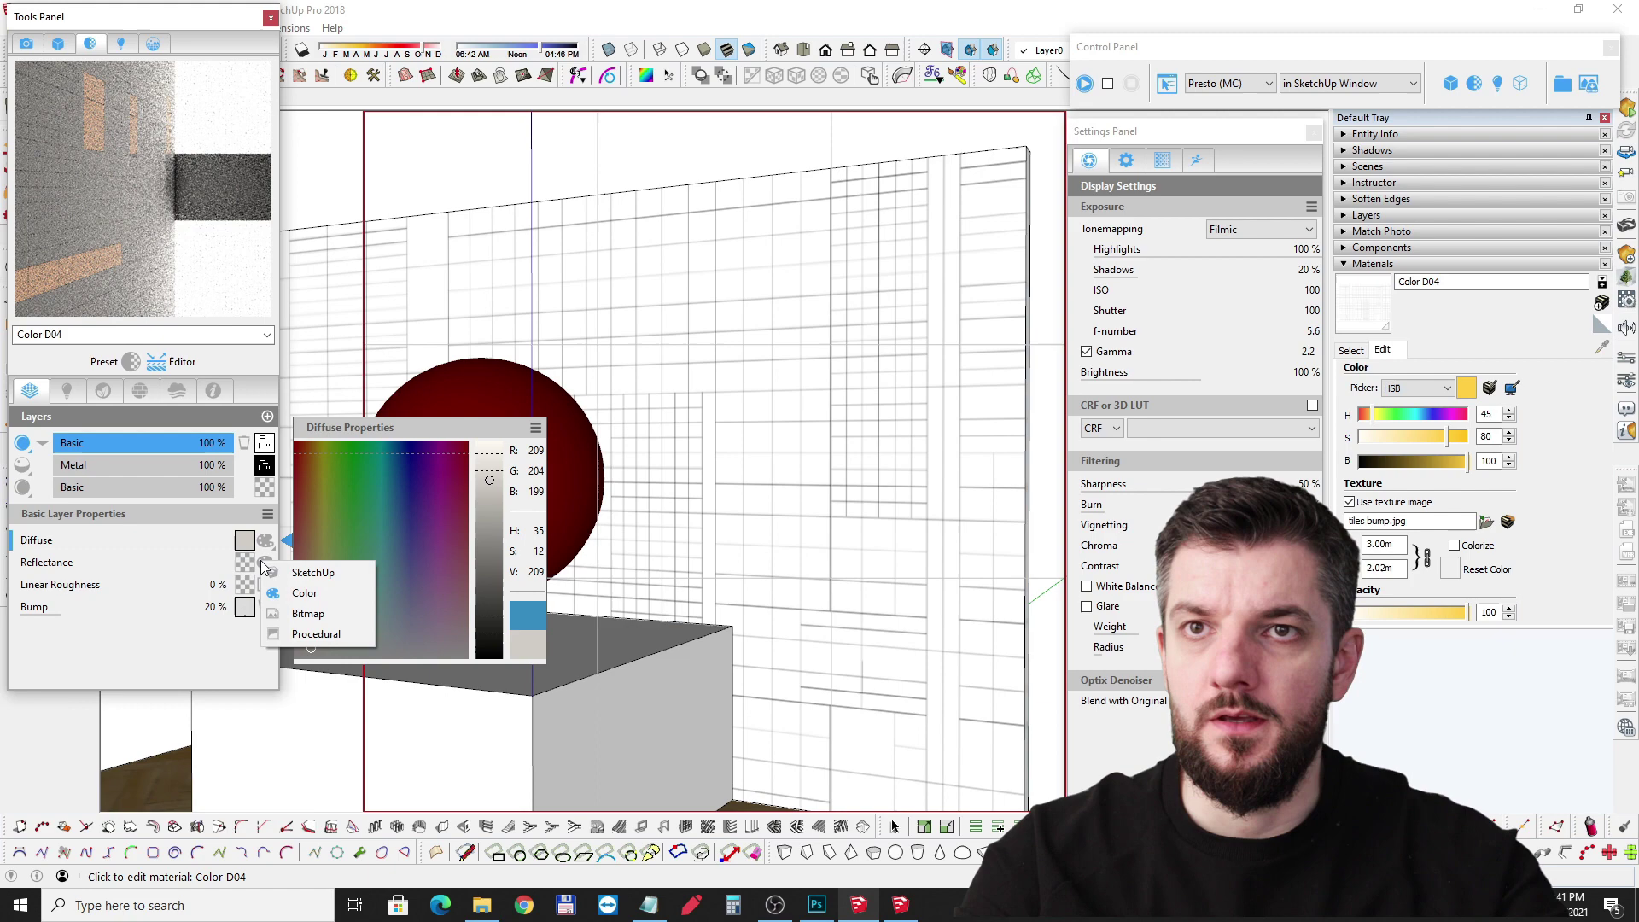
left_click(304, 595)
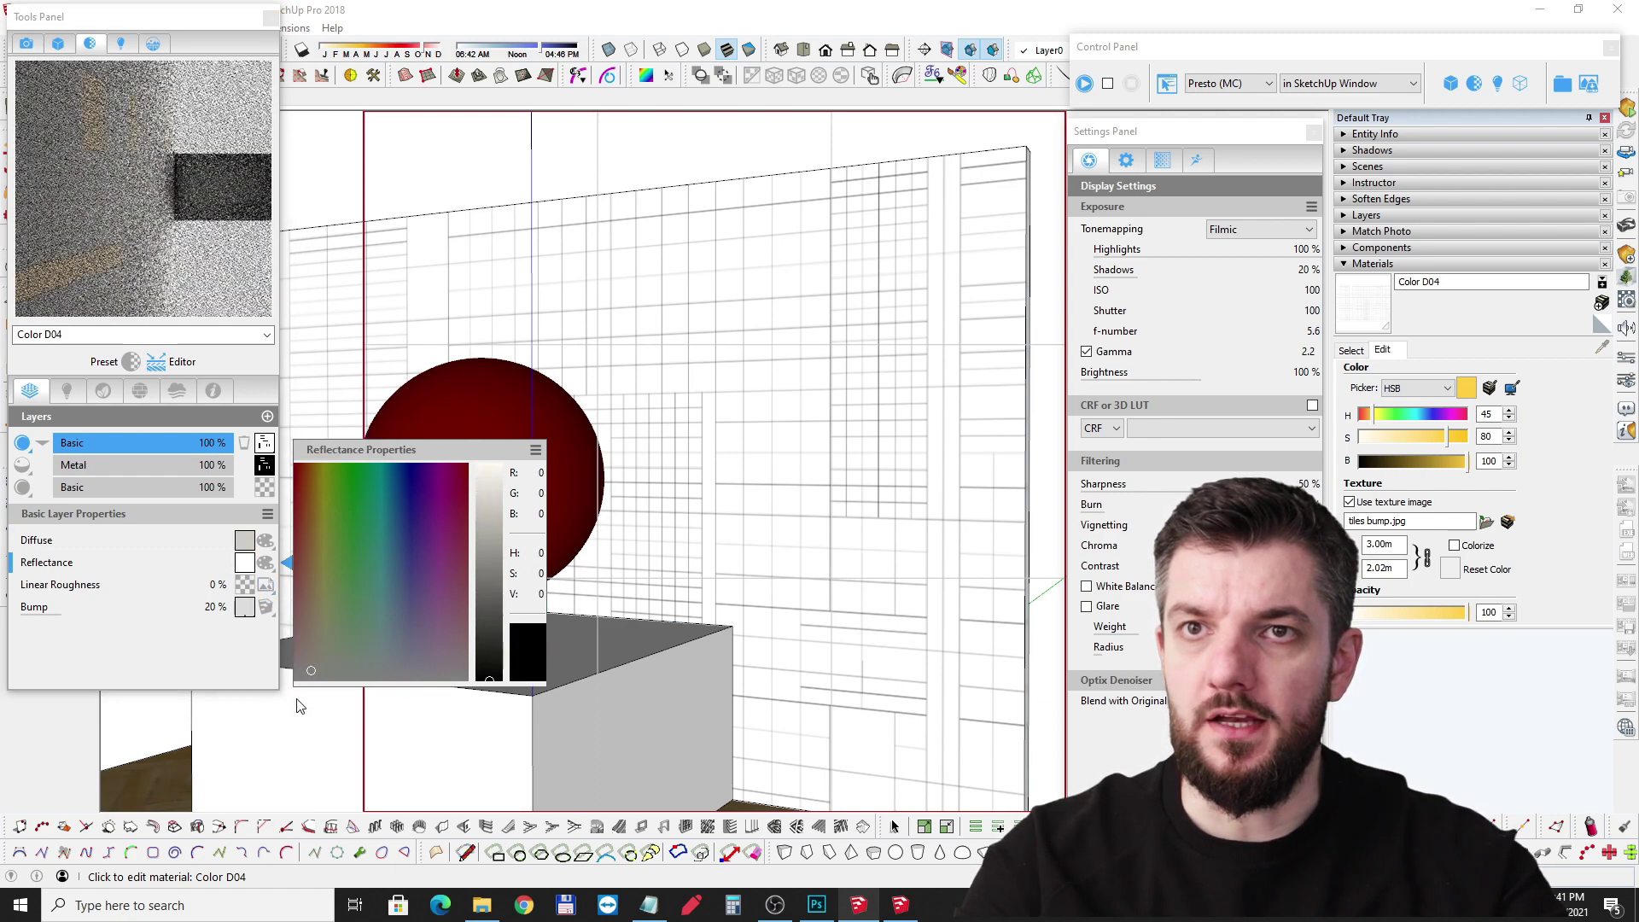
left_click_drag(62, 586, 128, 596)
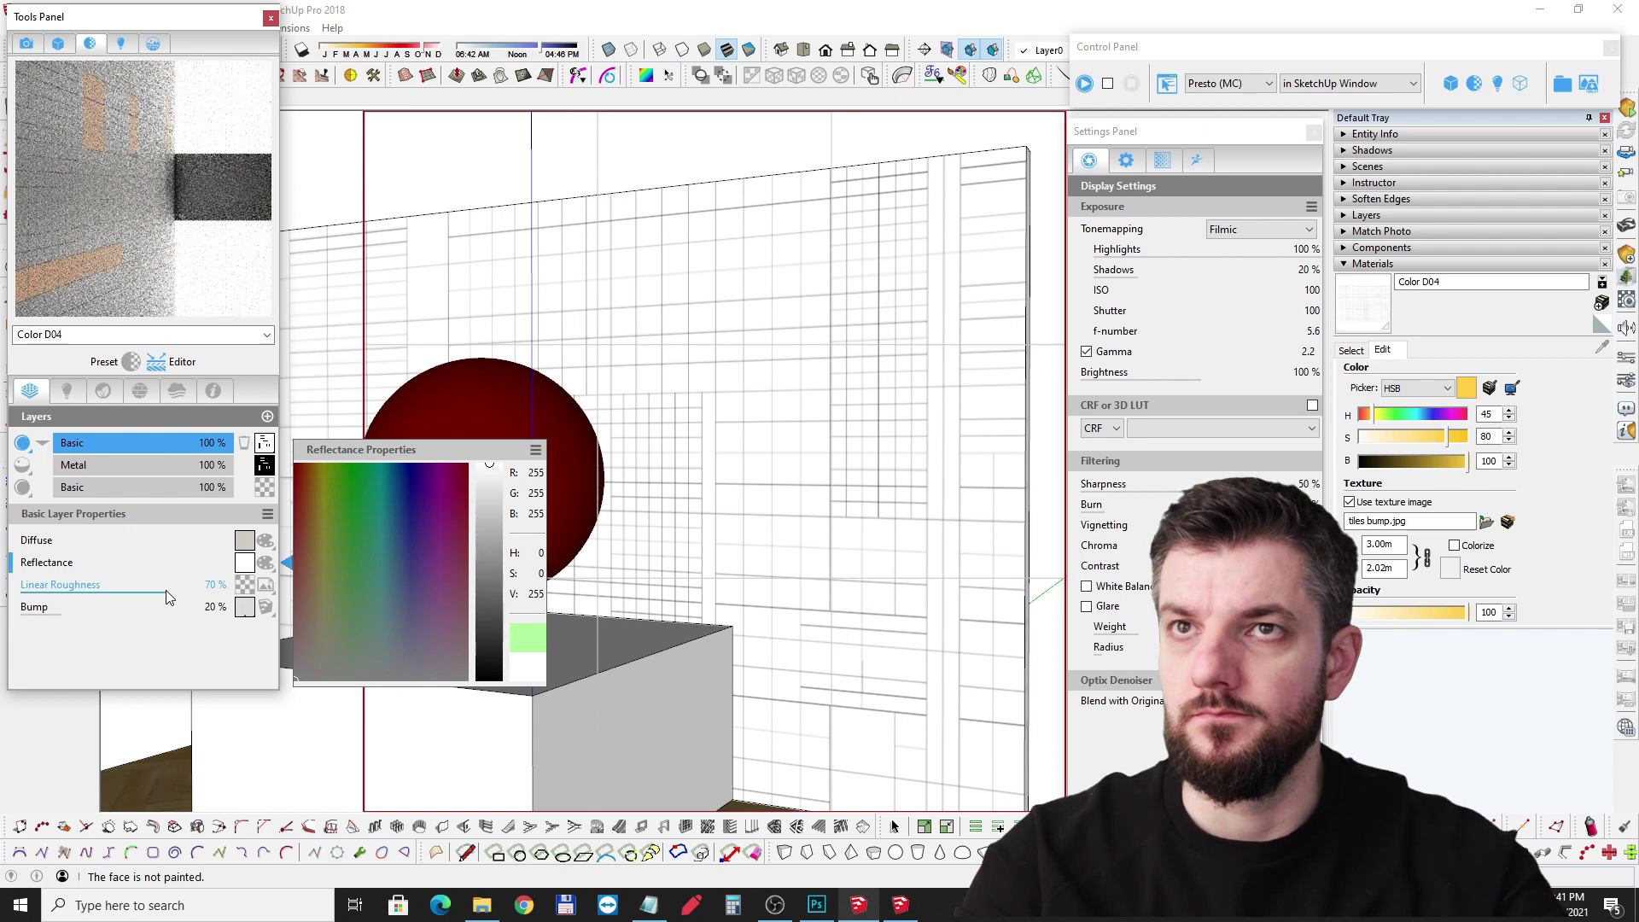
Step: Switch the material preview to a room showing a sphere against a checkered background
right_click(150, 203)
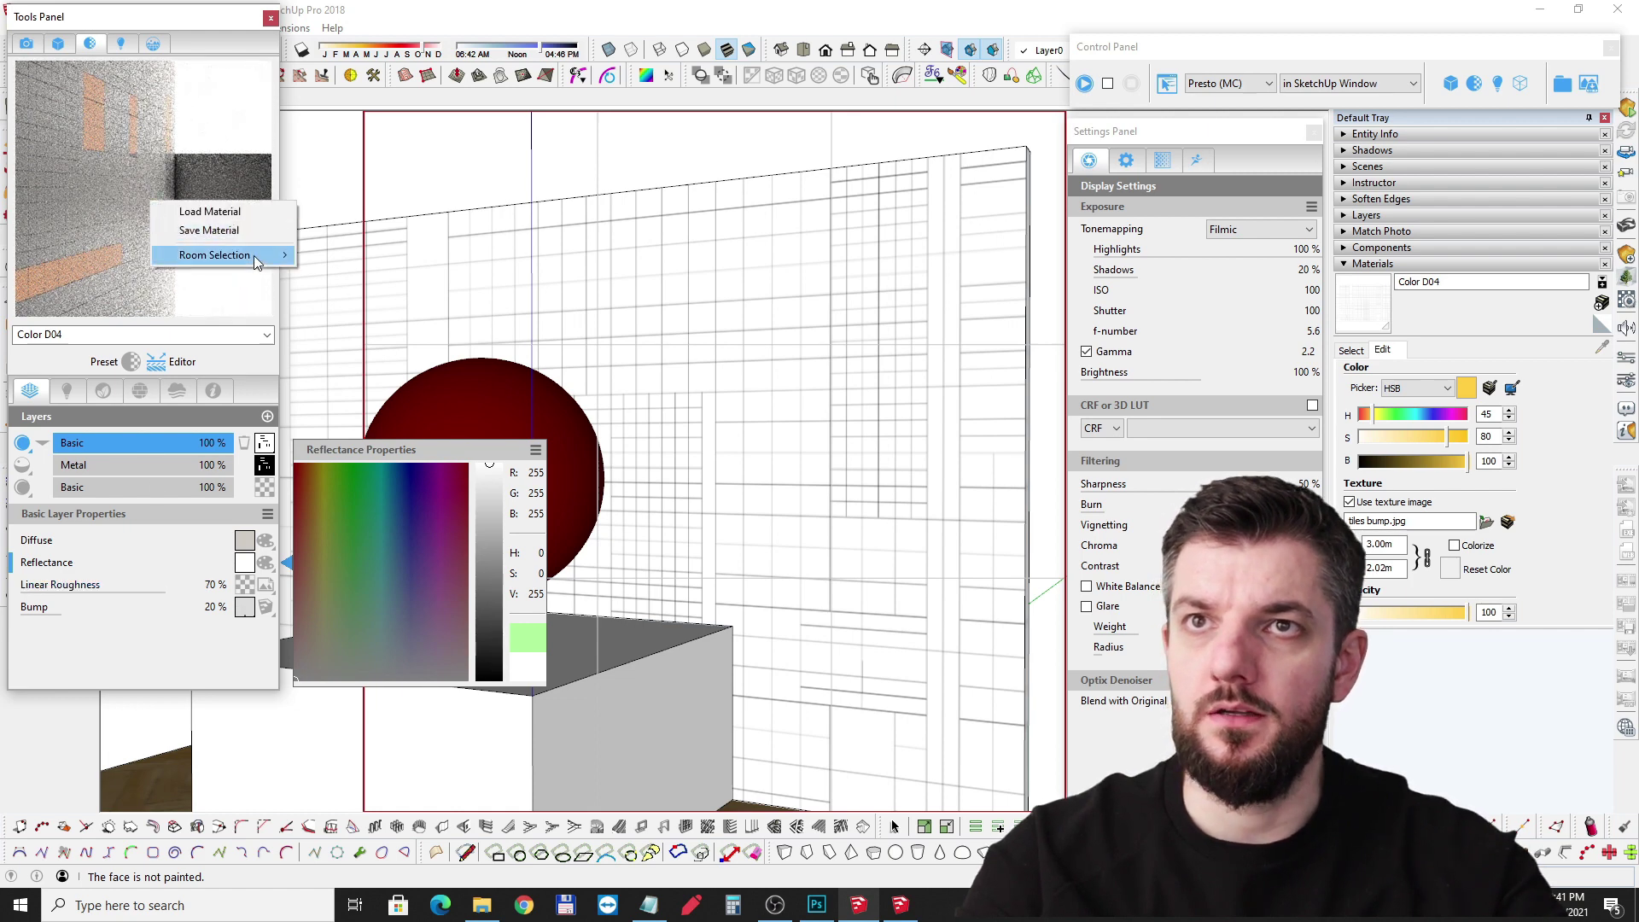
mouse_move(254, 258)
left_click(366, 389)
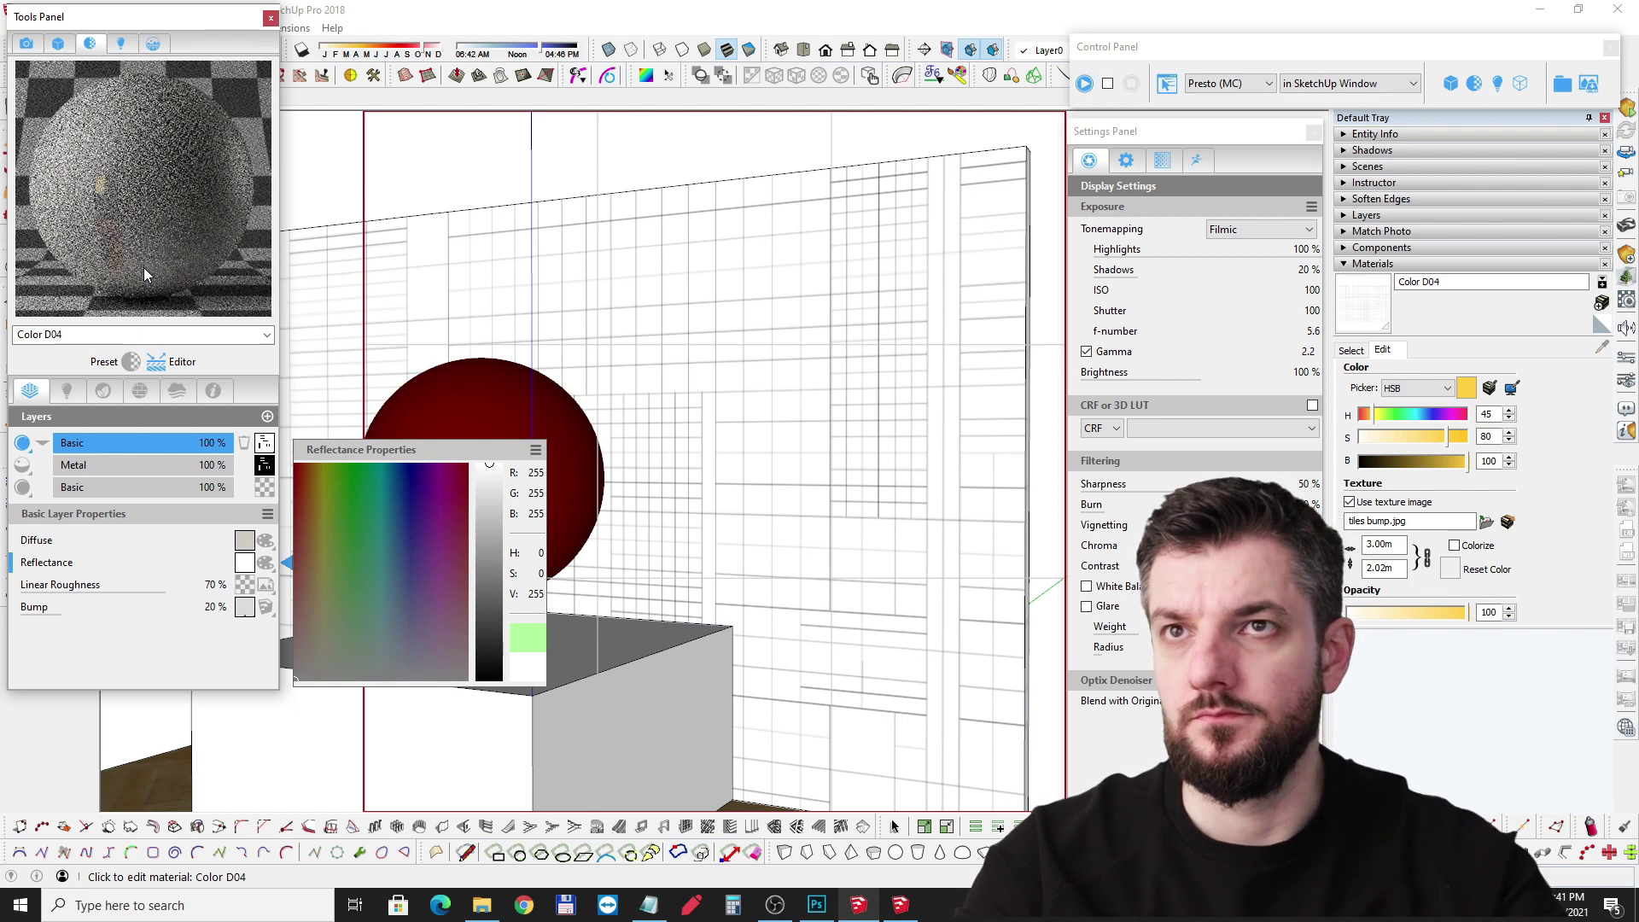
left_click(105, 466)
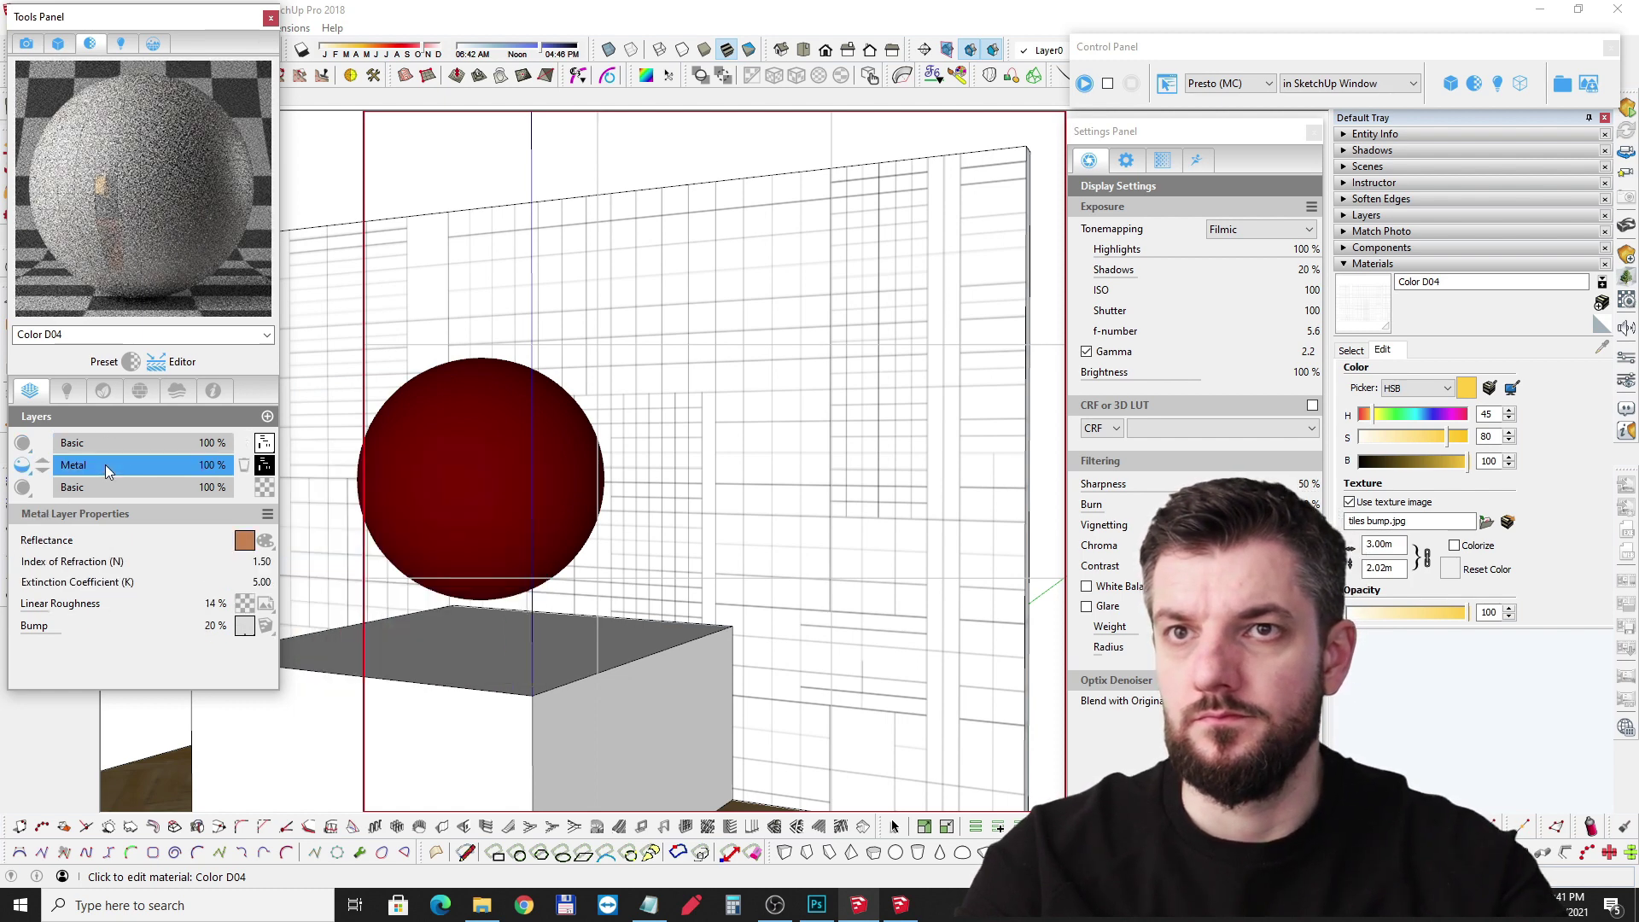
left_click(126, 445)
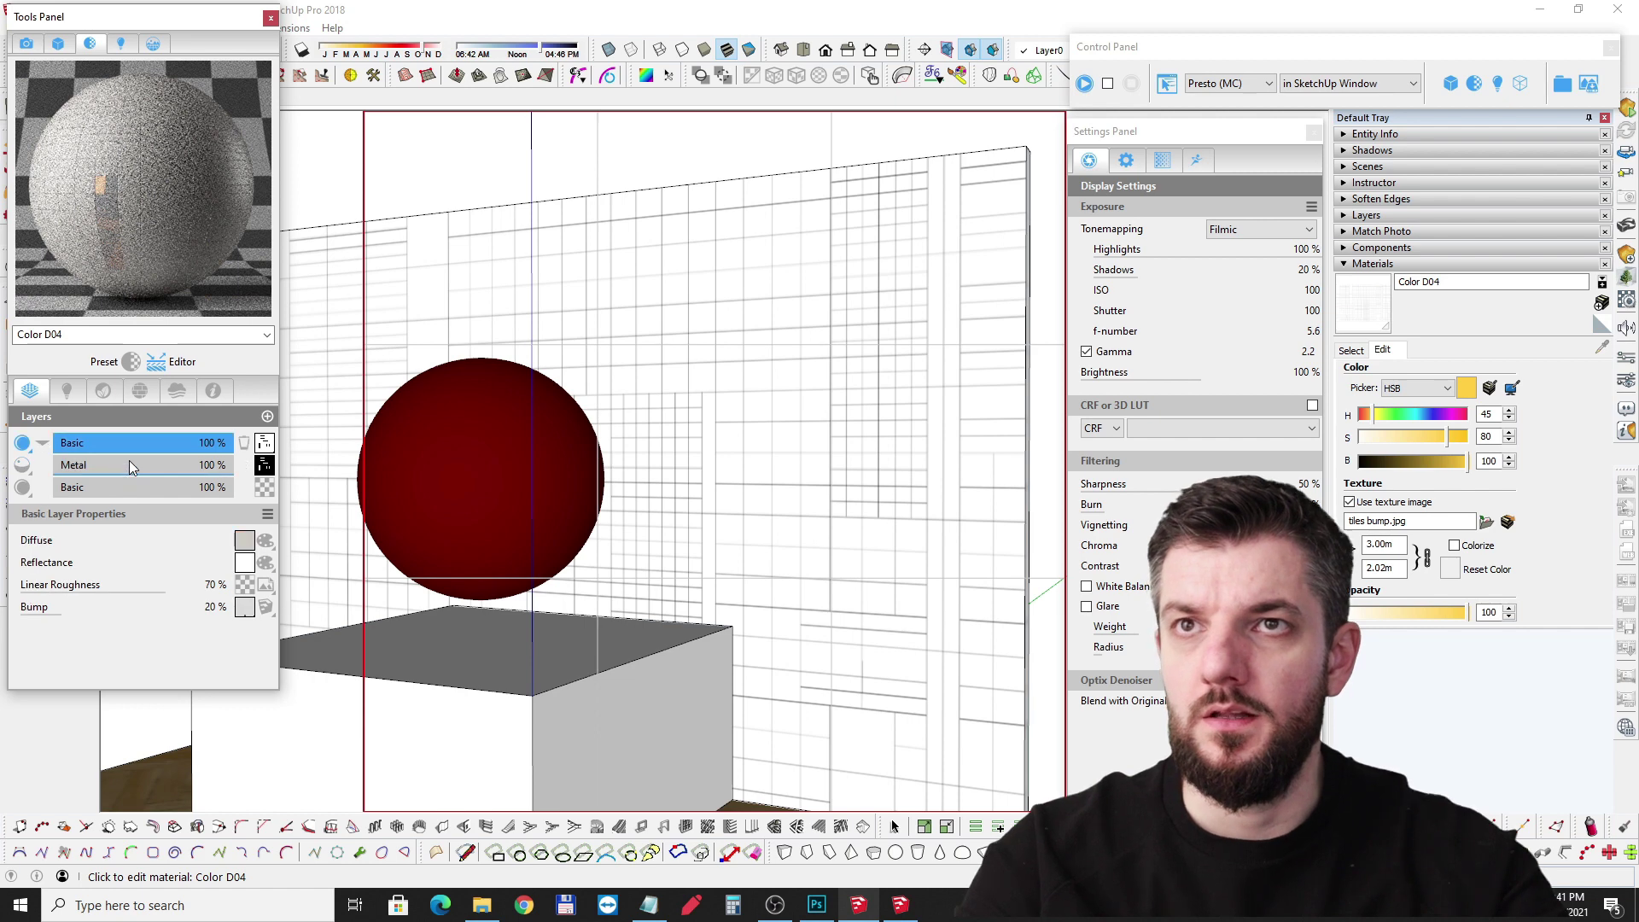
left_click(130, 465)
left_click(245, 540)
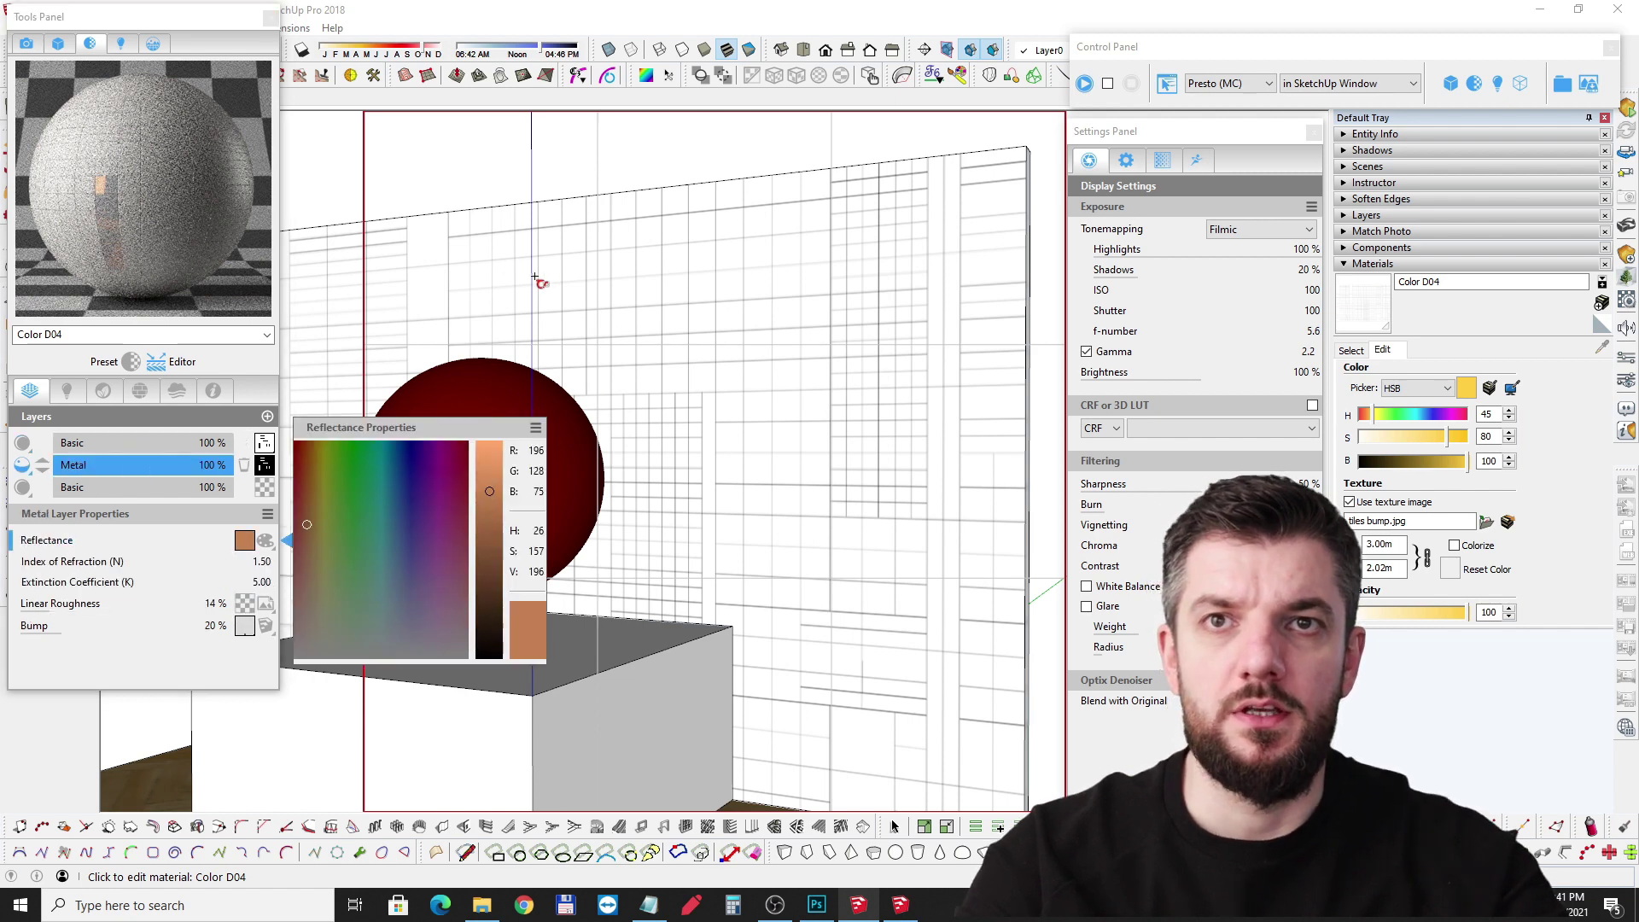
left_click(137, 535)
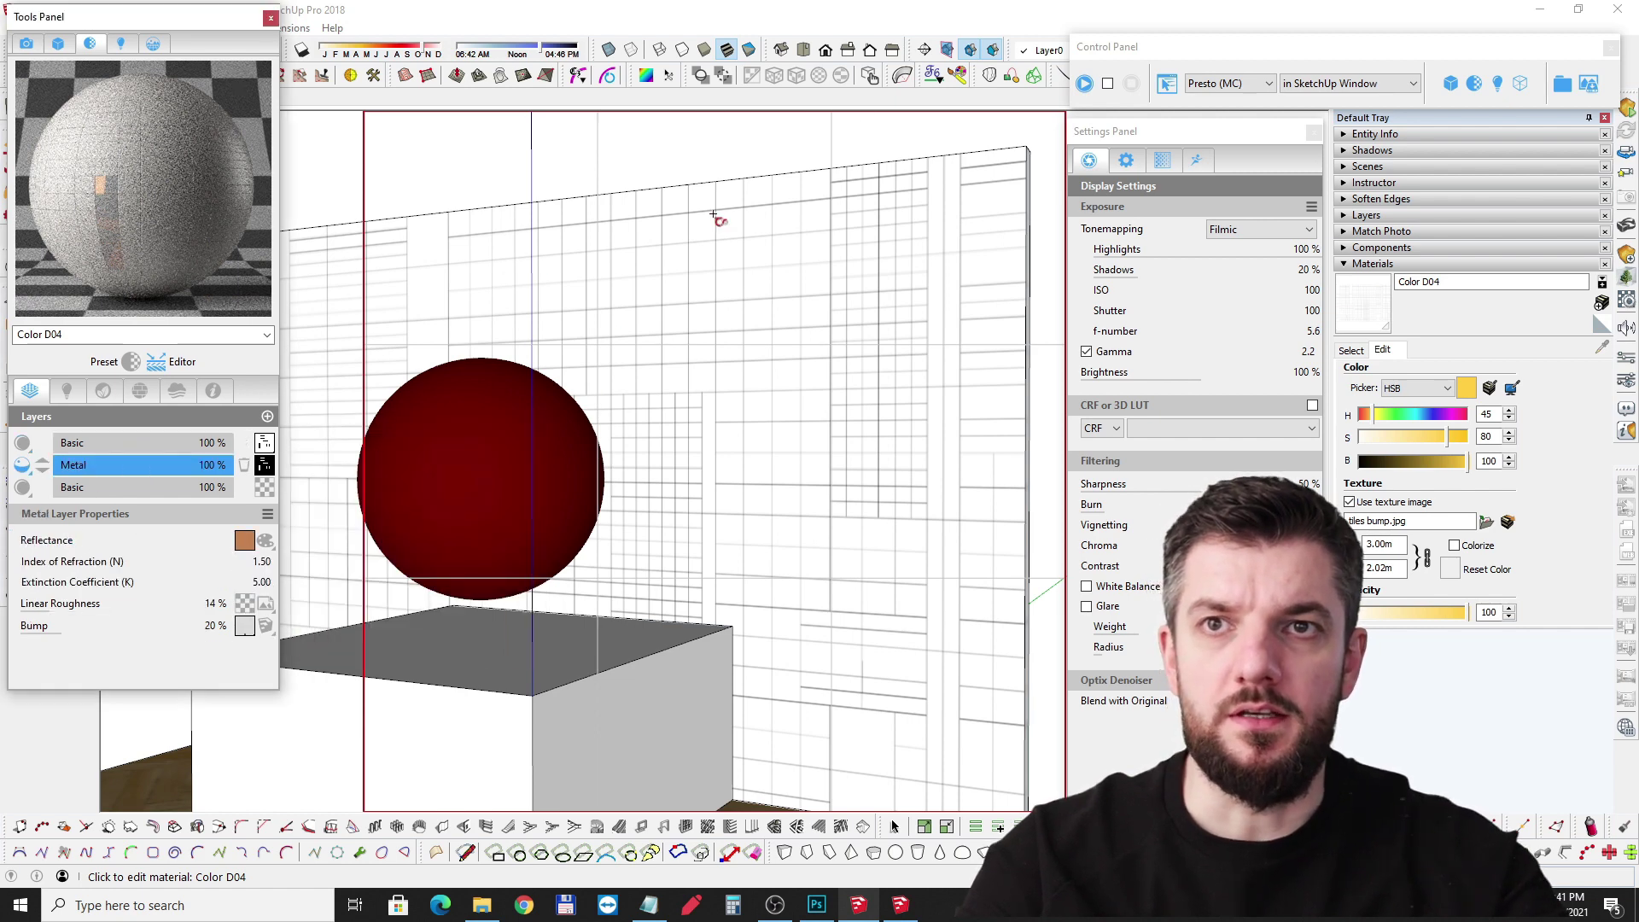
Step: Start the interactive Presto (MC) render in the SketchUp window to inspect the metal blocks on the tiled wall
left_click(1084, 83)
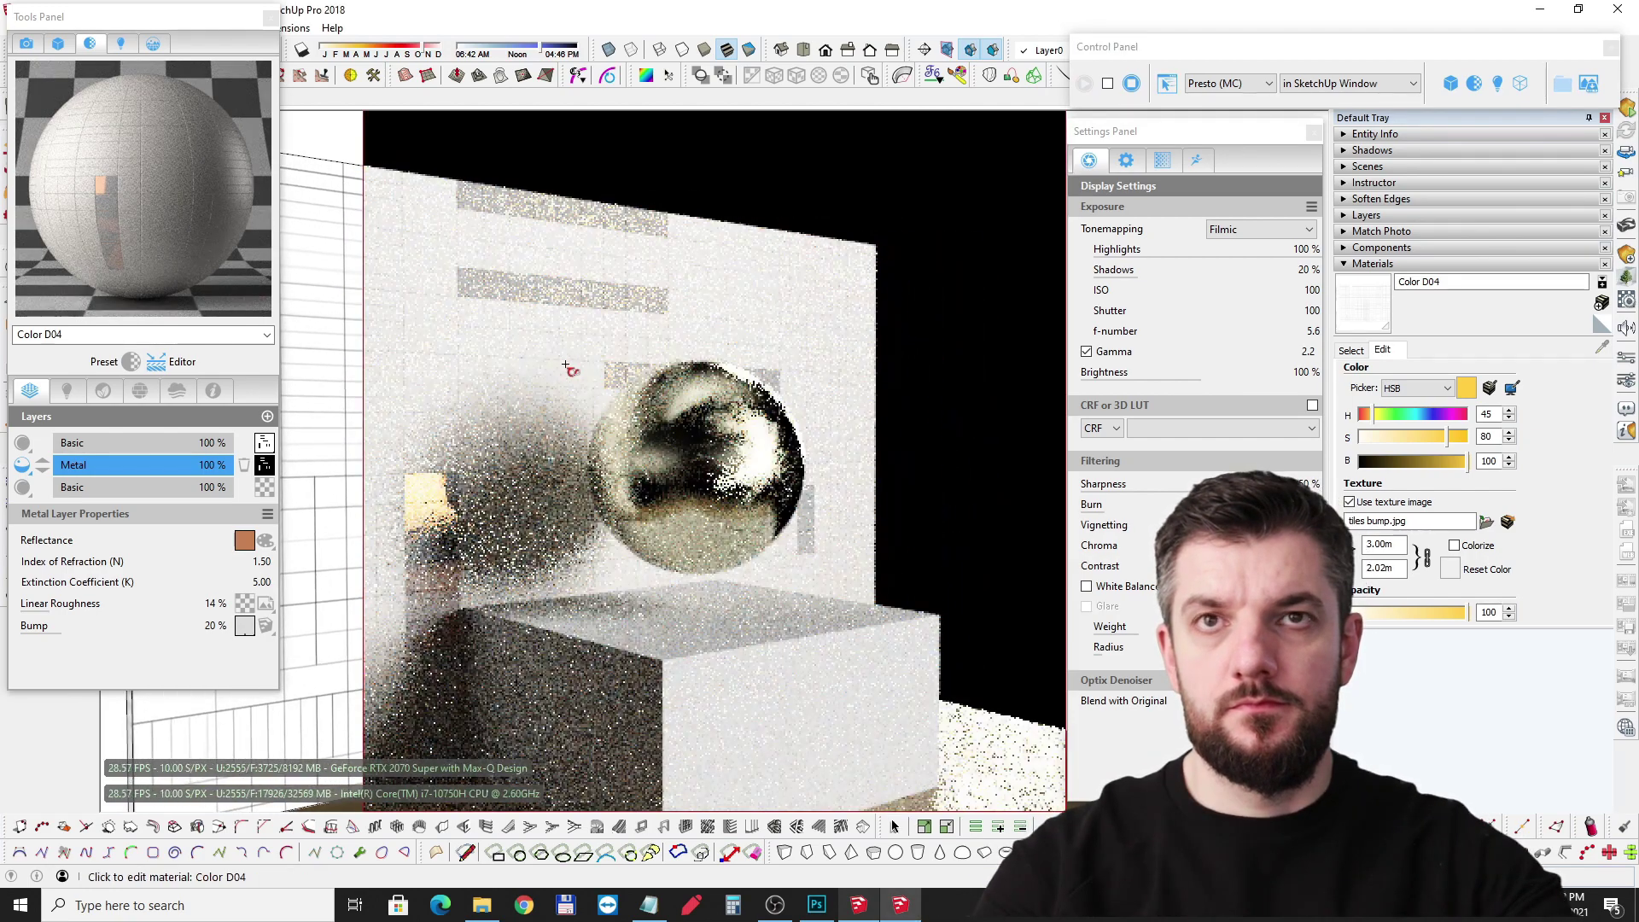
scroll(566, 364, "up", 1)
middle_click_drag(565, 364, 632, 370)
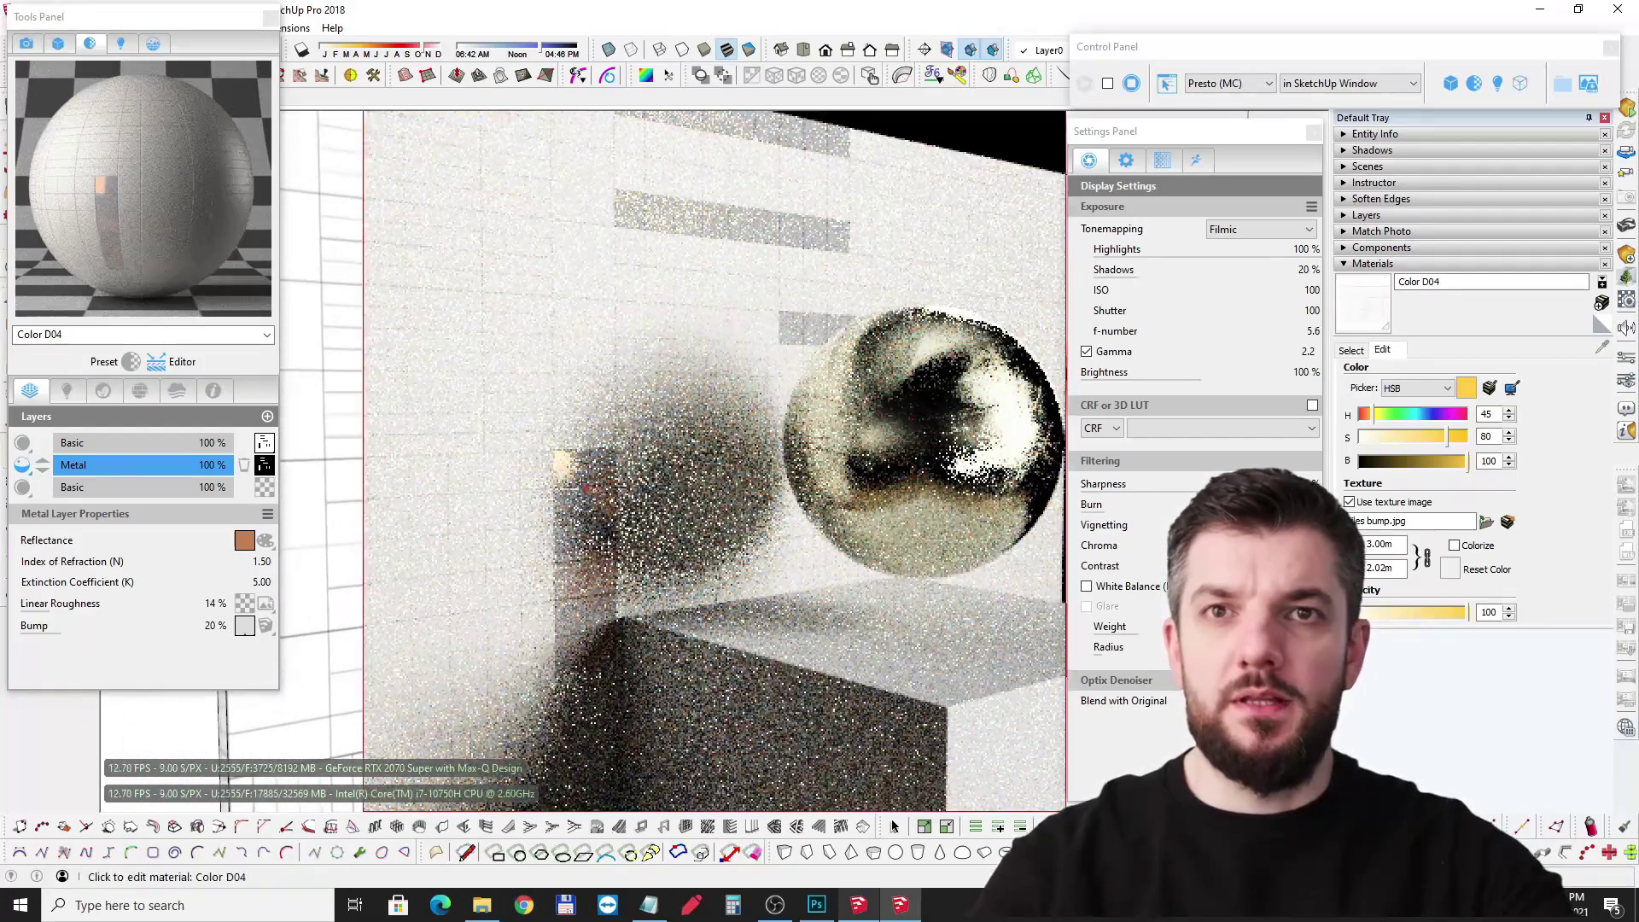
middle_click_drag(540, 448, 656, 458)
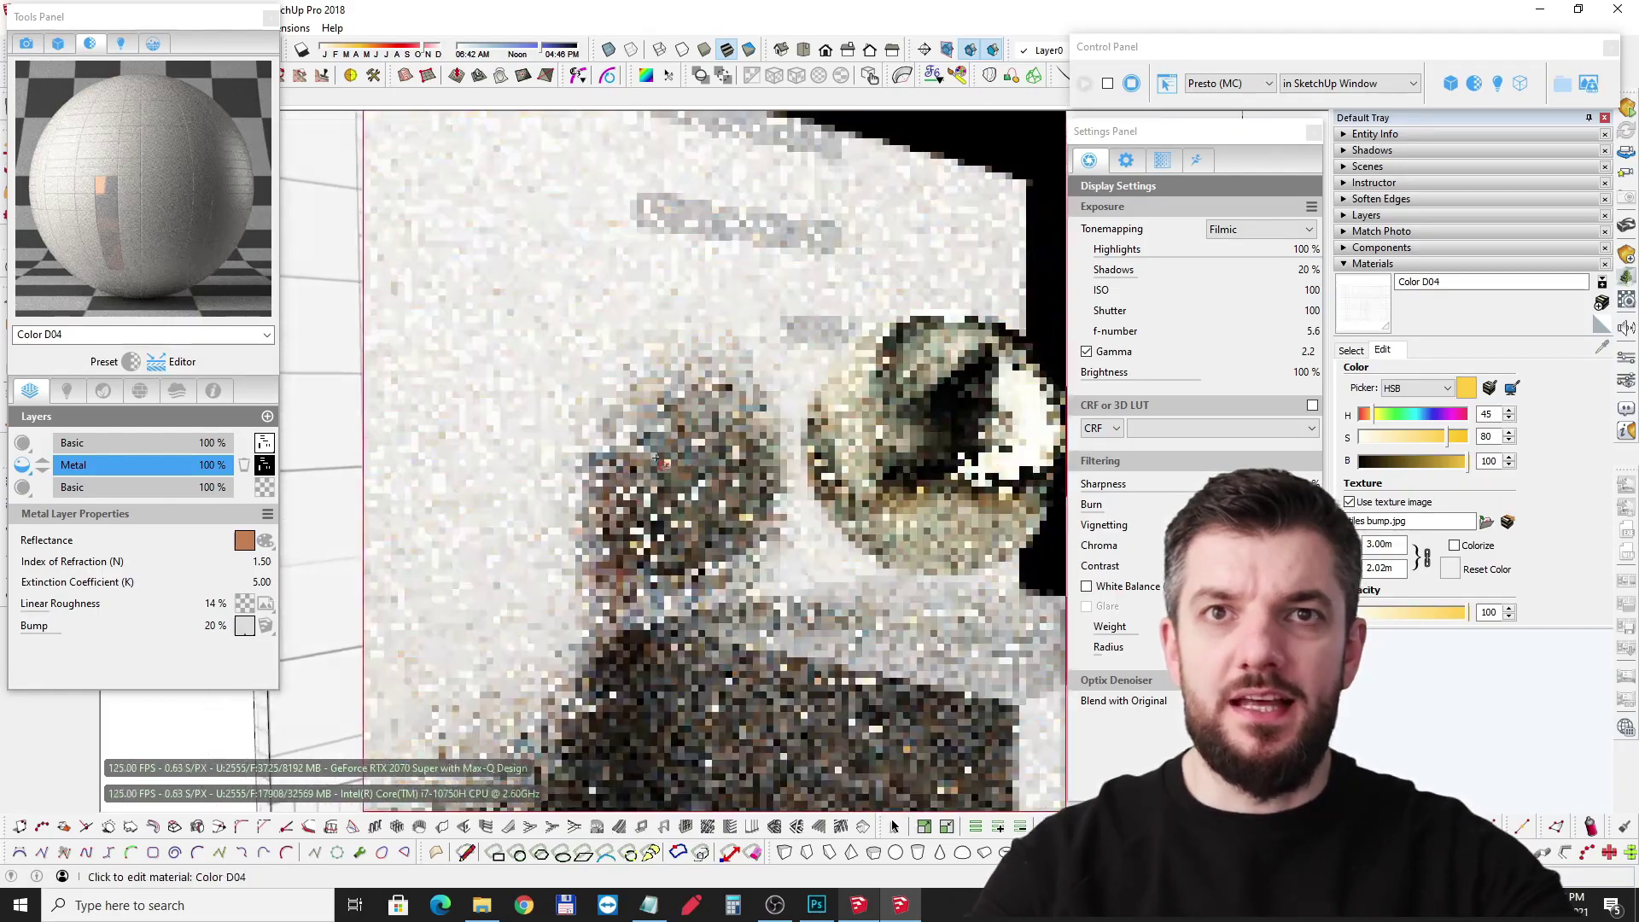
Step: Switch the Metal layer from linear to standard roughness and set the roughness to 49 %
left_click(114, 546)
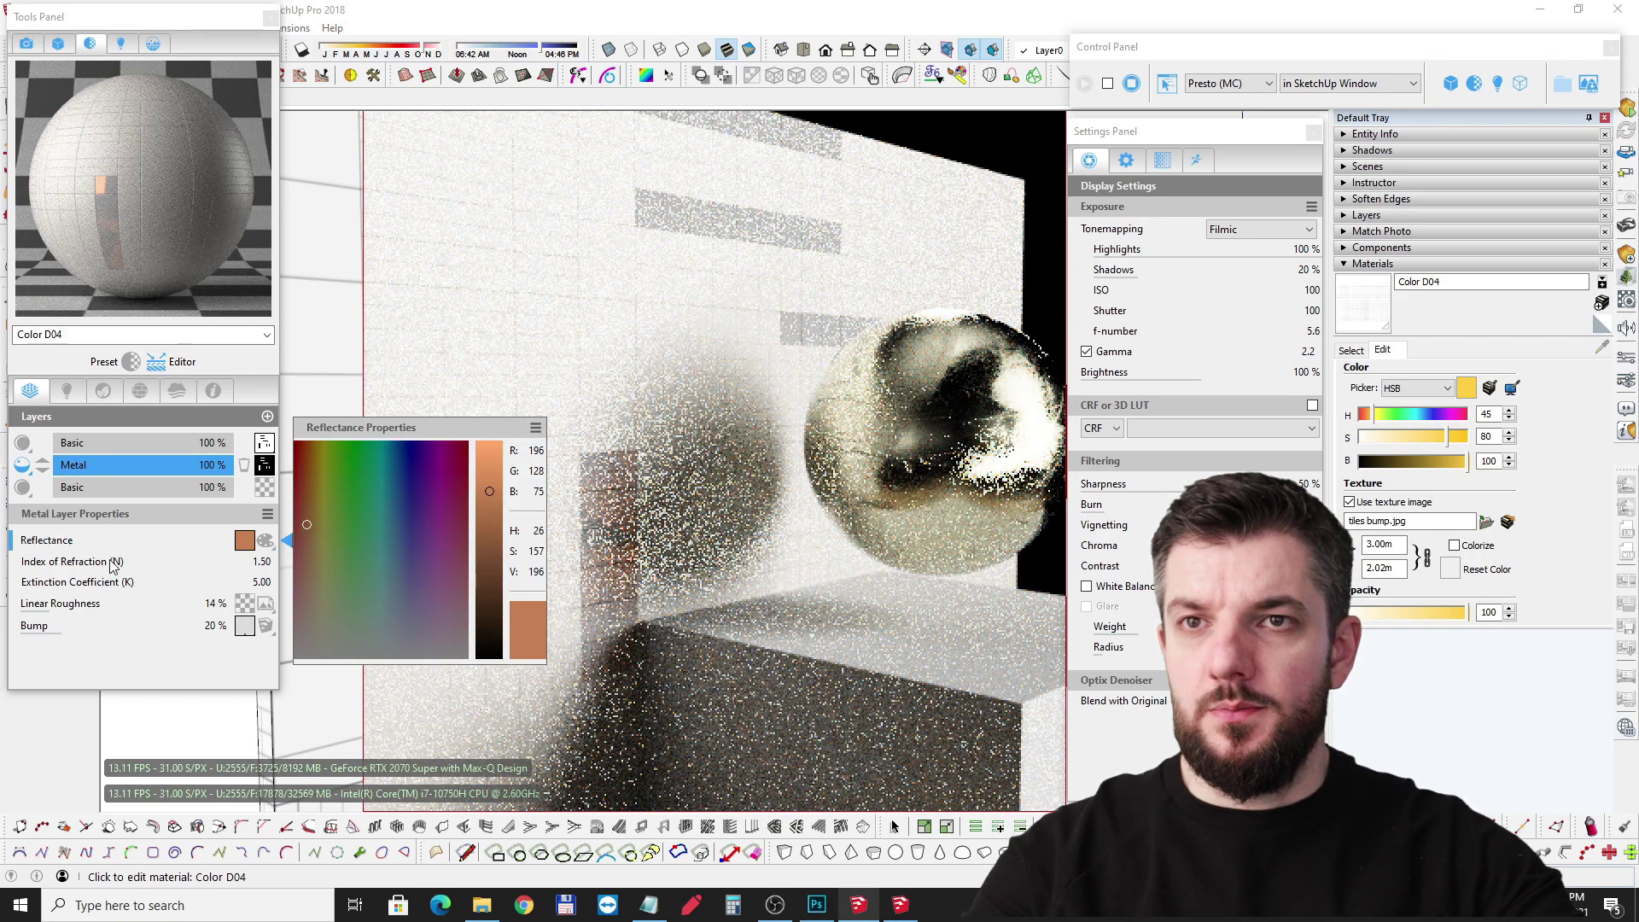
left_click(262, 518)
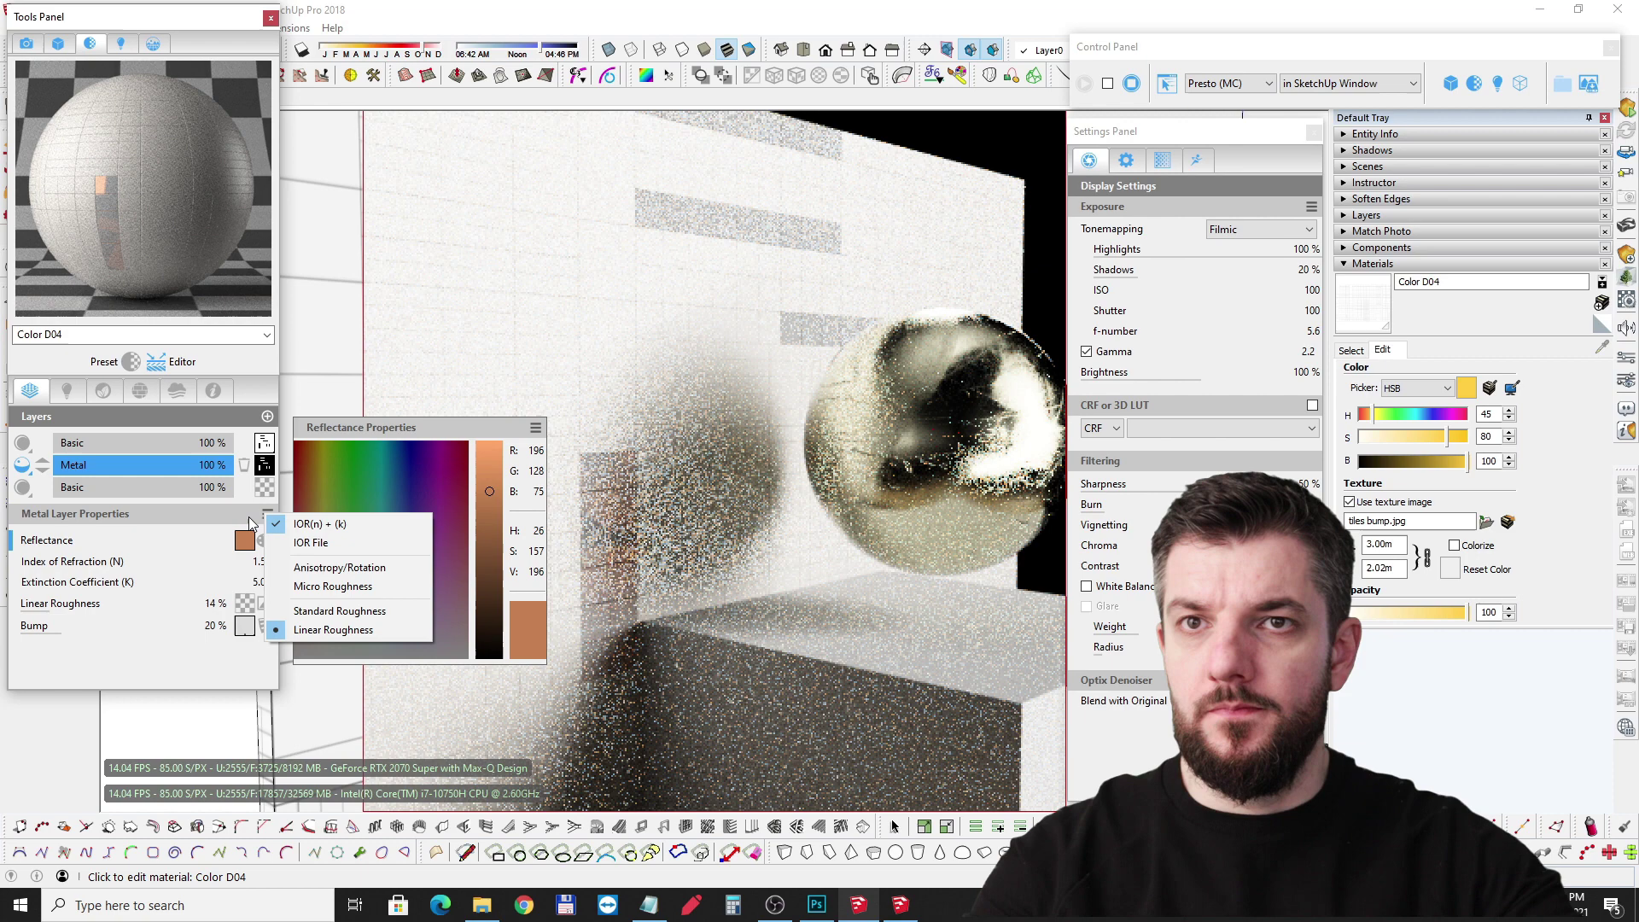
left_click(312, 610)
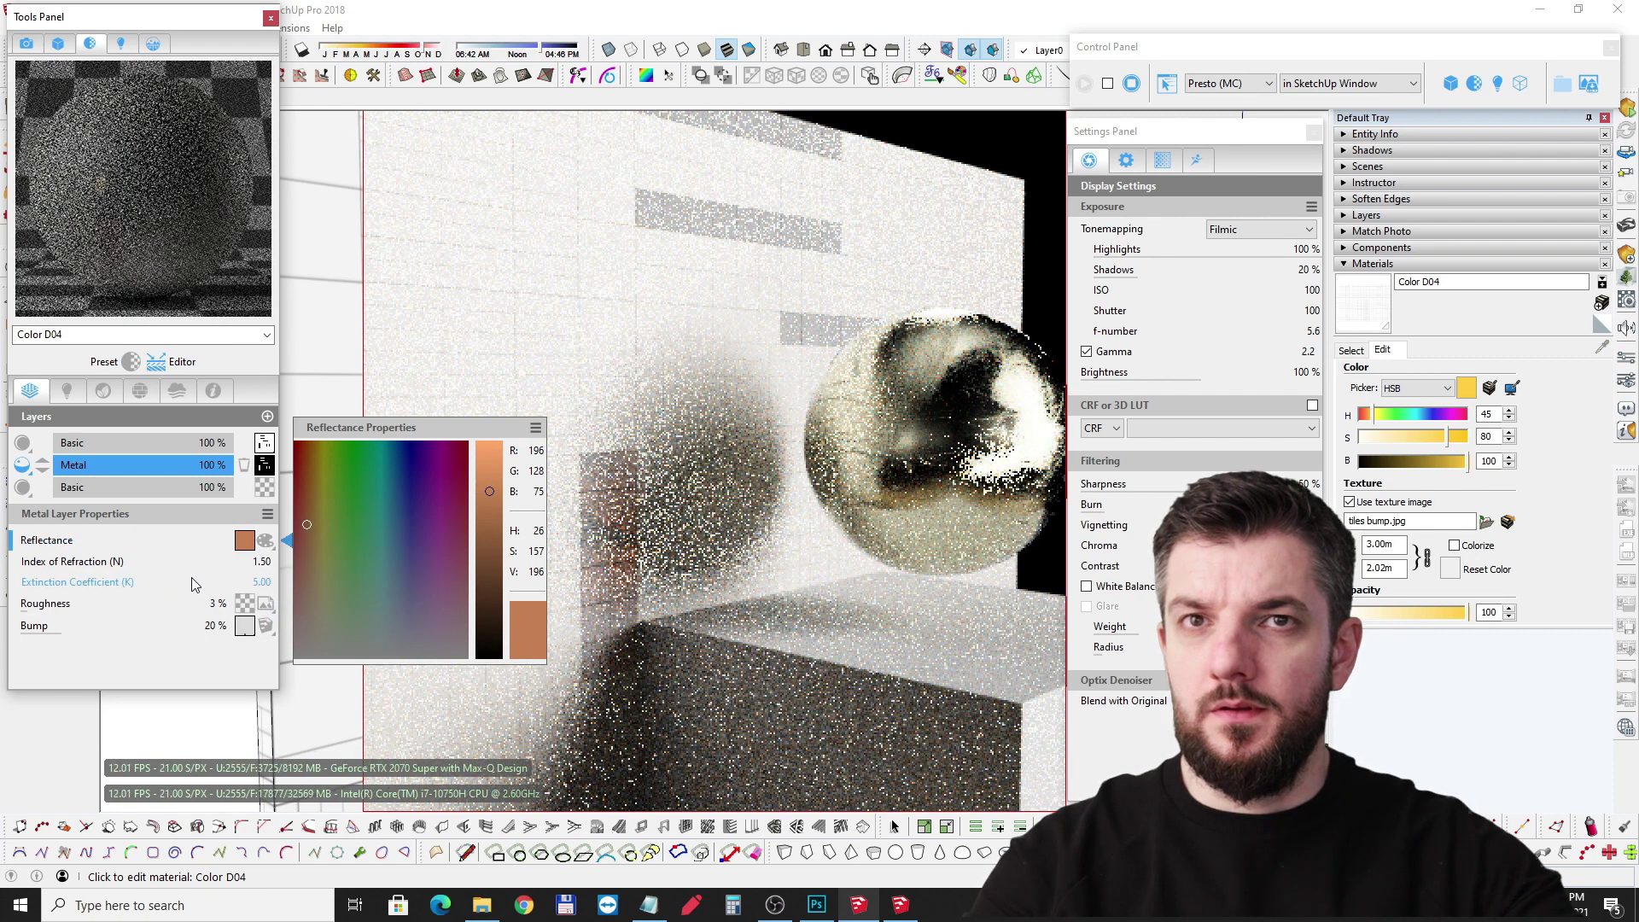
left_click_drag(53, 615, 107, 617)
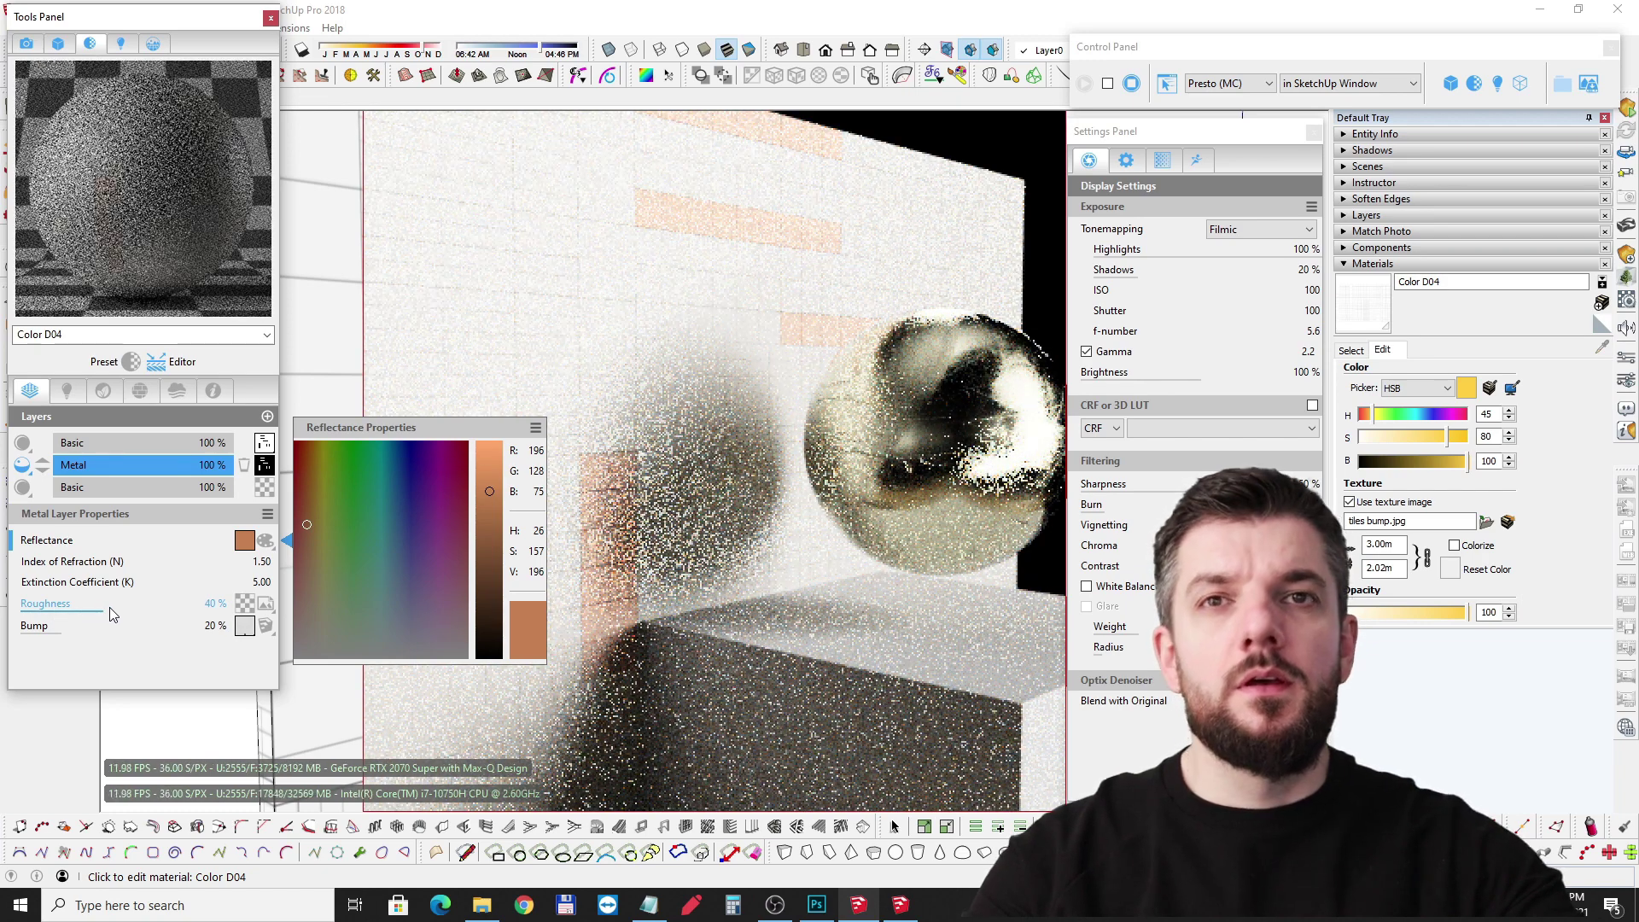
left_click_drag(109, 613, 124, 618)
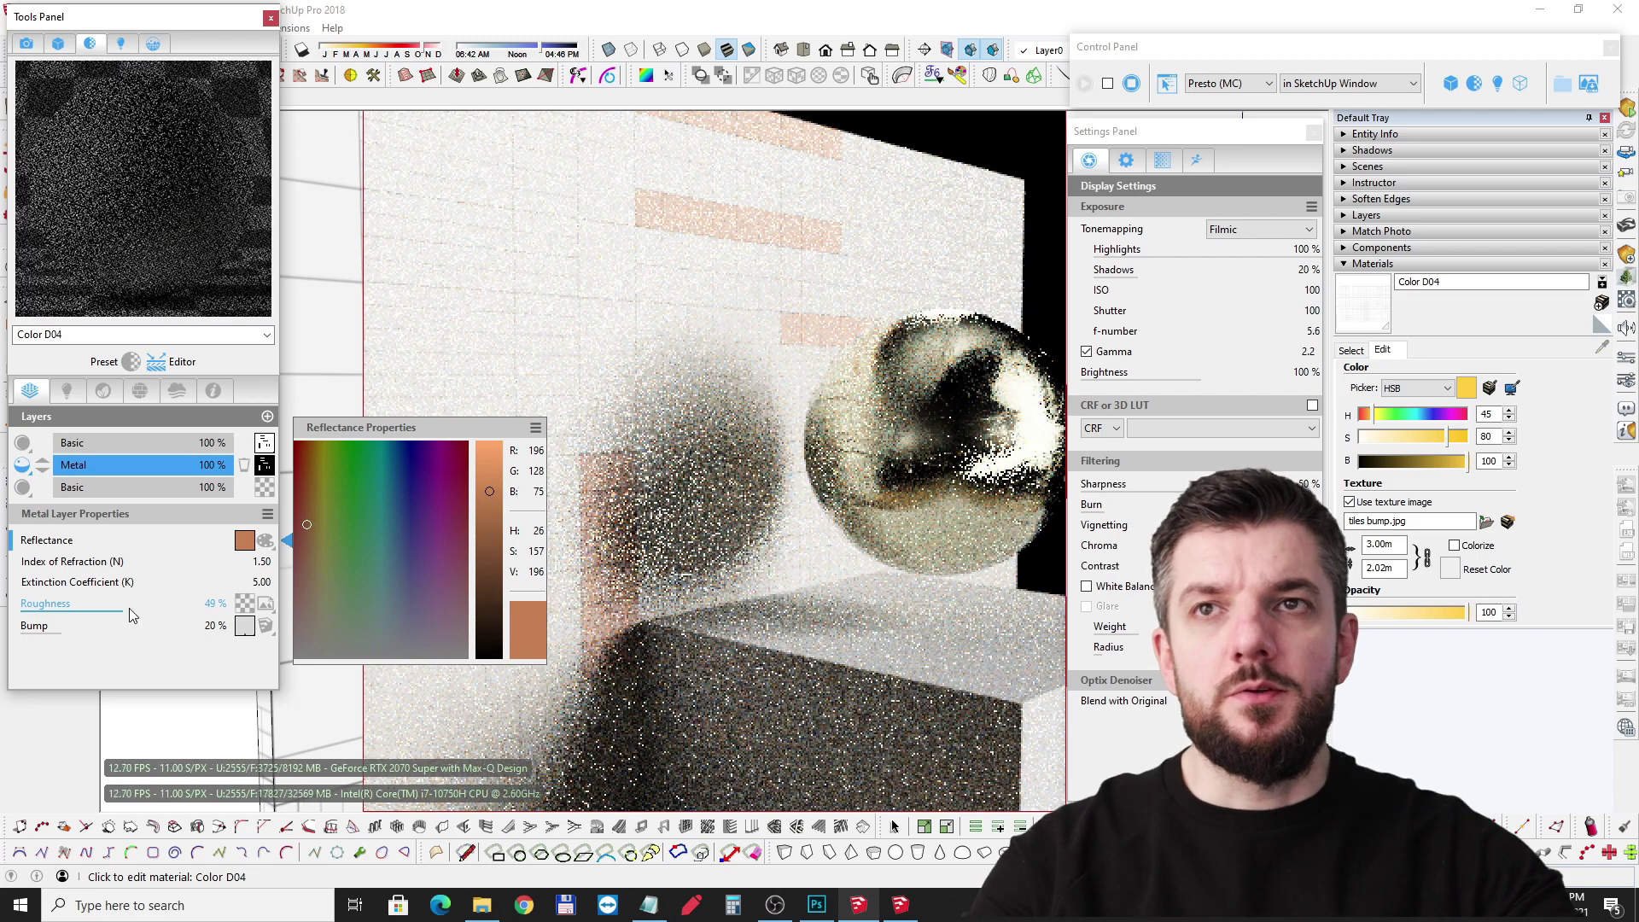
Step: Lower the Metal layer's roughness to 43 % and check the copper blocks in the render
scroll(763, 453, "up", 3)
scroll(763, 453, "down", 3)
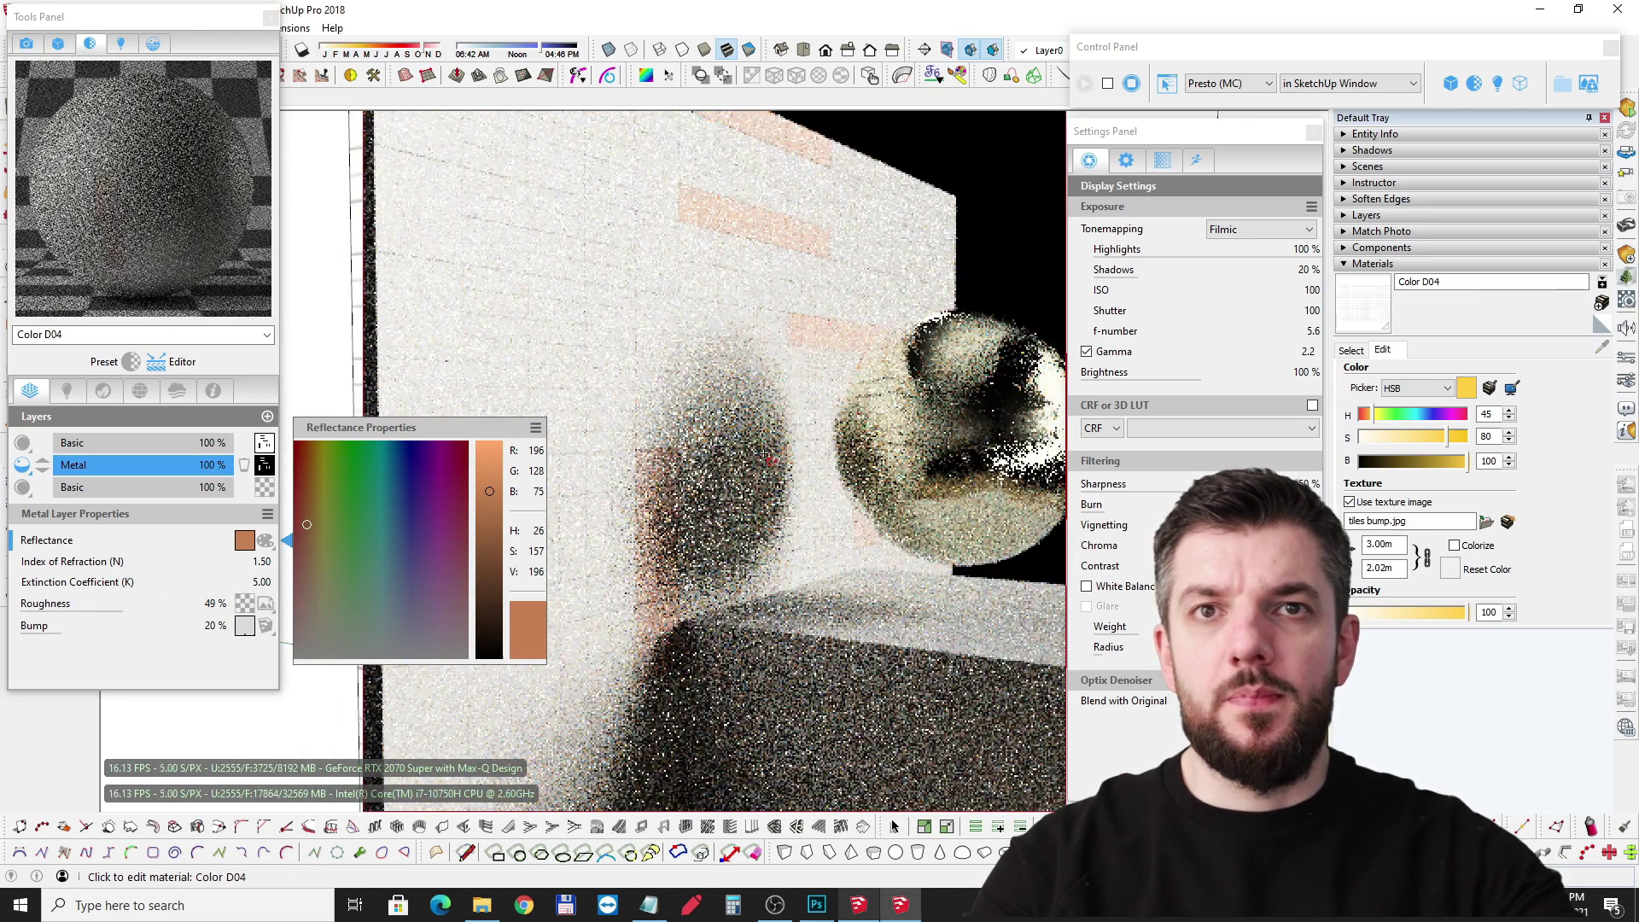
scroll(696, 349, "up", 5)
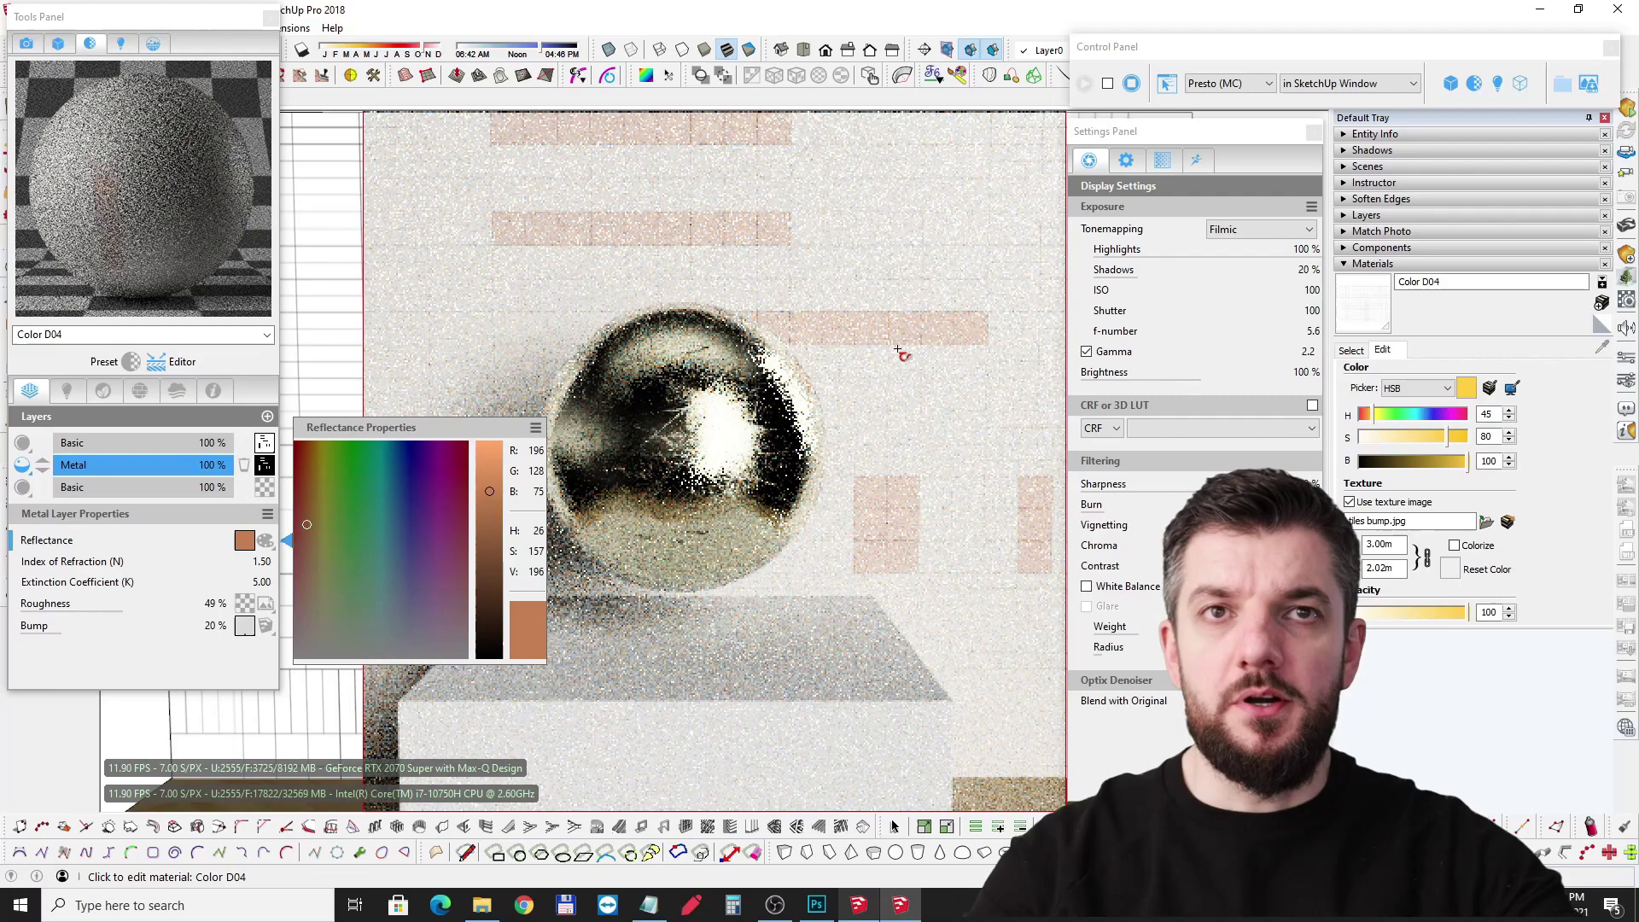
middle_click_drag(898, 348, 641, 309)
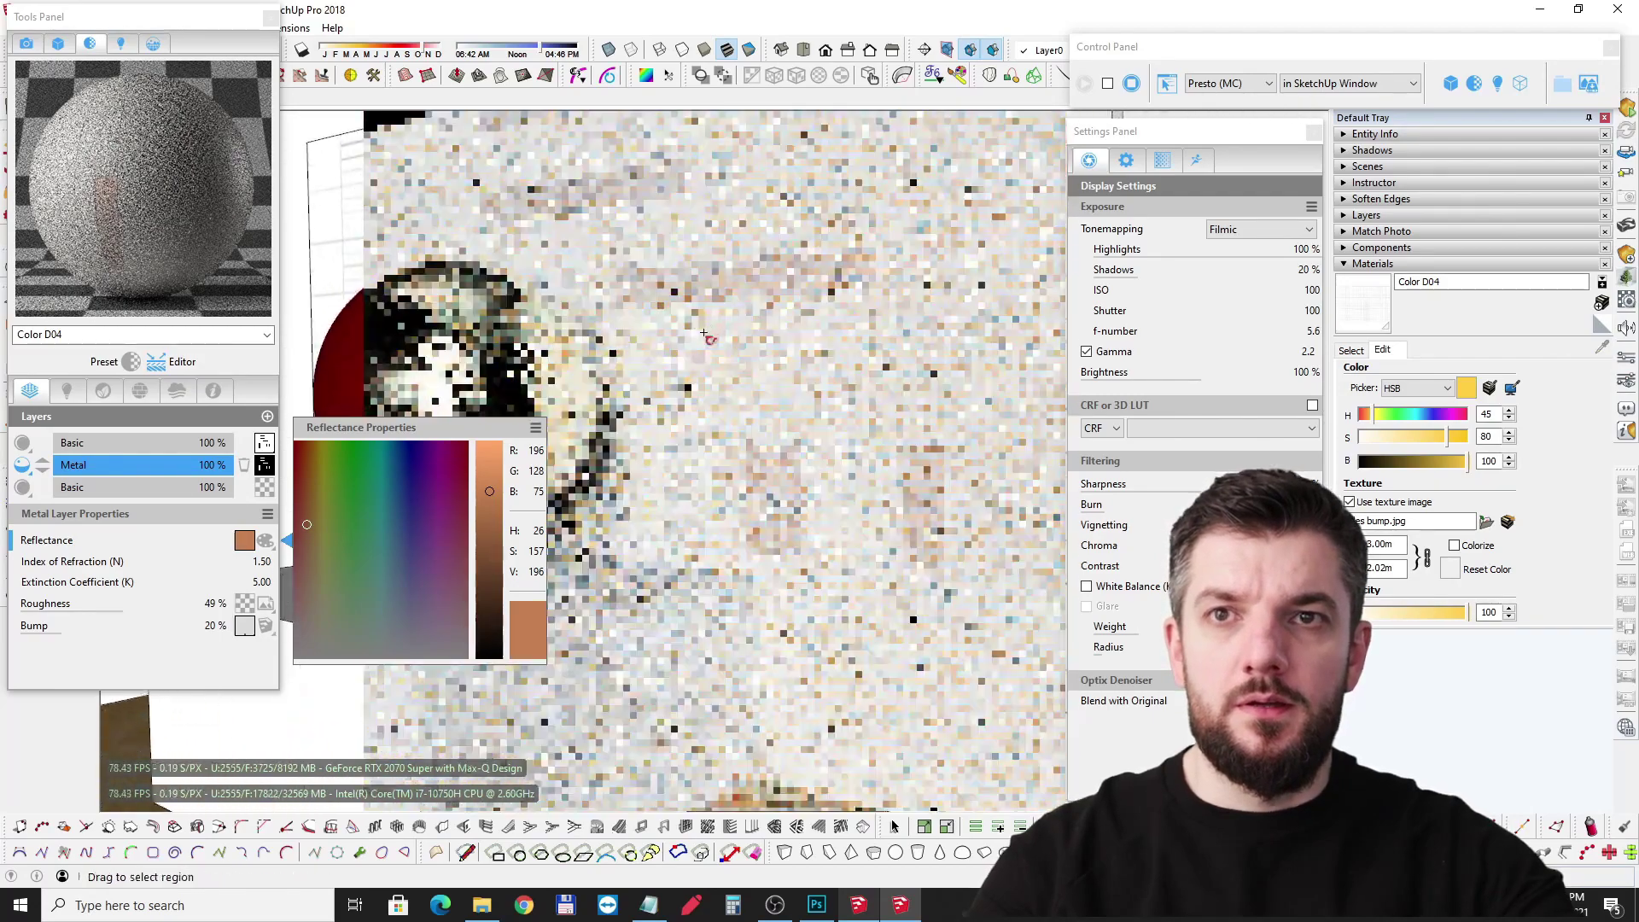
middle_click_drag(762, 322, 1063, 312)
middle_click_drag(552, 227, 695, 300, "shift")
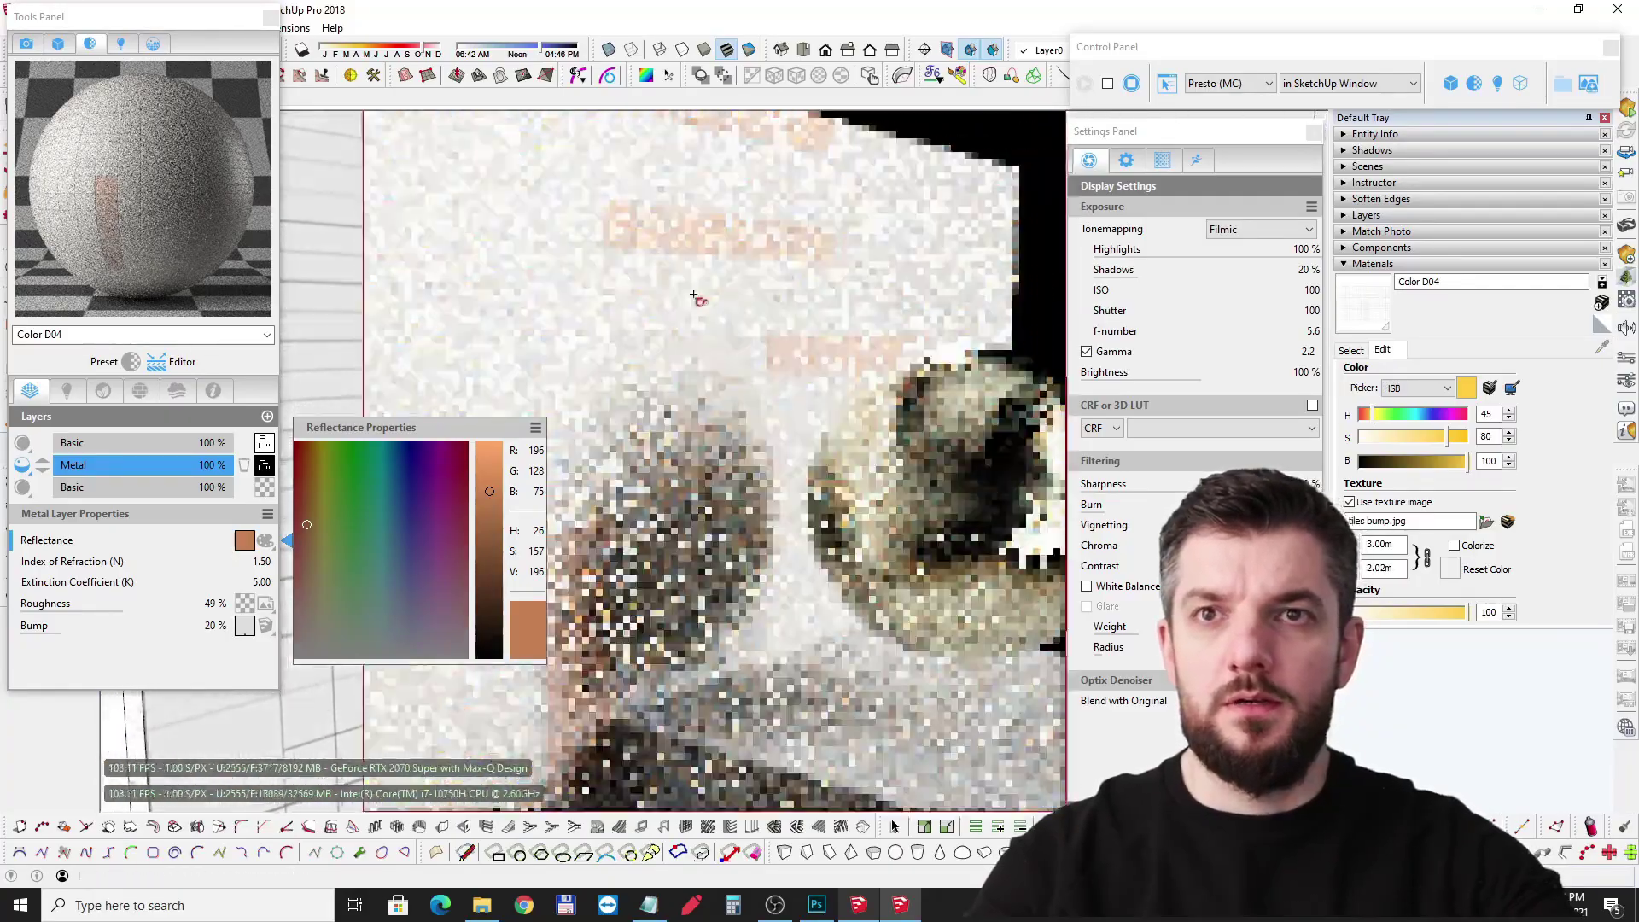
left_click_drag(124, 617, 90, 620)
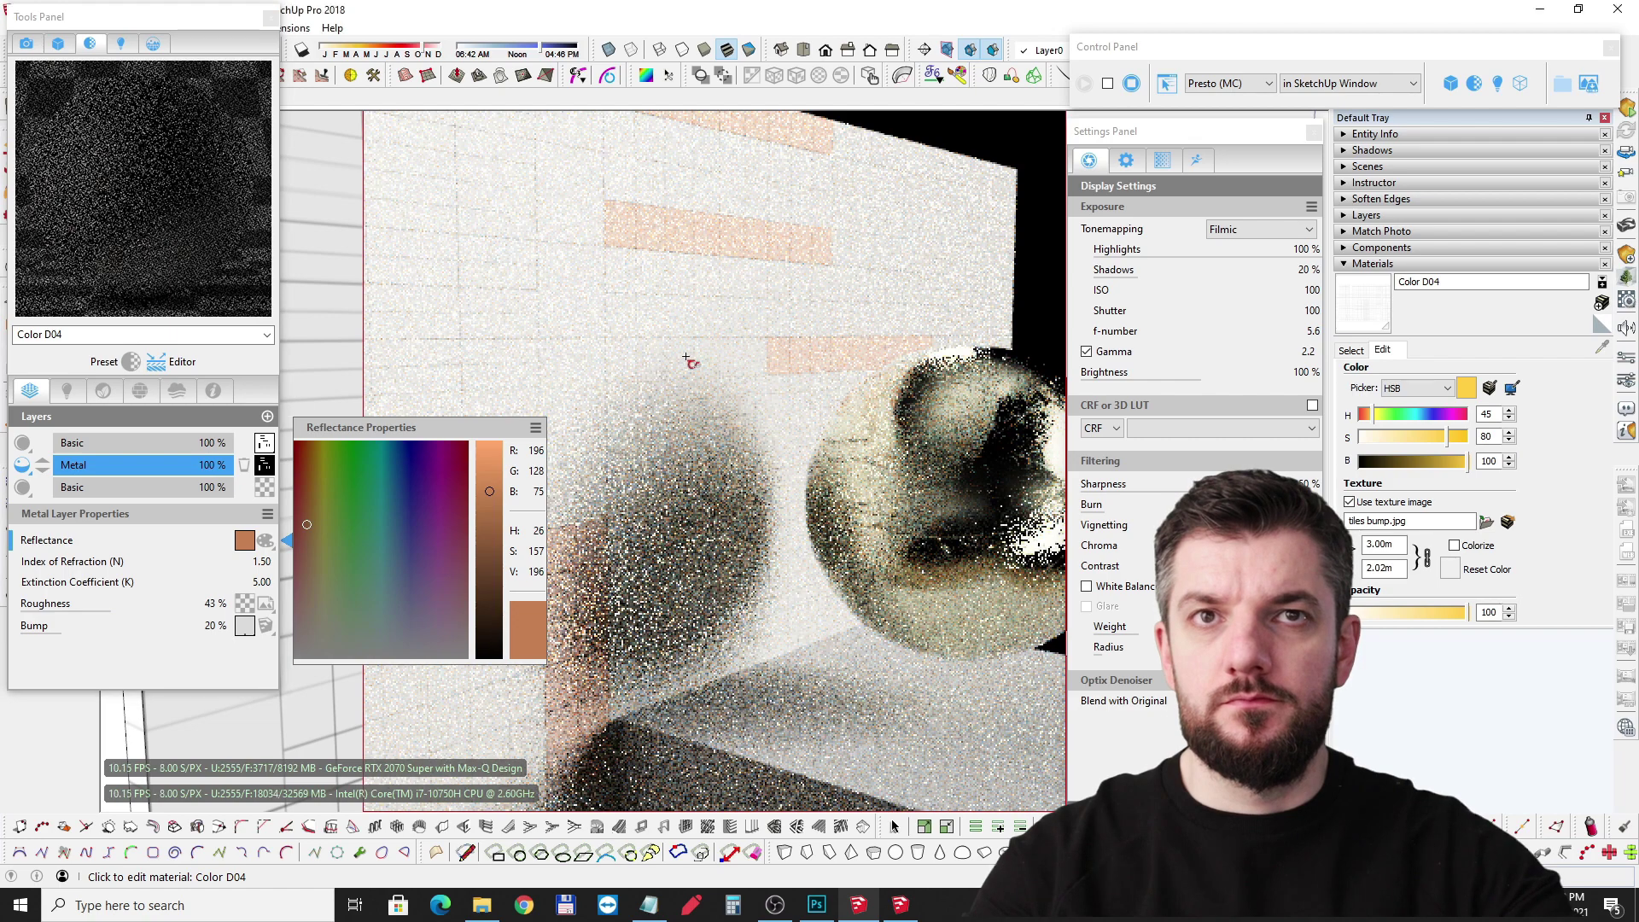
middle_click_drag(687, 359, 675, 316)
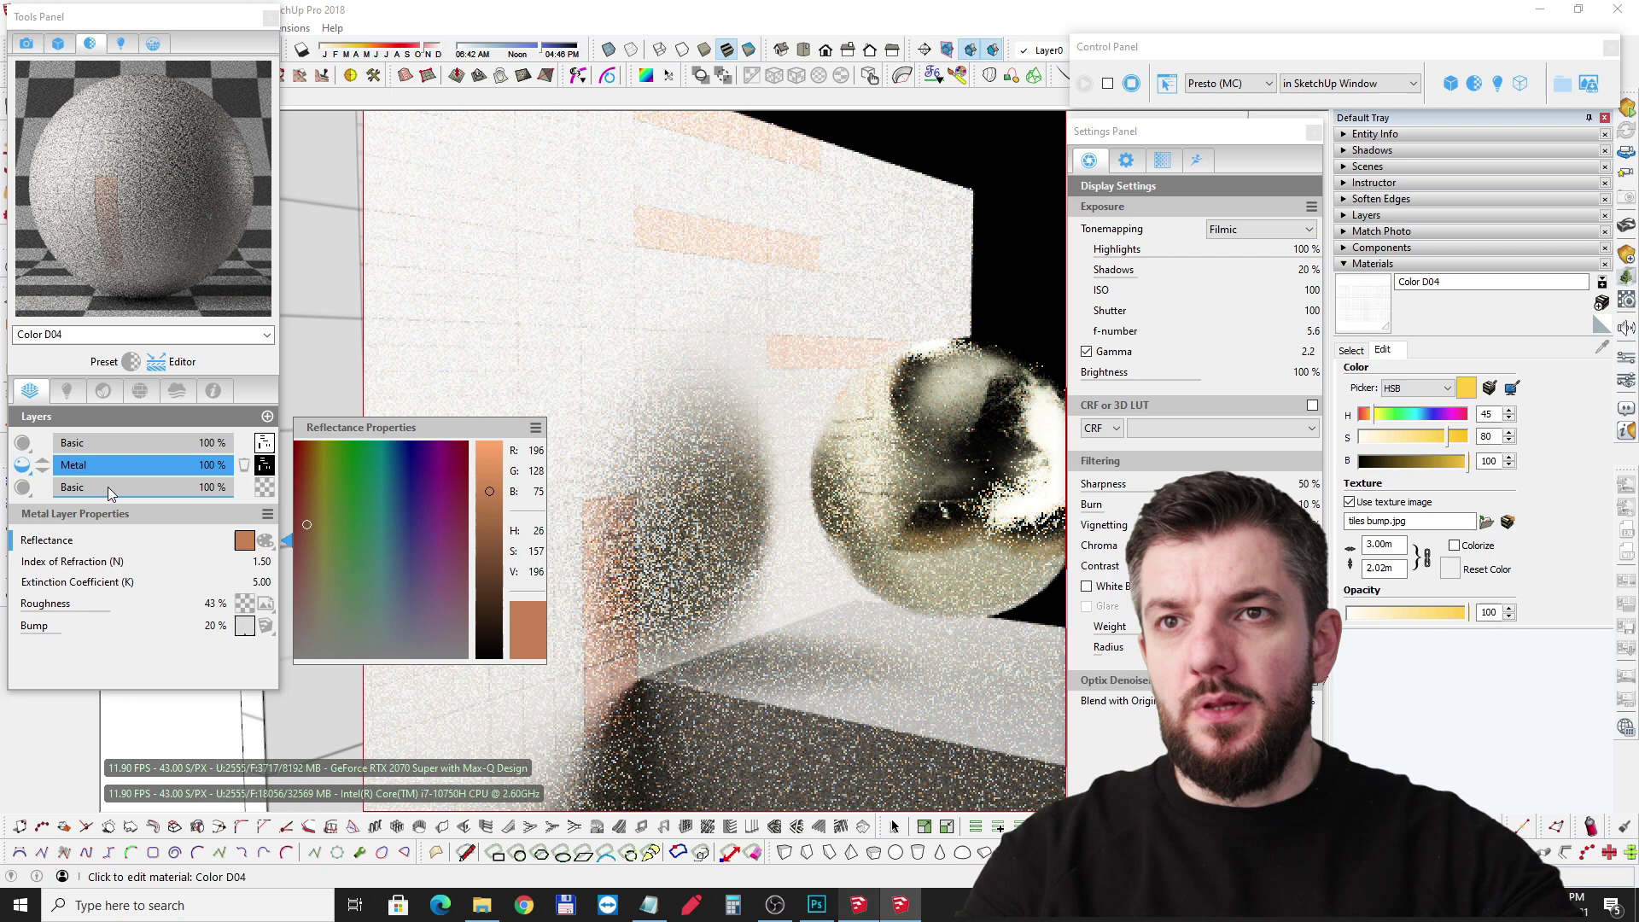
Step: Darken the bottom Basic layer's diffuse texture by setting its brightness to -54
left_click(142, 489)
left_click(144, 490)
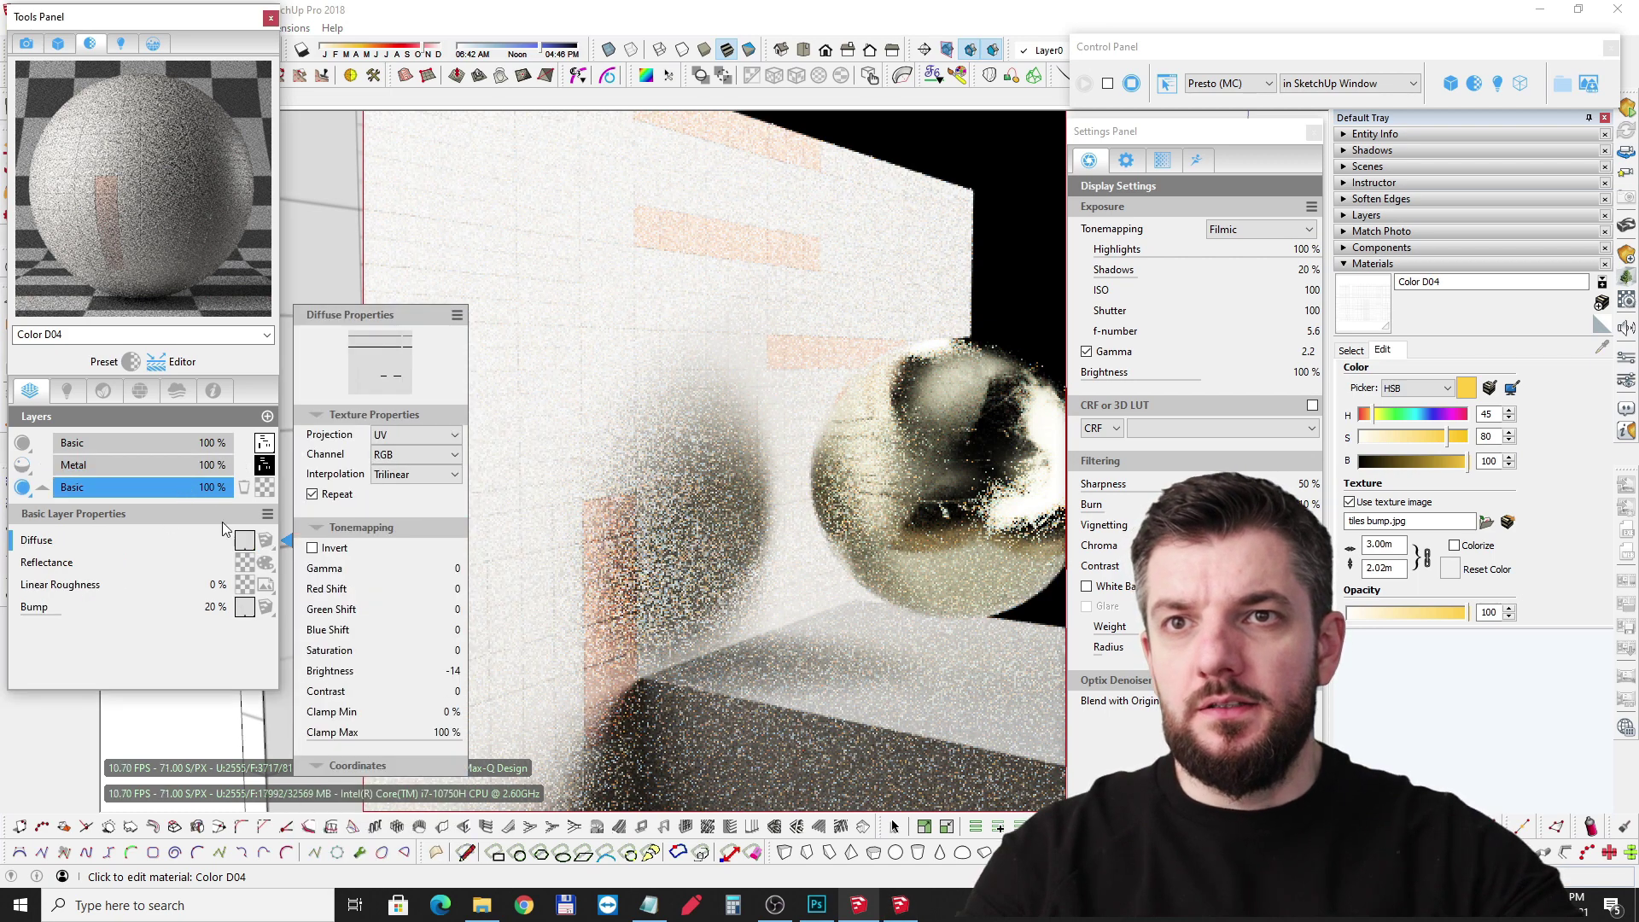
left_click(140, 548)
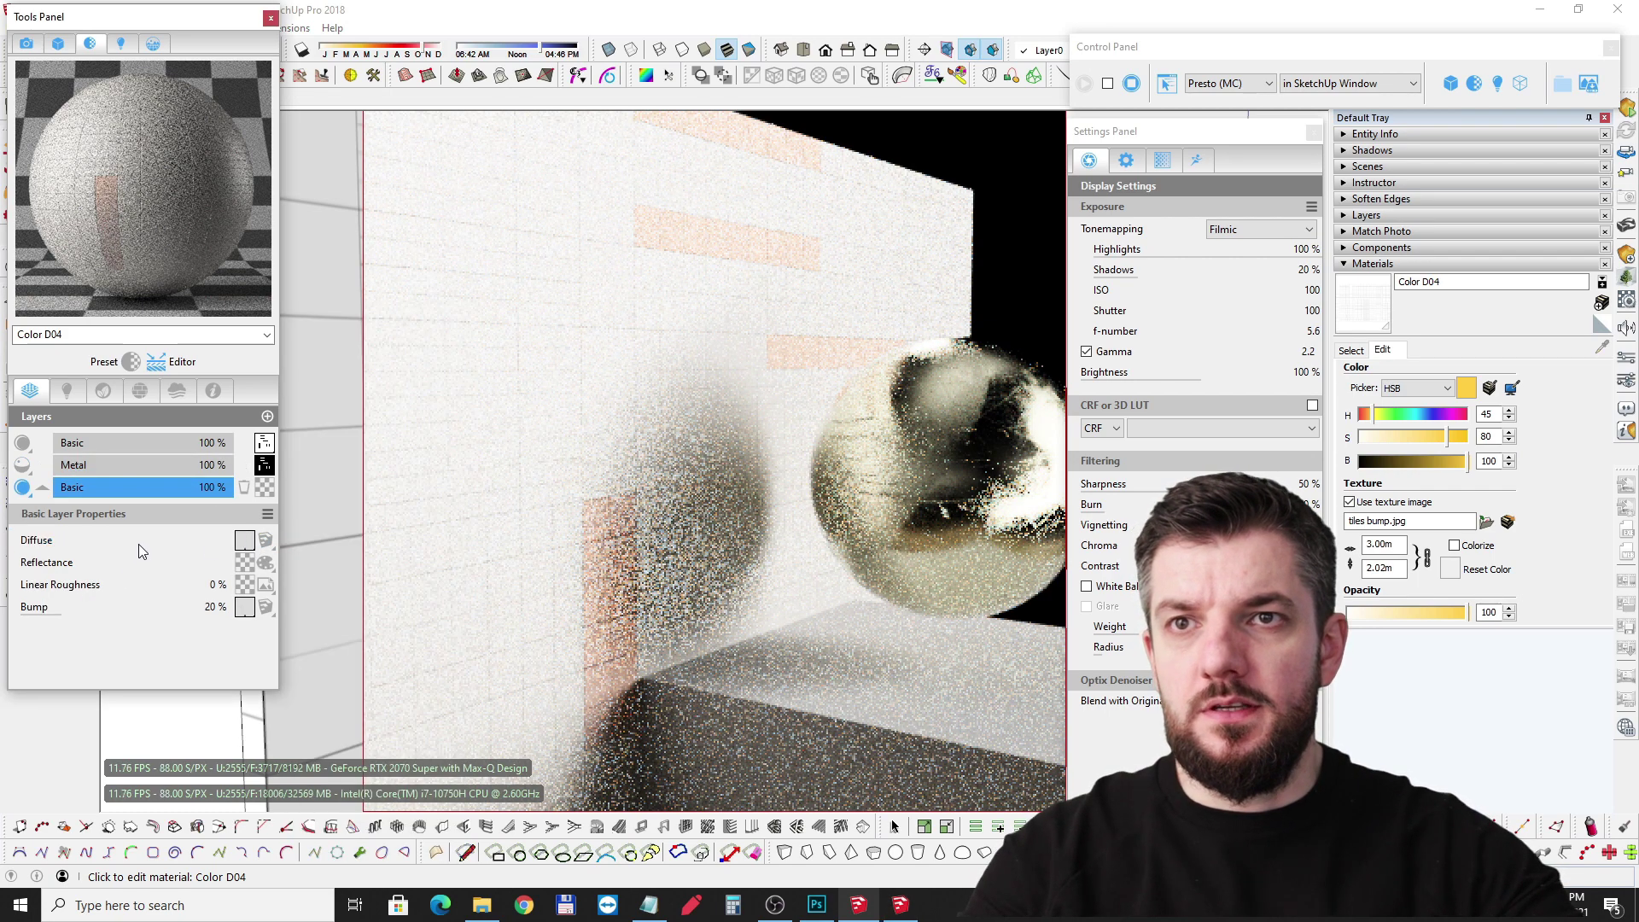
left_click(142, 551)
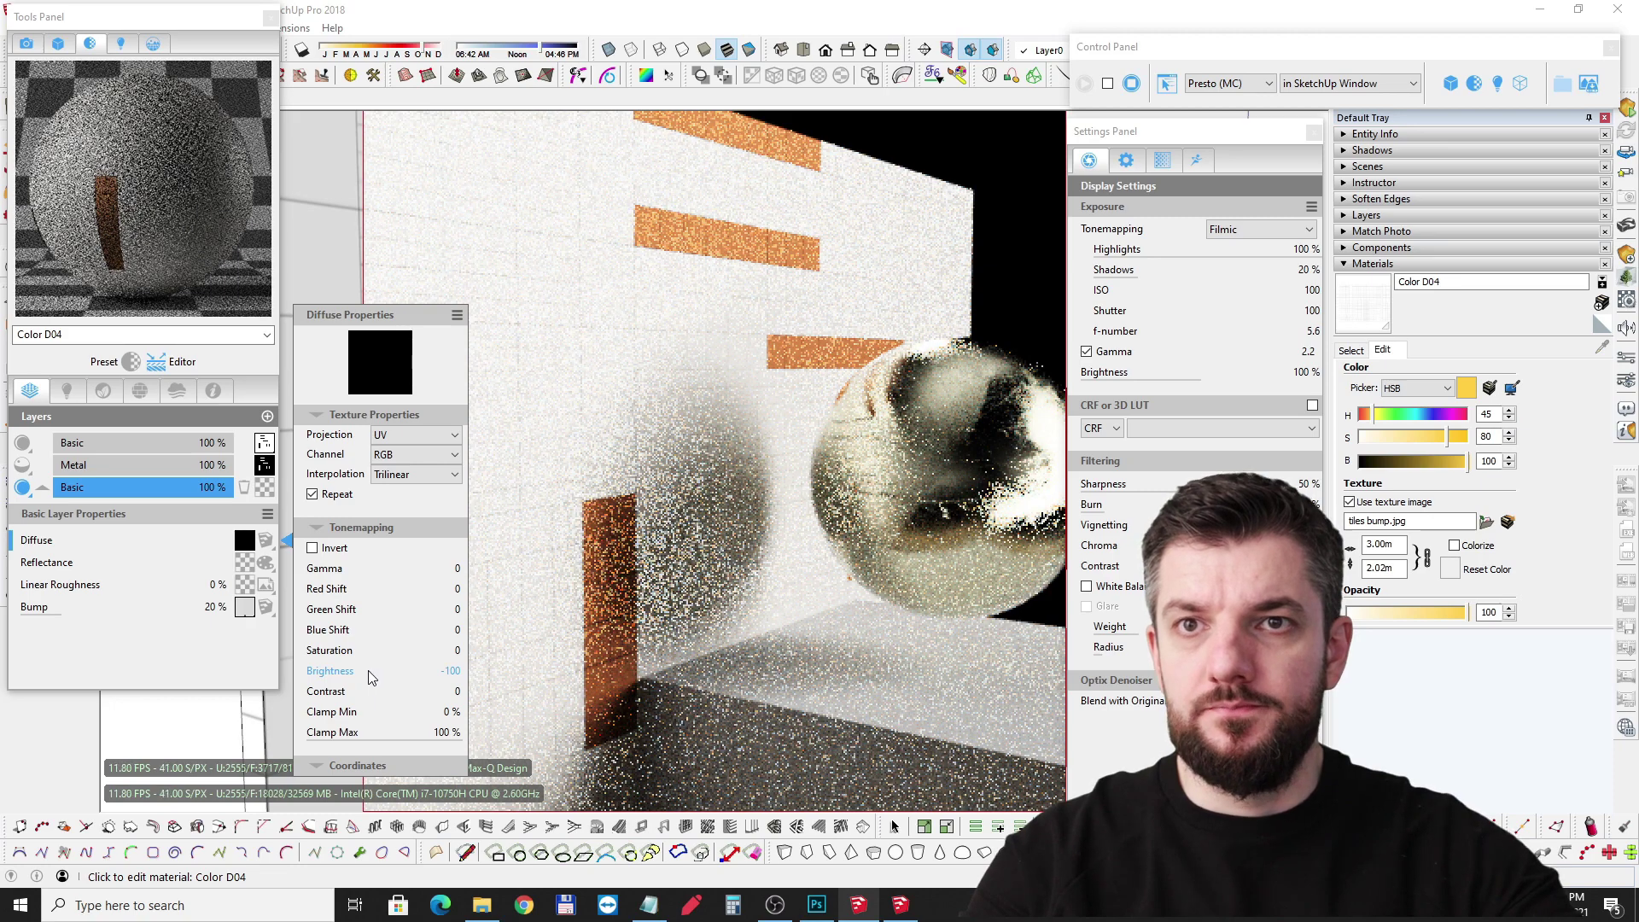
left_click_drag(369, 671, 388, 679)
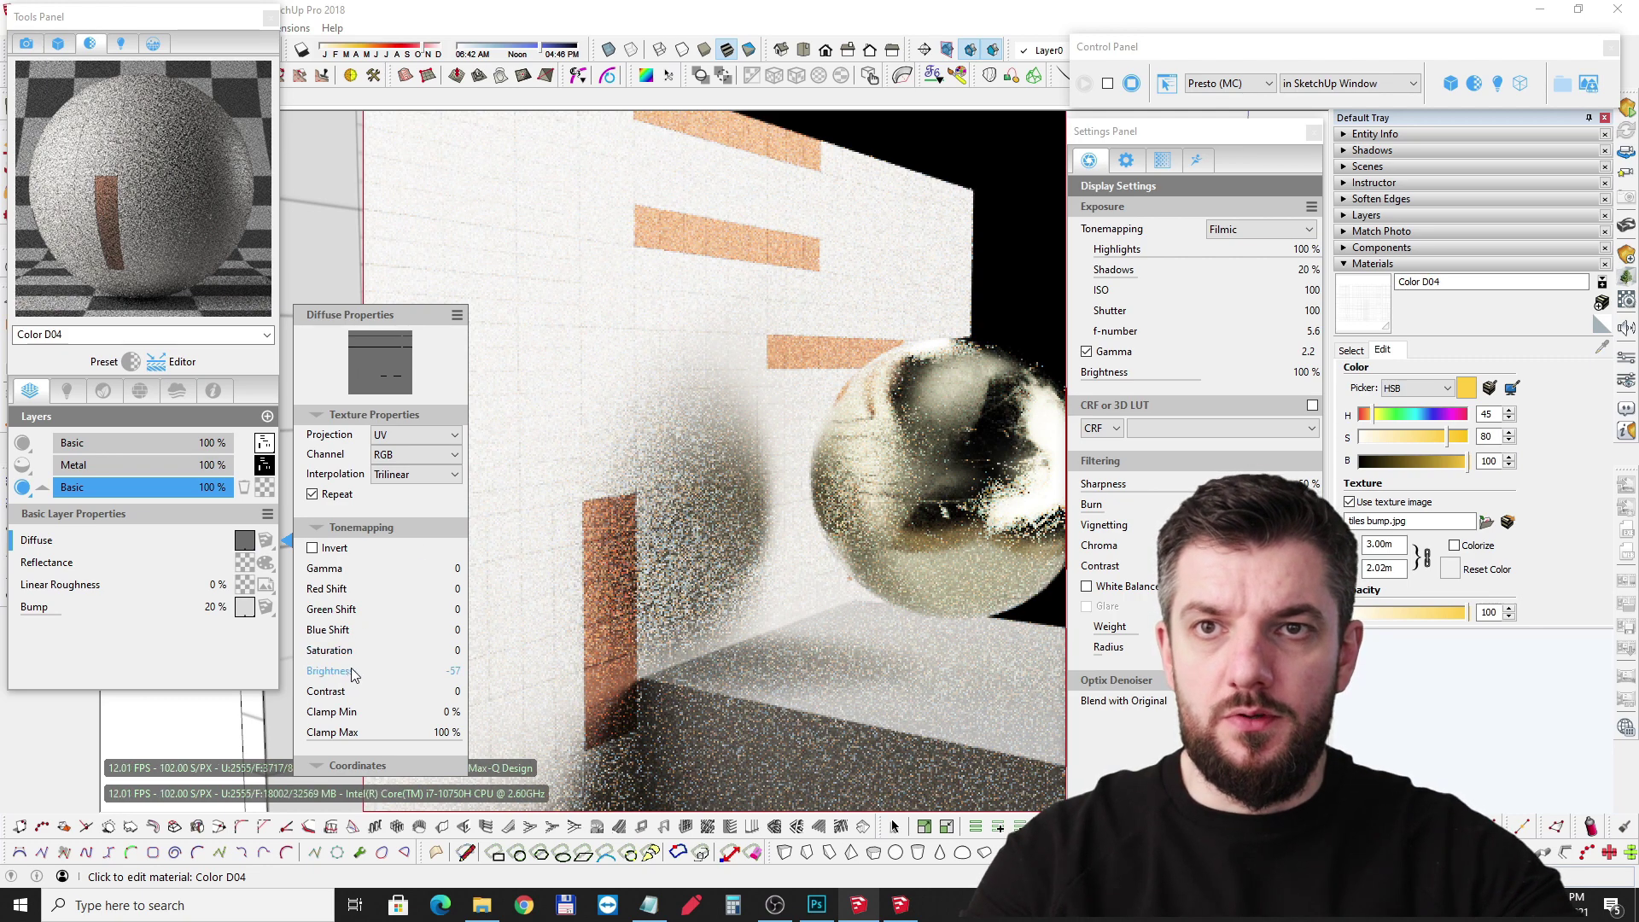
mouse_move(374, 677)
left_mouse_down()
mouse_move(408, 683)
mouse_move(369, 685)
left_mouse_up()
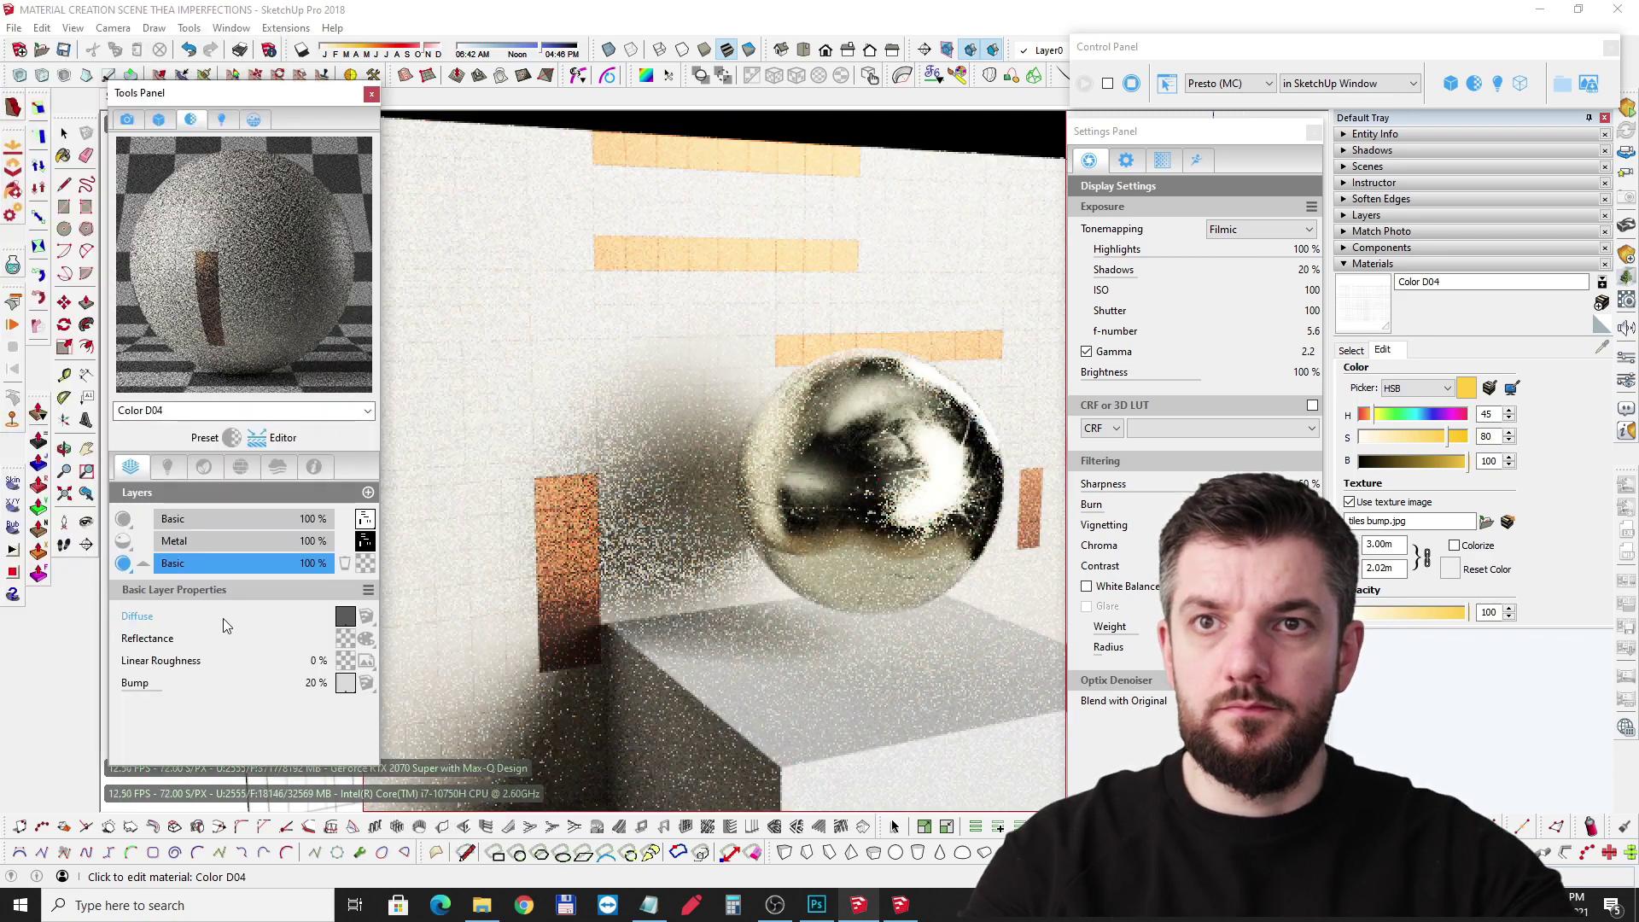
left_click(225, 619)
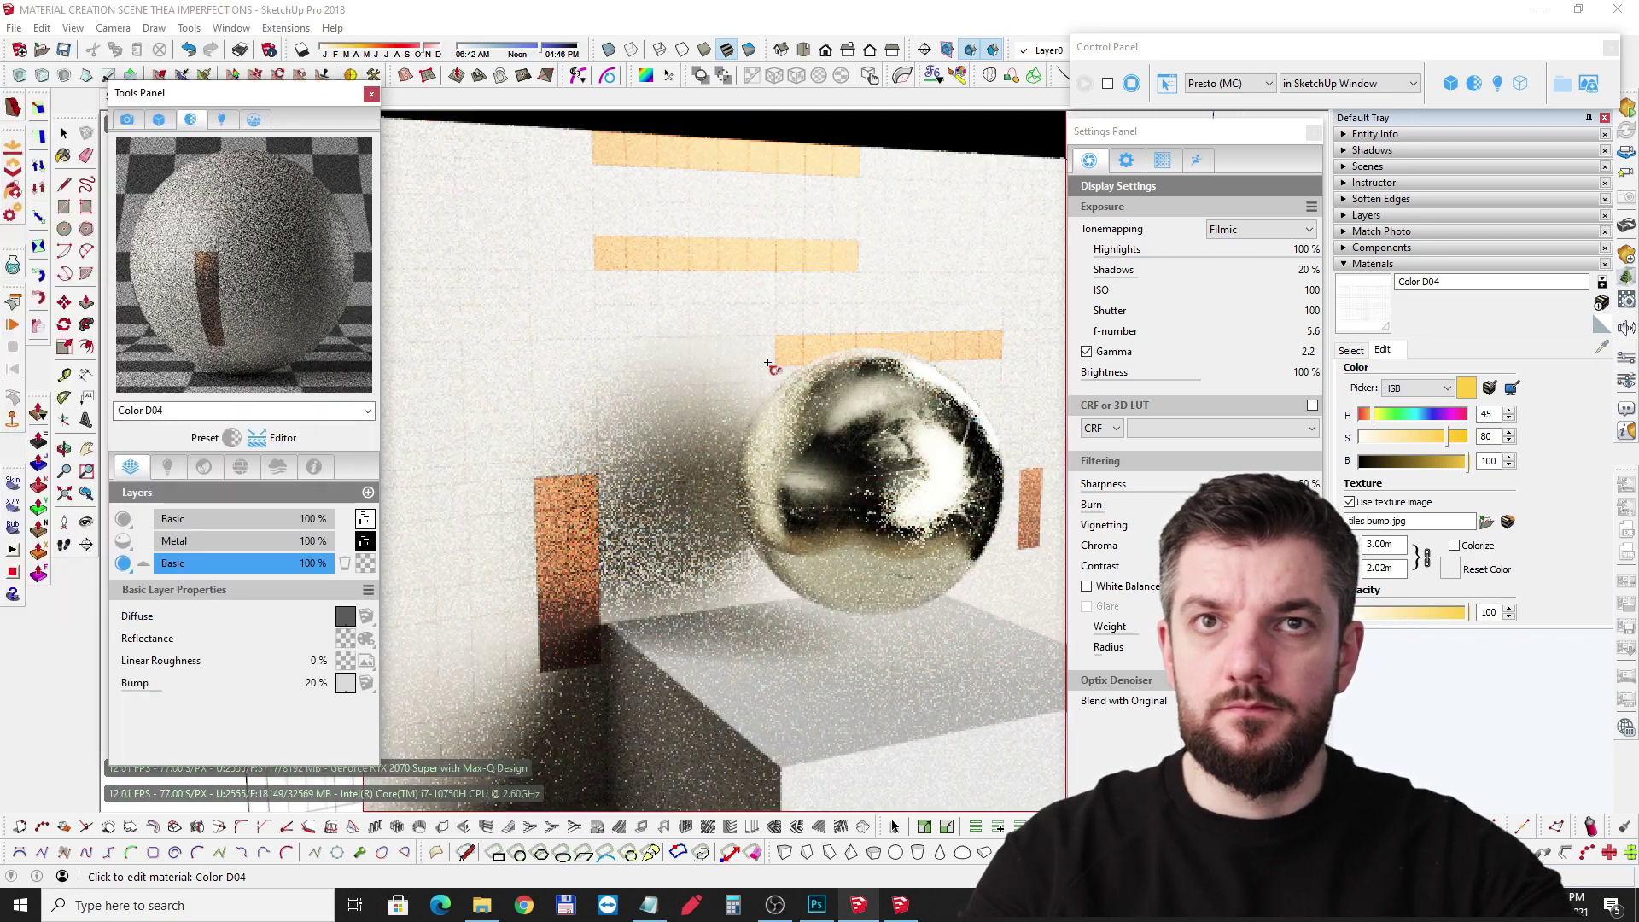
Step: Examine the copper blocks on the tiled wall in the interactive render from a wider viewpoint
middle_click_drag(818, 451, 744, 386)
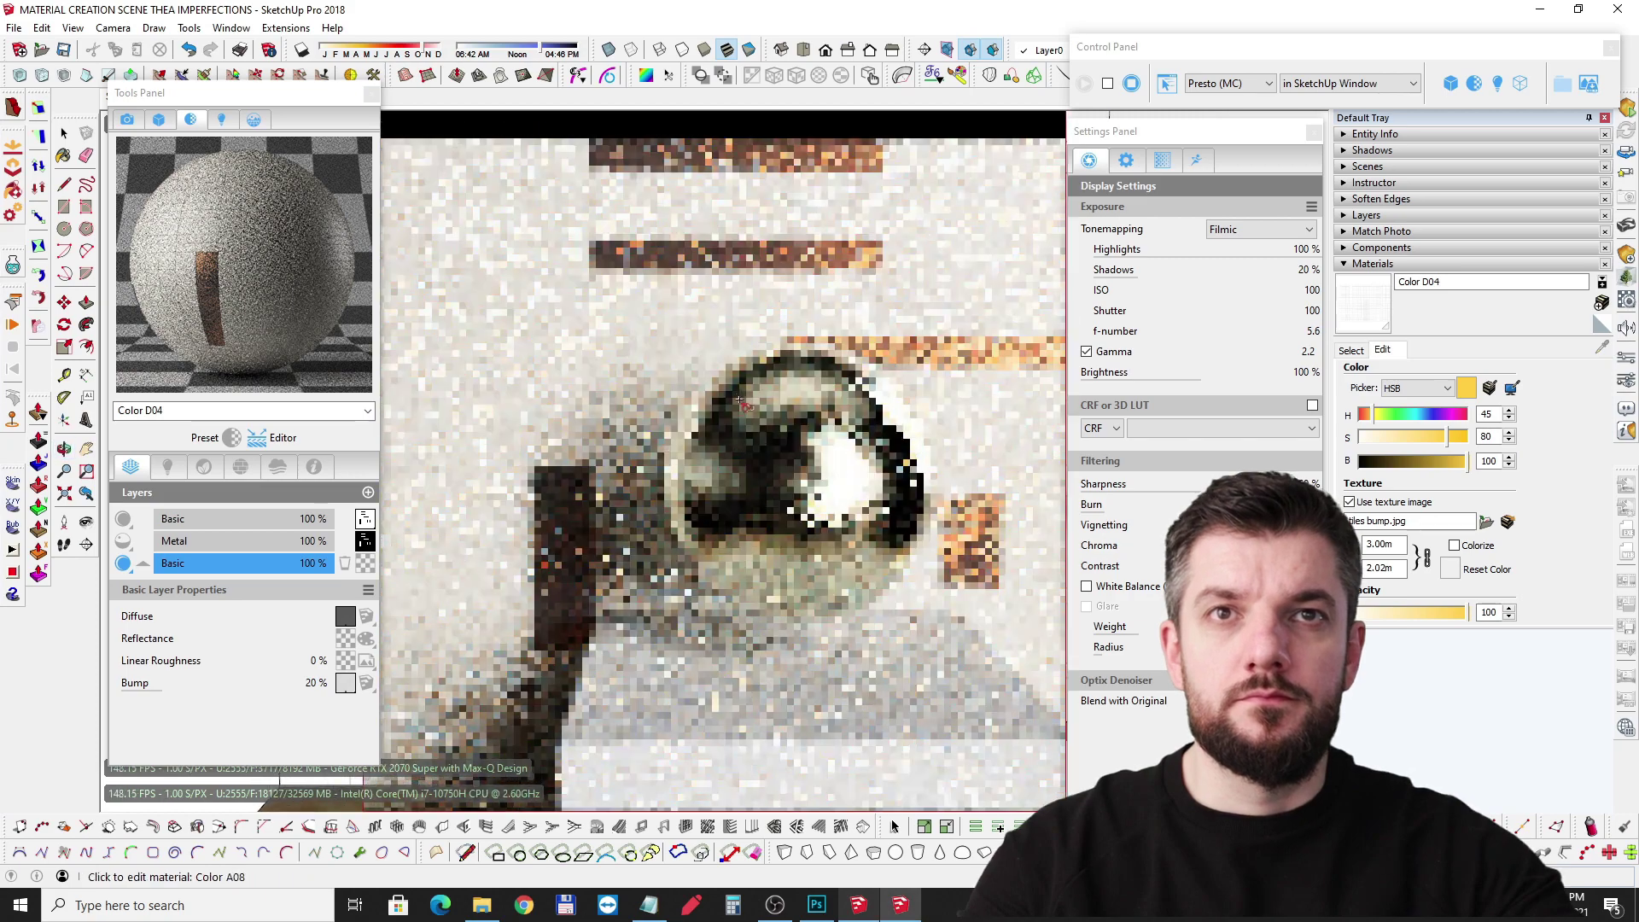
scroll(744, 386, "down", 5)
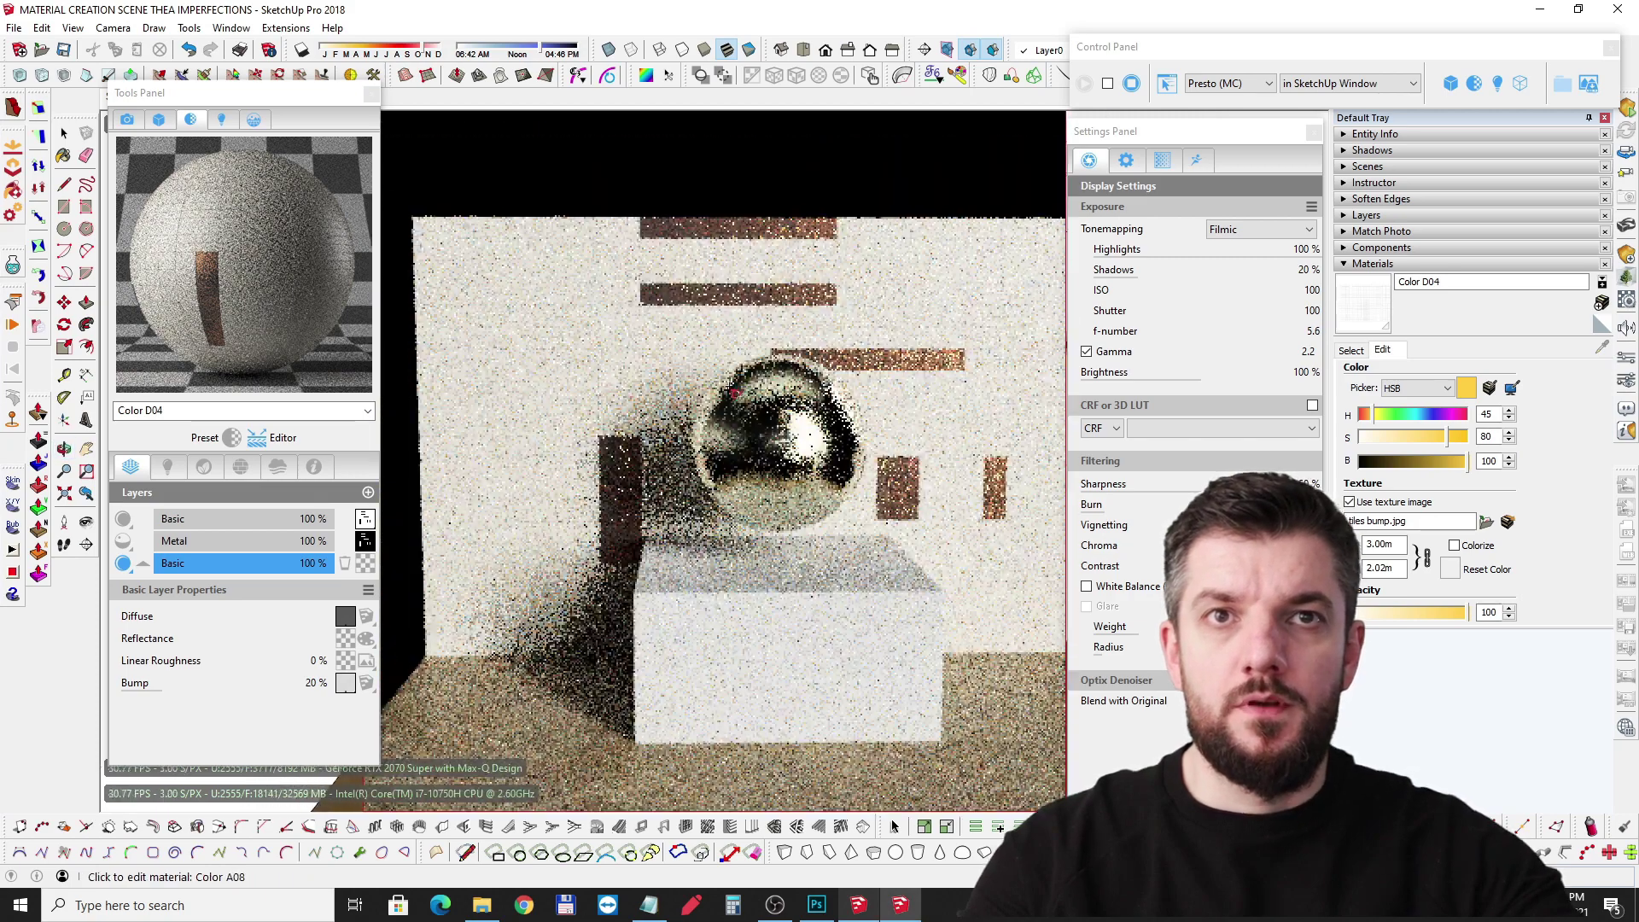
mouse_move(761, 466)
middle_mouse_down()
mouse_move(622, 433)
mouse_move(803, 436)
mouse_move(755, 461)
middle_mouse_up()
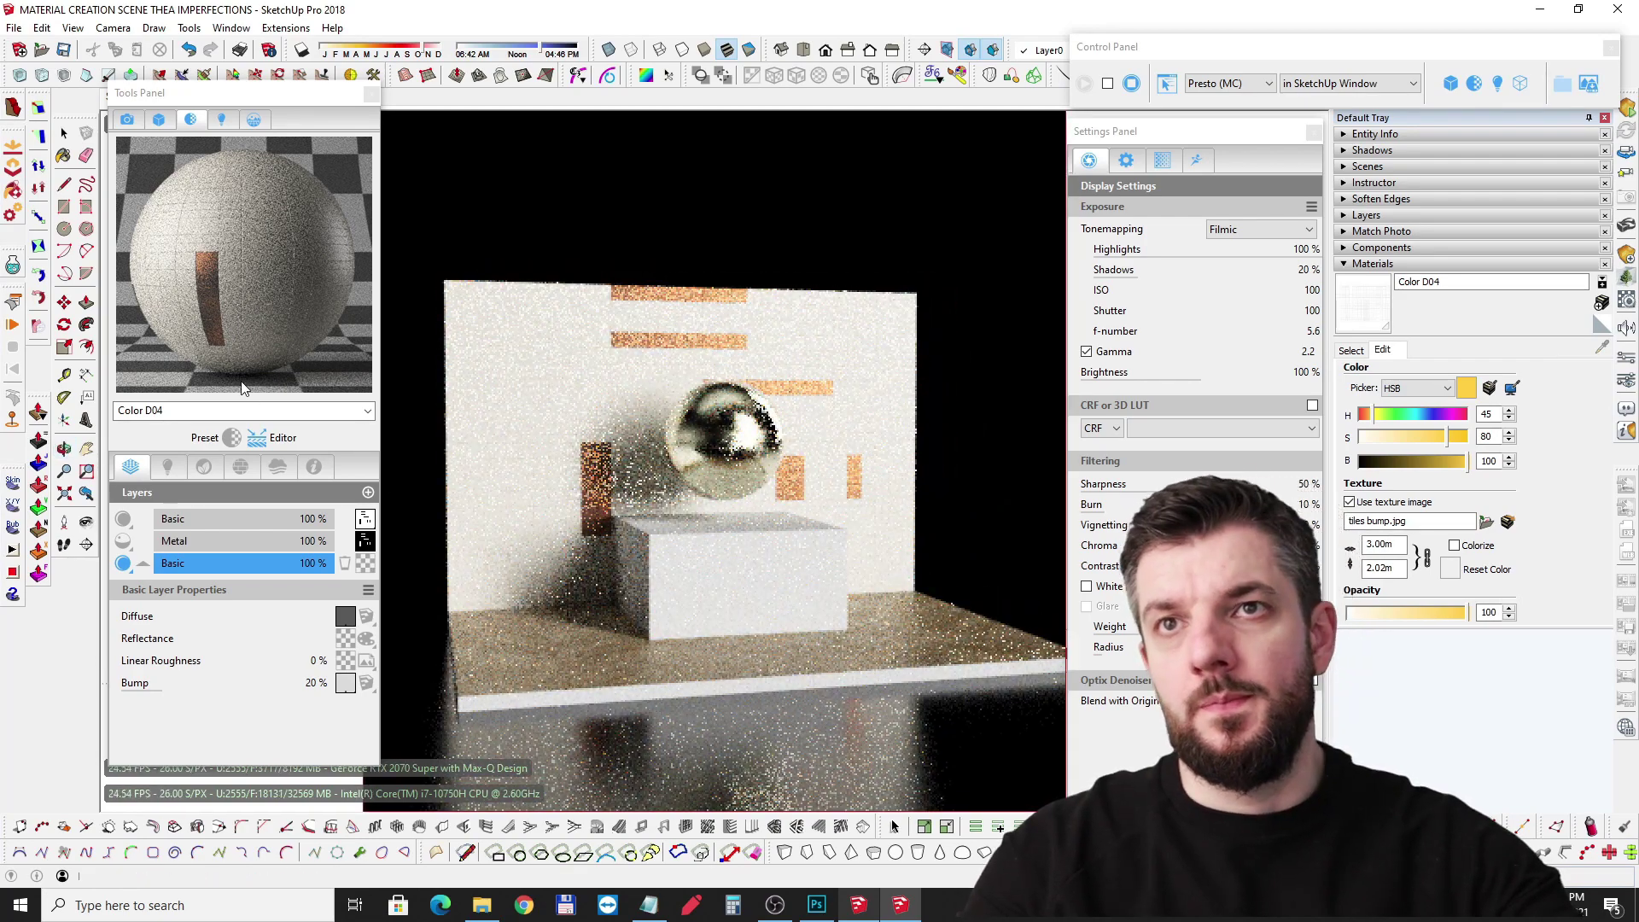
right_click(256, 249)
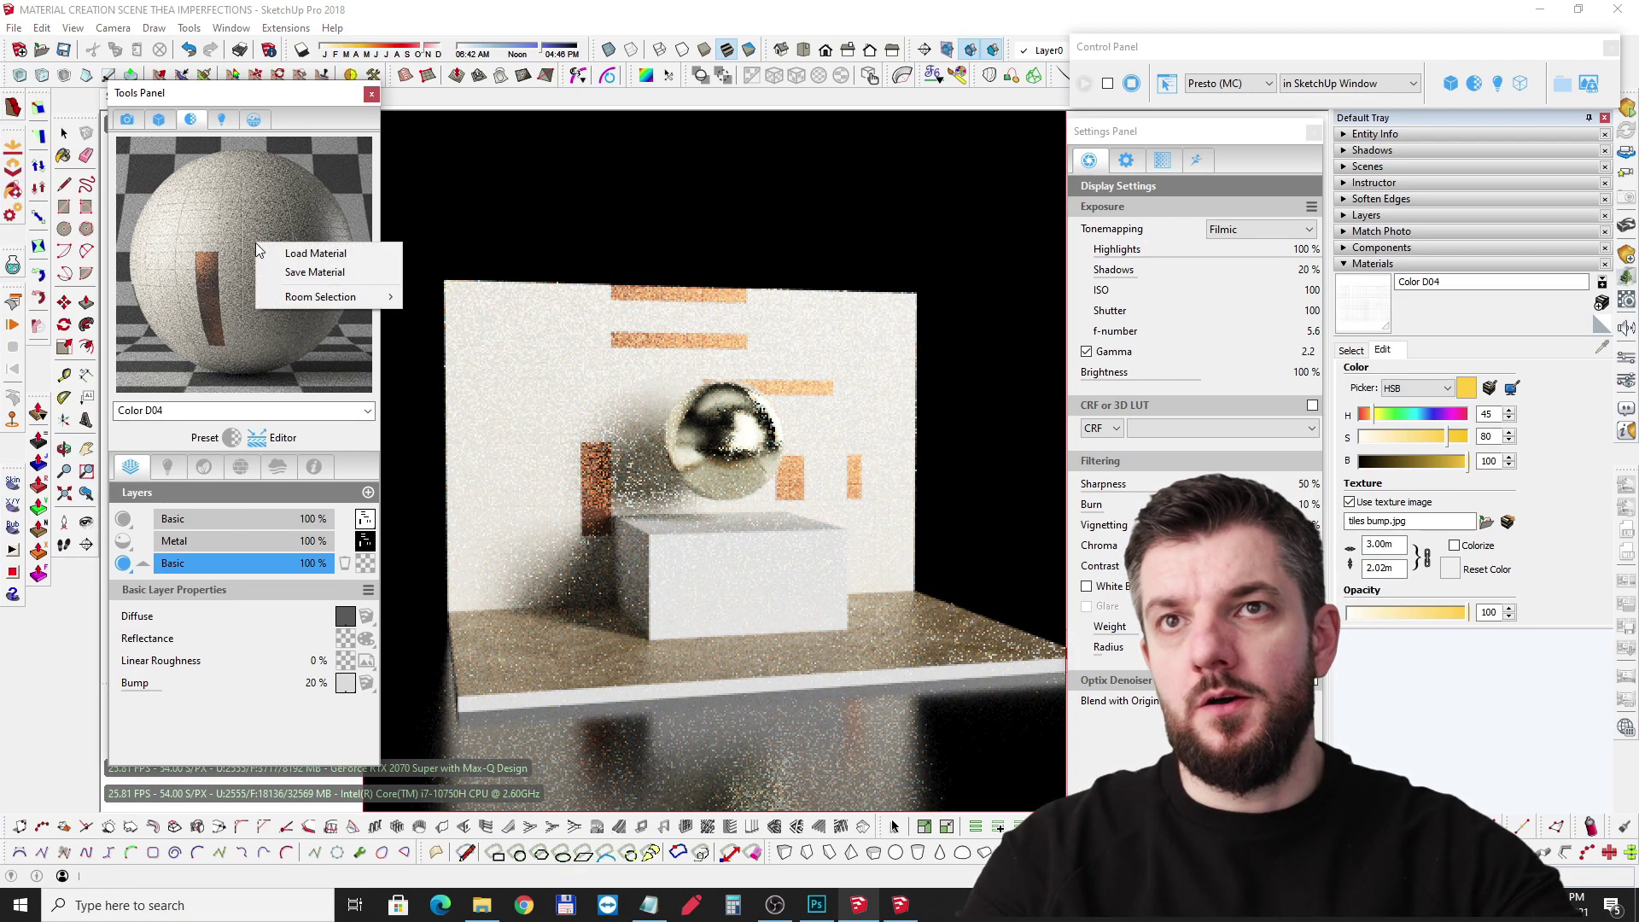
left_click(310, 272)
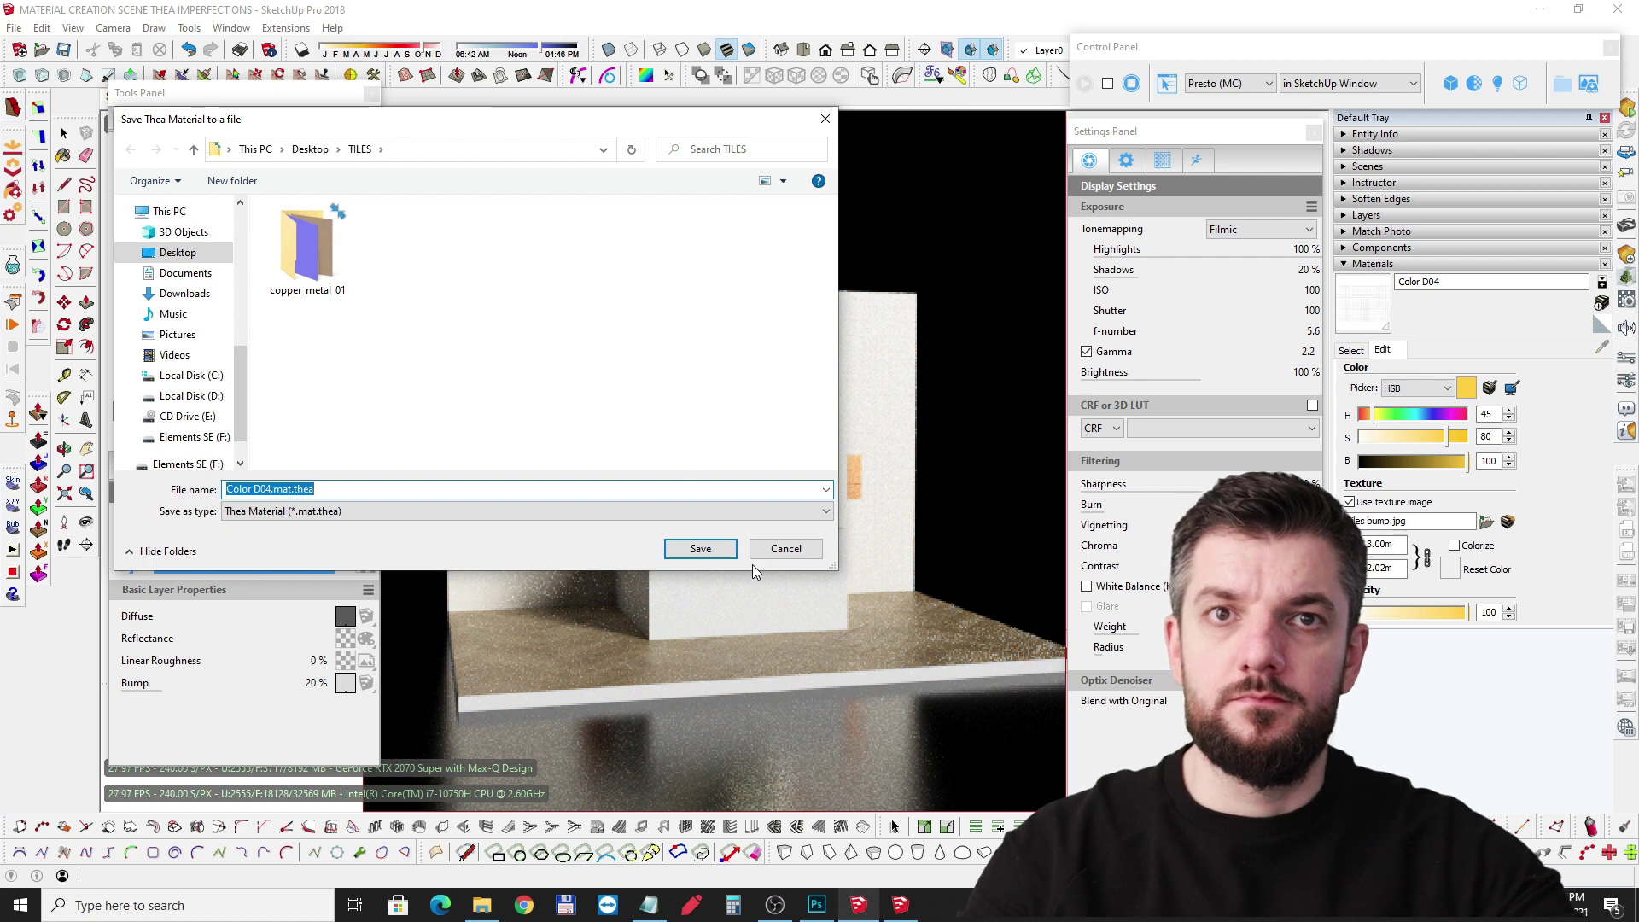
left_click(782, 549)
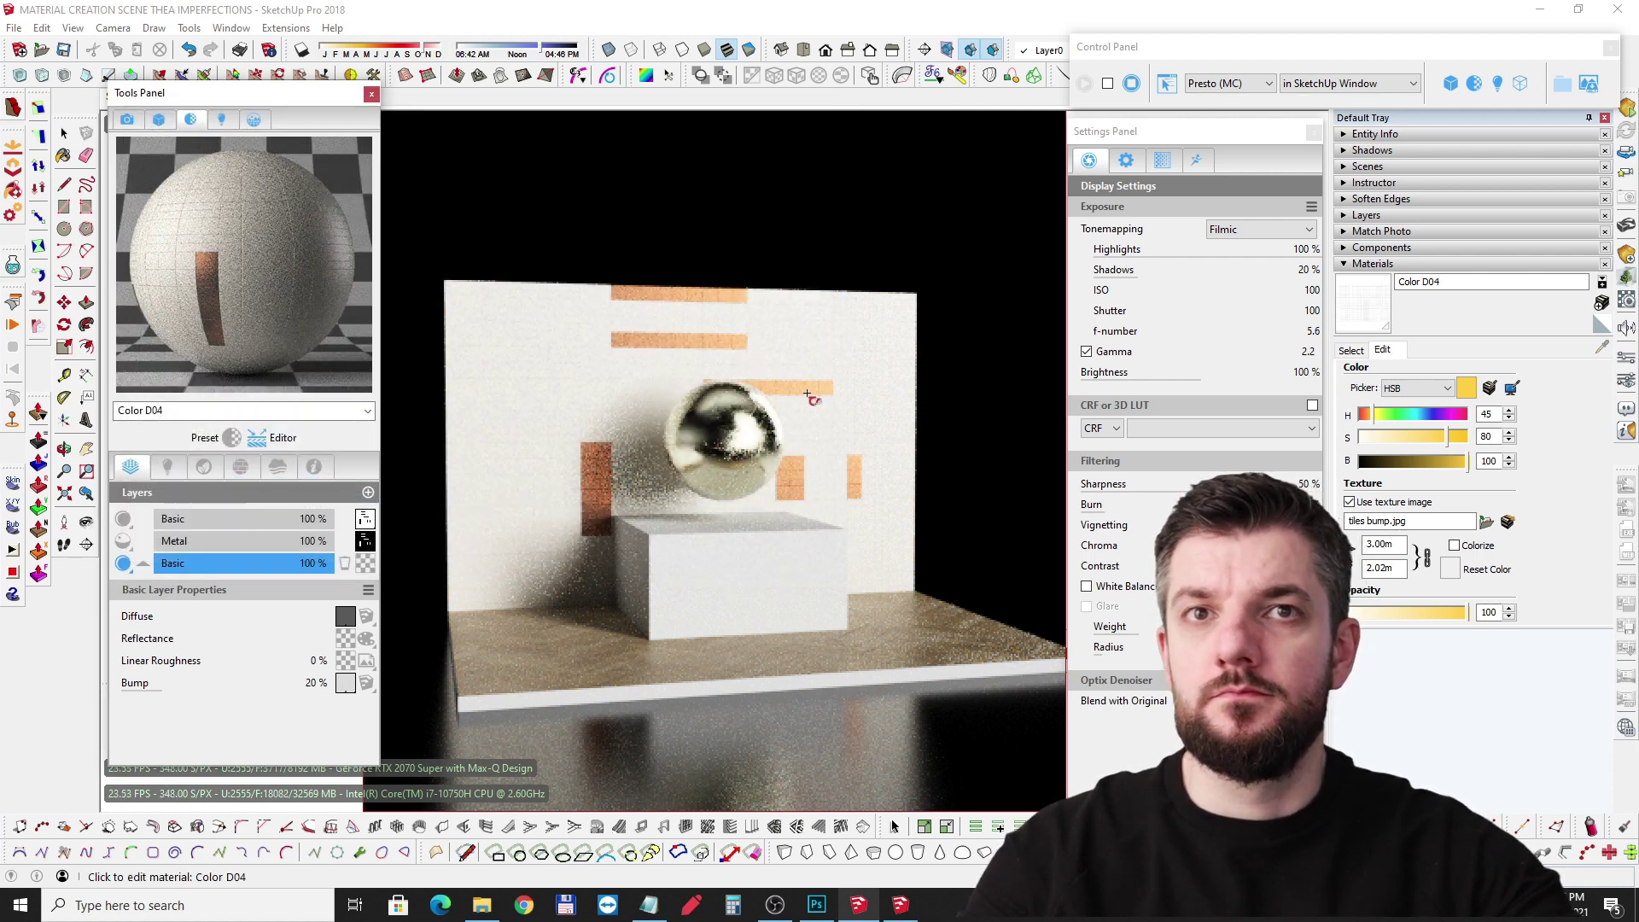
Step: Show the scene at an angle from the side and stop the interactive render
middle_click_drag(808, 395, 962, 434)
mouse_move(754, 483)
middle_mouse_down("shift")
mouse_move(760, 459)
mouse_move(755, 481)
middle_mouse_up("shift")
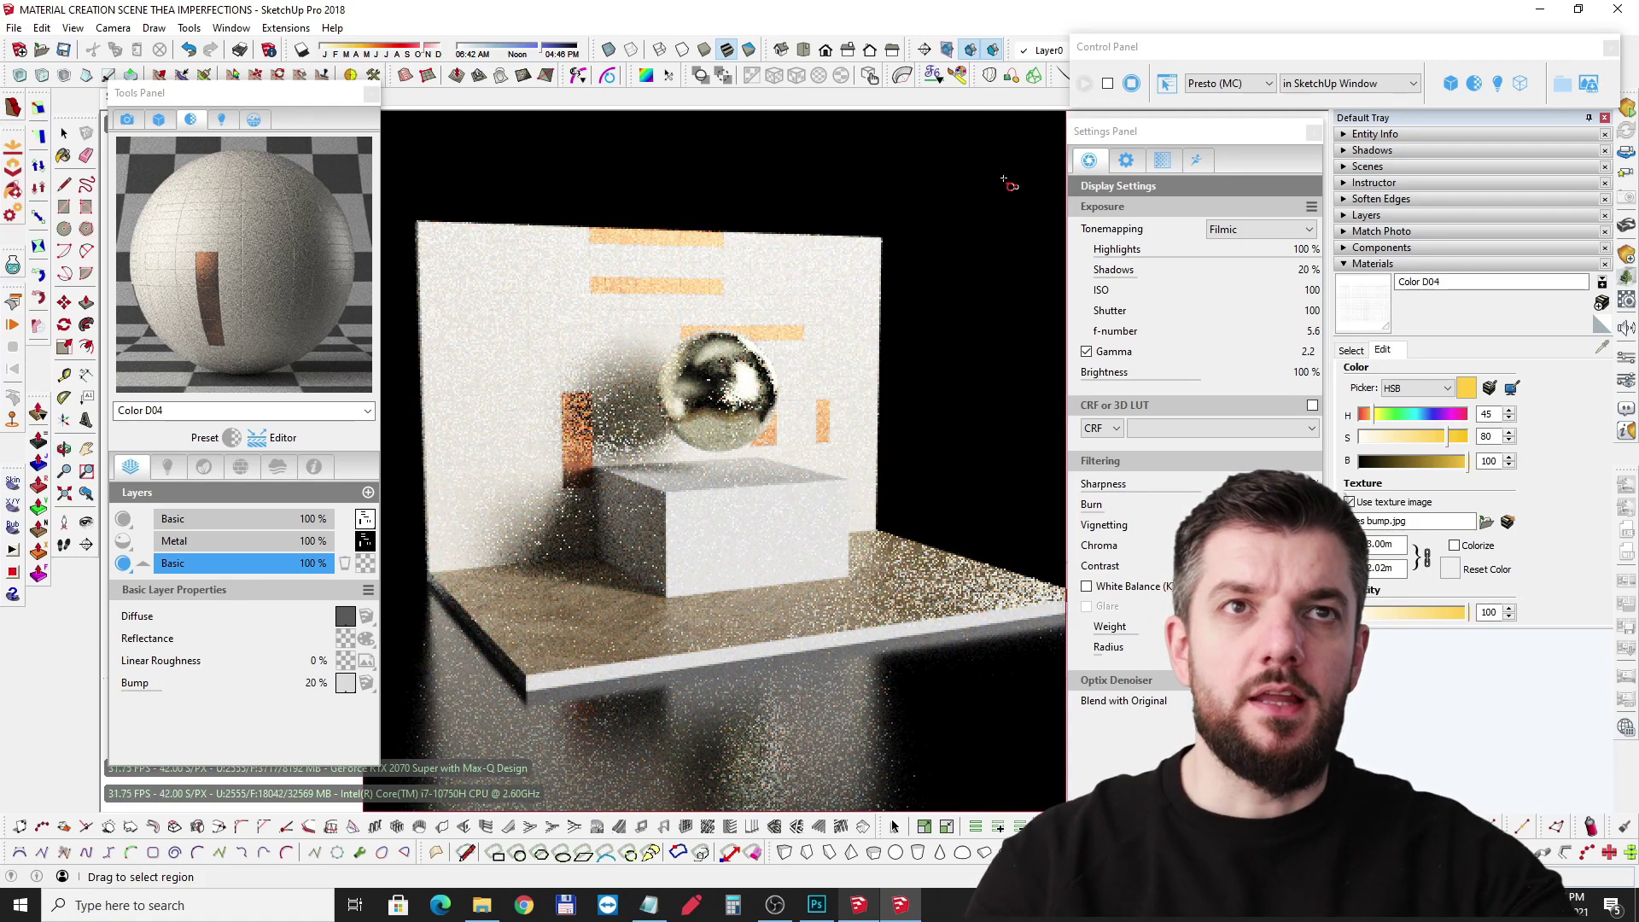
left_click(1108, 83)
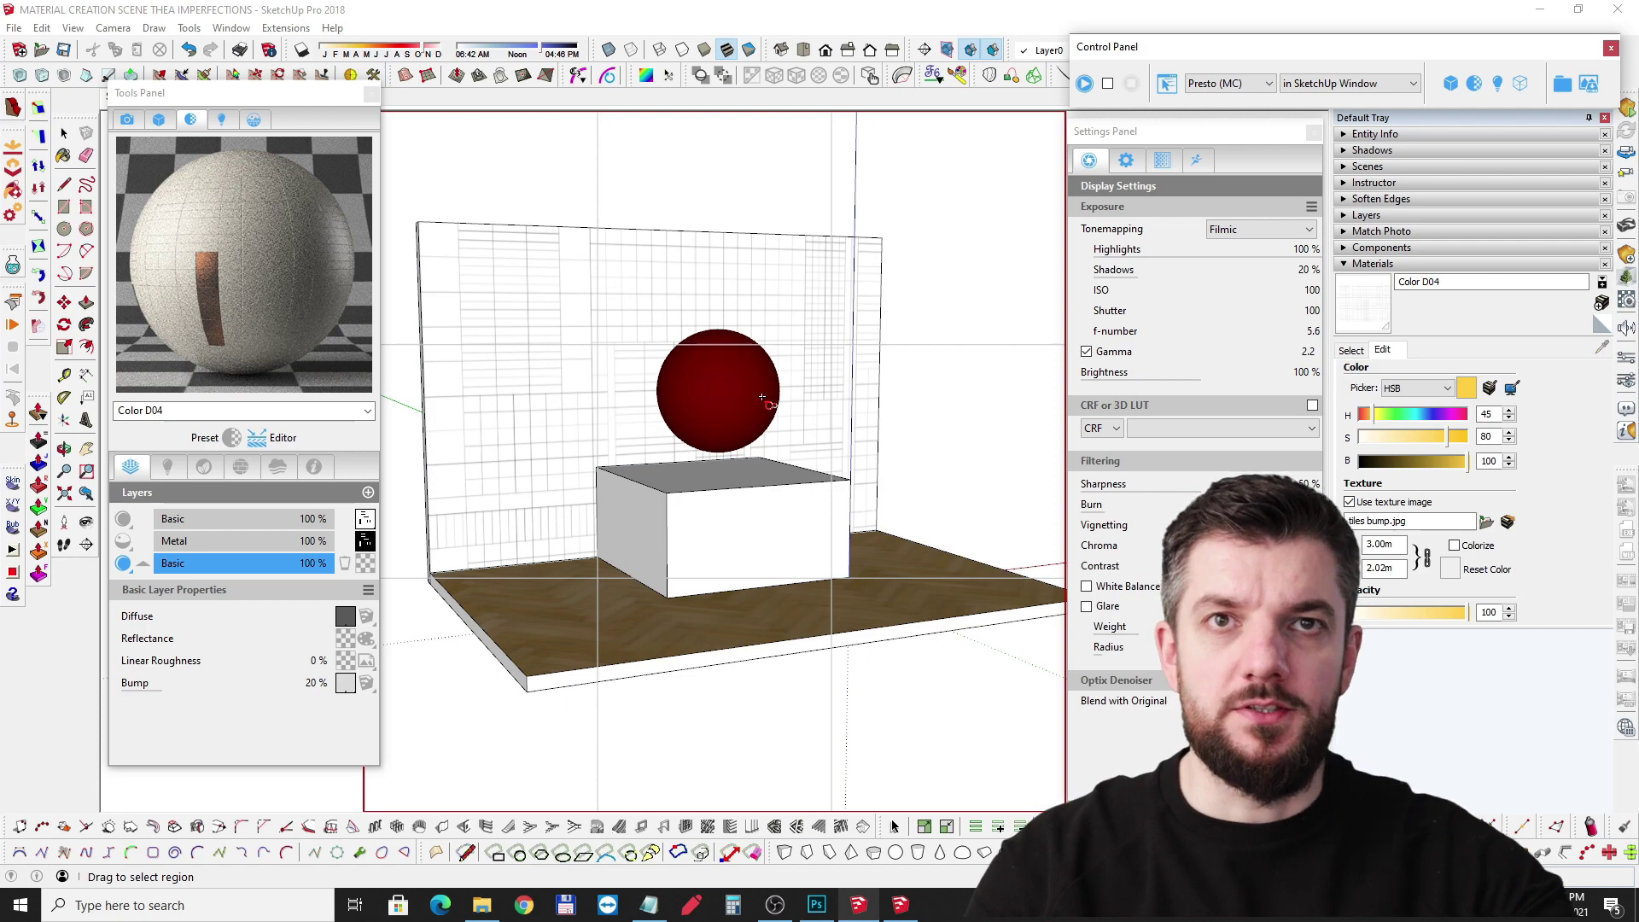
Step: Open the floor slab for editing and select its top face with the herringbone texture
mouse_move(762, 397)
middle_mouse_down()
mouse_move(746, 523)
mouse_move(731, 381)
mouse_move(752, 491)
middle_mouse_up()
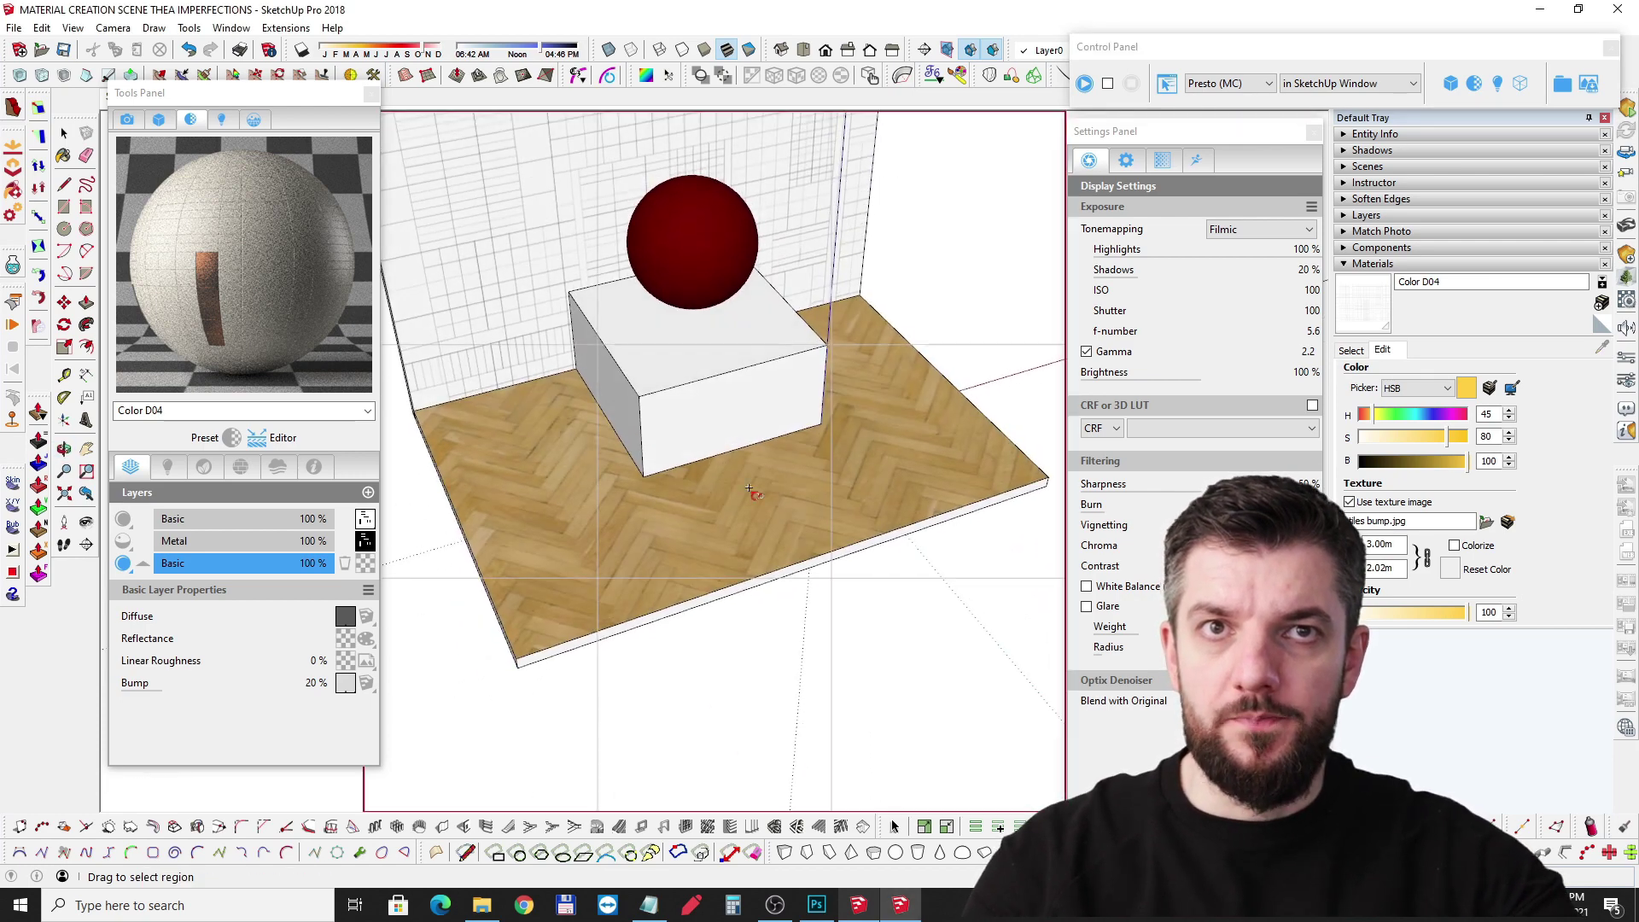
scroll(751, 491, "down", 3)
key("space")
scroll(765, 484, "up", 6)
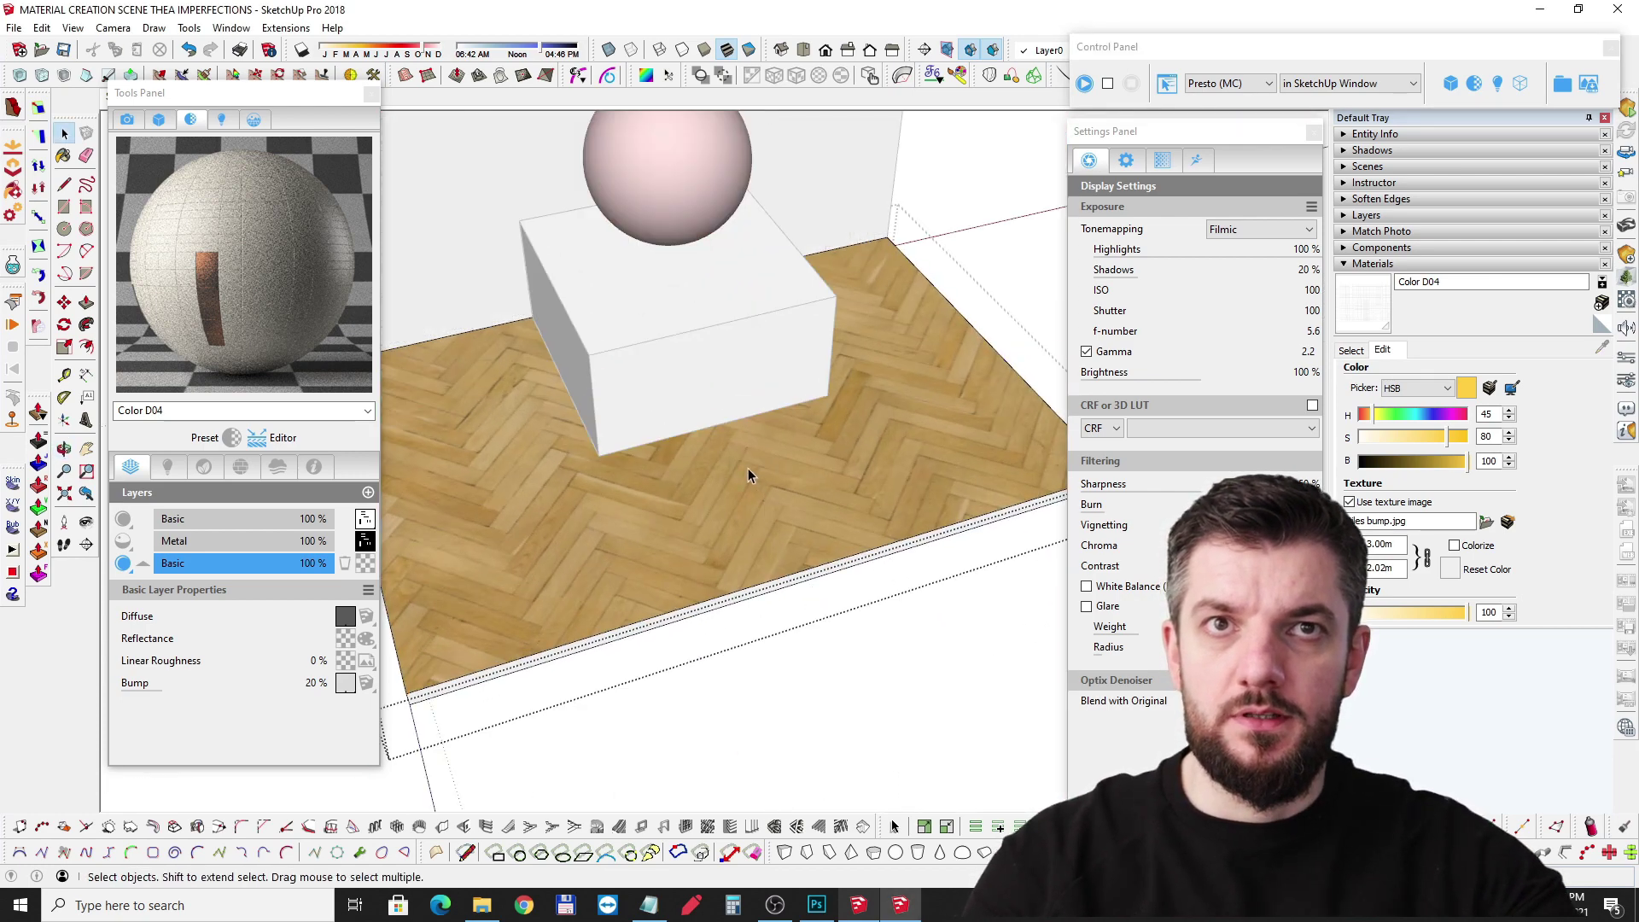
left_click(750, 468)
scroll(758, 464, "down", 3)
middle_click_drag(699, 479, 757, 468)
scroll(756, 468, "up", 2)
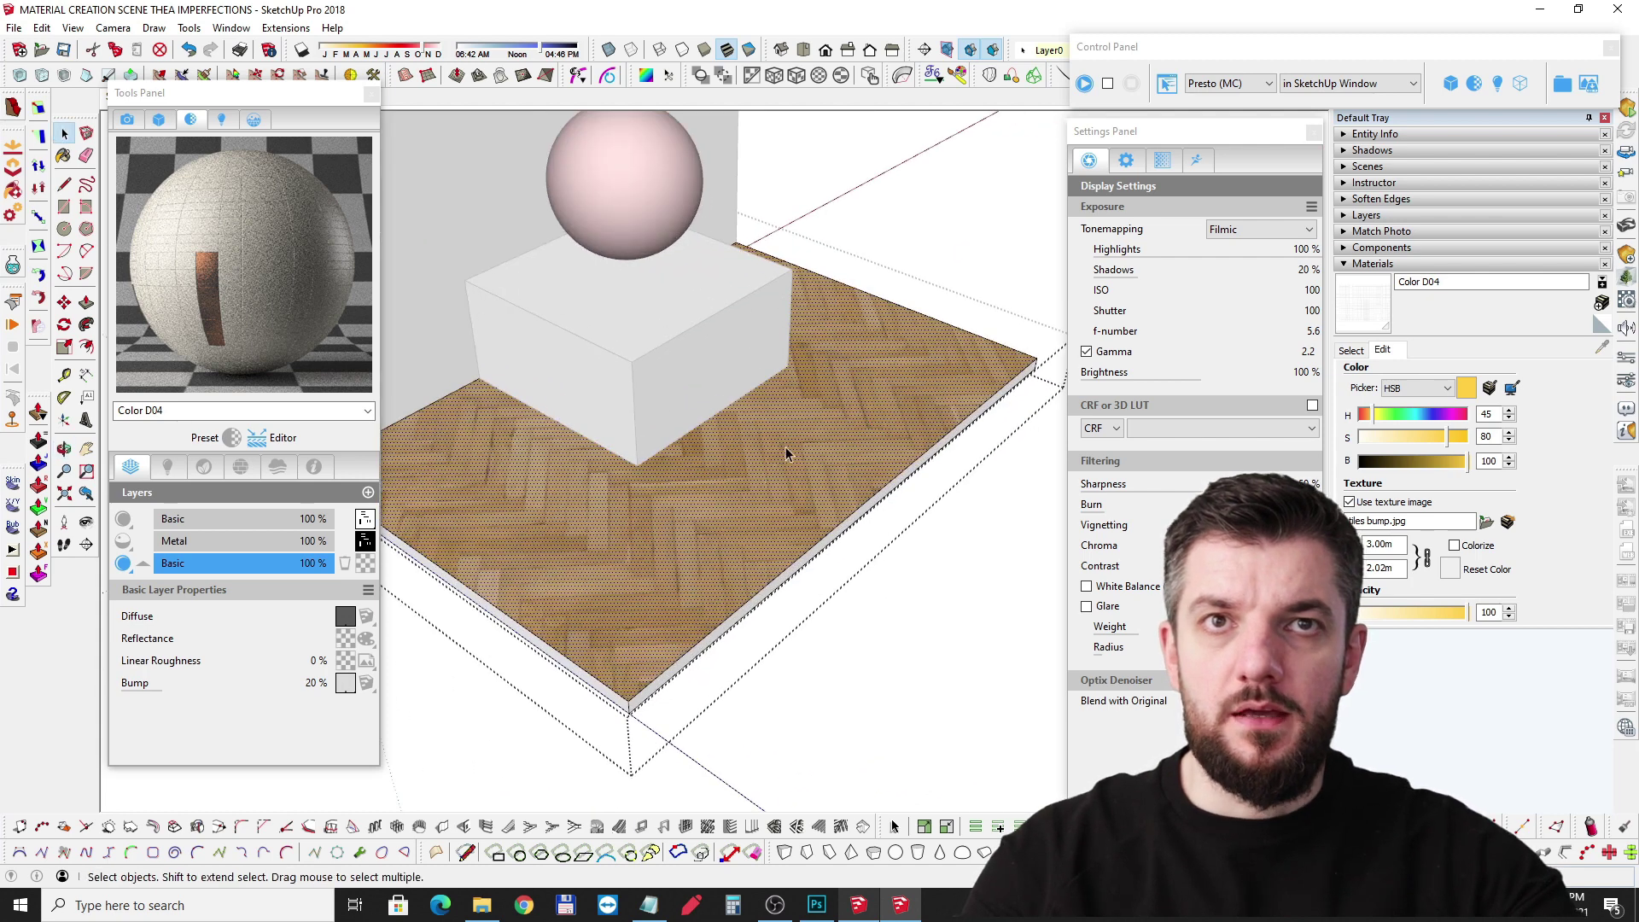
Step: Paint the selected floor face with Color H07 from the Colors collection
left_click(1351, 350)
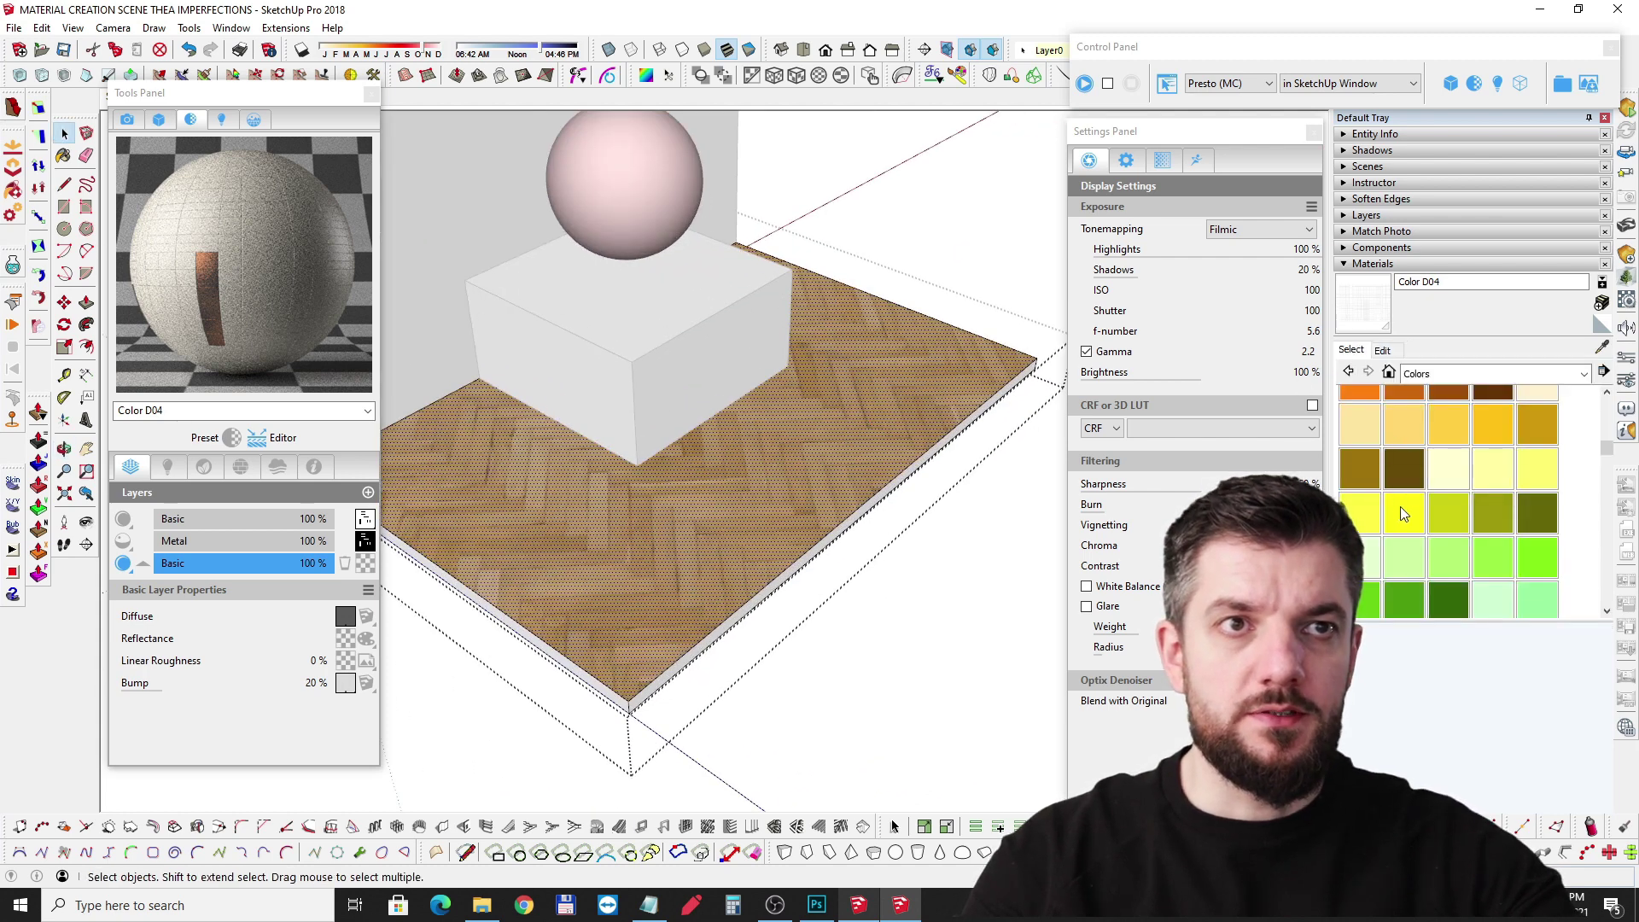
scroll(1405, 513, "down", 3)
left_click(1407, 531)
left_click(1449, 531)
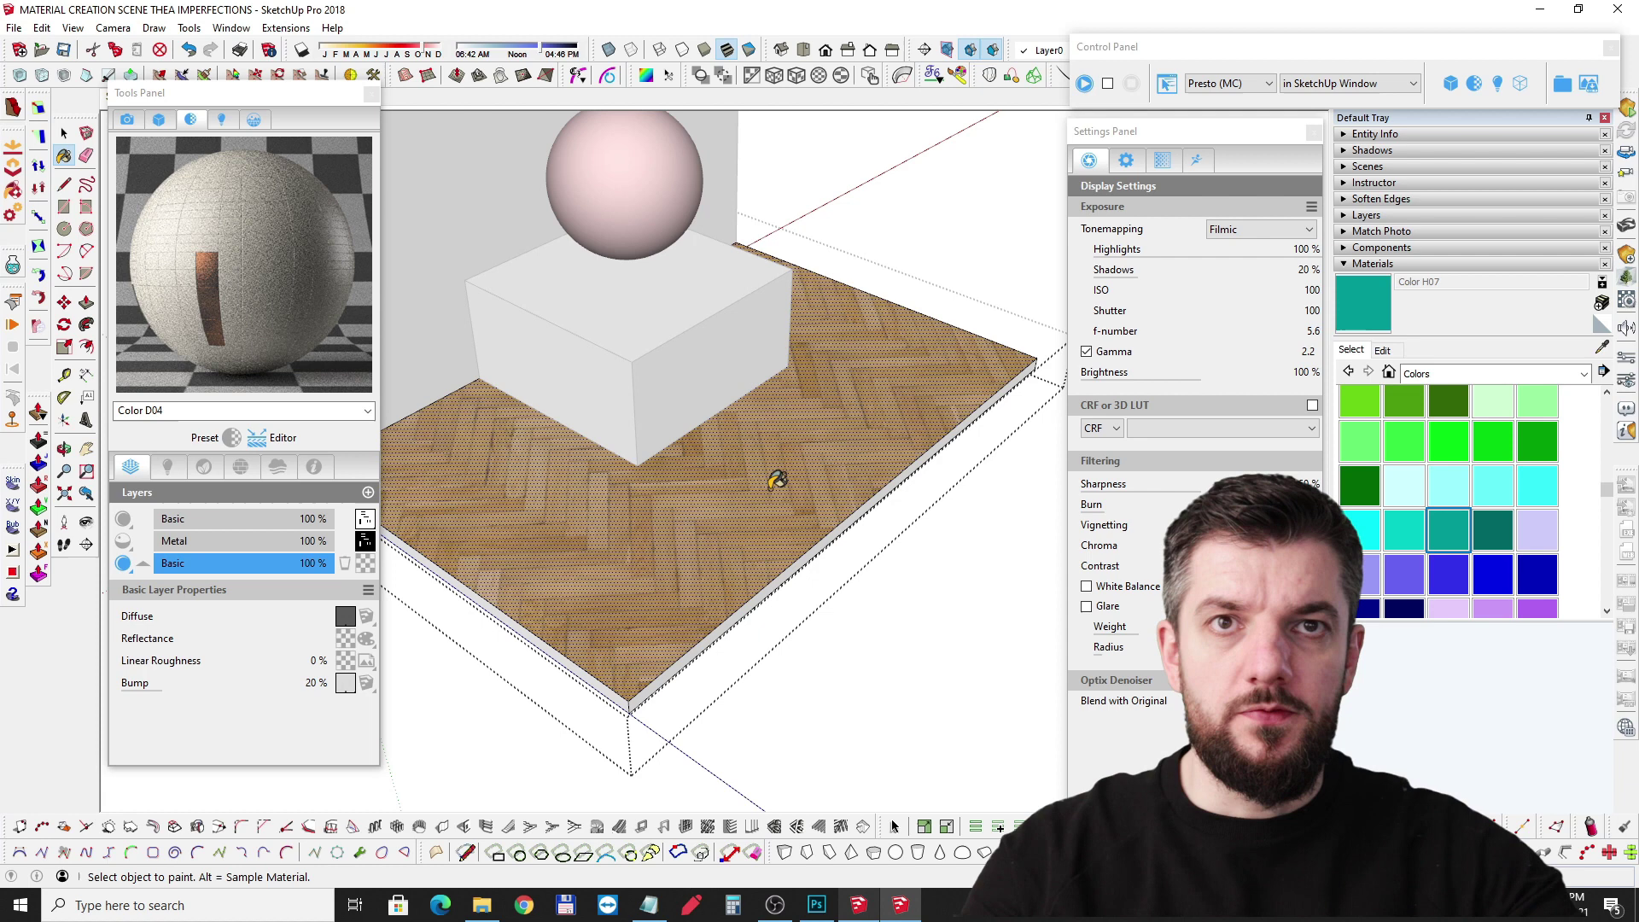
left_click(777, 480)
mouse_move(786, 469)
middle_mouse_down()
mouse_move(736, 483)
mouse_move(781, 439)
mouse_move(745, 423)
mouse_move(1156, 369)
middle_mouse_up()
Step: Give Color H07 the texture image WoodFlooring039_COL_4K from the LAYERED TEXTURES folder's WoodFlooring039_4k subfolder
left_click(1382, 350)
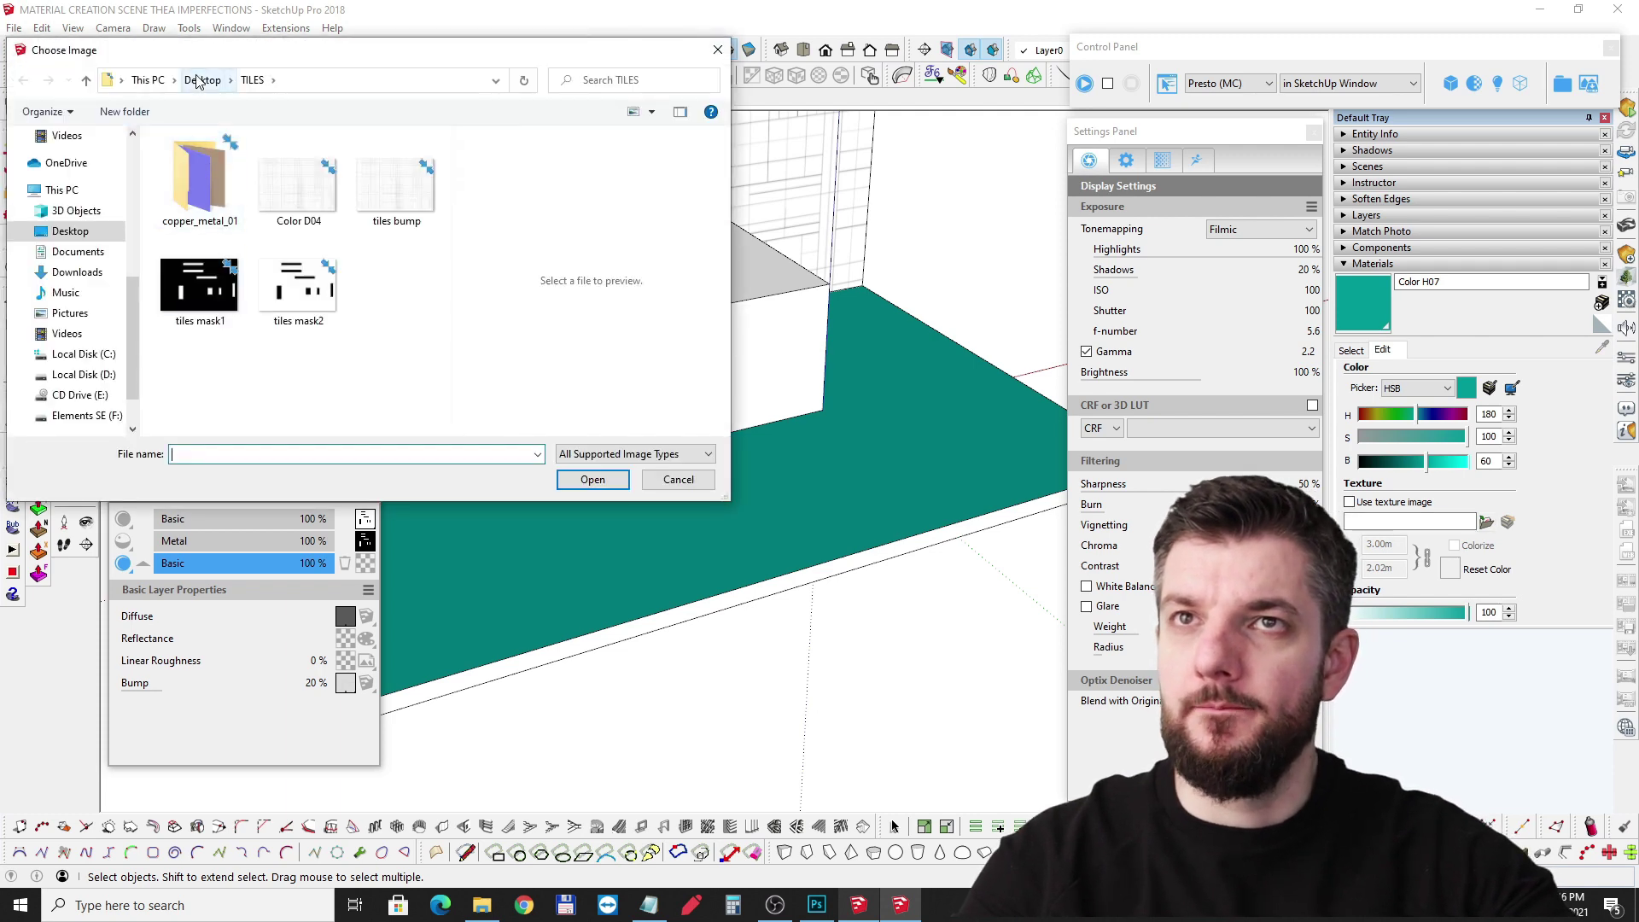
left_click(196, 79)
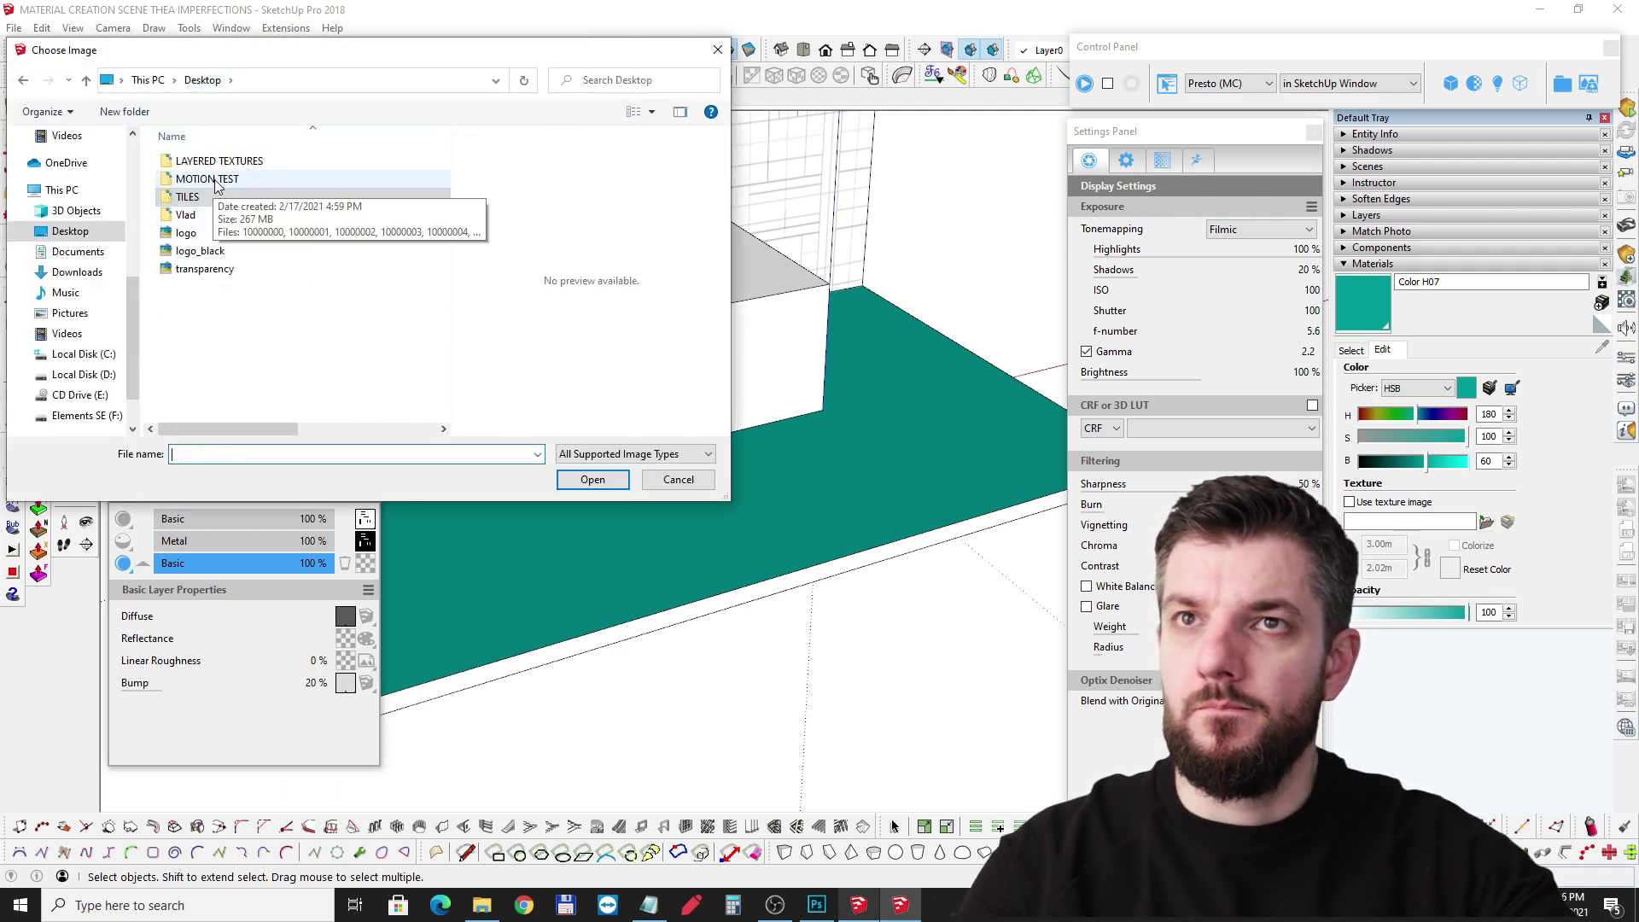
double_click(218, 161)
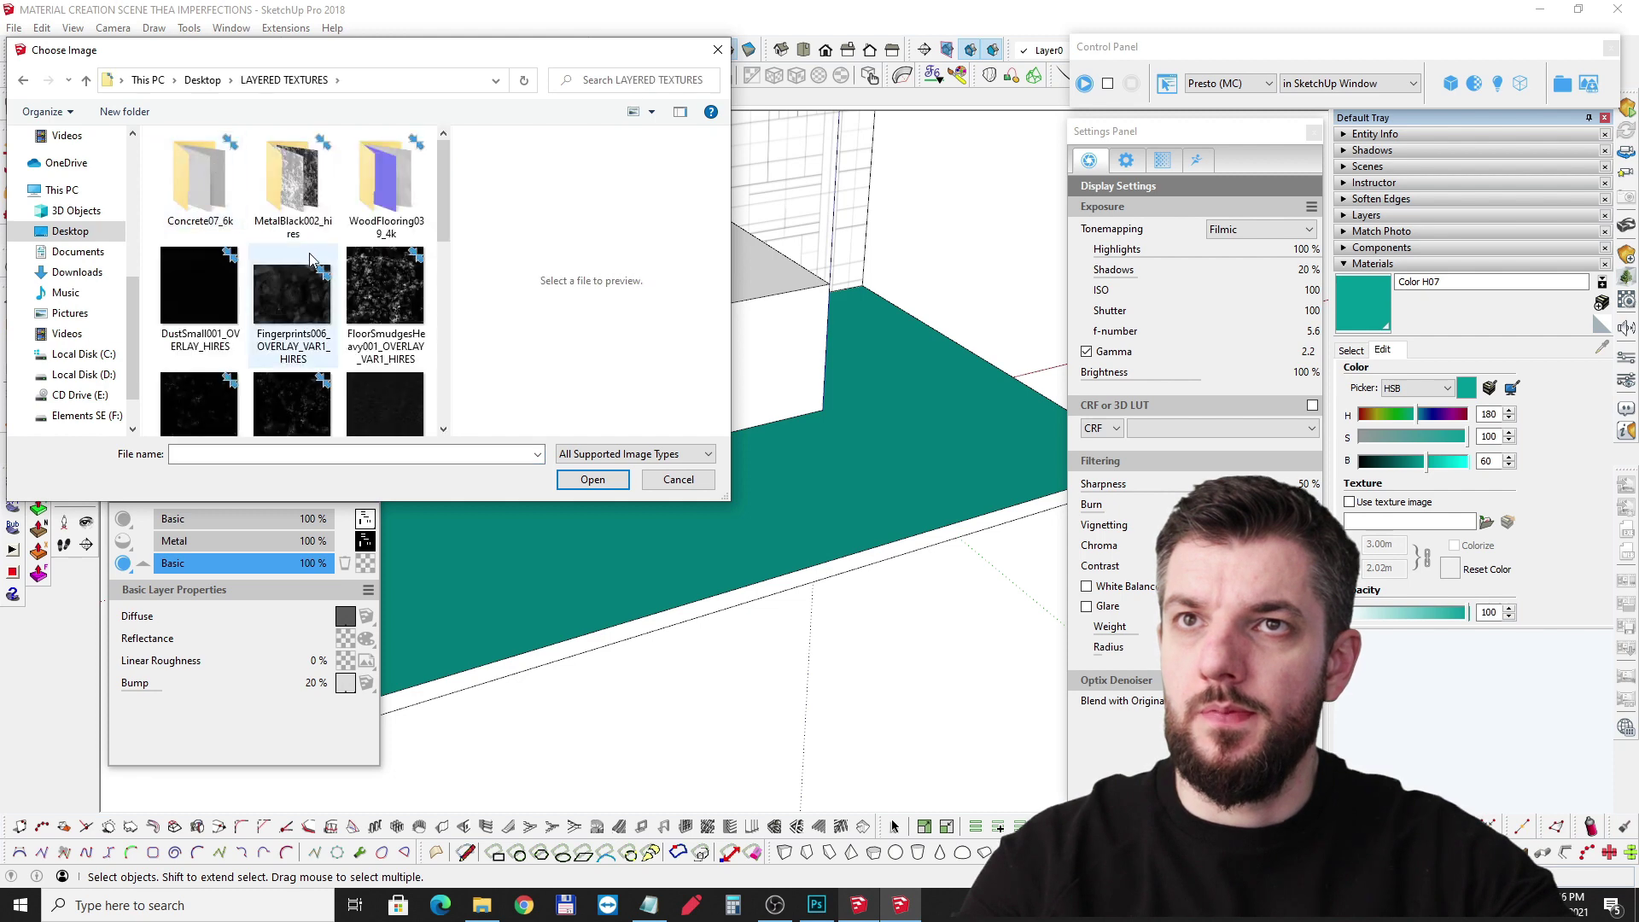
double_click(369, 177)
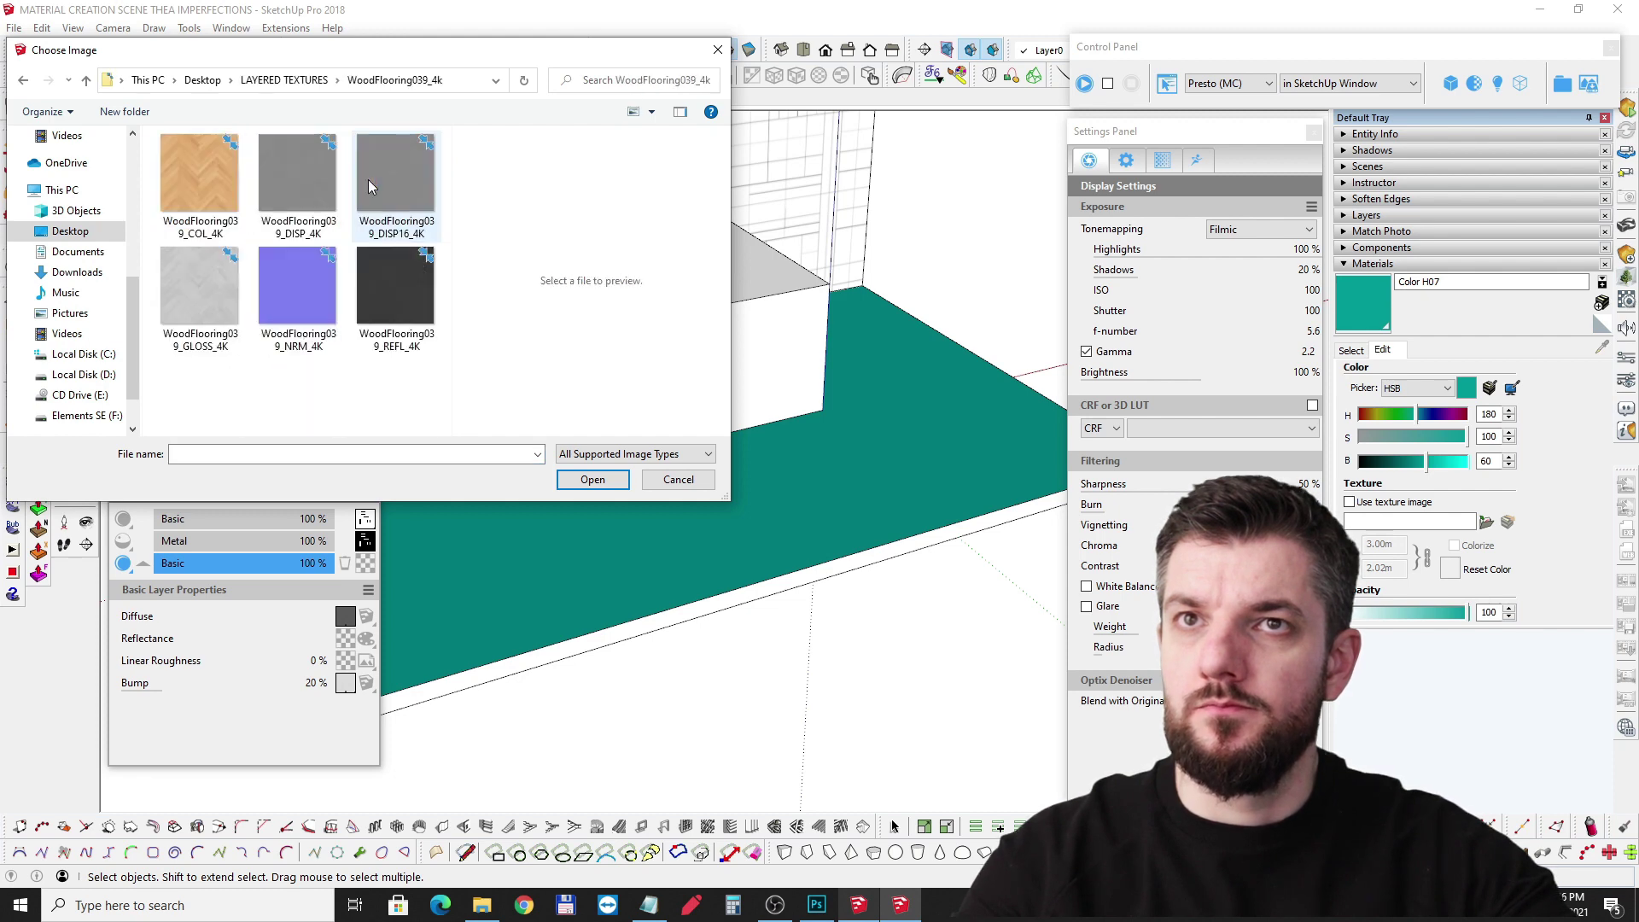
double_click(213, 176)
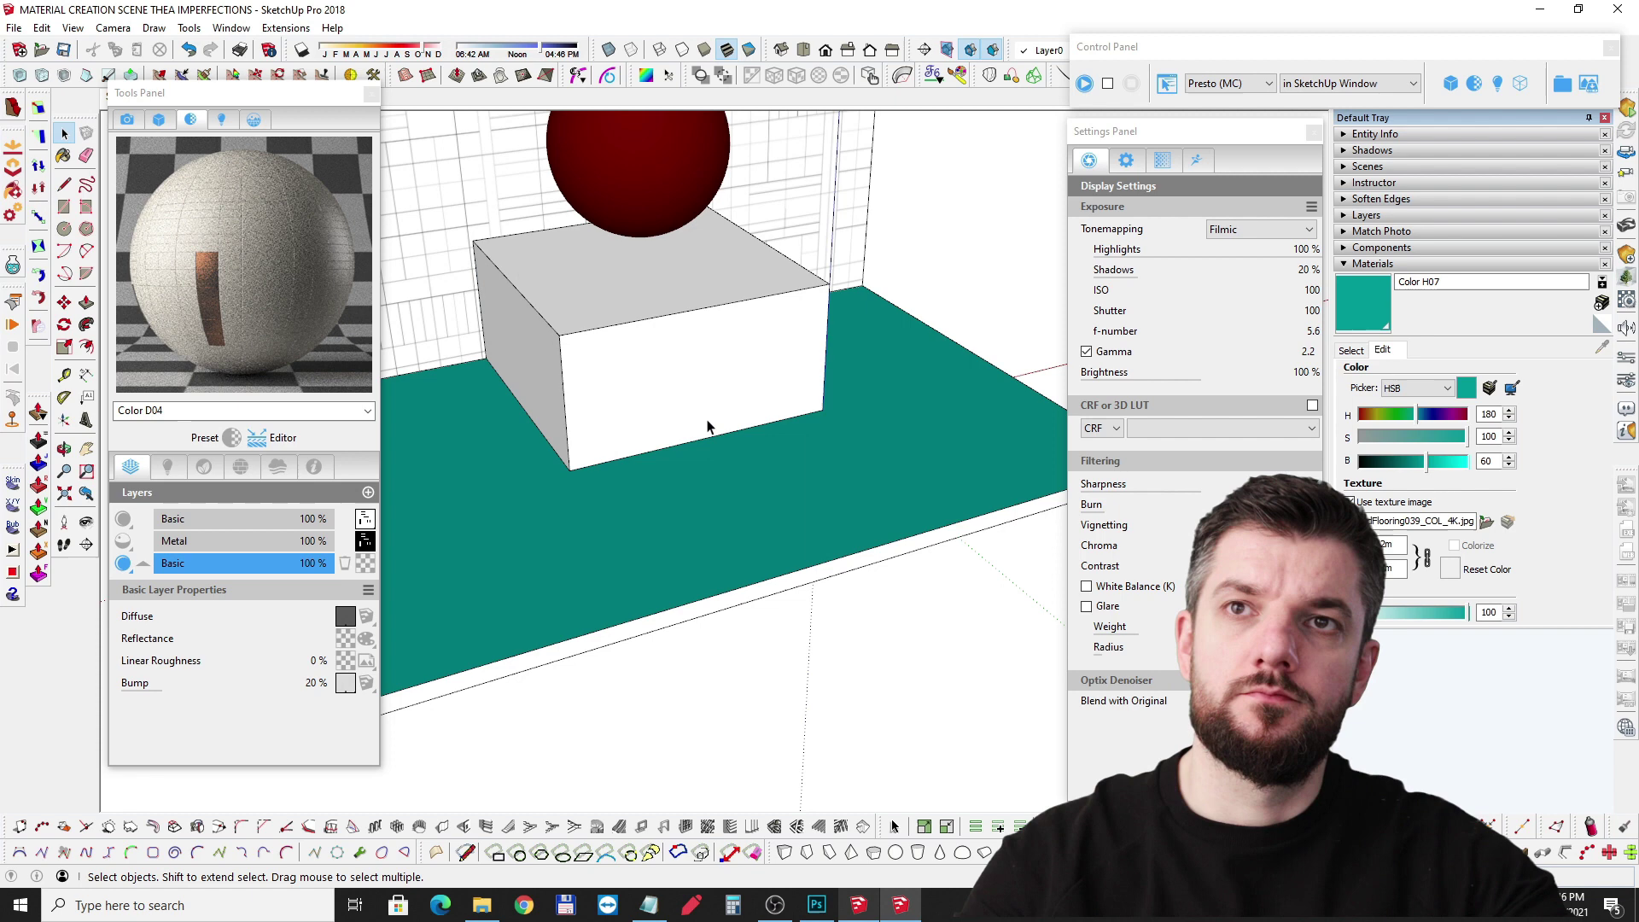
Step: Load the floor's Color H07 material for Thea editing and start the interactive Presto (MC) render on a close view of the floor
mouse_move(707, 427)
middle_mouse_down()
mouse_move(718, 475)
mouse_move(823, 450)
mouse_move(754, 424)
mouse_move(708, 437)
middle_mouse_up()
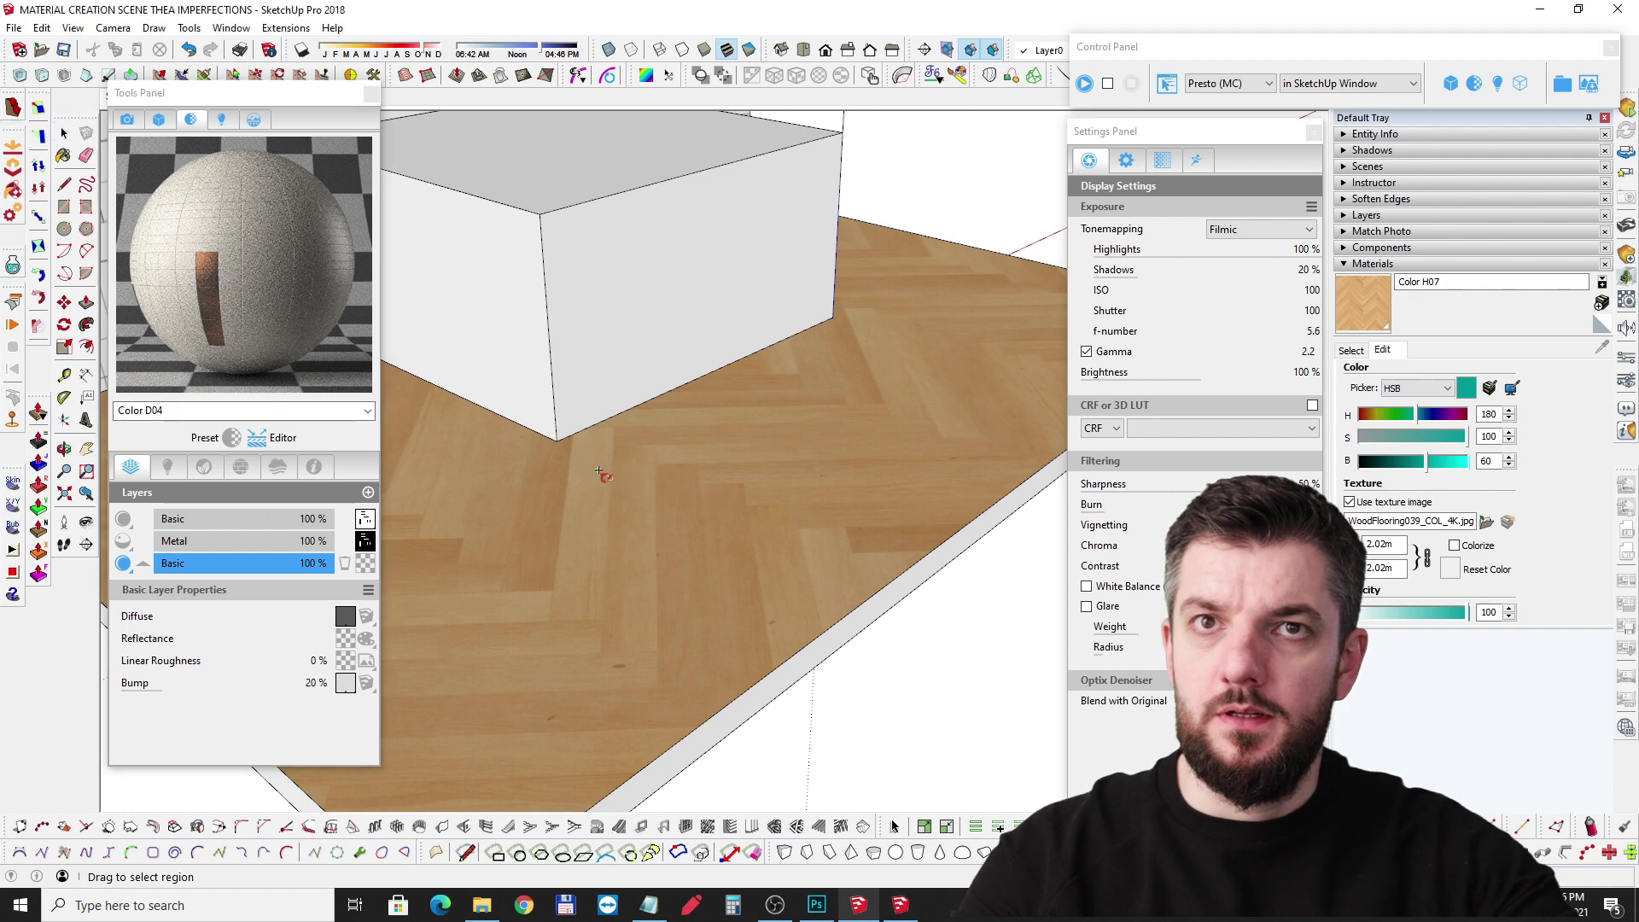
left_click(423, 494)
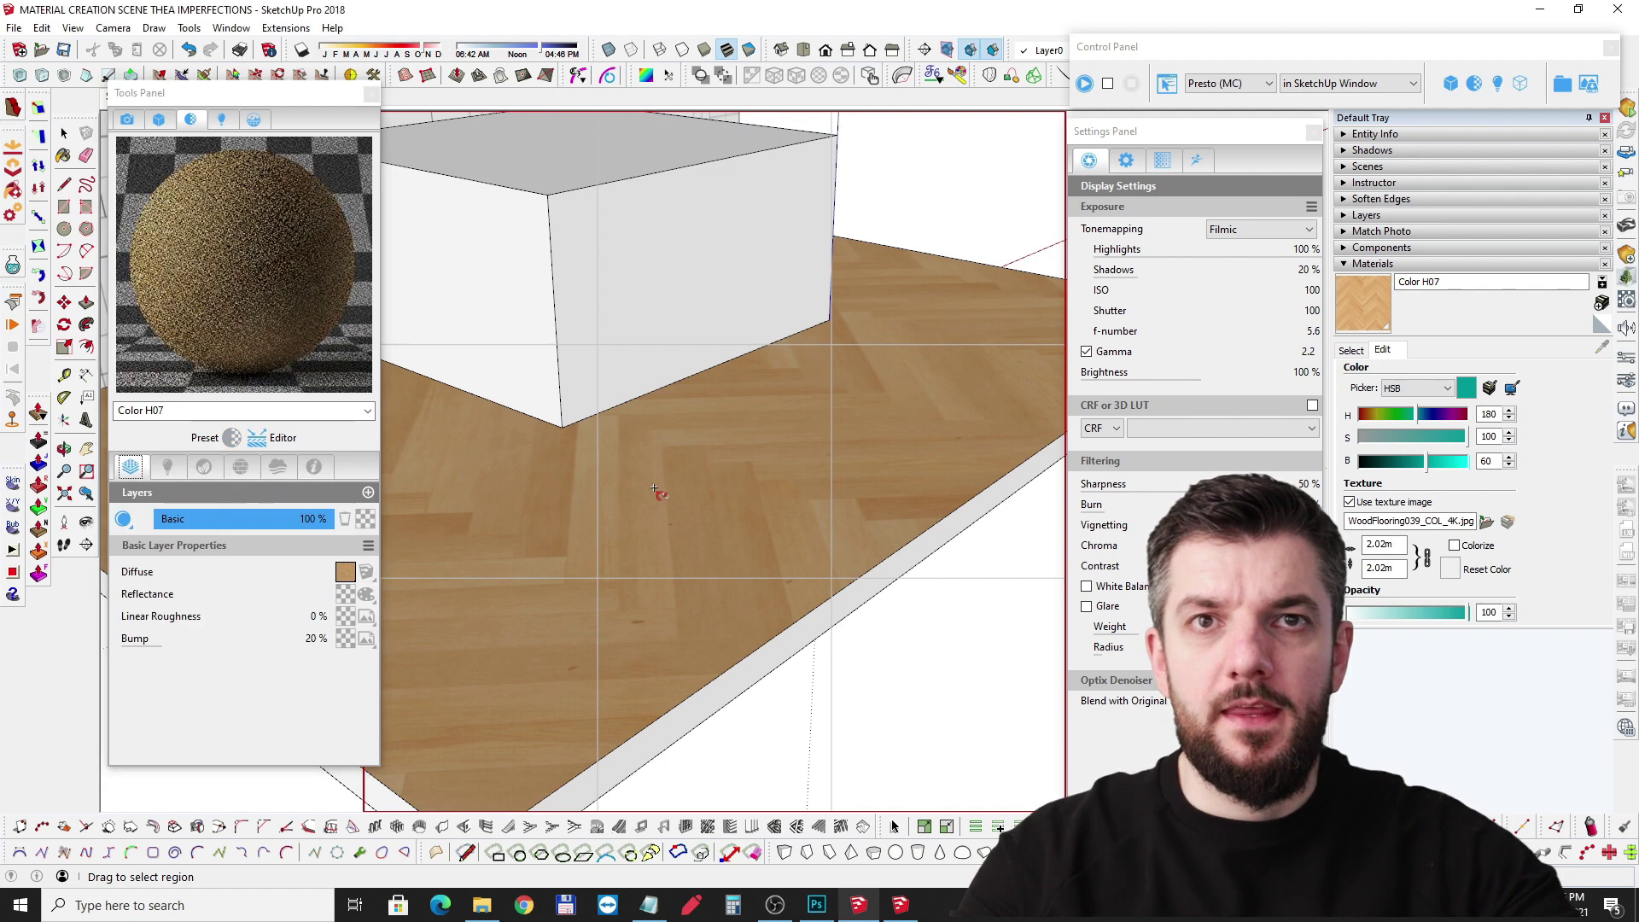
middle_click_drag(628, 483, 674, 480, "shift")
middle_click_drag(743, 391, 773, 424)
middle_click_drag(773, 423, 745, 442, "shift")
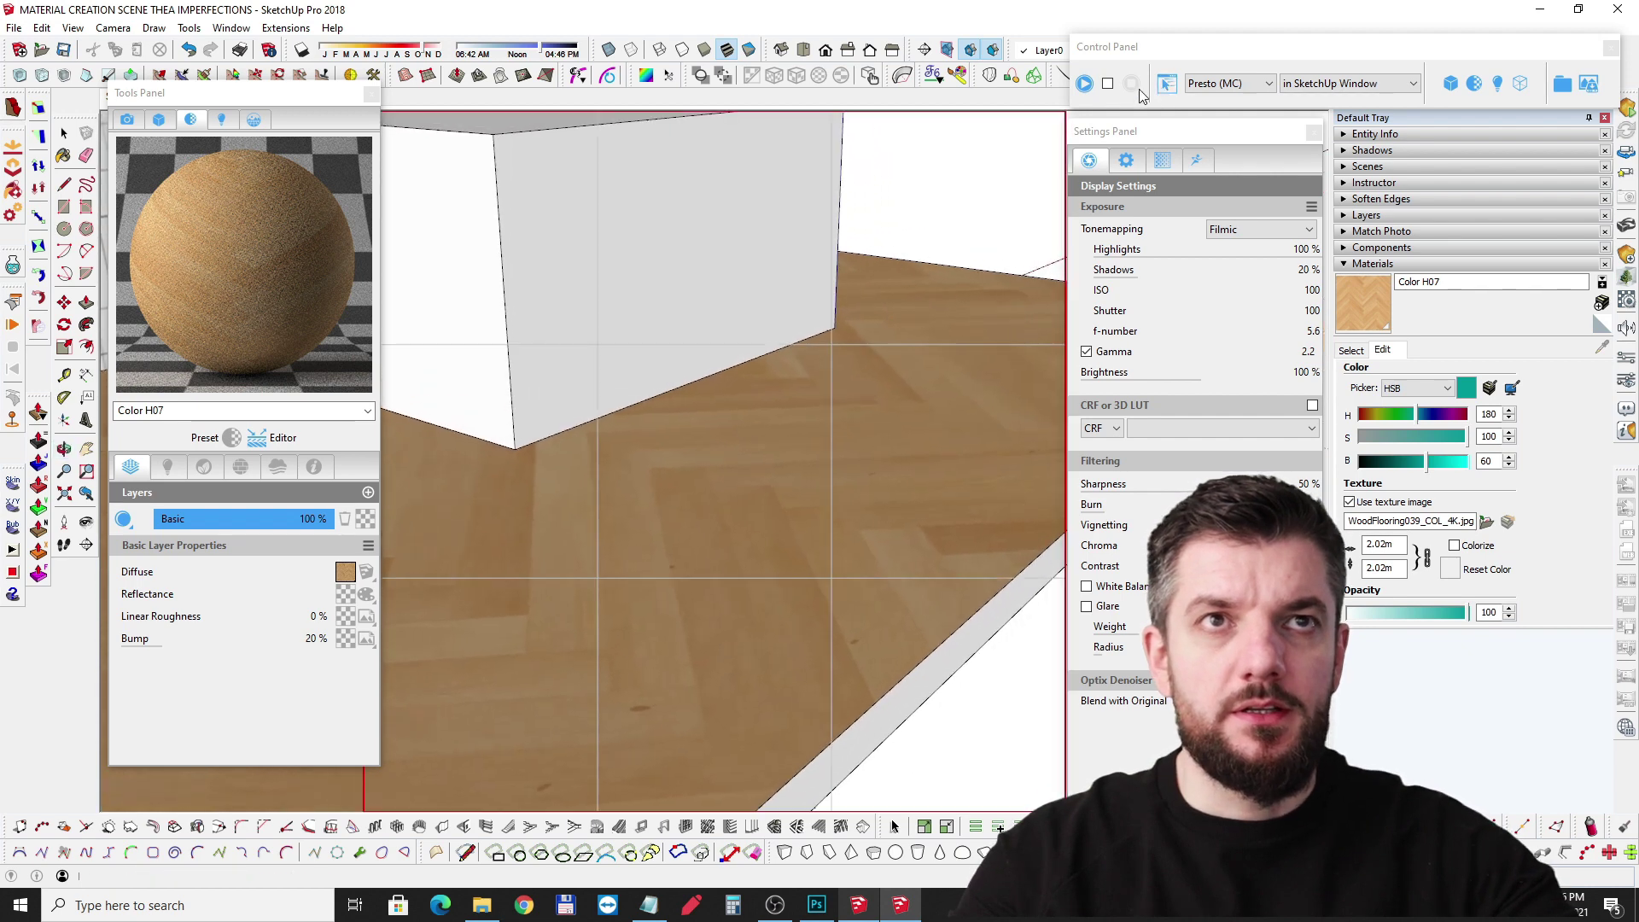
left_click(1084, 85)
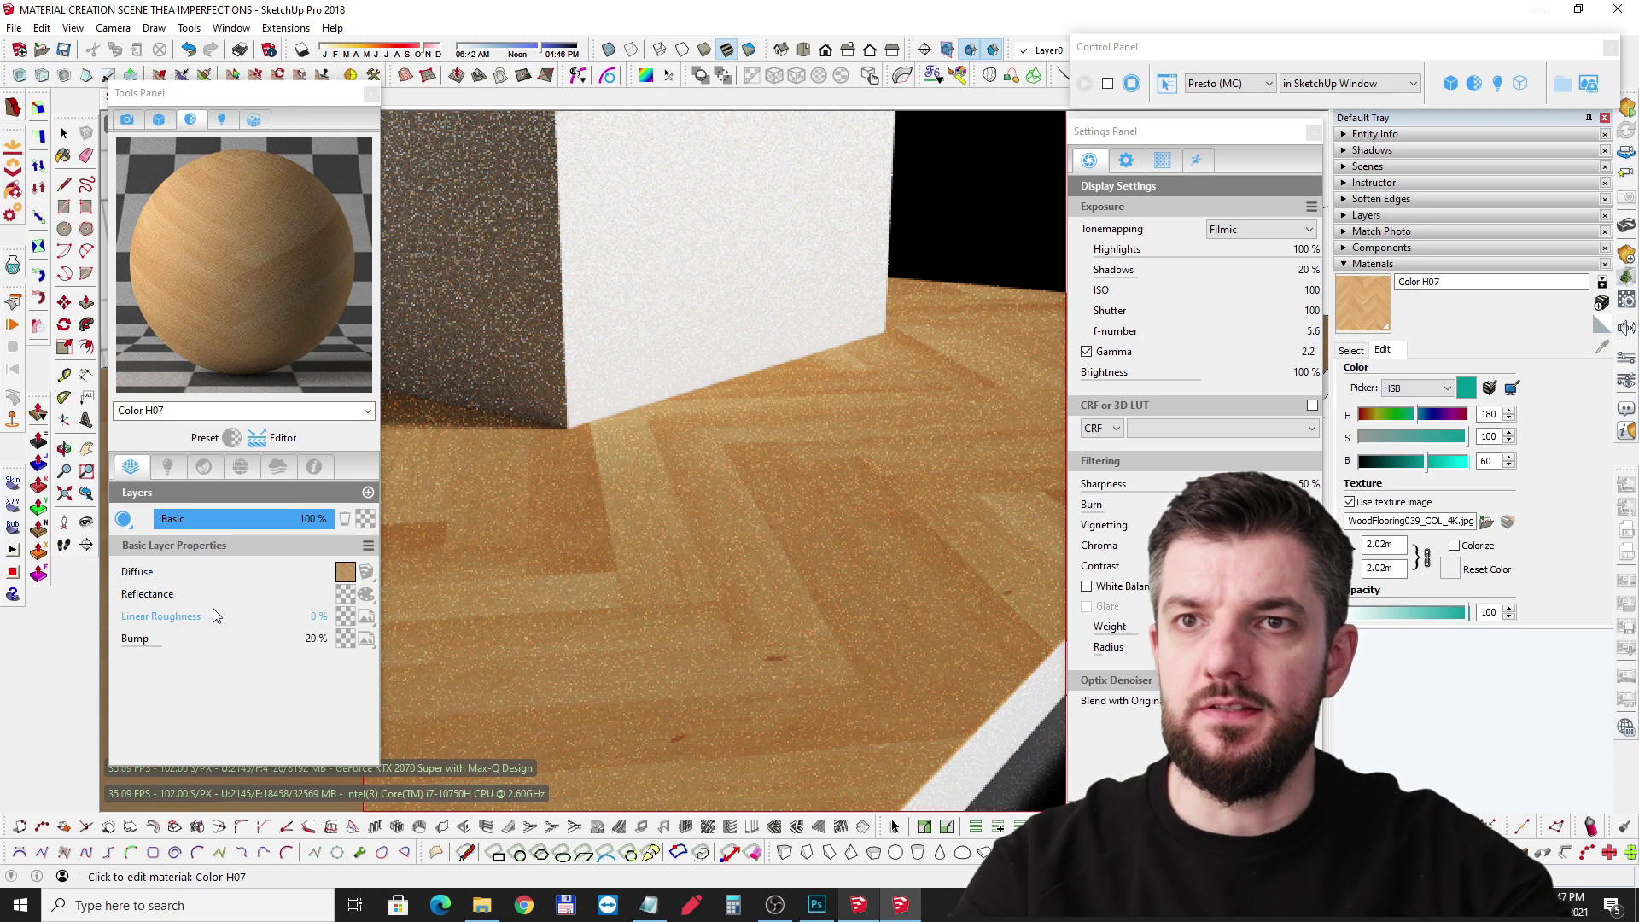
Step: Assign the WoodFlooring039_REFL_4K bitmap to the reflectance of the wood material's Basic layer
left_click(367, 596)
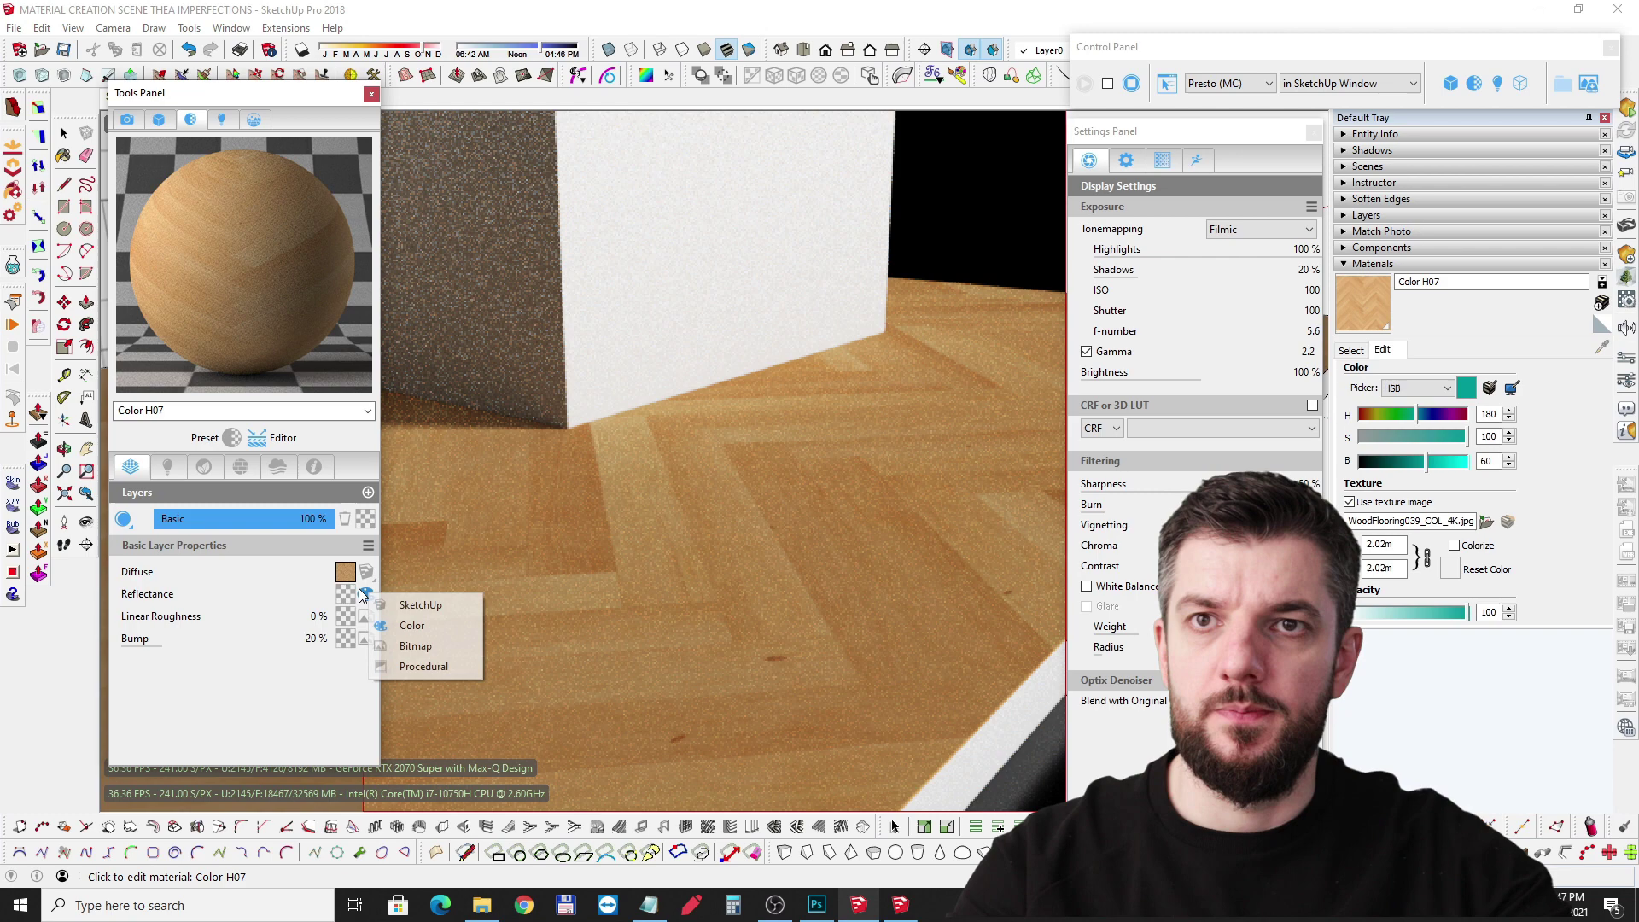
left_click(402, 635)
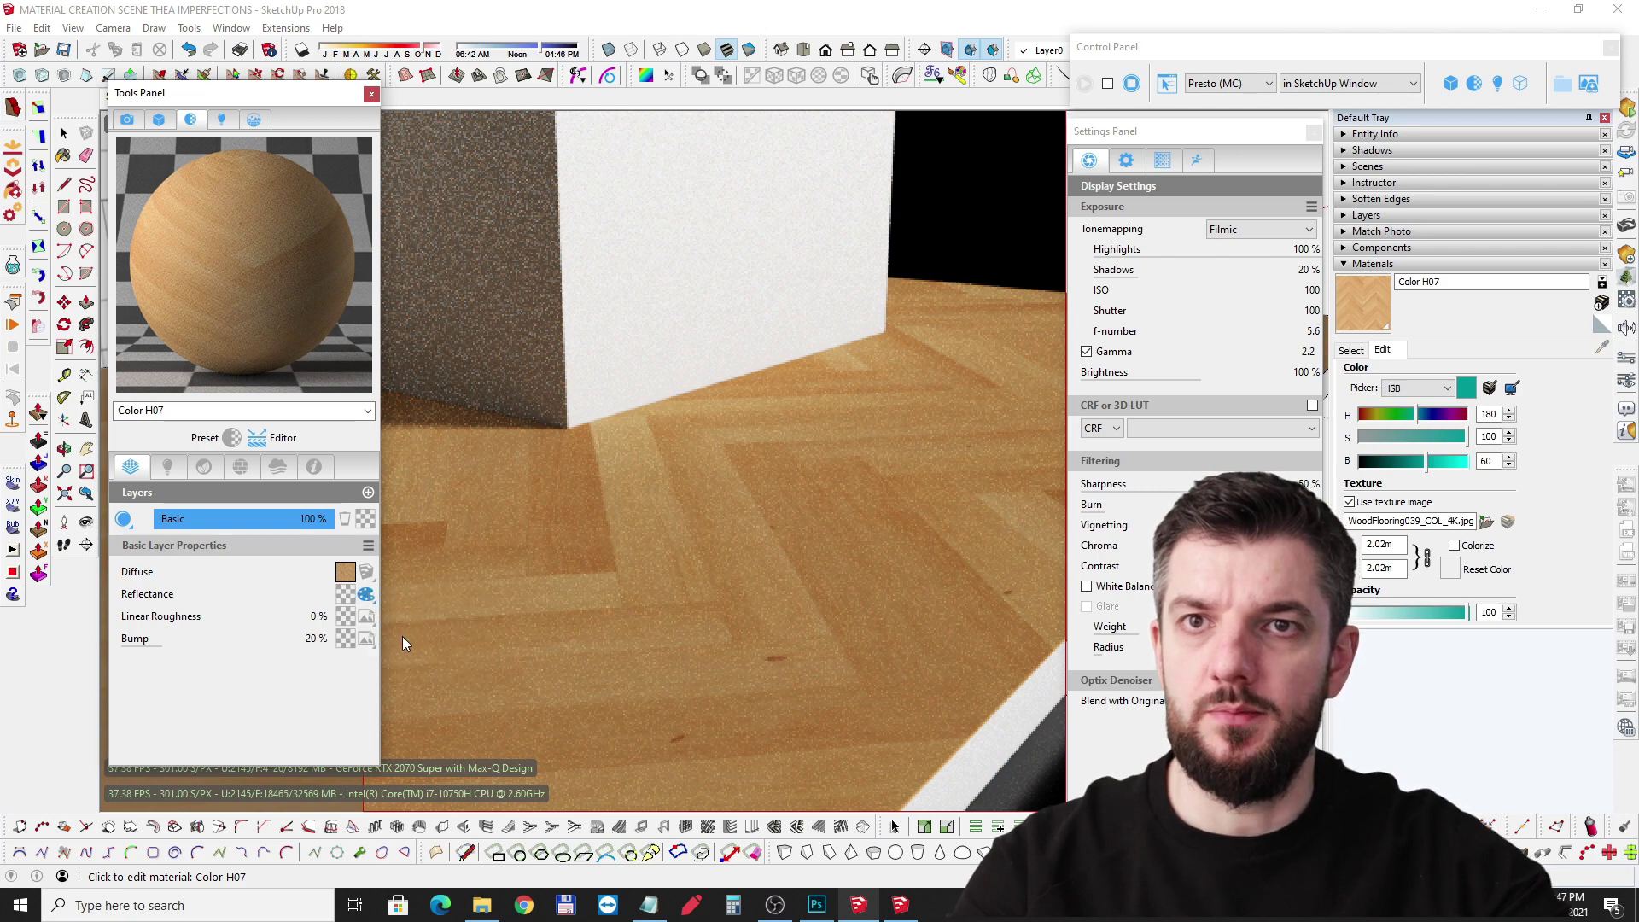
left_click(366, 595)
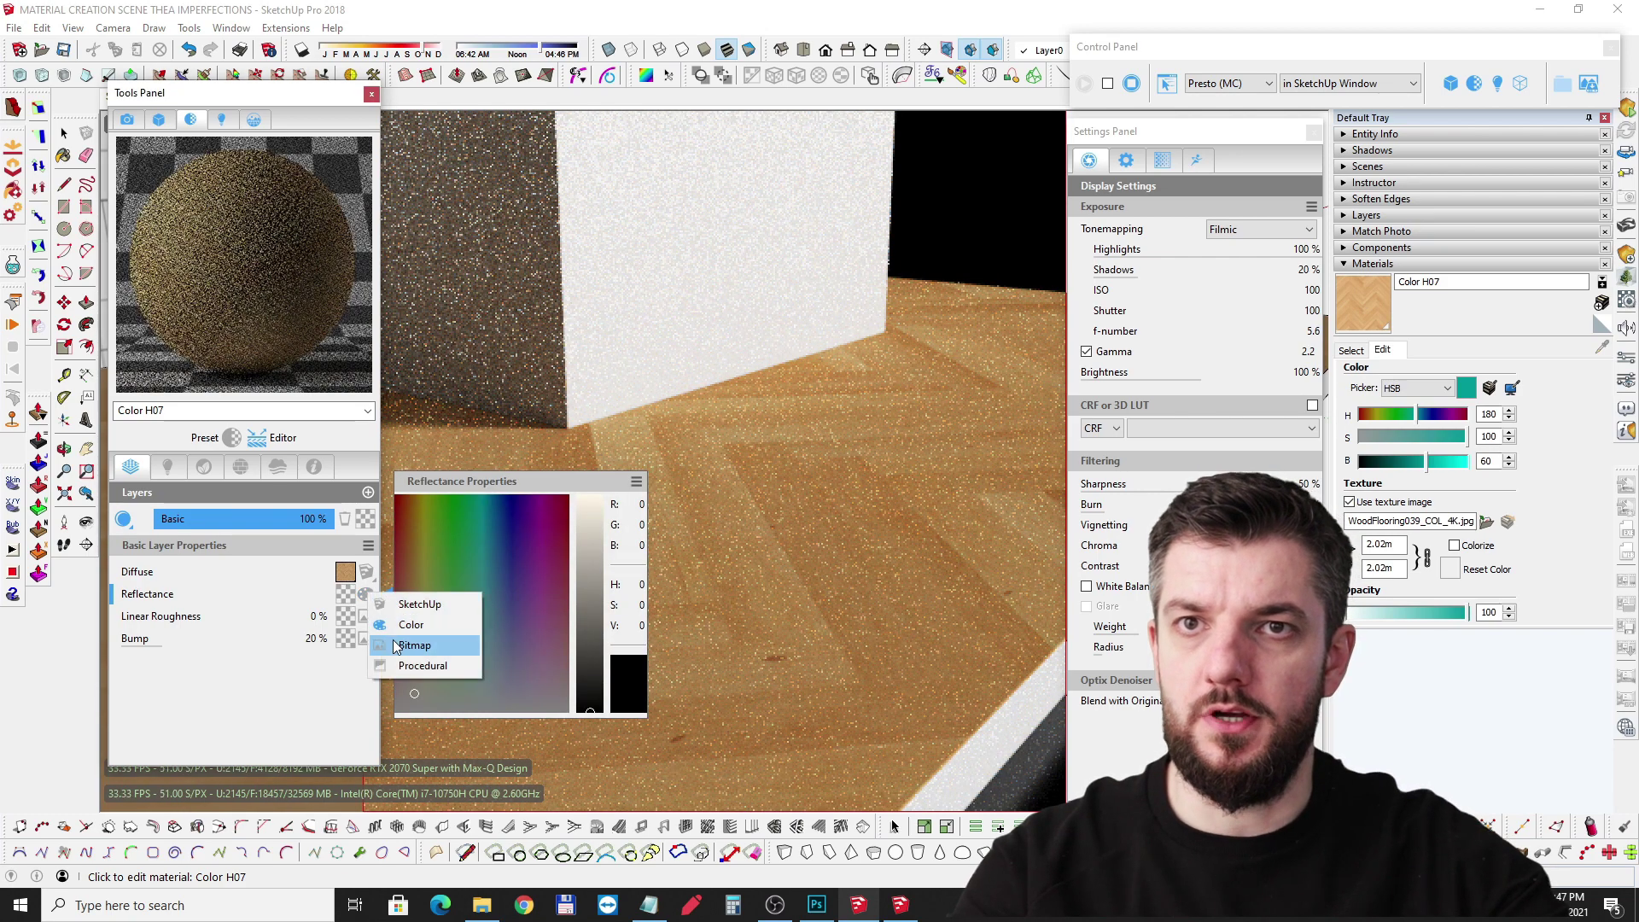
left_click(395, 646)
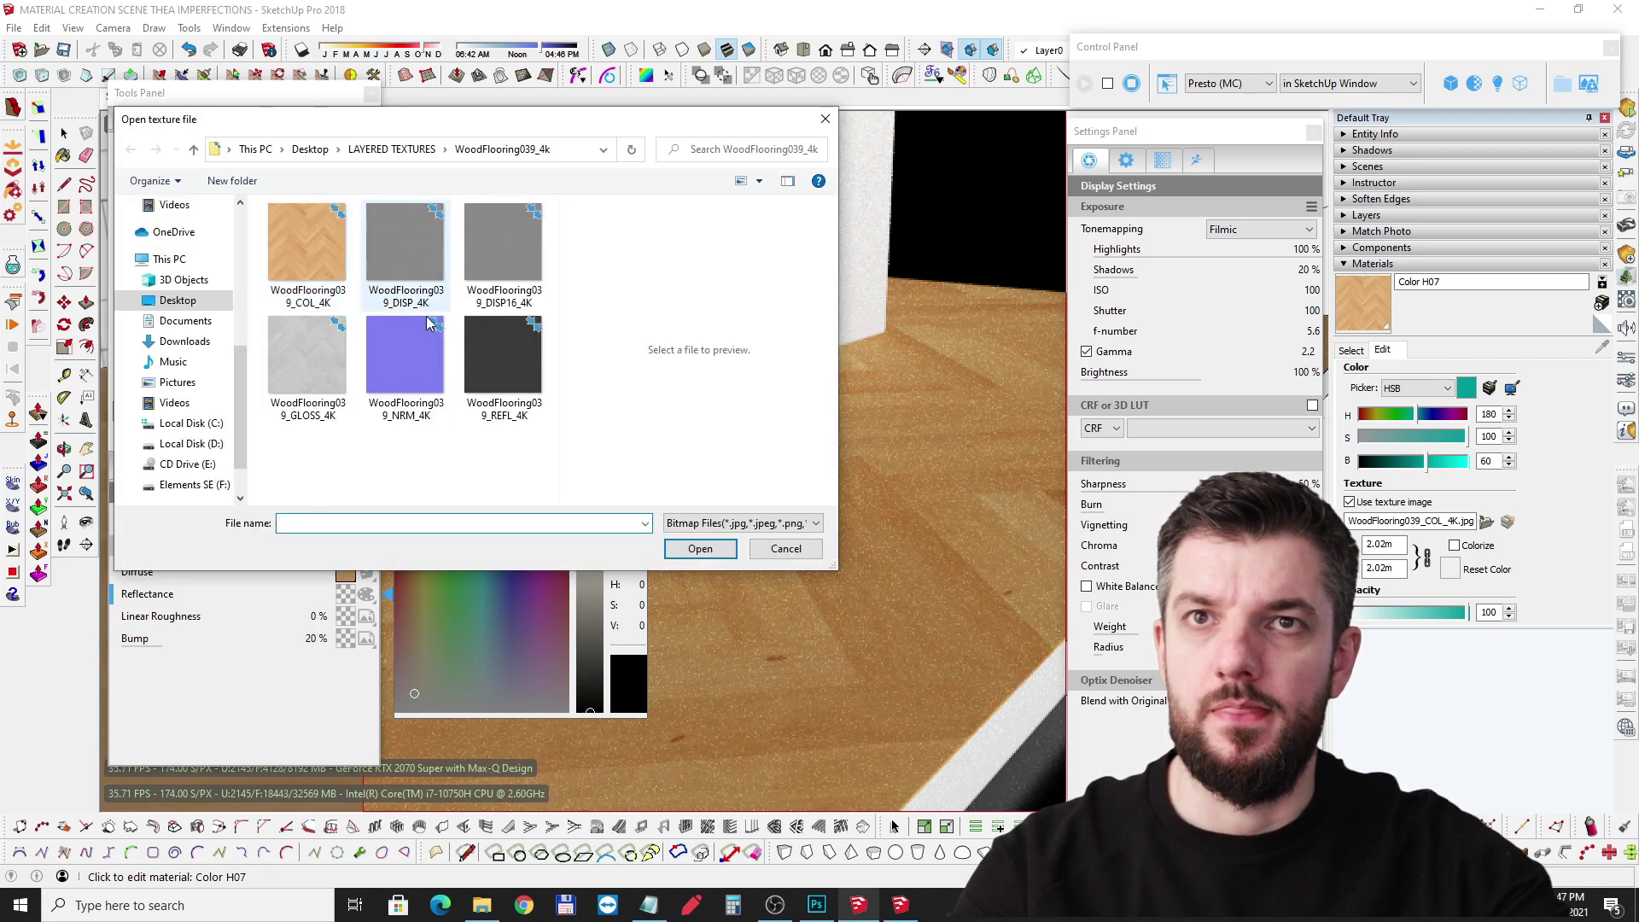
left_click(503, 352)
double_click(504, 345)
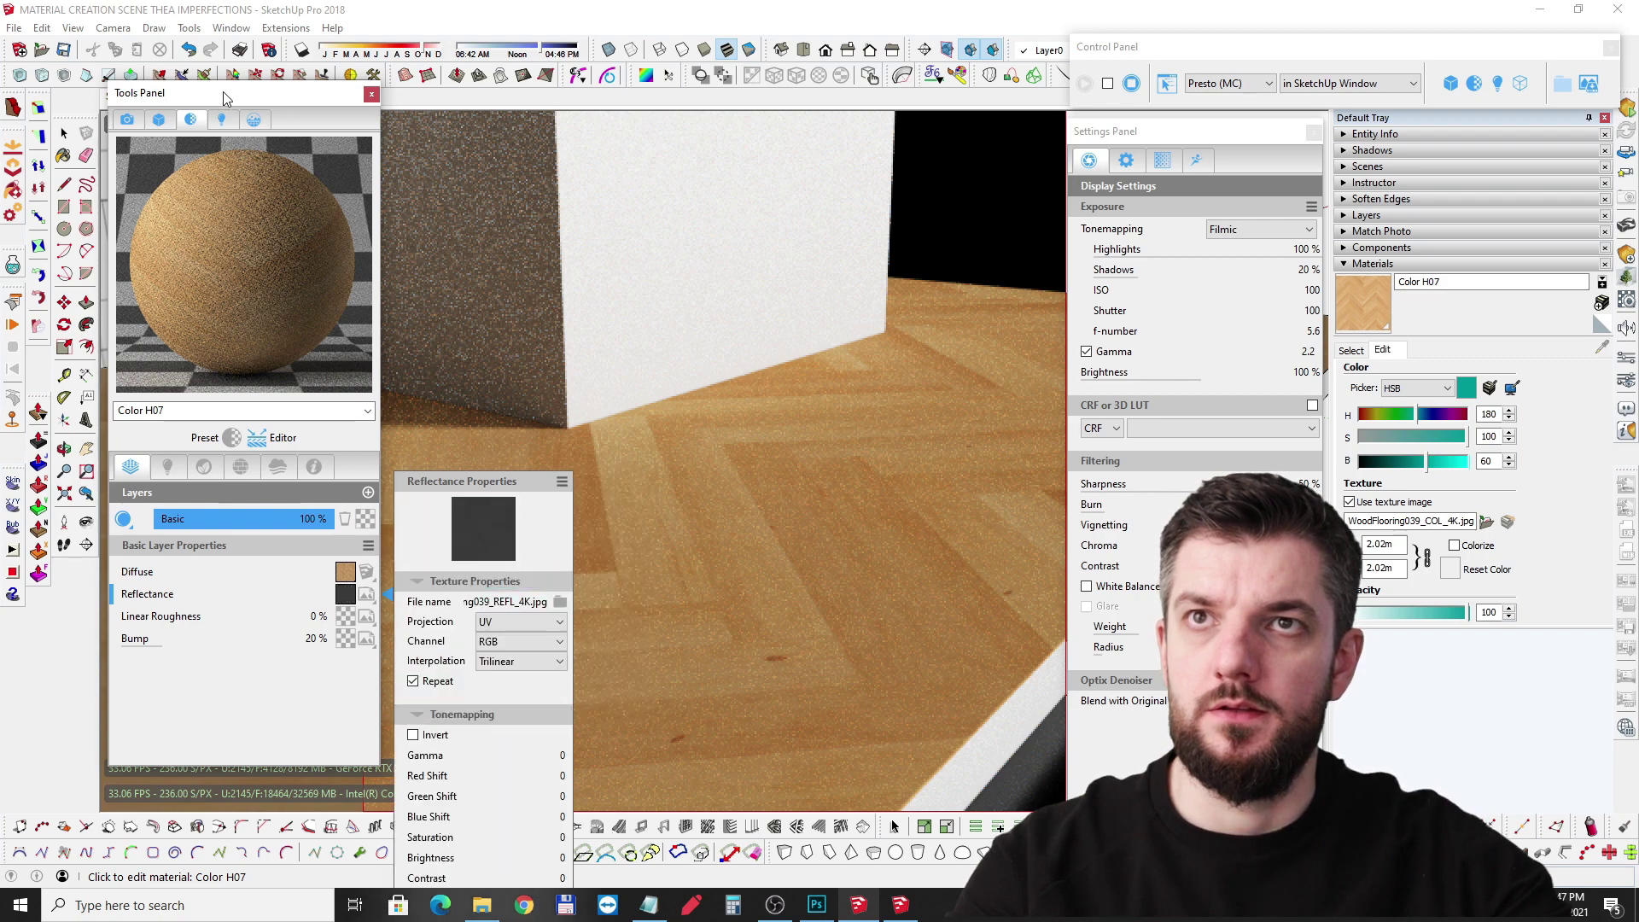
left_click_drag(224, 94, 145, 18)
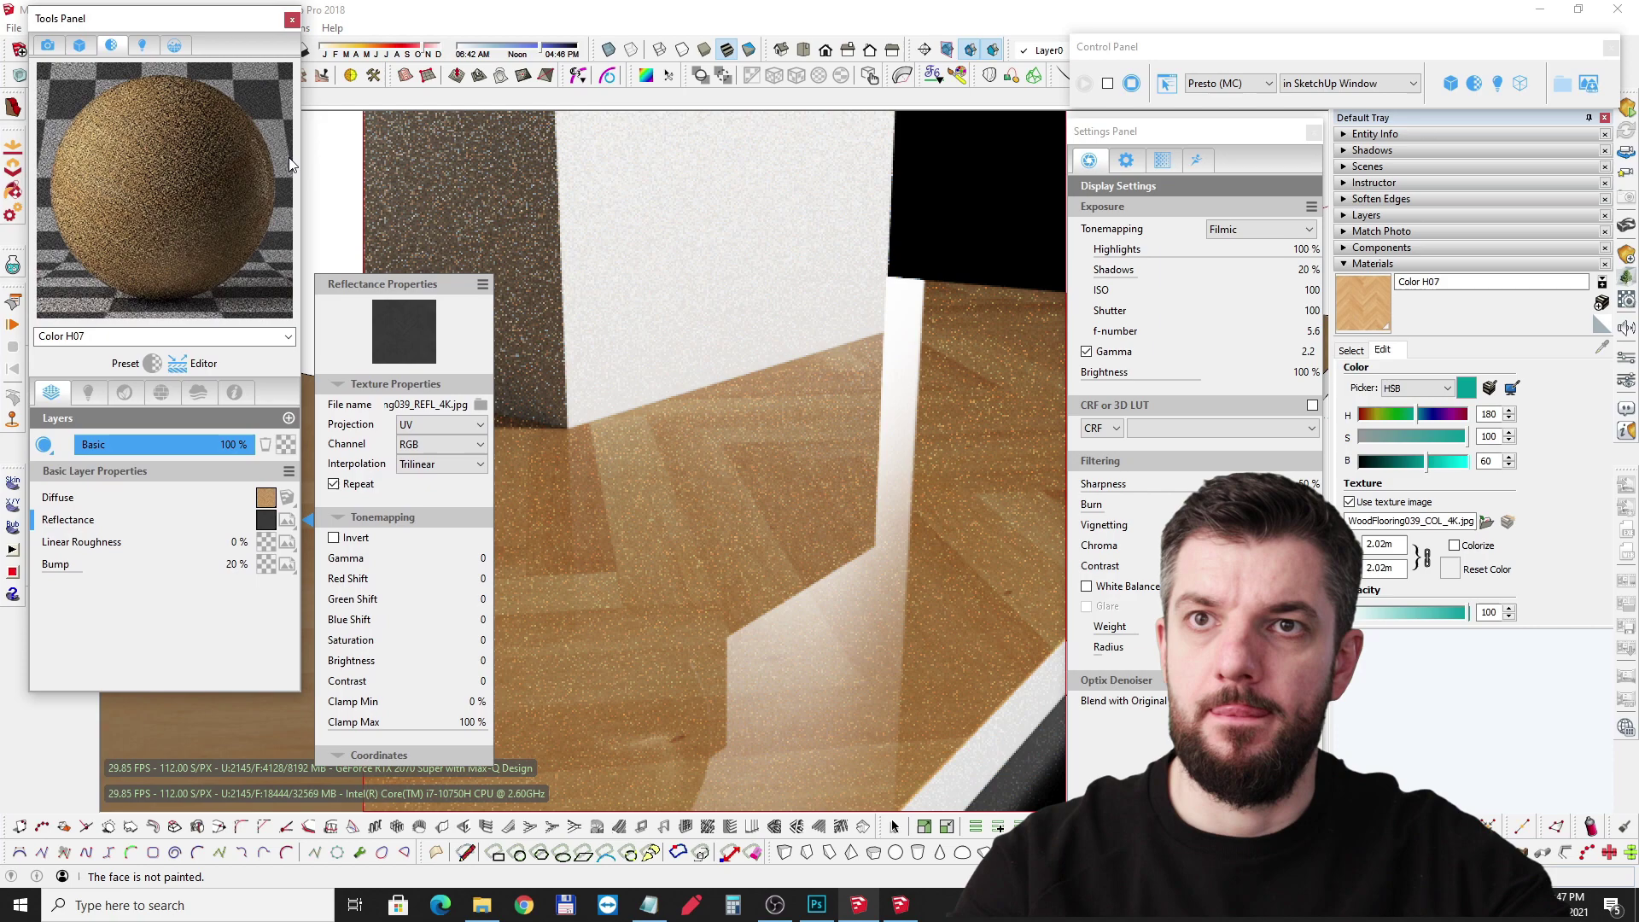
Step: Assign the WoodFlooring039_GLOSS_4K bitmap to the Basic layer's linear roughness and set the roughness to 100 %
scroll(879, 417, "down", 1)
middle_click_drag(884, 419, 848, 413, "shift")
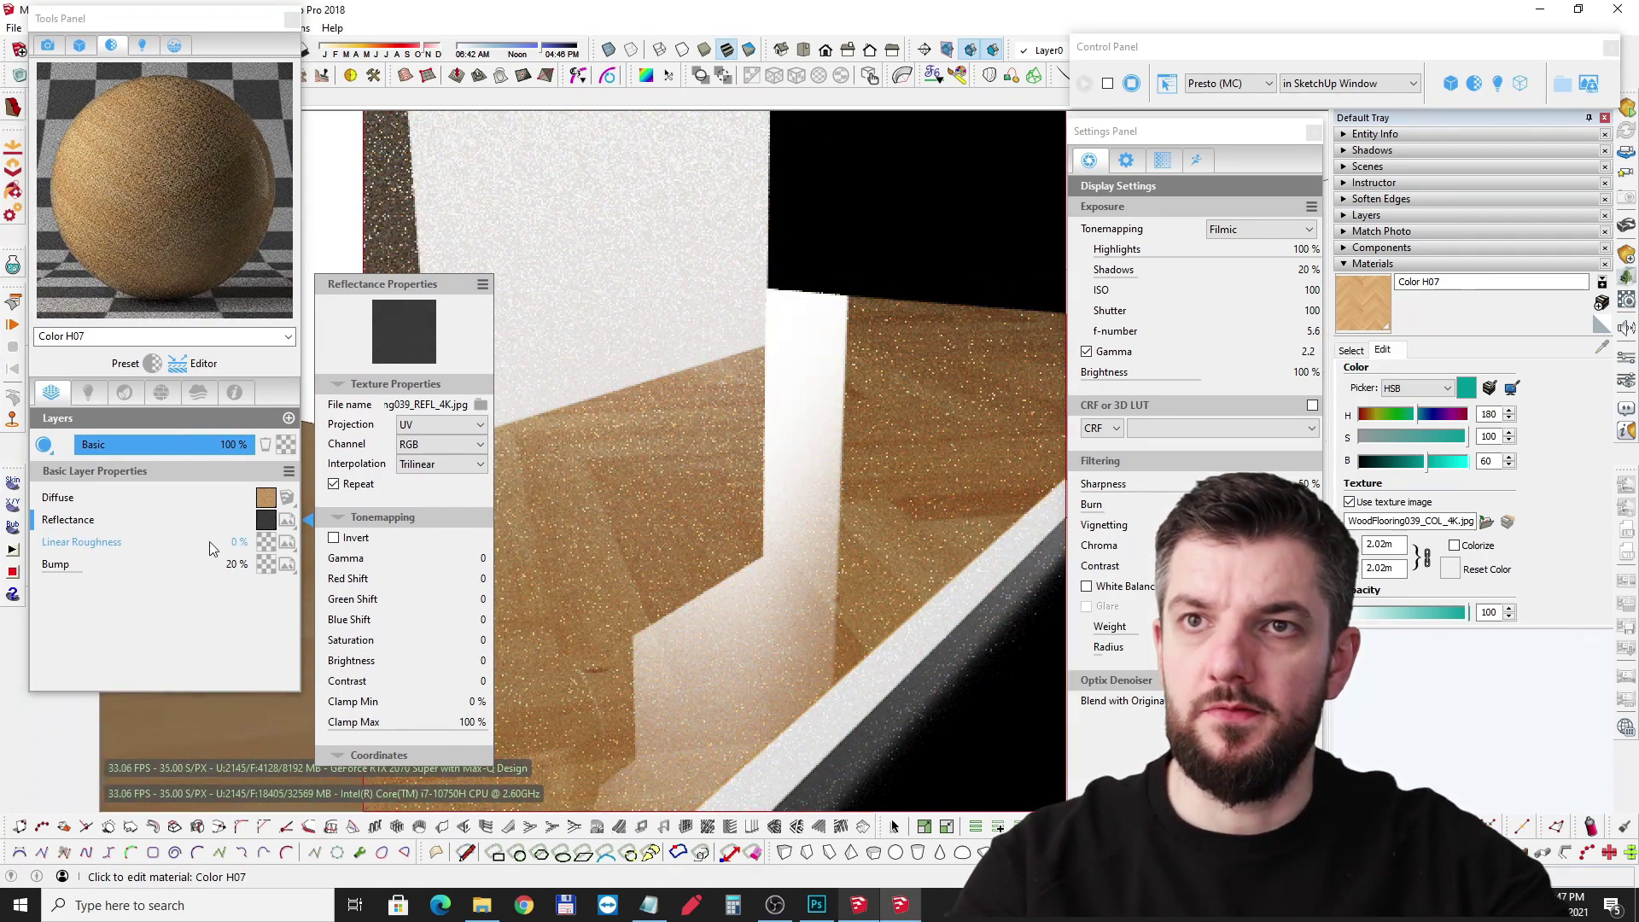
left_click(286, 544)
left_click(315, 573)
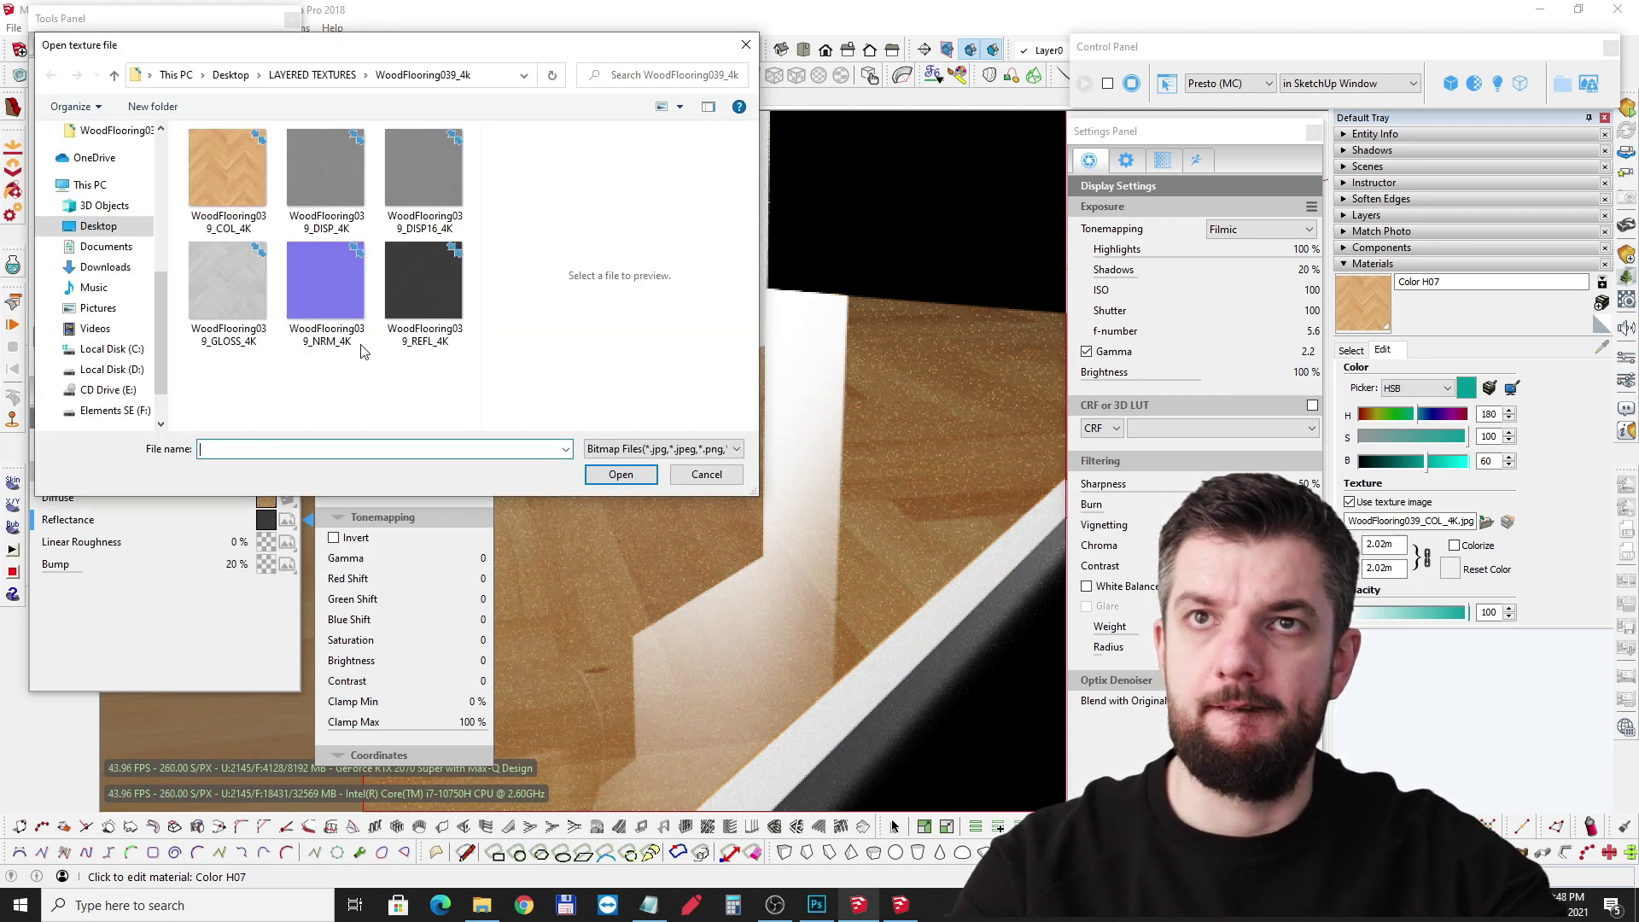
left_click(228, 276)
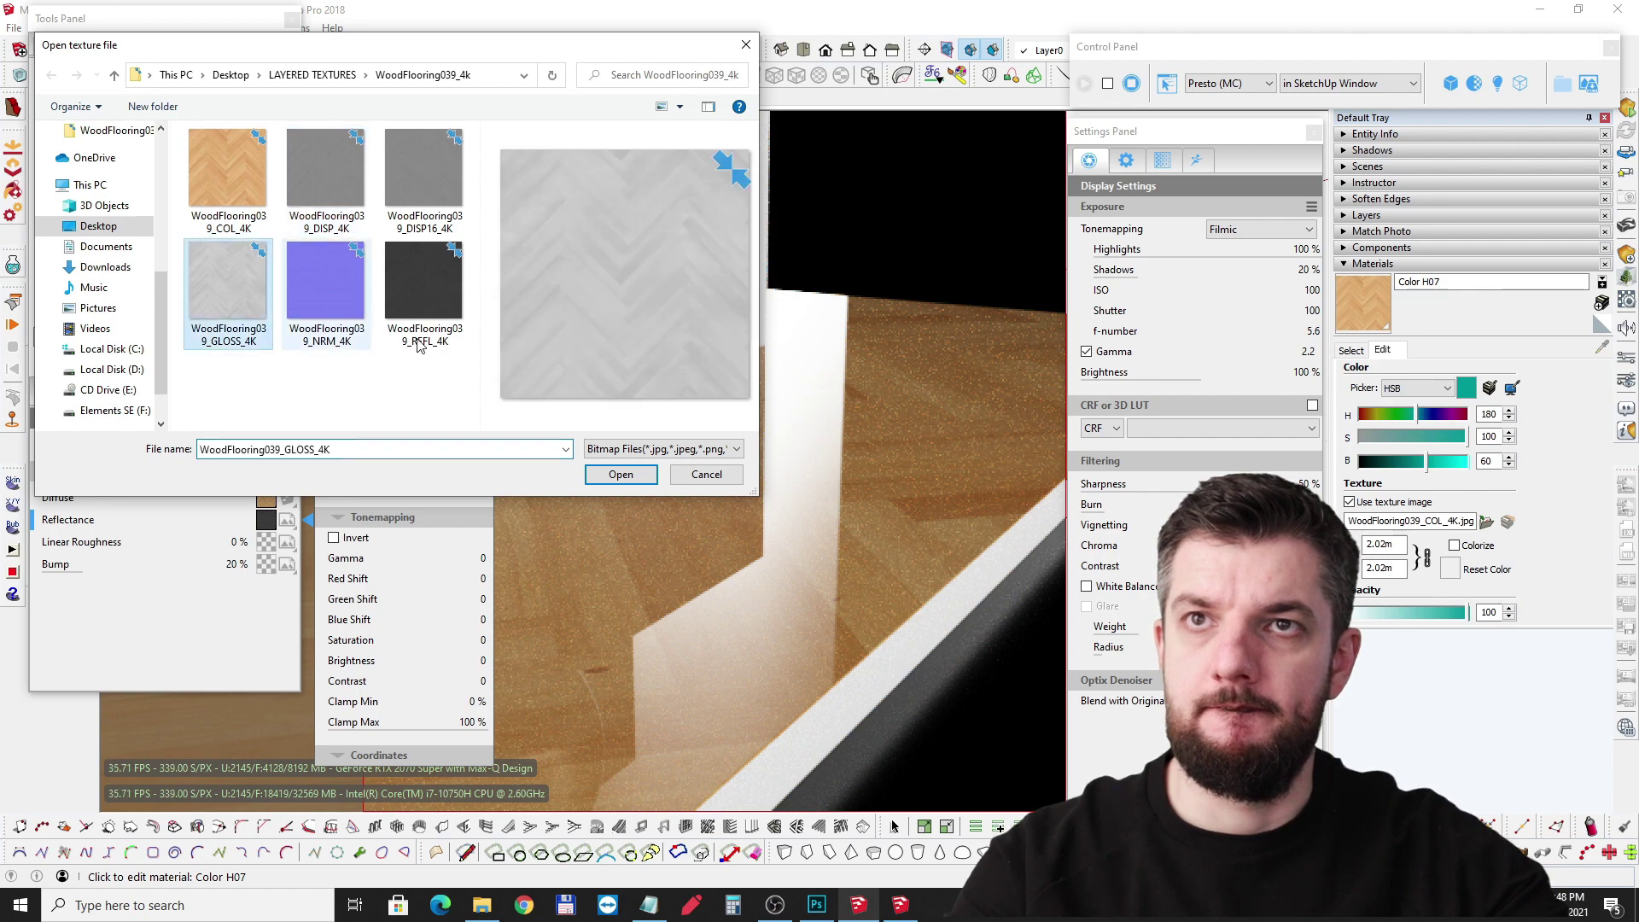
left_click(606, 472)
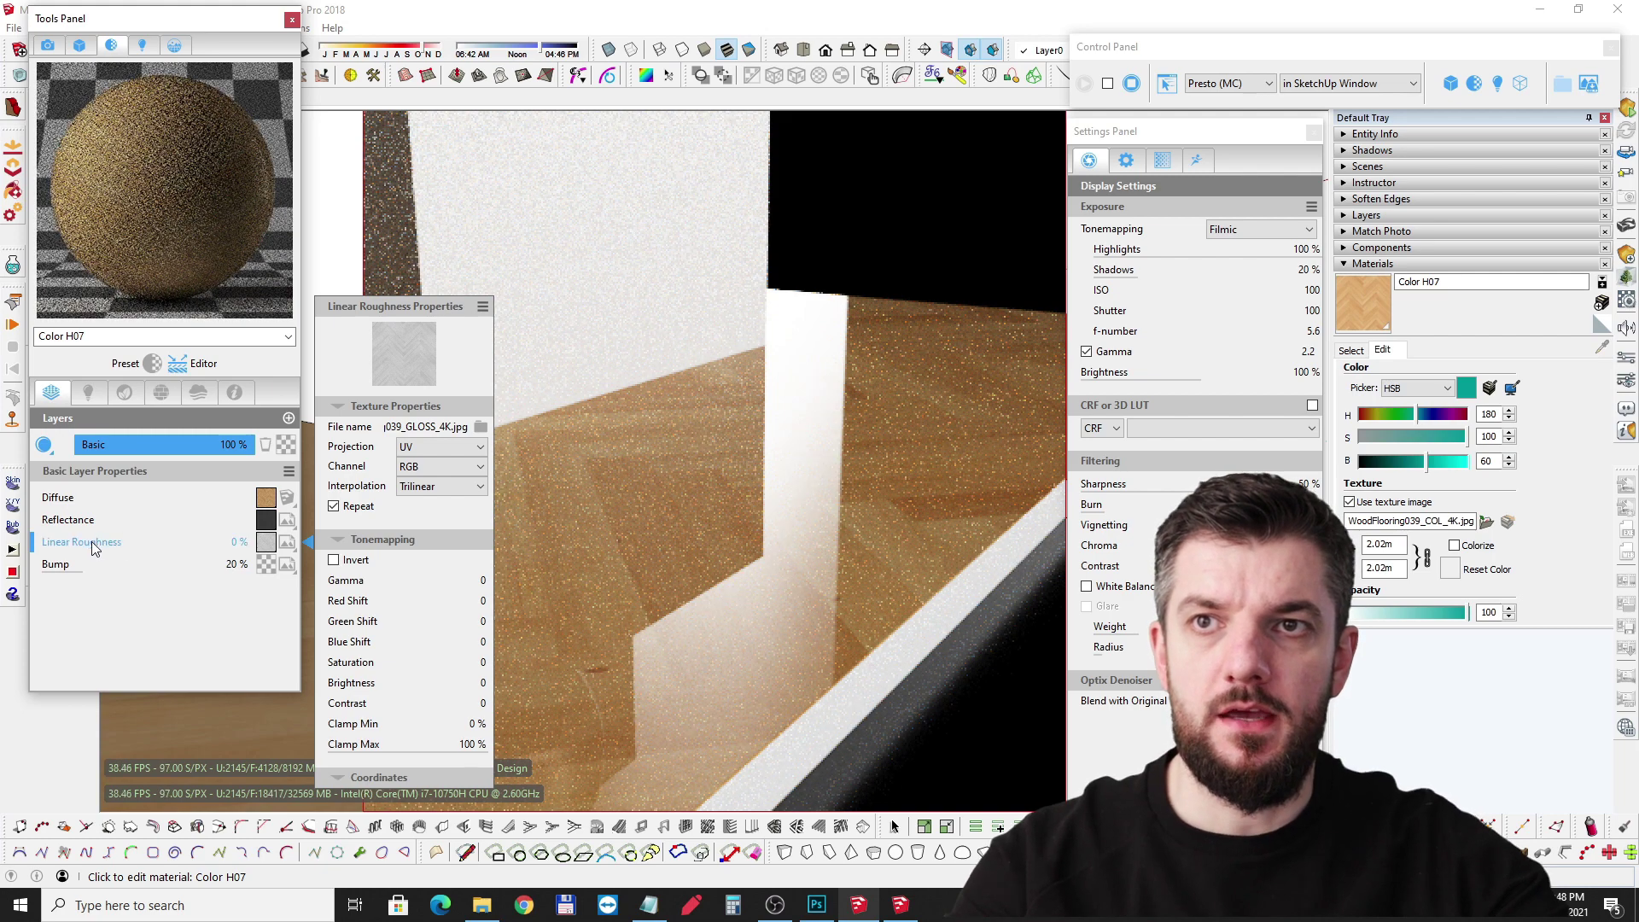
left_click_drag(95, 543, 195, 546)
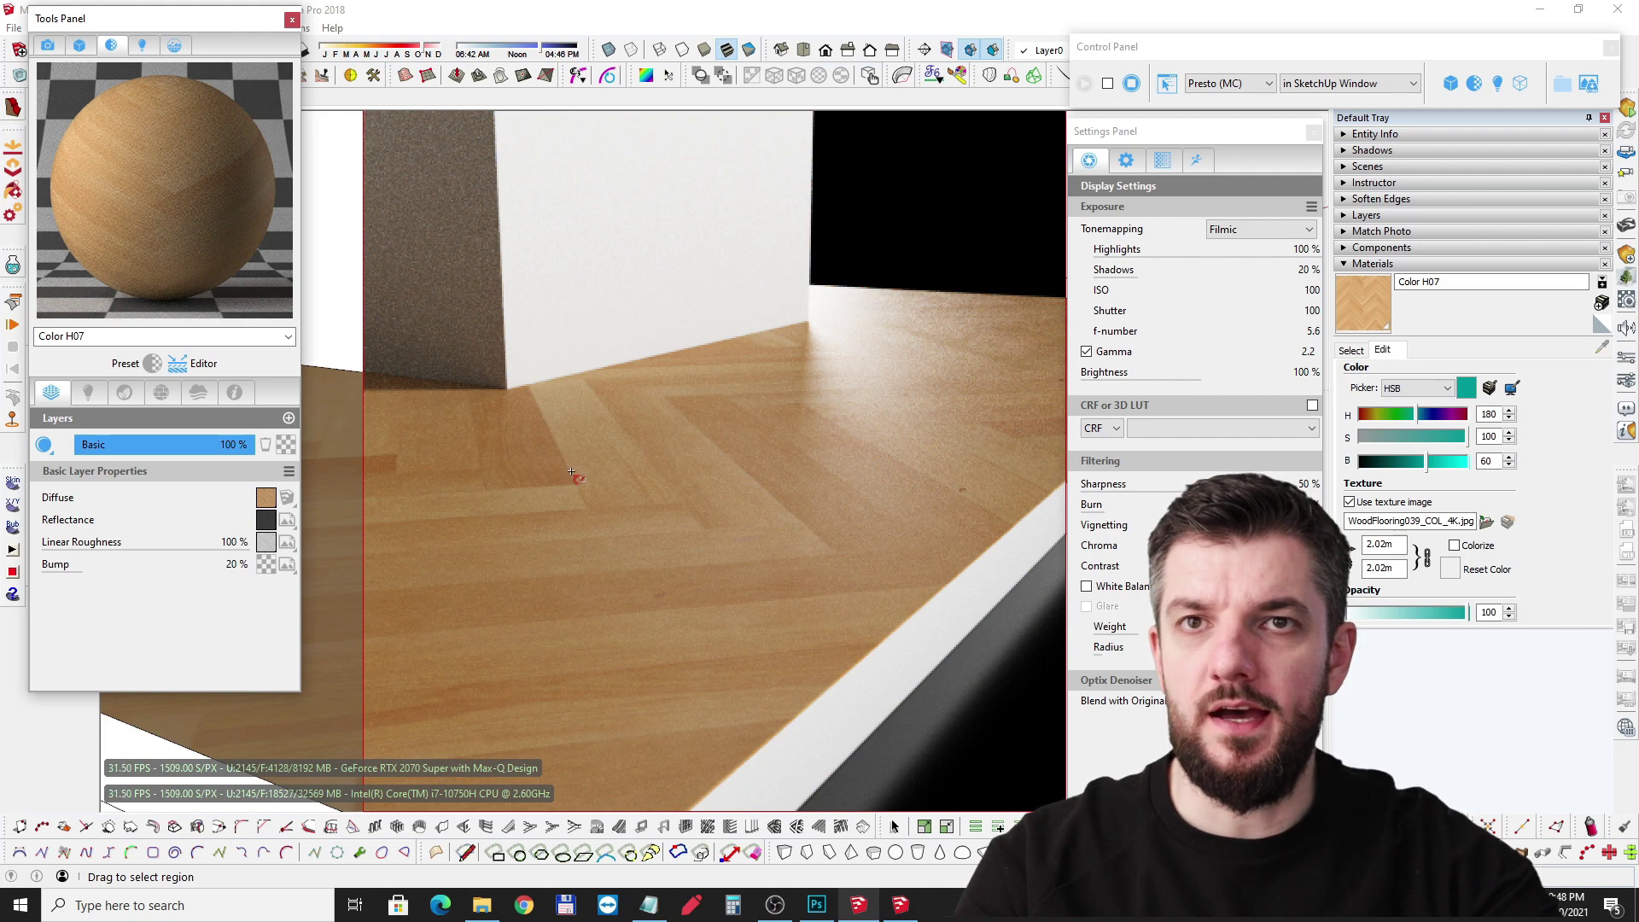
Step: Assign the WoodFlooring039_NRM_4K bitmap to the Basic layer's bump and switch it to Normal Map (OpenGL)
left_click(264, 567)
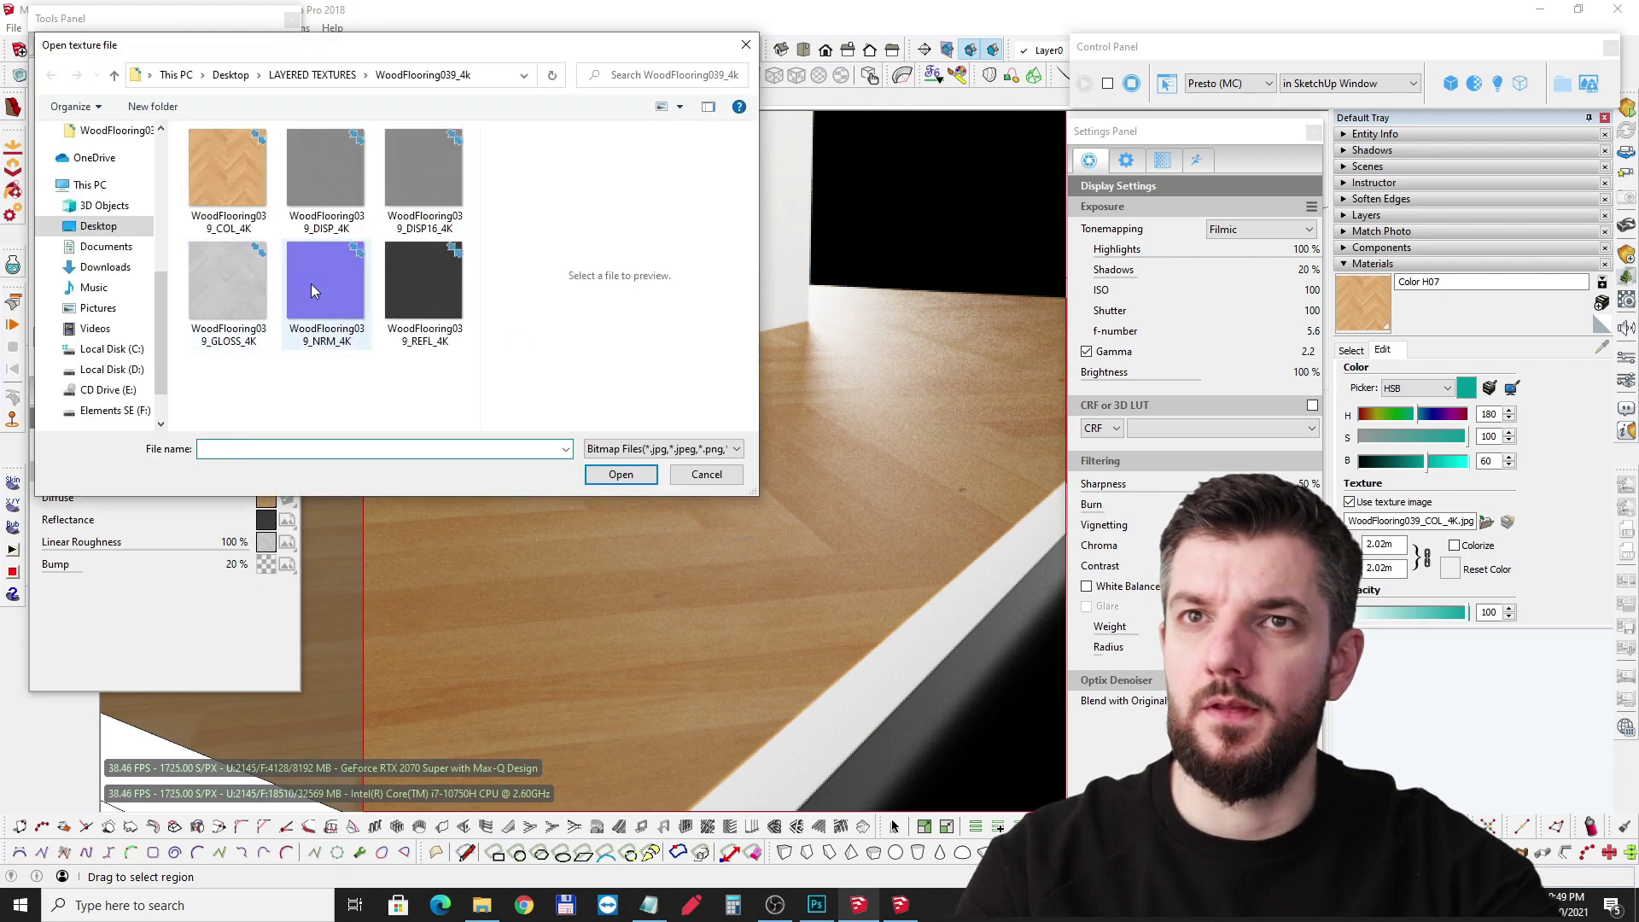
double_click(316, 291)
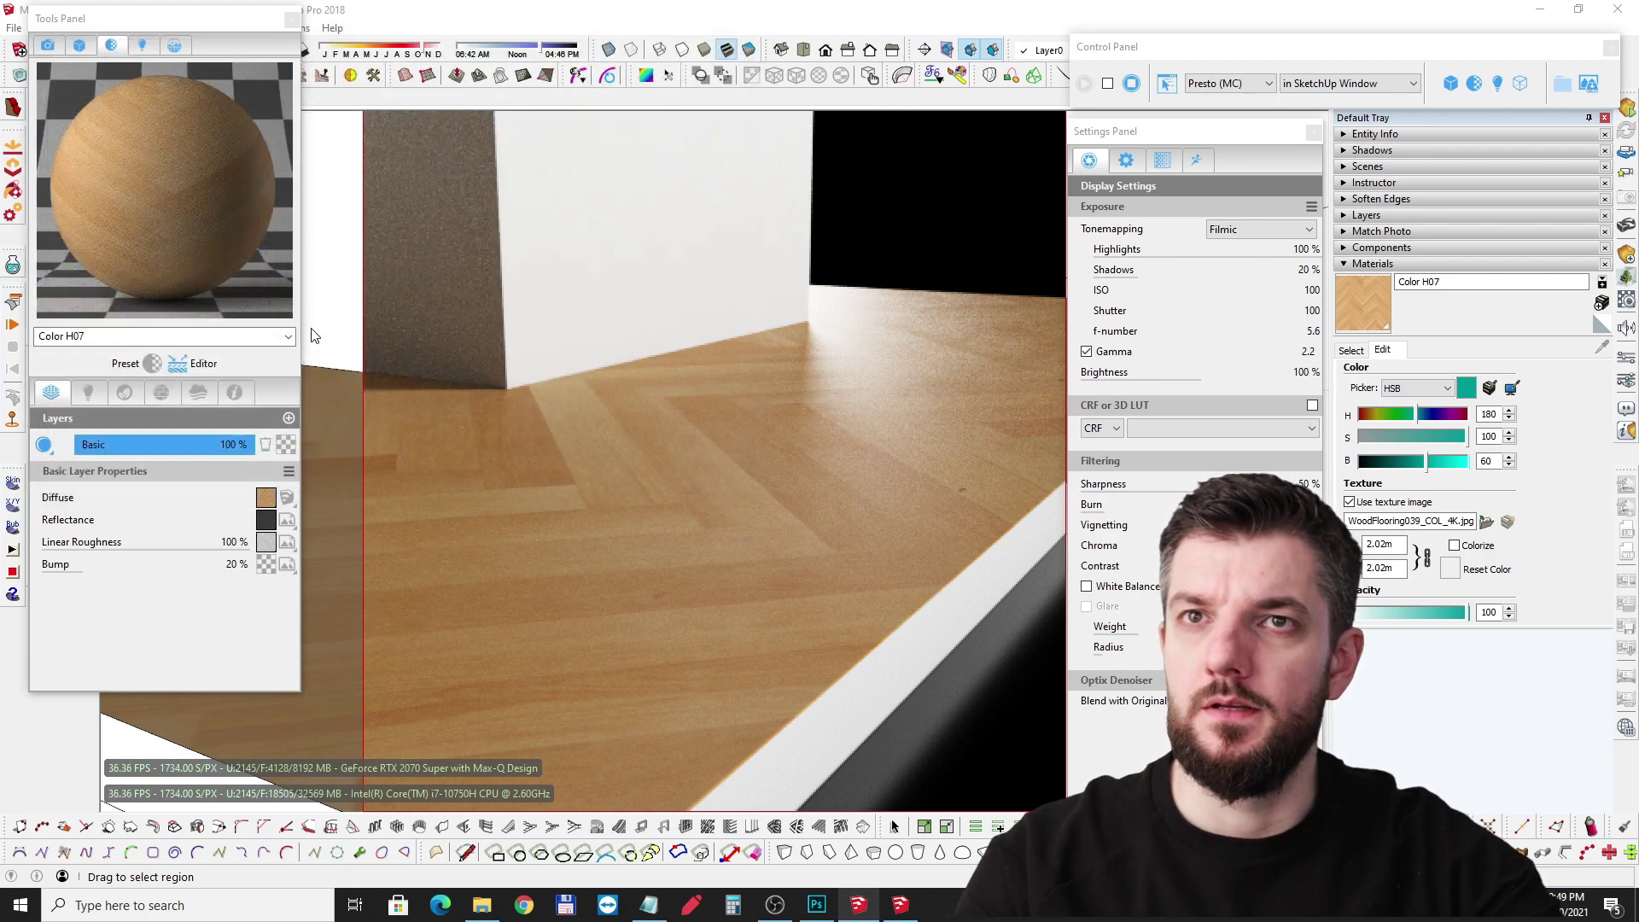
left_click(286, 566)
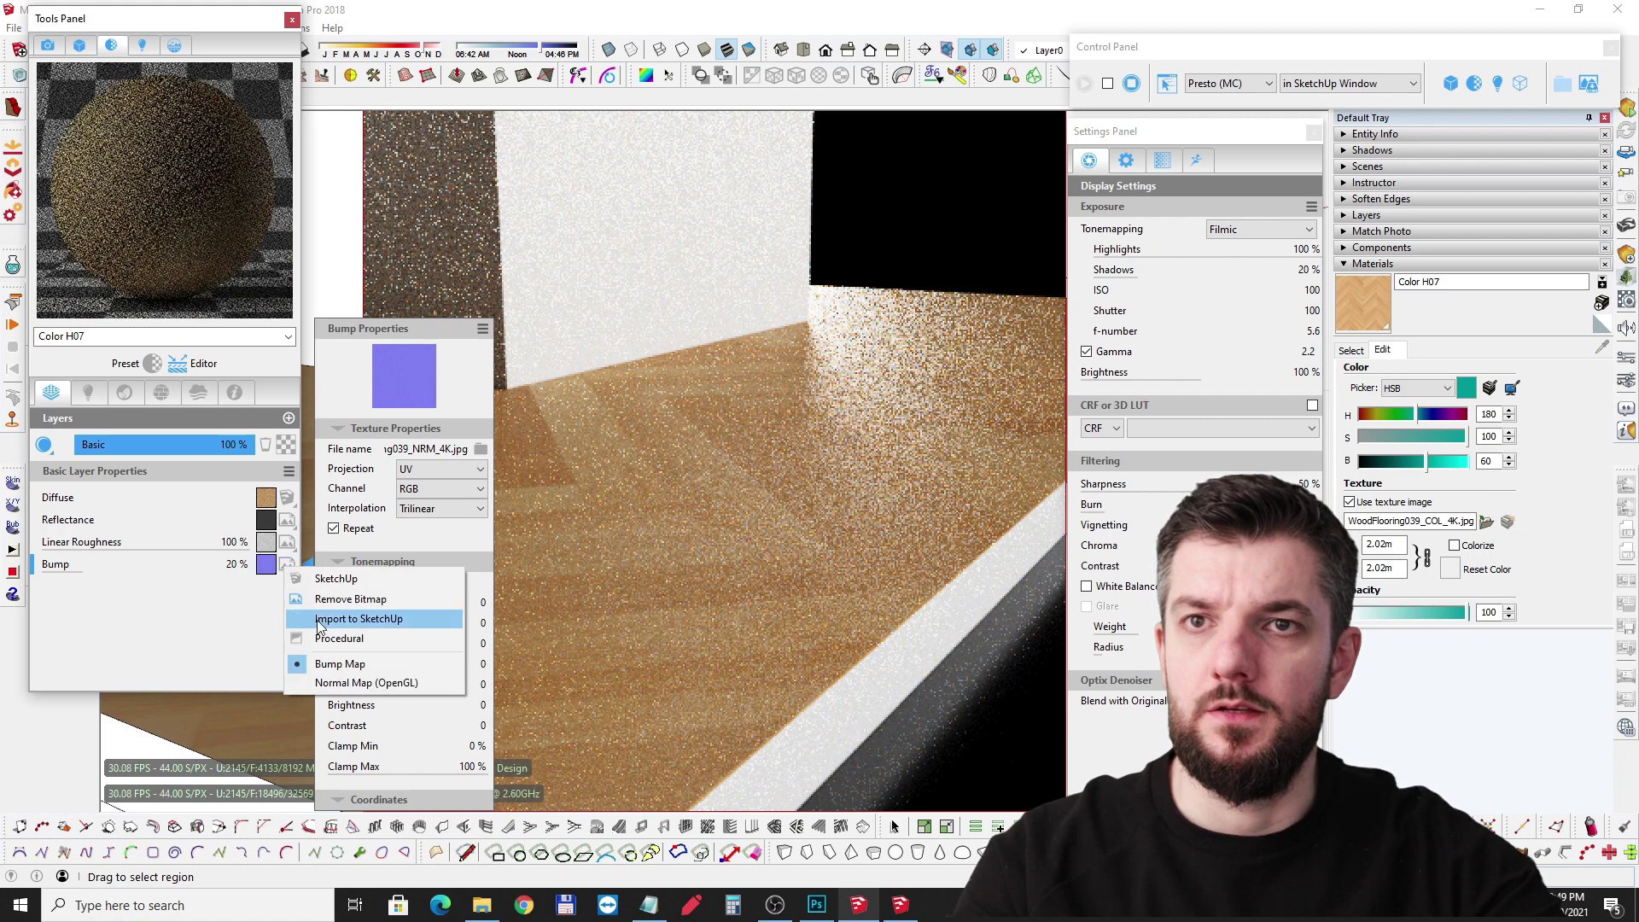
left_click(334, 683)
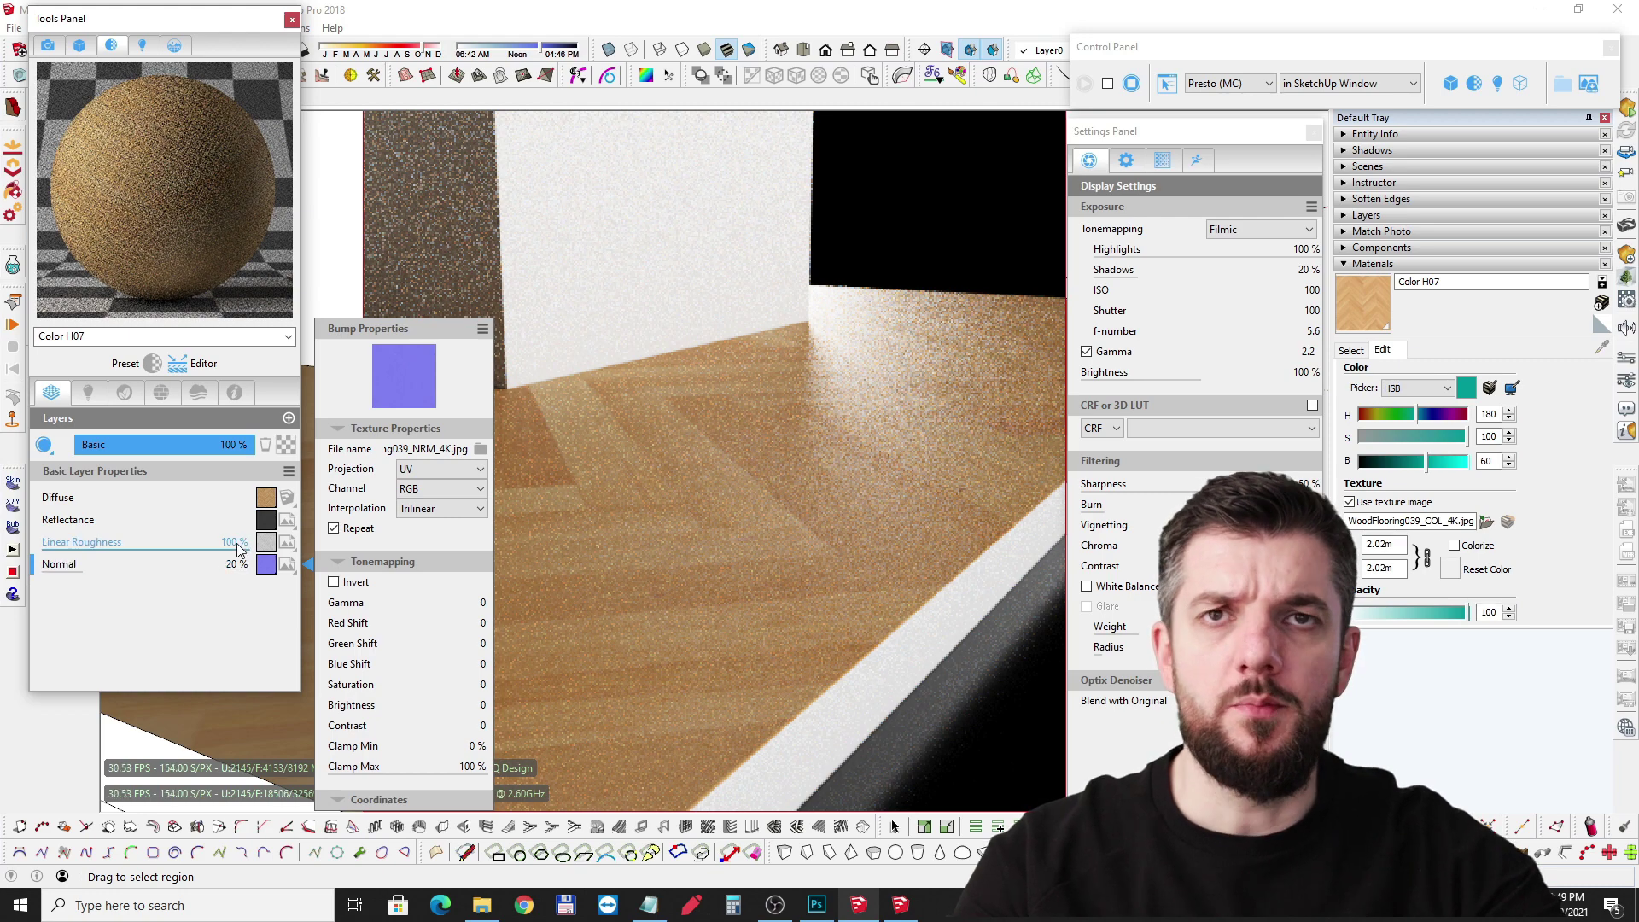
middle_click_drag(762, 358, 688, 453)
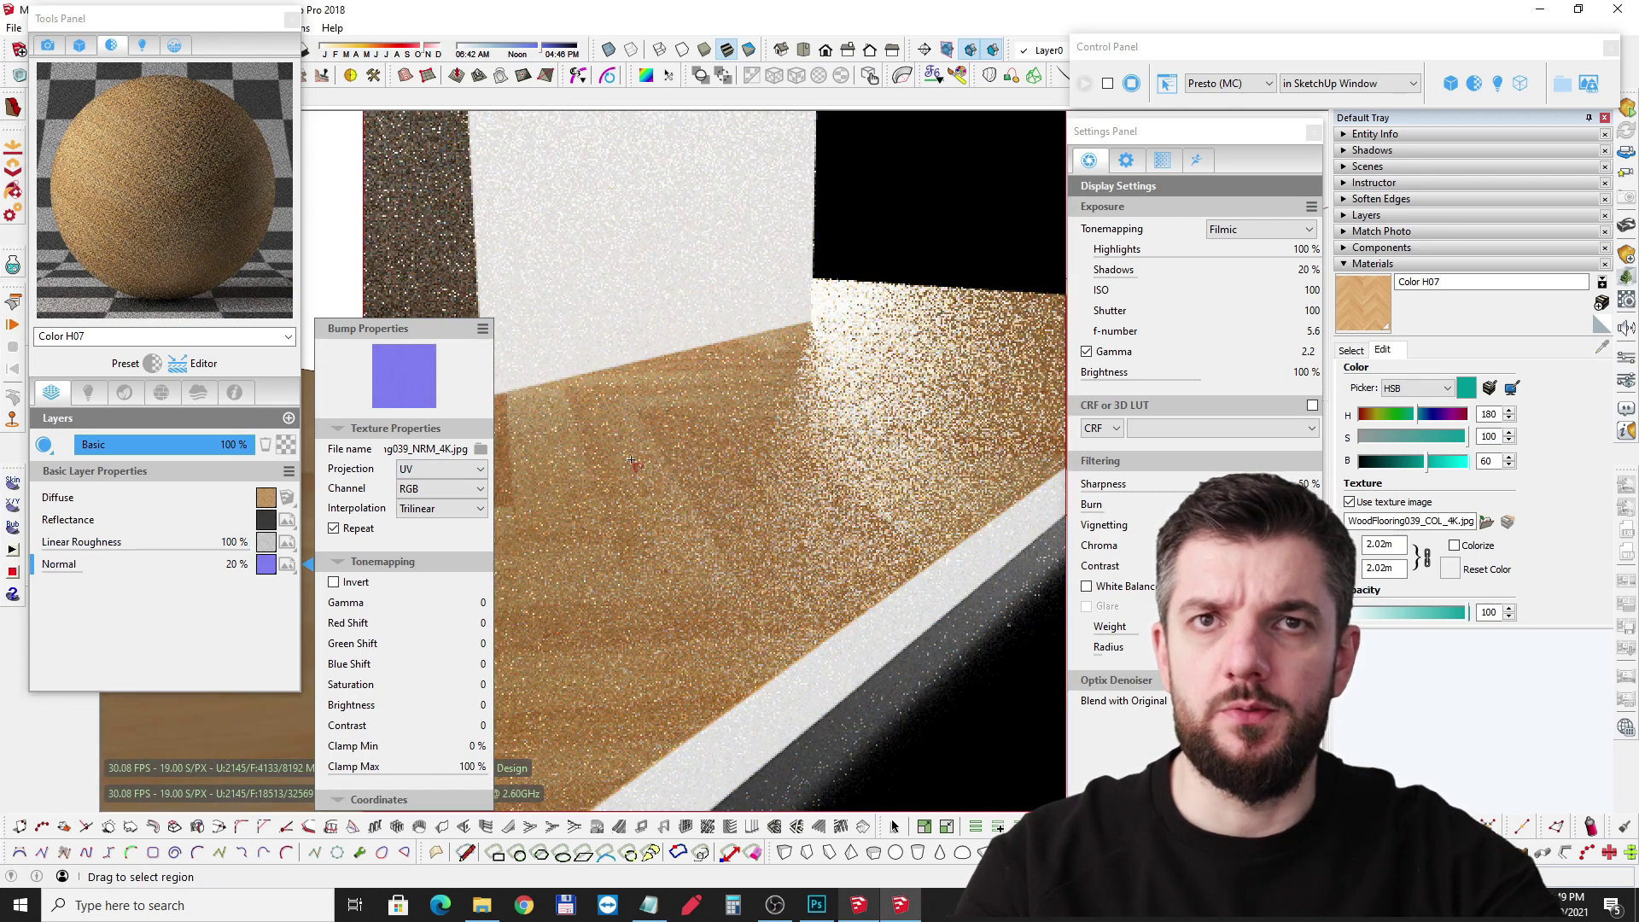
Step: Set the Basic layer's Normal strength to 100 % and check the floor's relief in the interactive render
double_click(237, 564)
type("1")
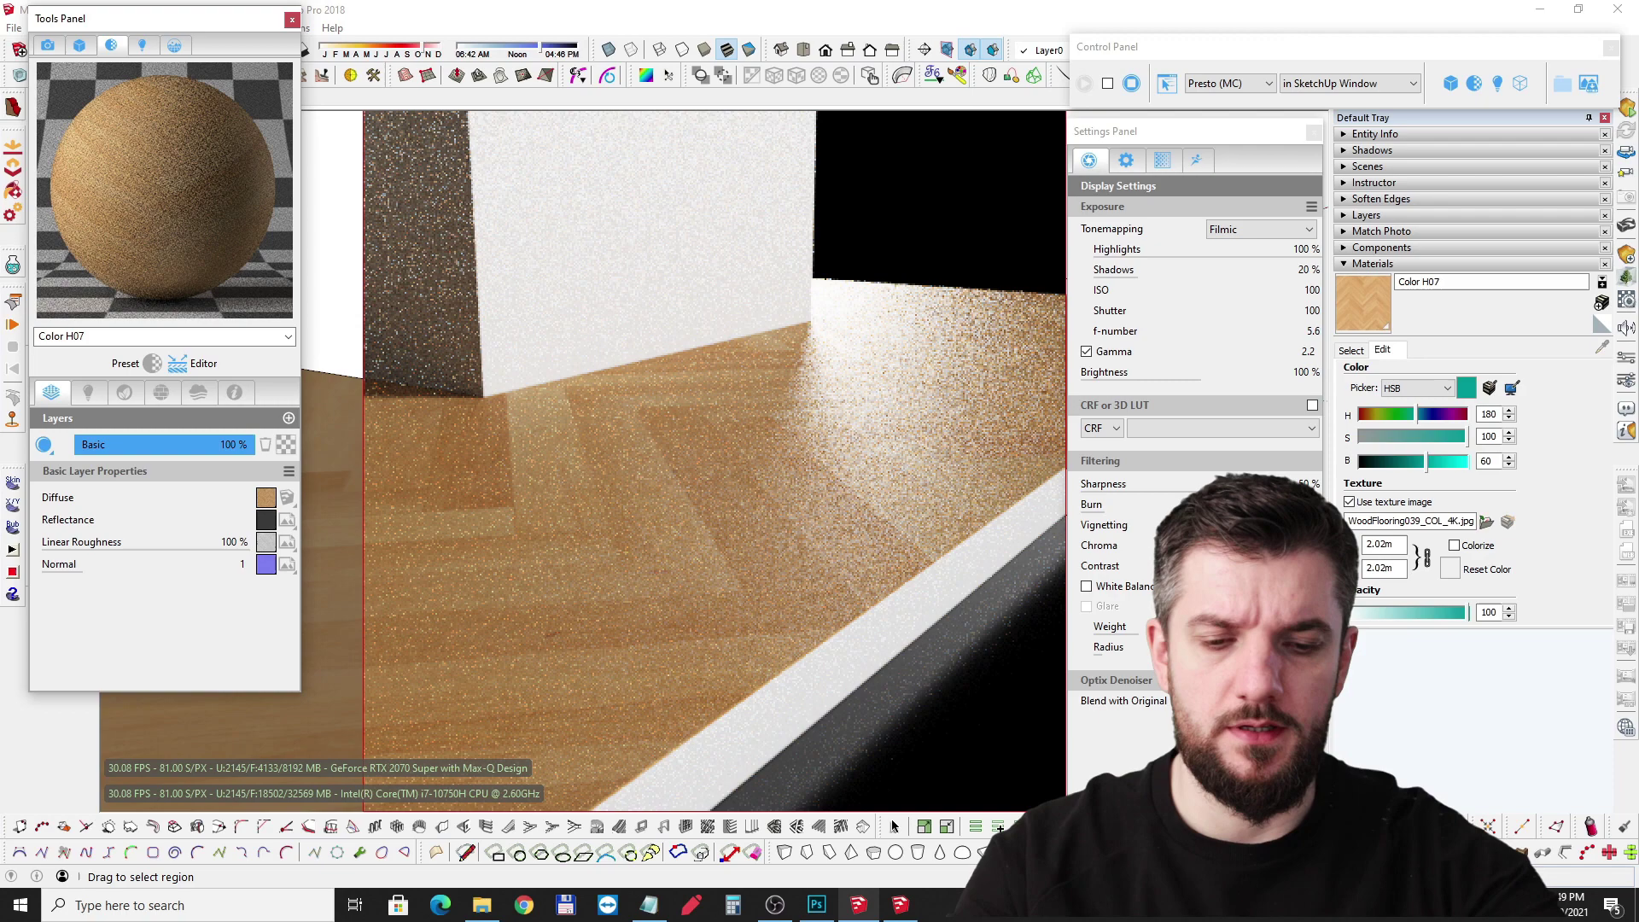
type("00")
key("Return")
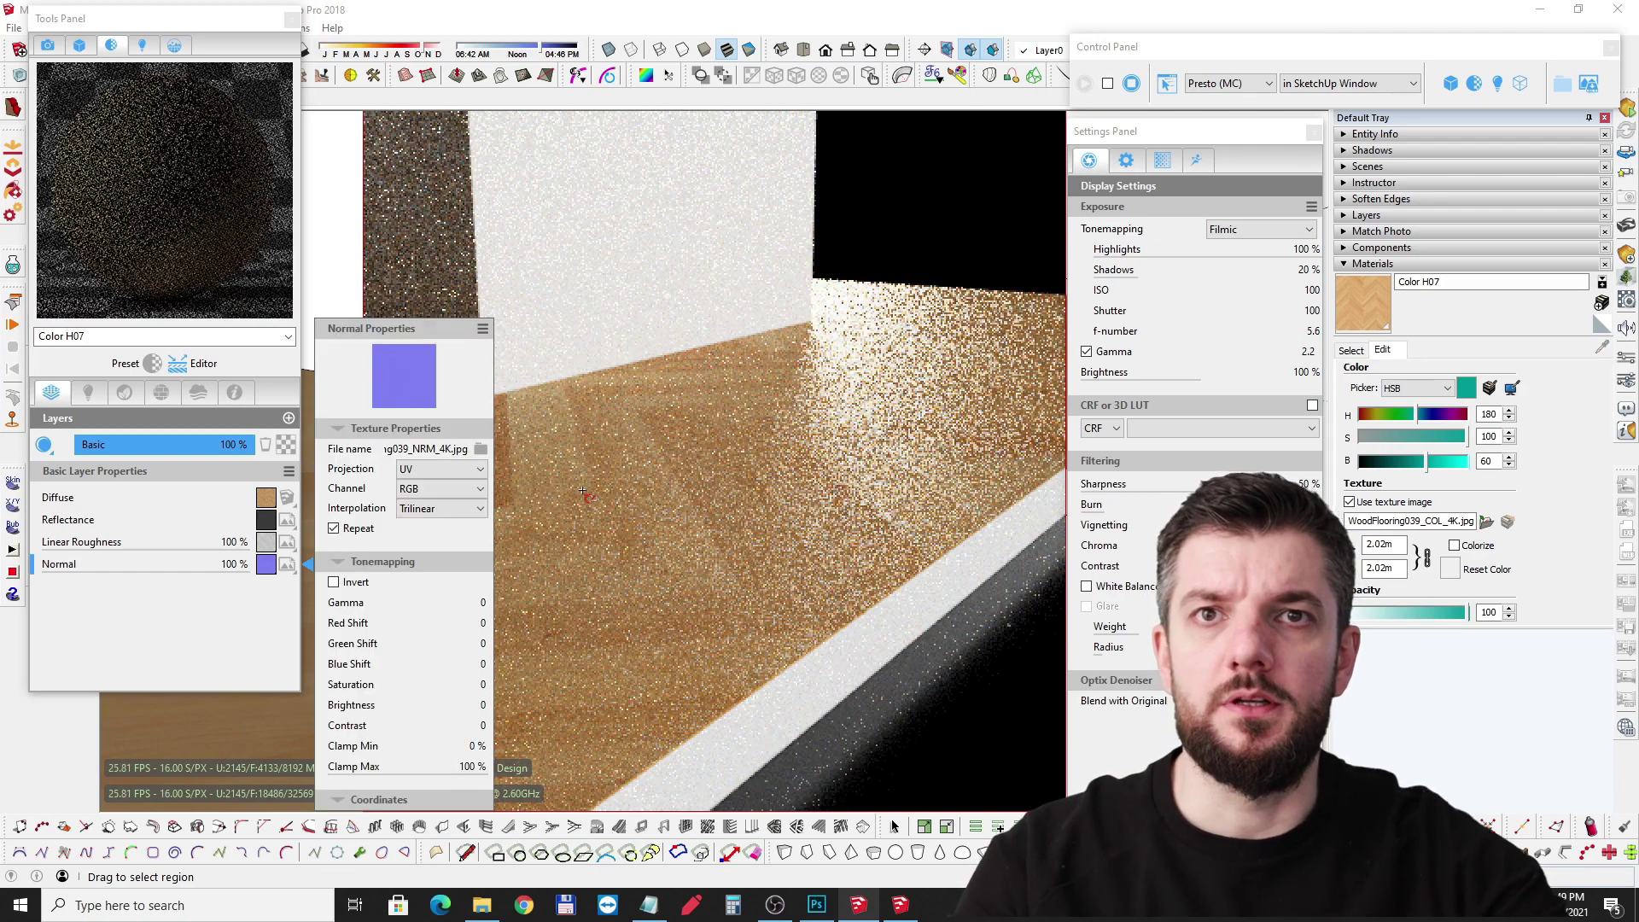
mouse_move(768, 513)
middle_mouse_down()
mouse_move(690, 403)
mouse_move(875, 412)
mouse_move(651, 484)
middle_mouse_up()
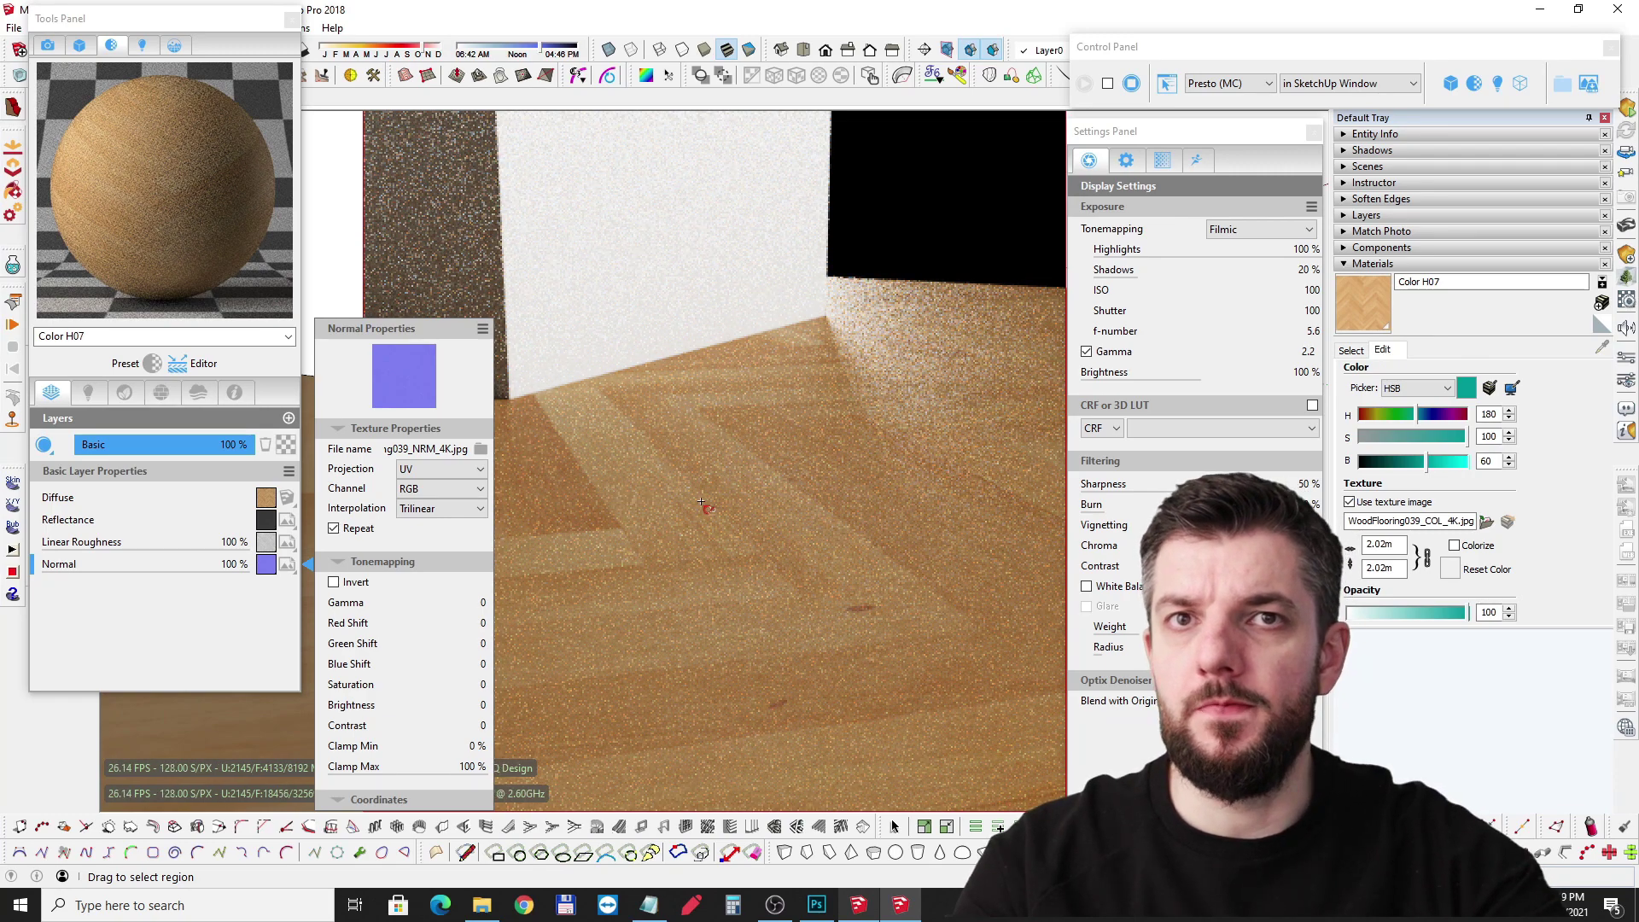
middle_click_drag(701, 501, 650, 492)
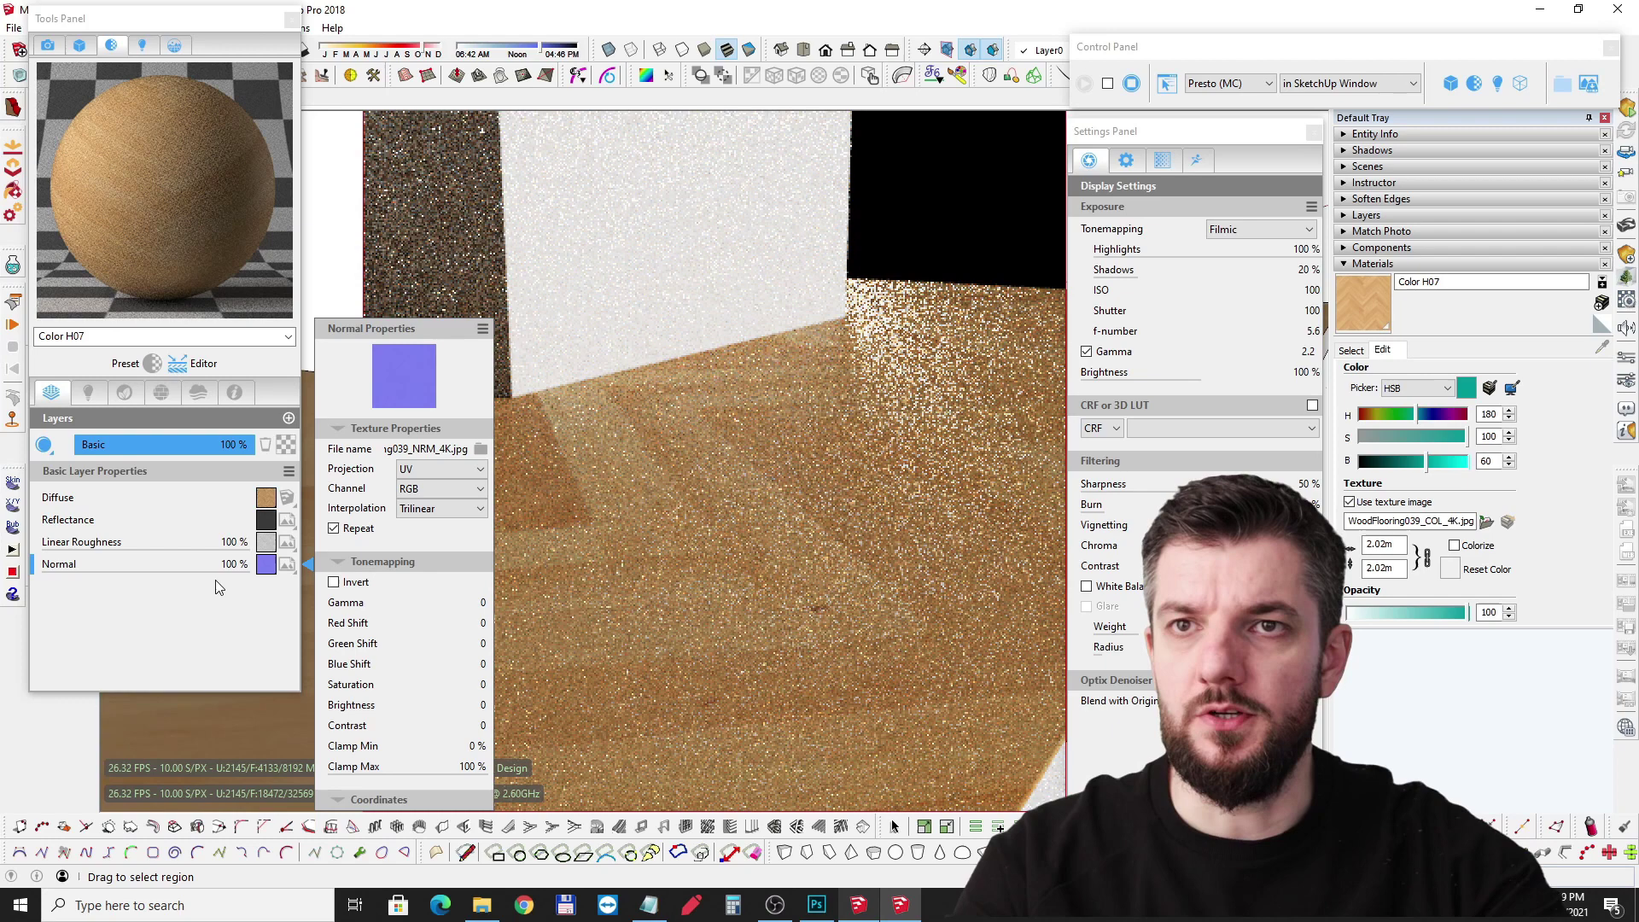
Step: Set the Basic layer's Normal strength to 1000 % and inspect the plank joints in the render
double_click(228, 566)
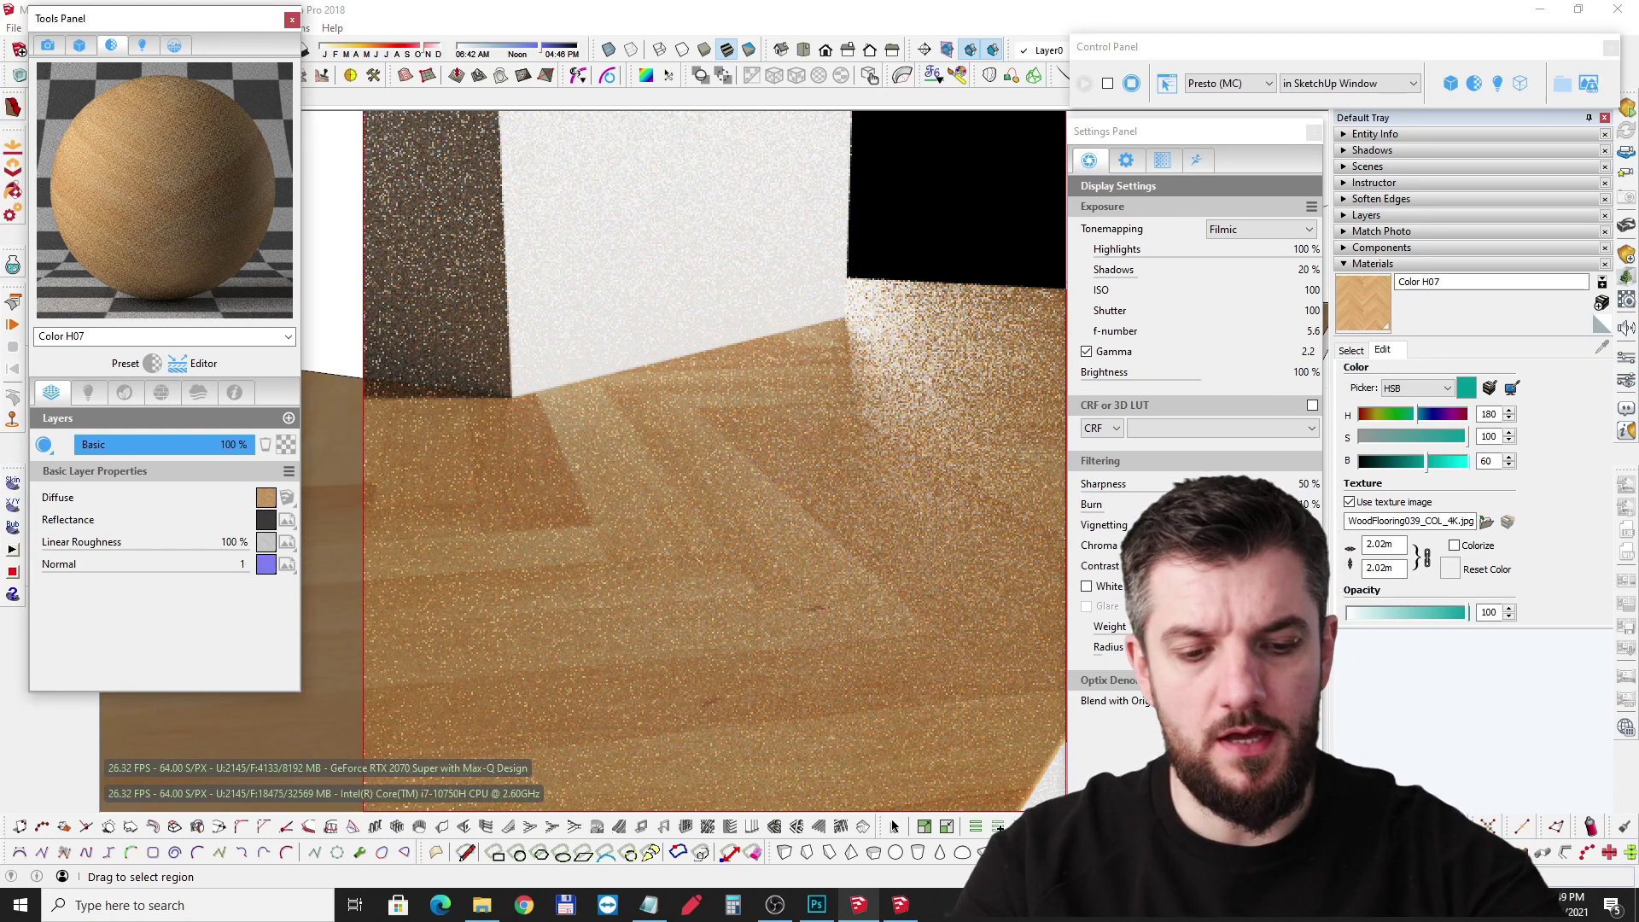
type("000")
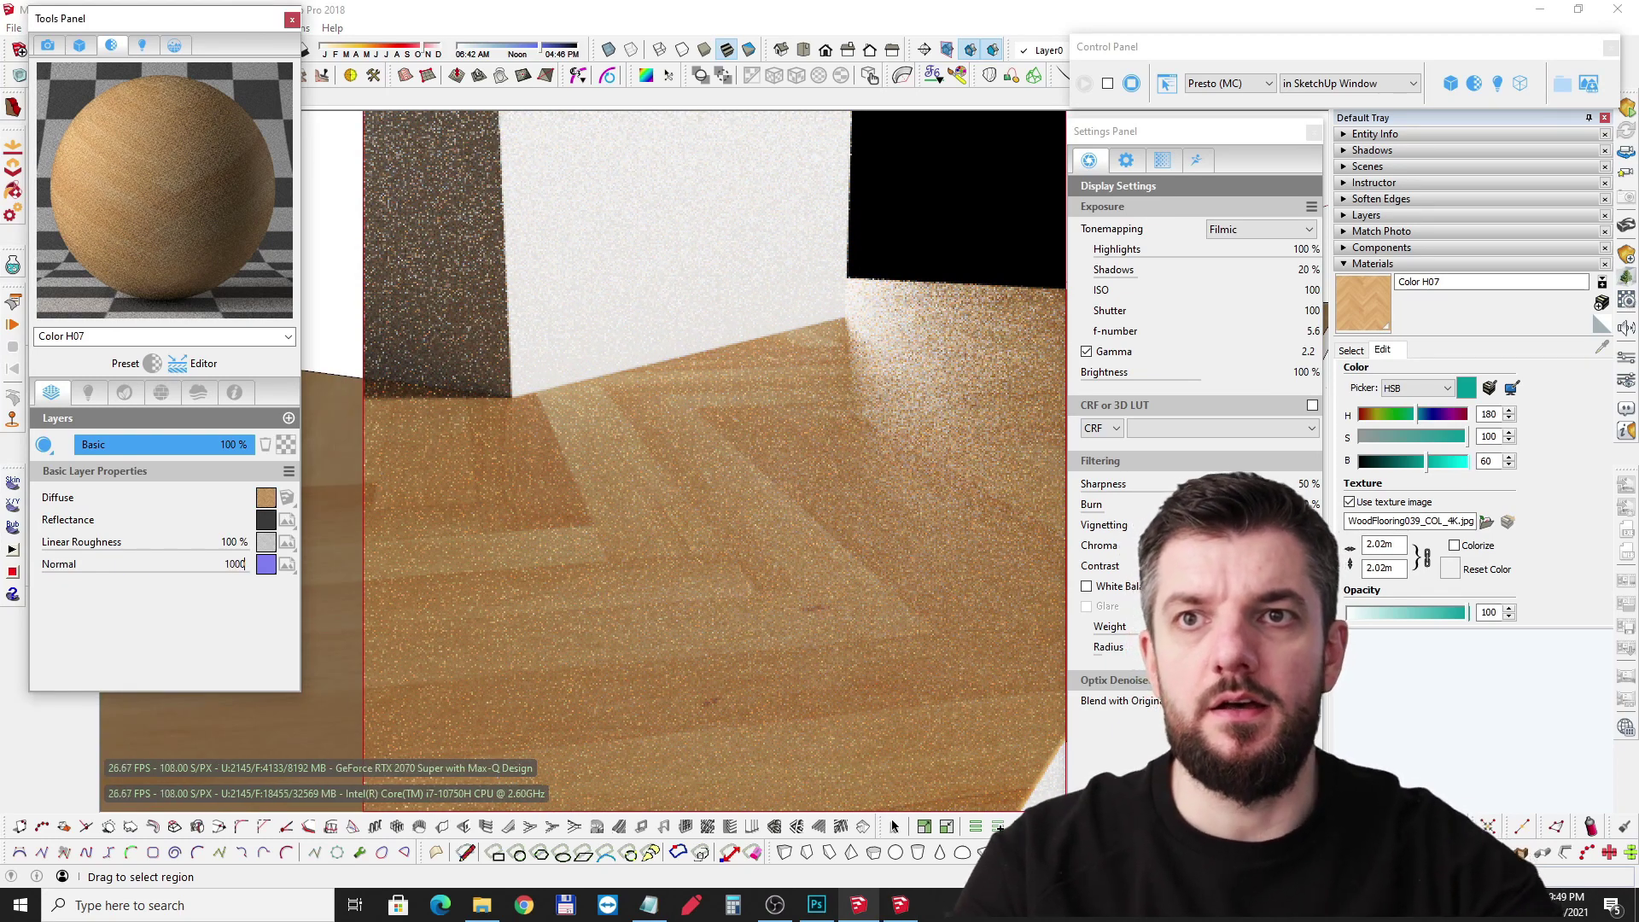
key("Return")
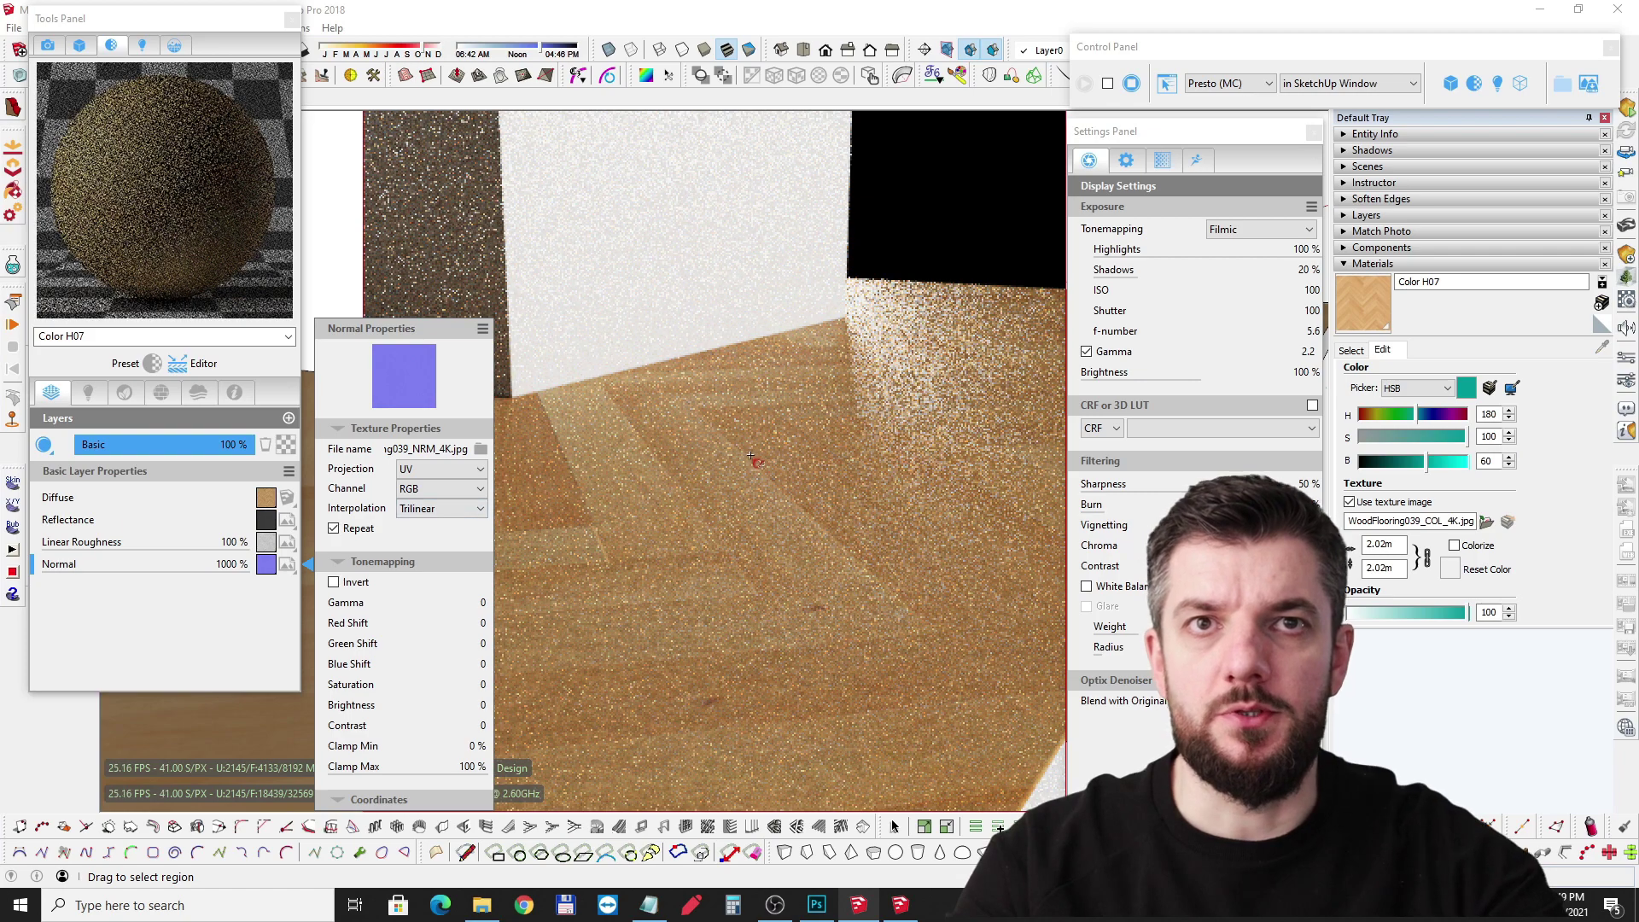
middle_click_drag(751, 458, 672, 401)
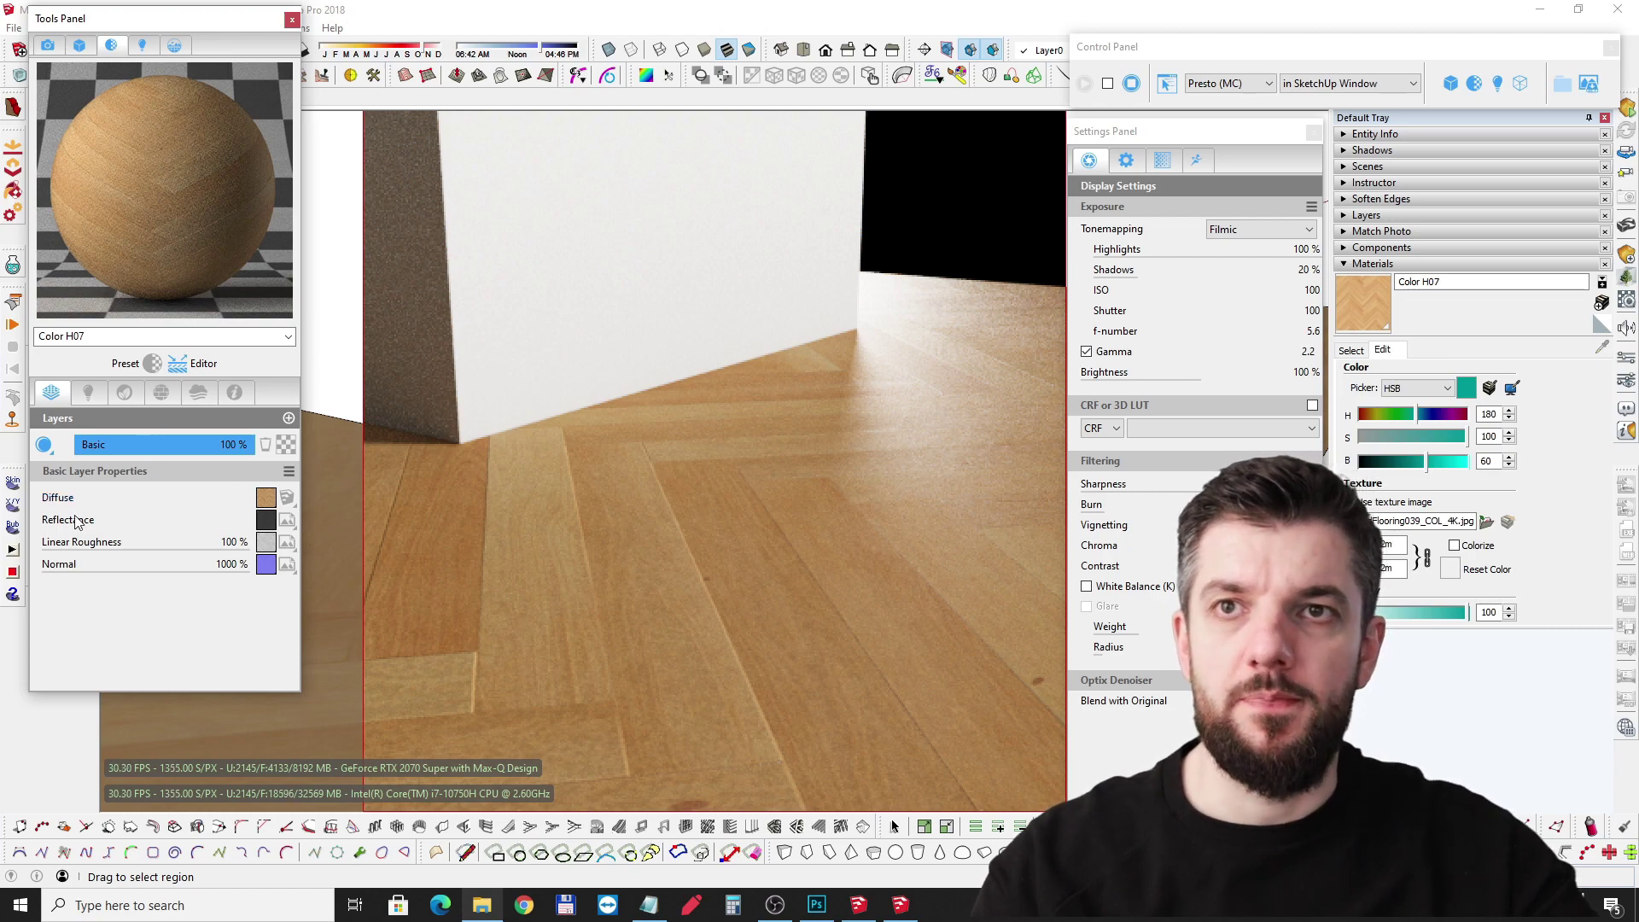
middle_click_drag(828, 488, 930, 481)
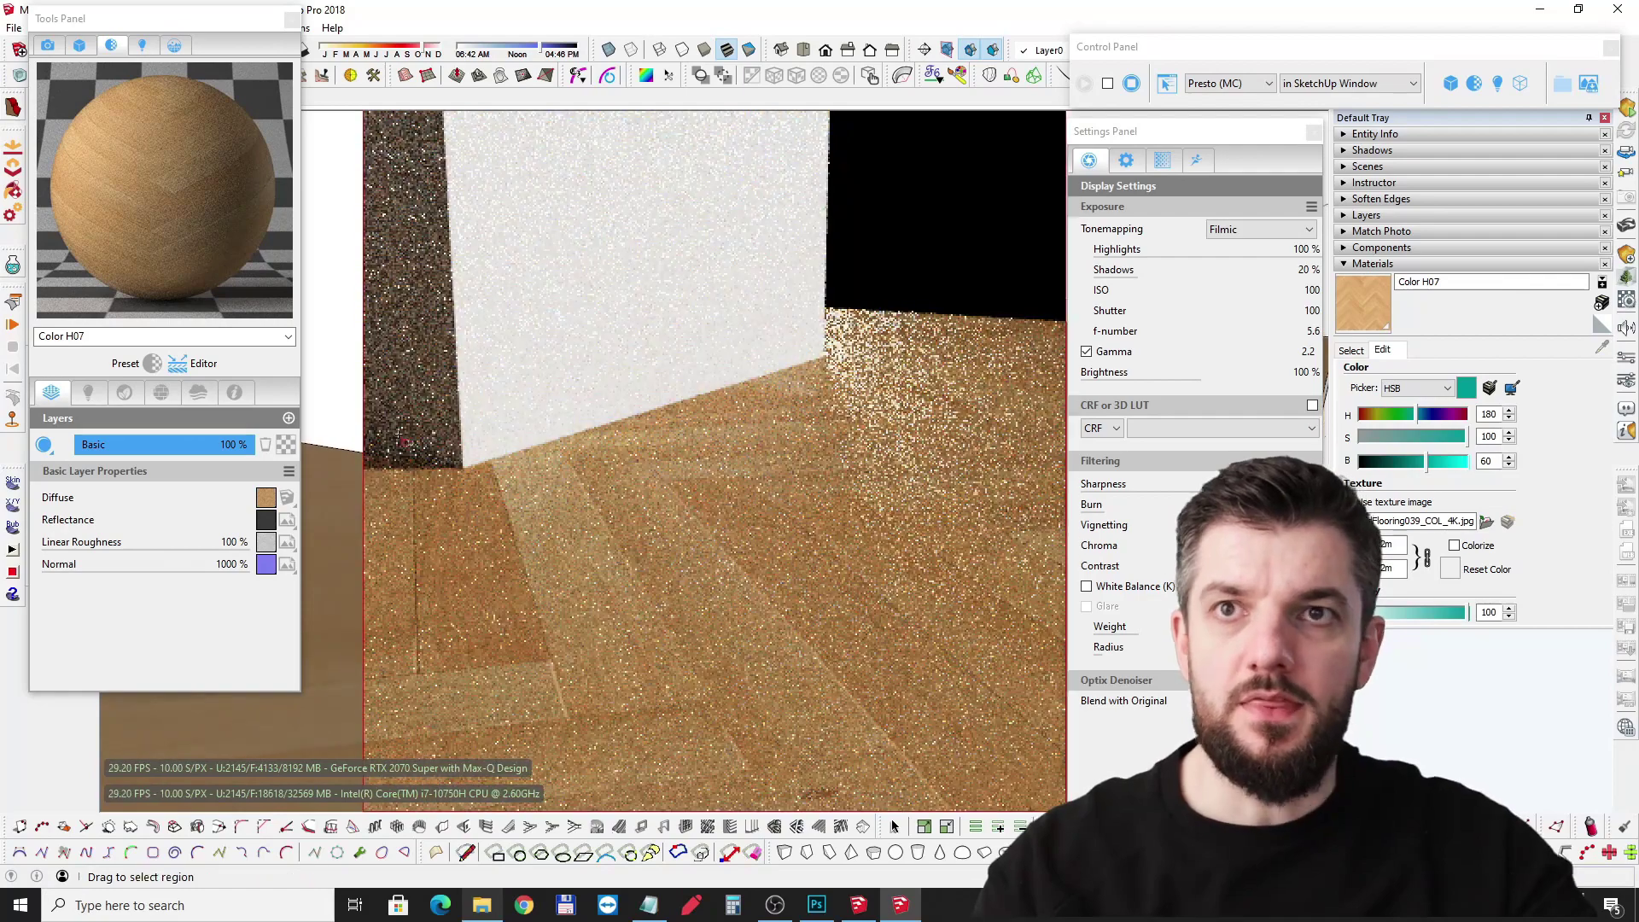
Step: Duplicate the wood material's Basic layer and view the floor from a lower angle
right_click(158, 445)
left_click(191, 454)
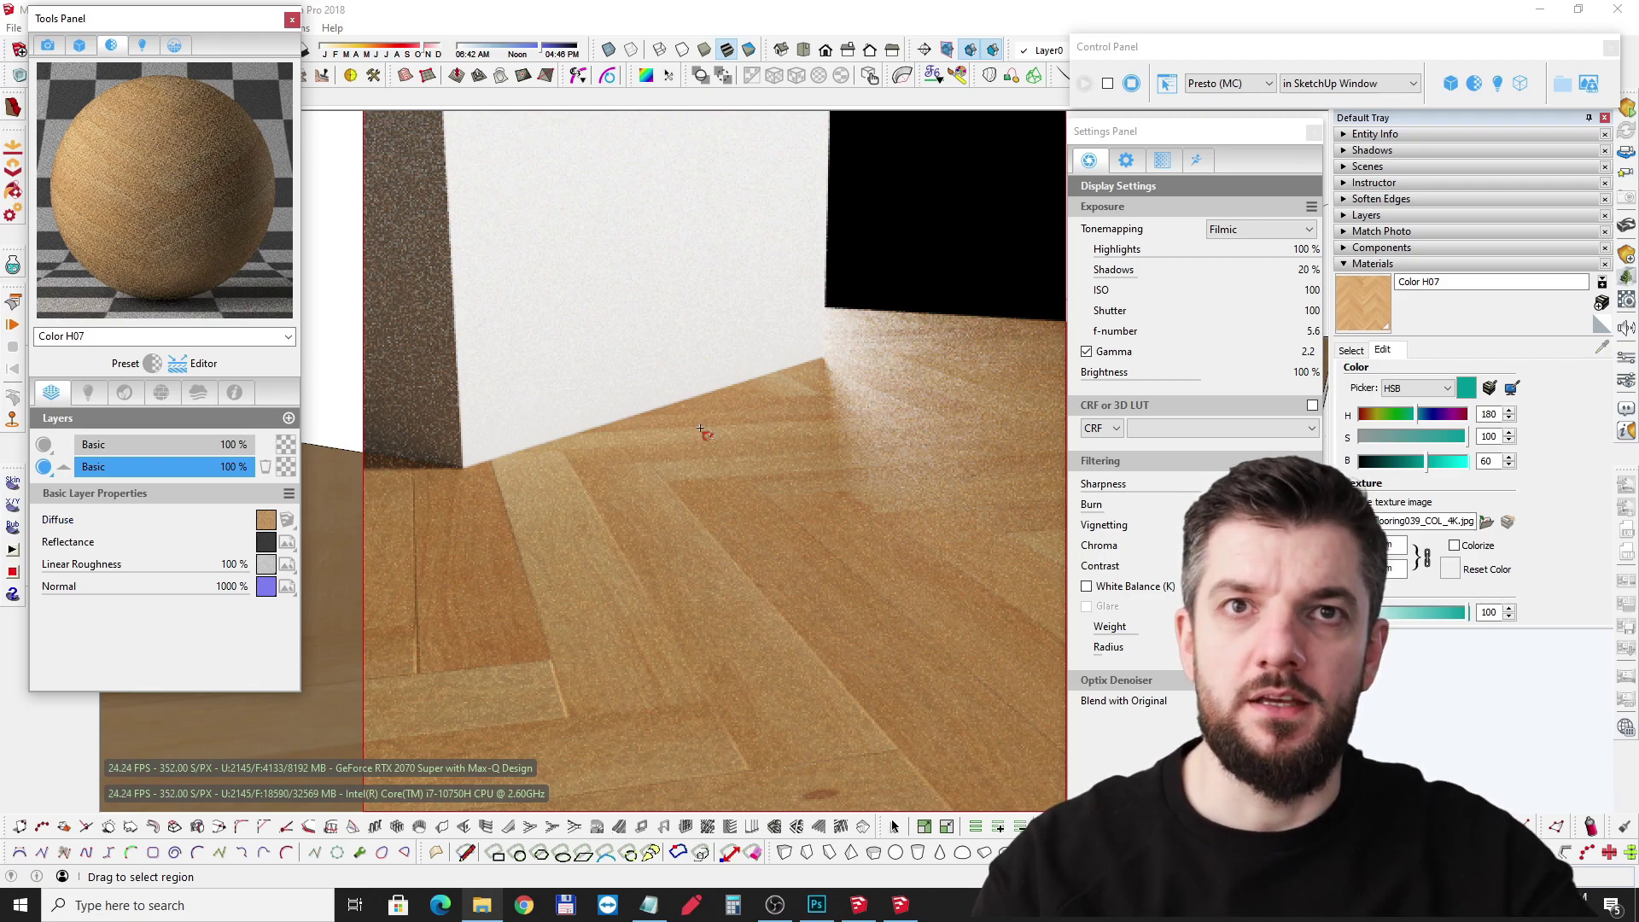
middle_click_drag(692, 413, 760, 396)
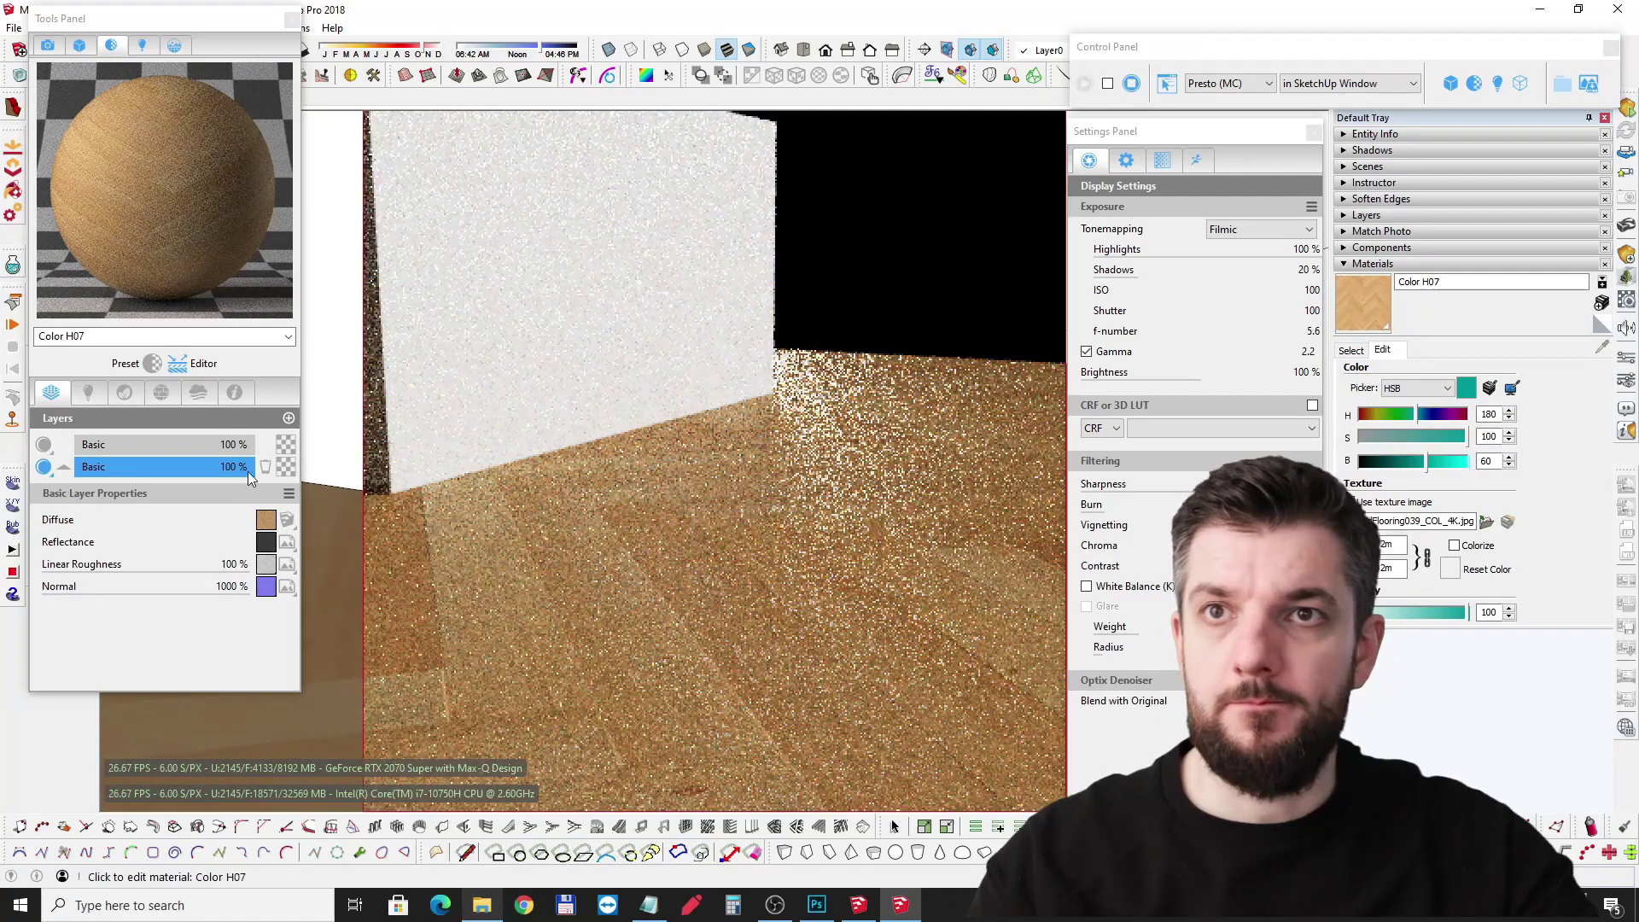
Step: Mix the upper Basic layer's diffuse with the FloorSmudgesHeavy001_OVERLAY_VAR1_HIRES bitmap, using the additive (+) blend mode
left_click(166, 443)
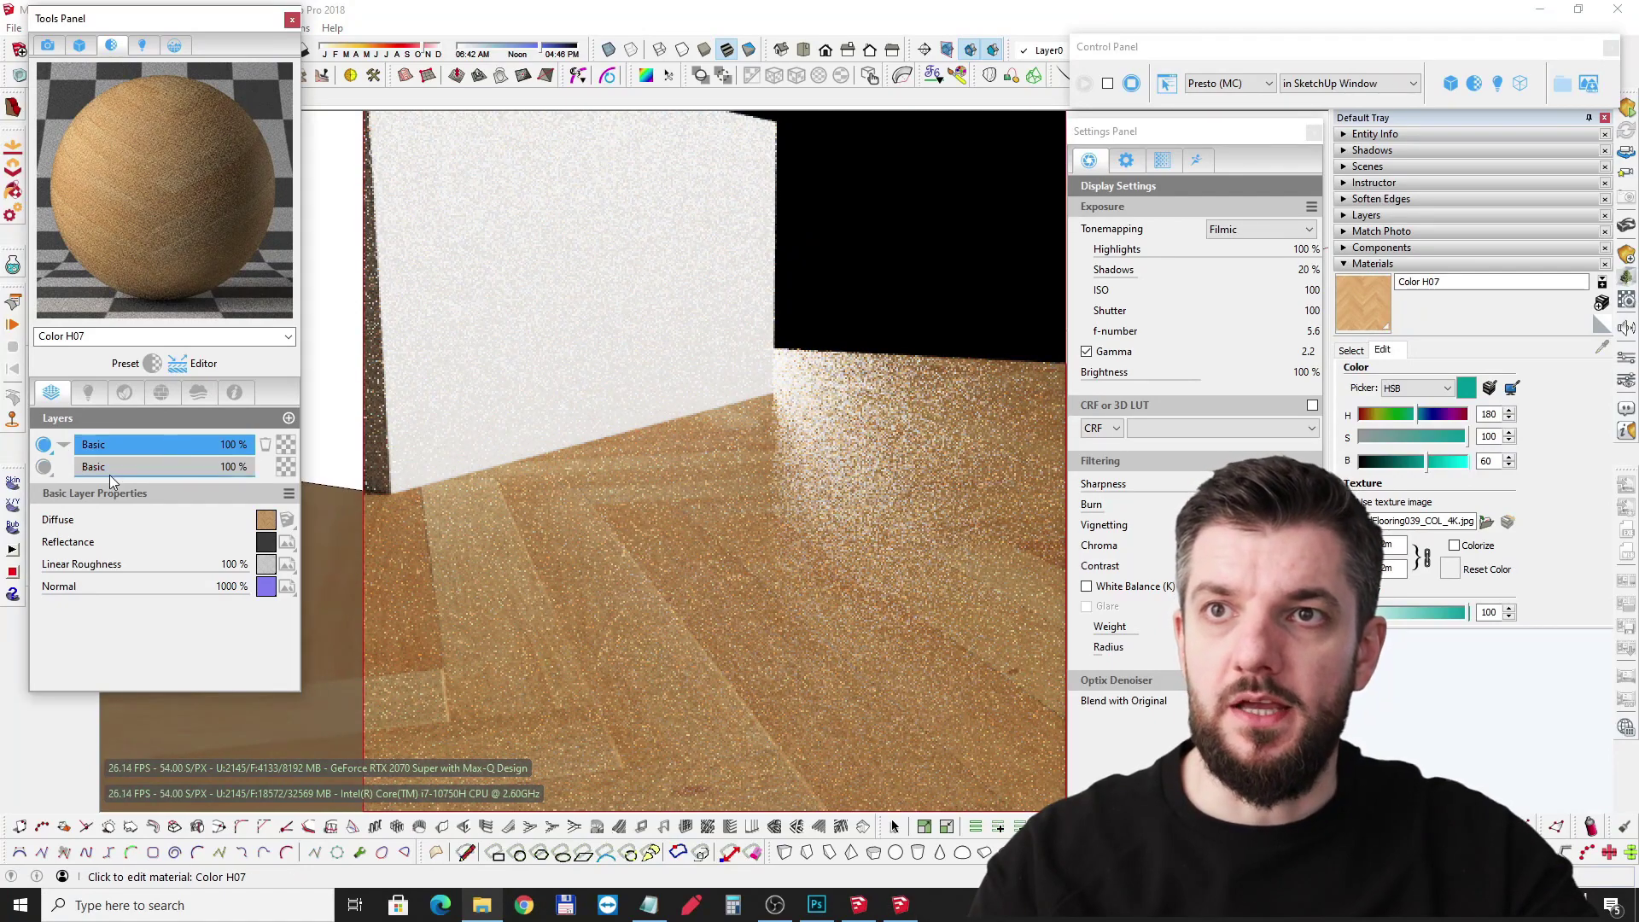
left_click(158, 520)
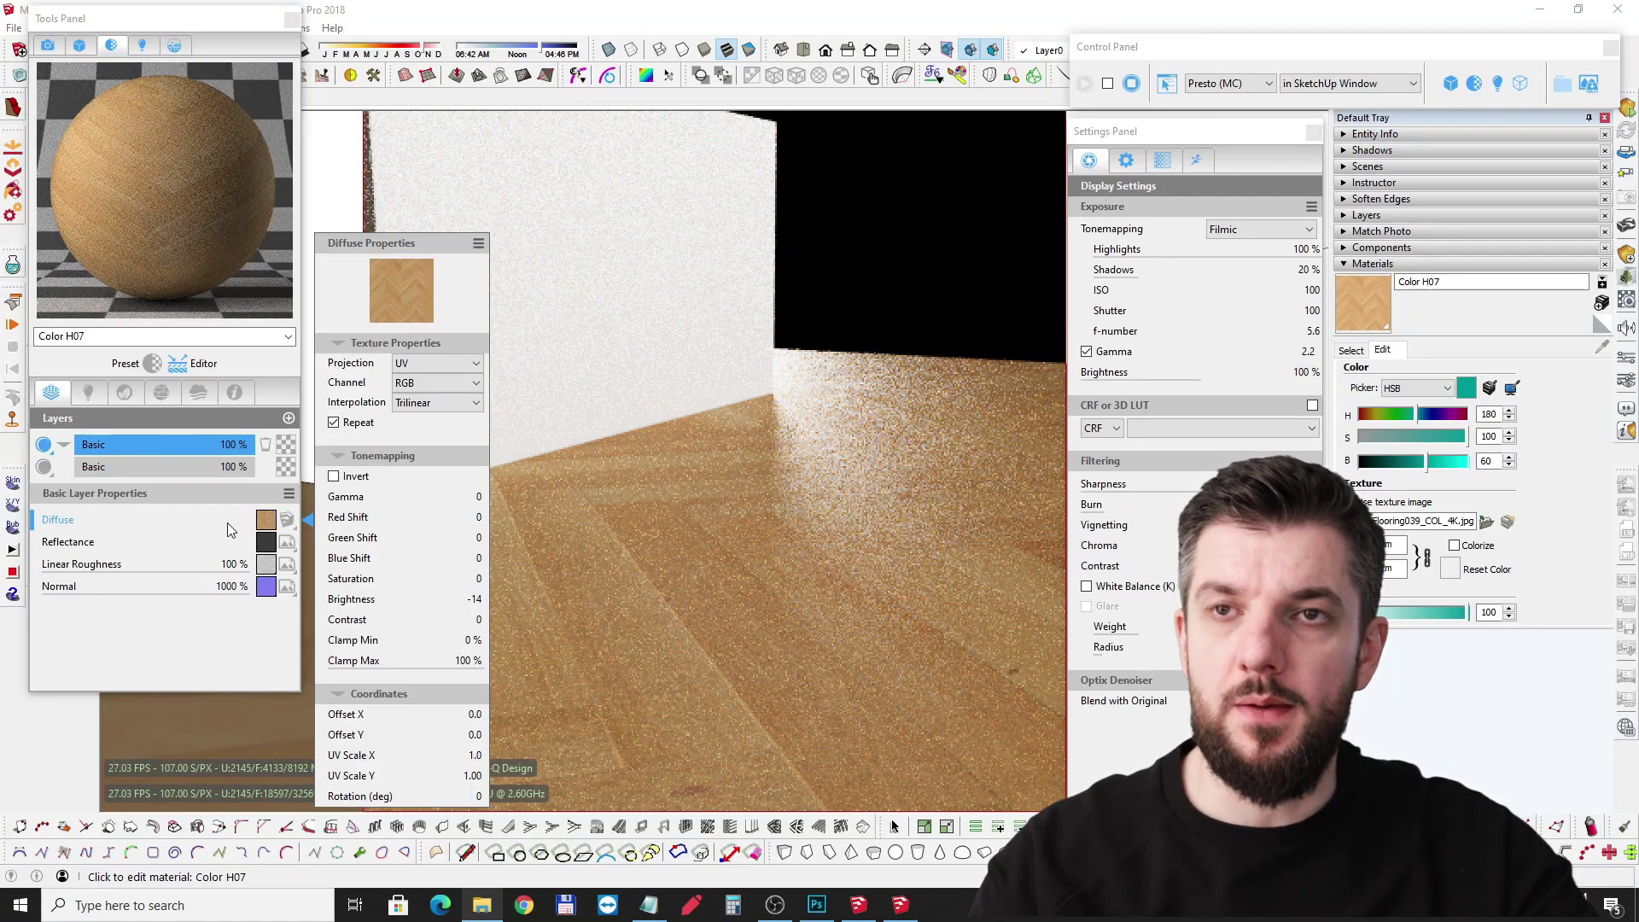
left_click(476, 243)
mouse_move(581, 256)
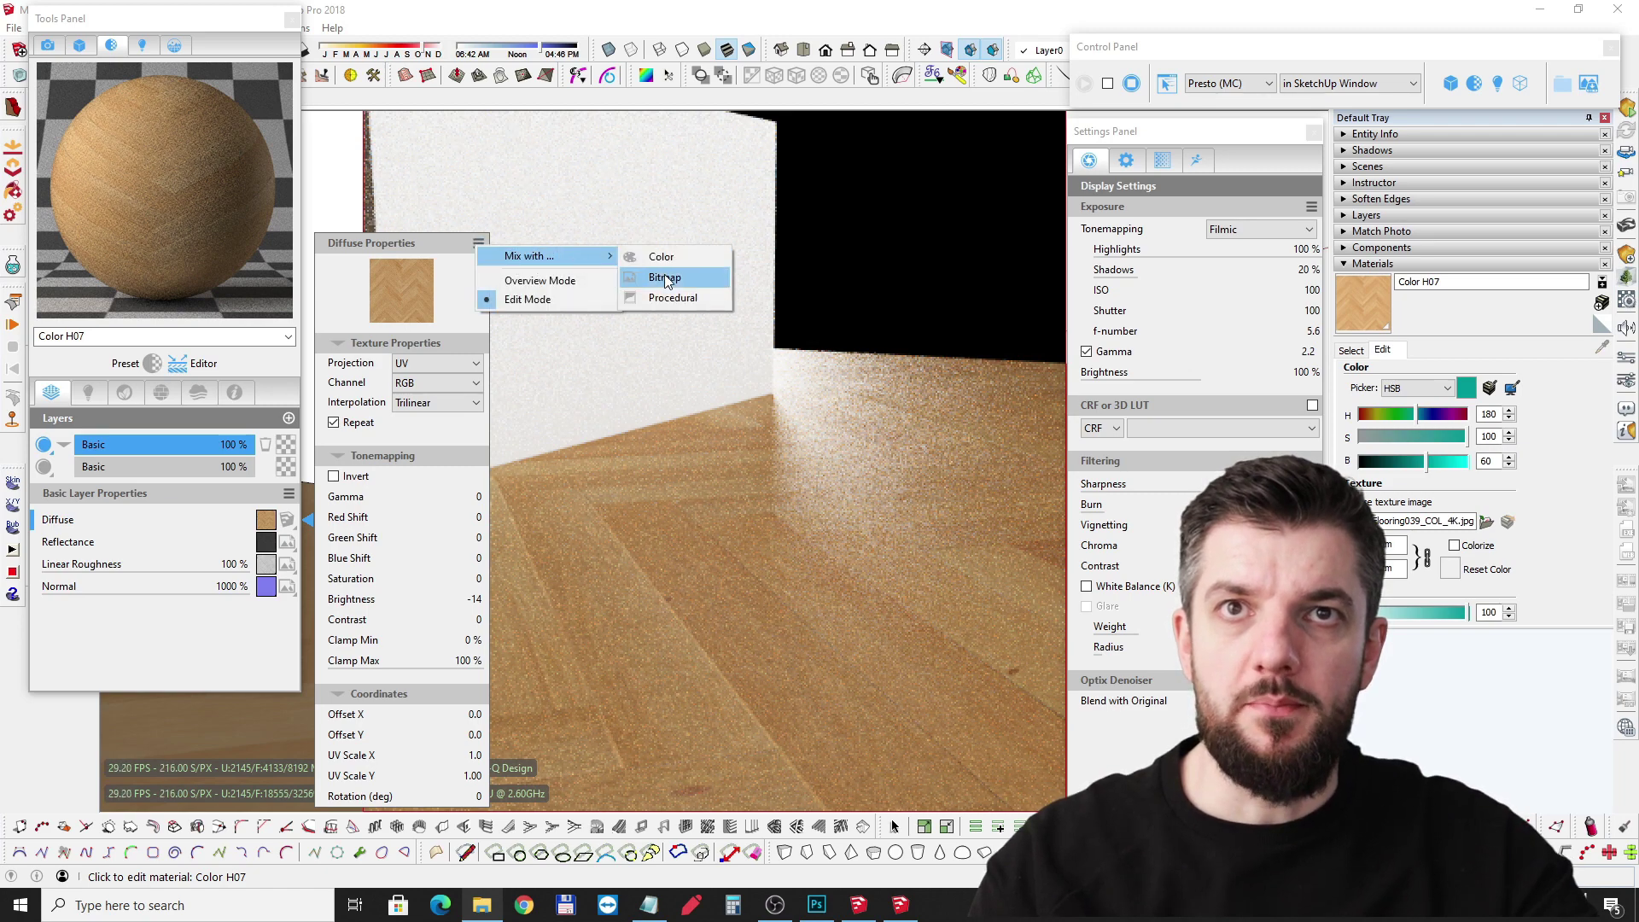
left_click(665, 303)
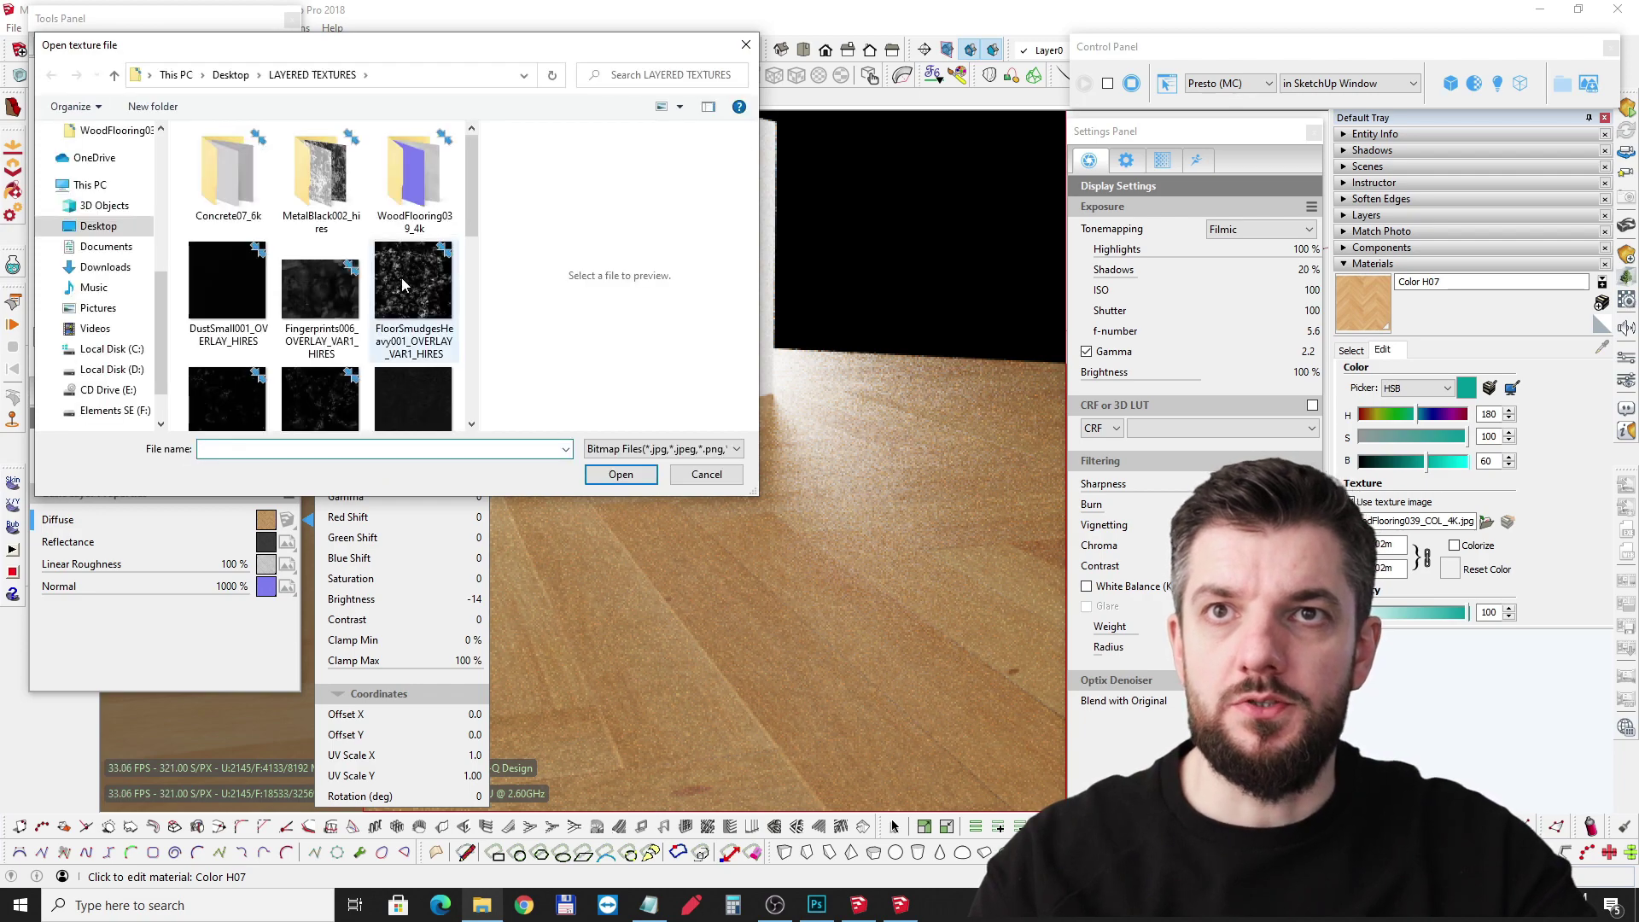
left_click(410, 285)
left_click(621, 475)
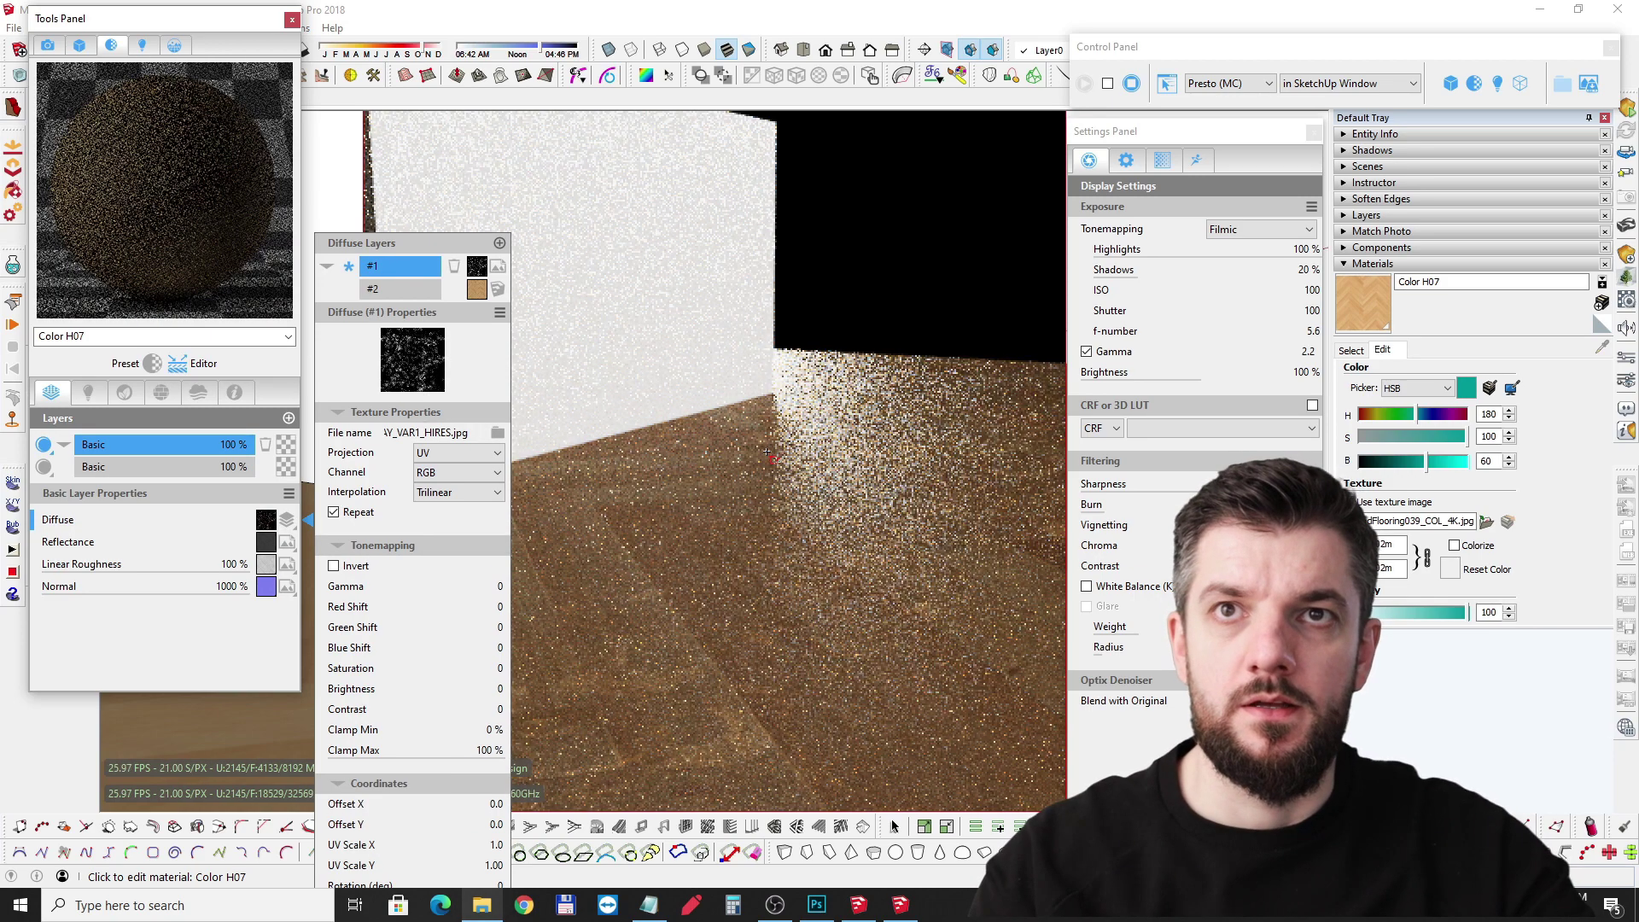
left_click(350, 268)
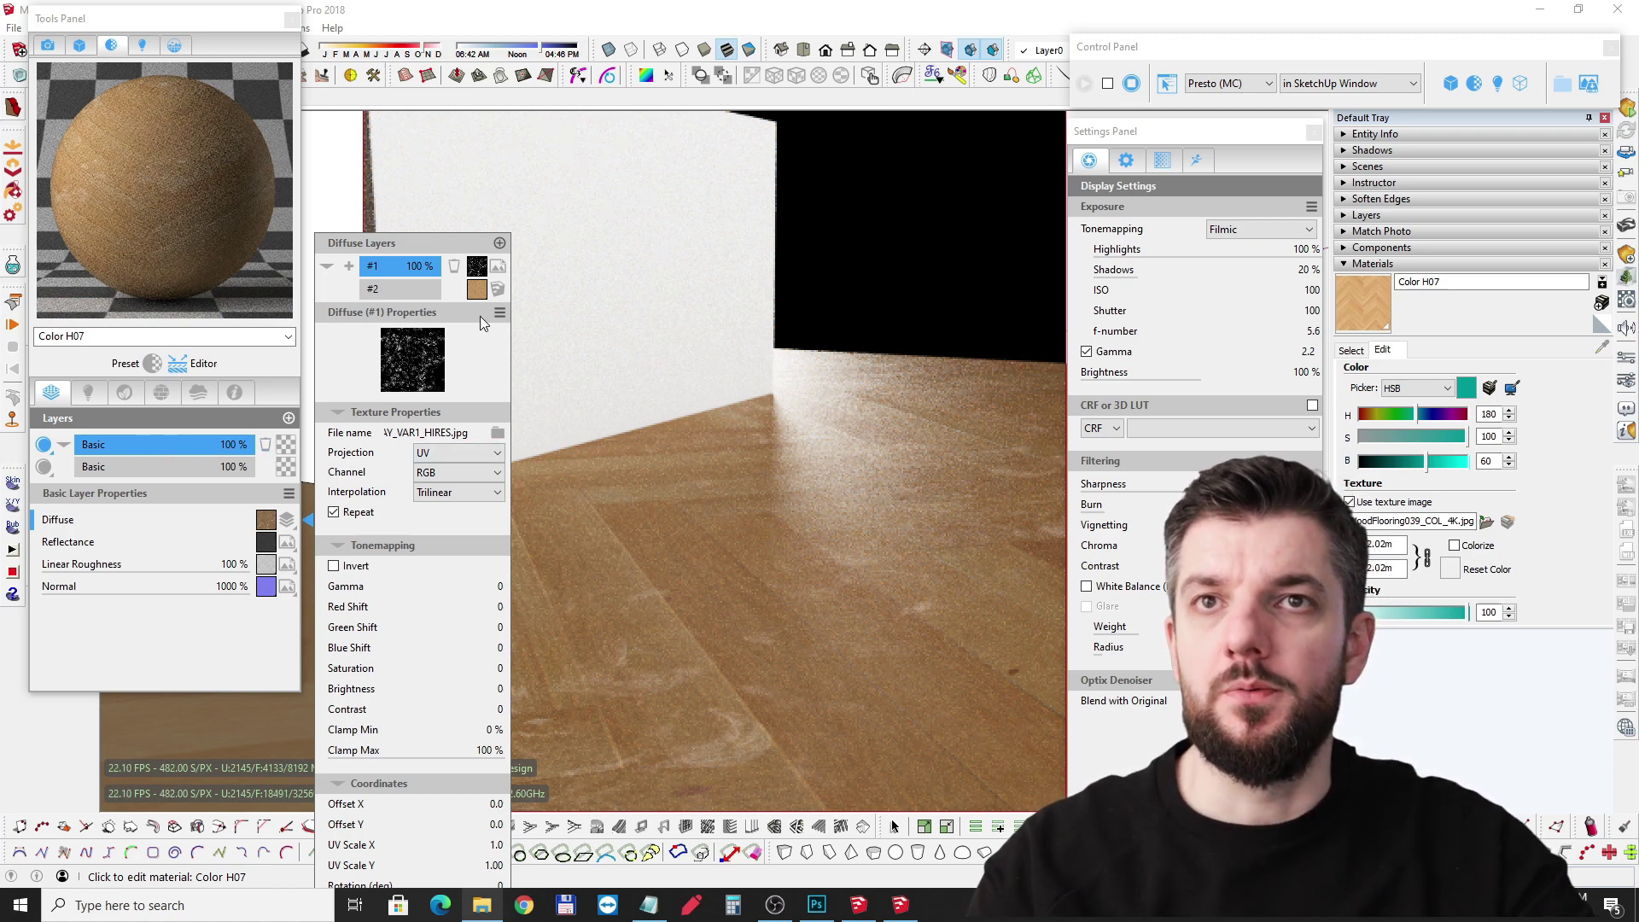
Step: Copy the smudge bitmap from diffuse layer #1 and paste it into the upper Basic layer's reflectance
right_click(477, 260)
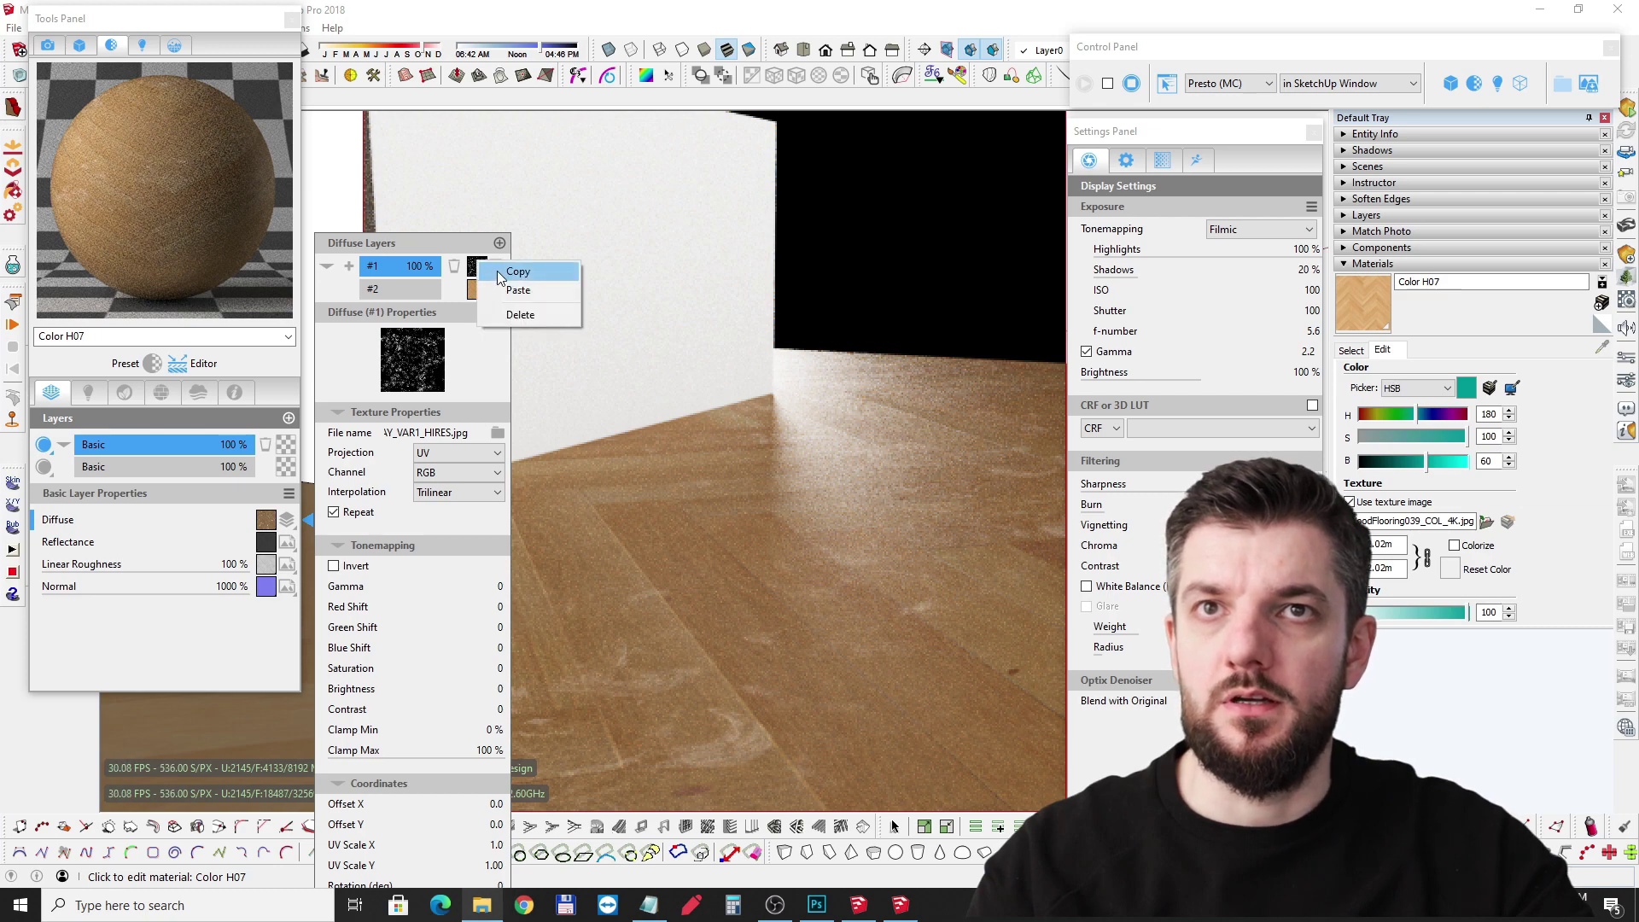
left_click(497, 269)
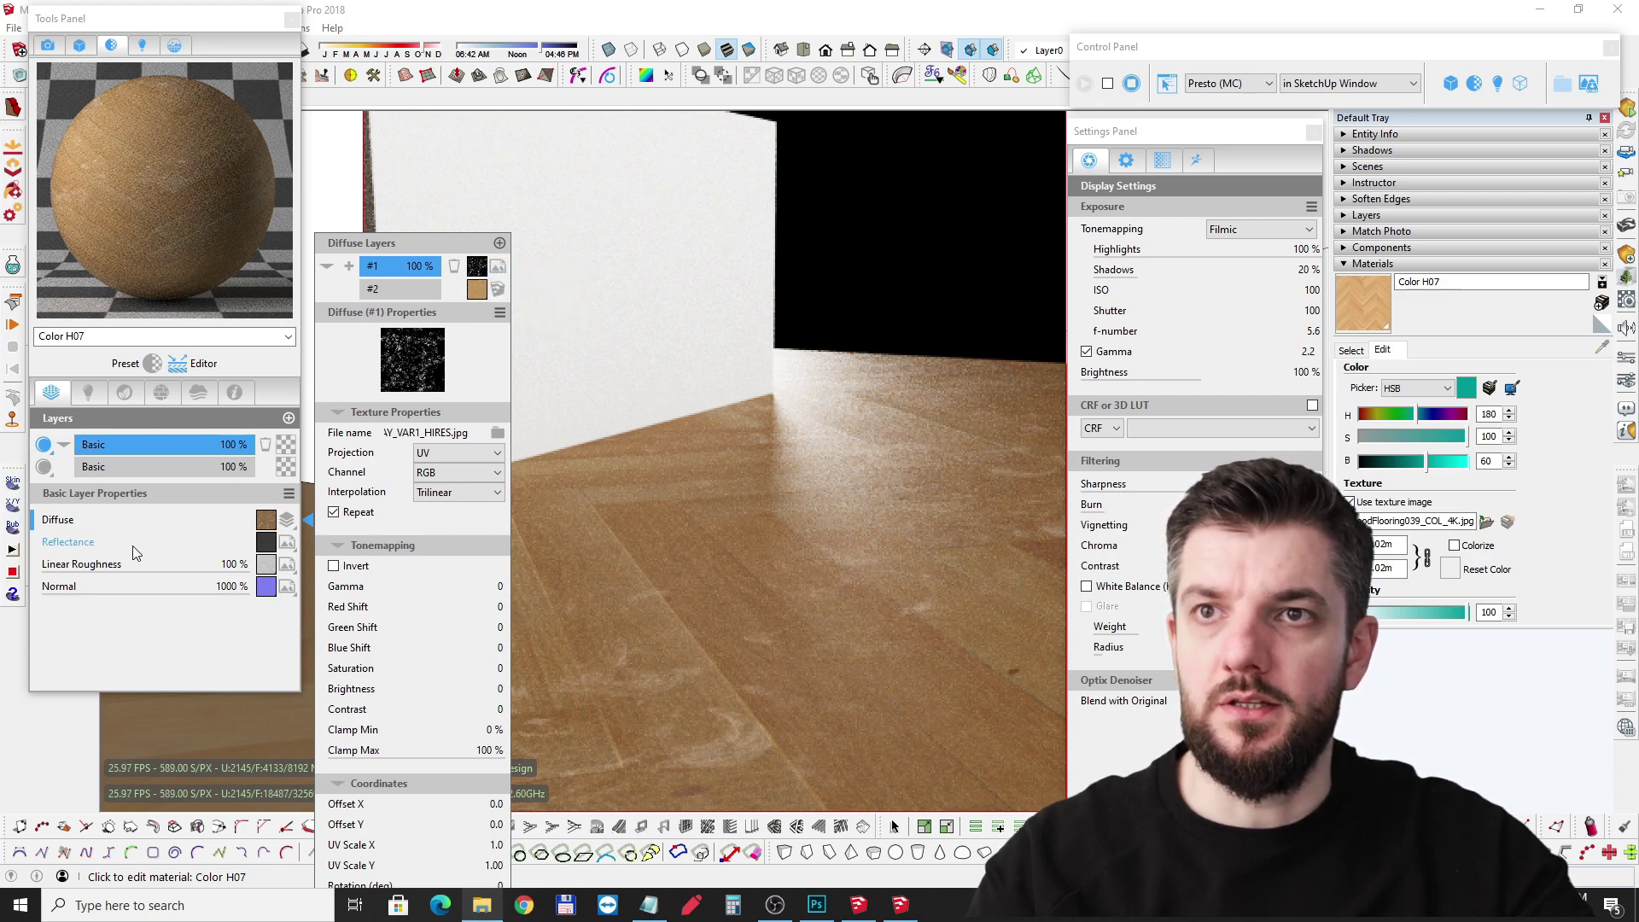
left_click(266, 551)
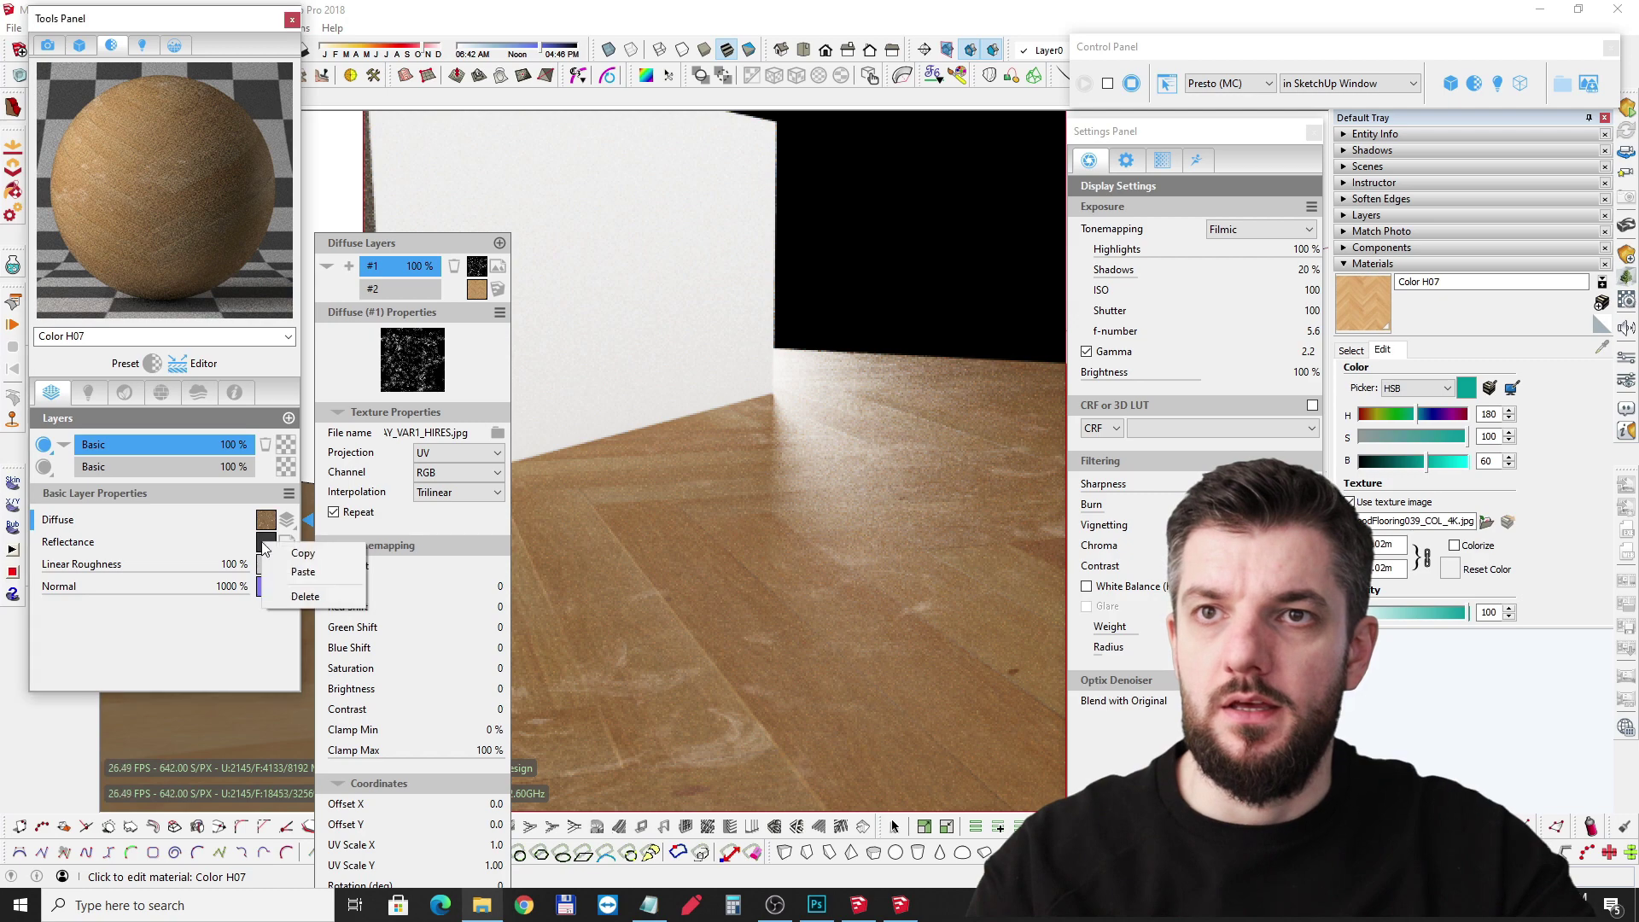
left_click(289, 567)
left_click(265, 544)
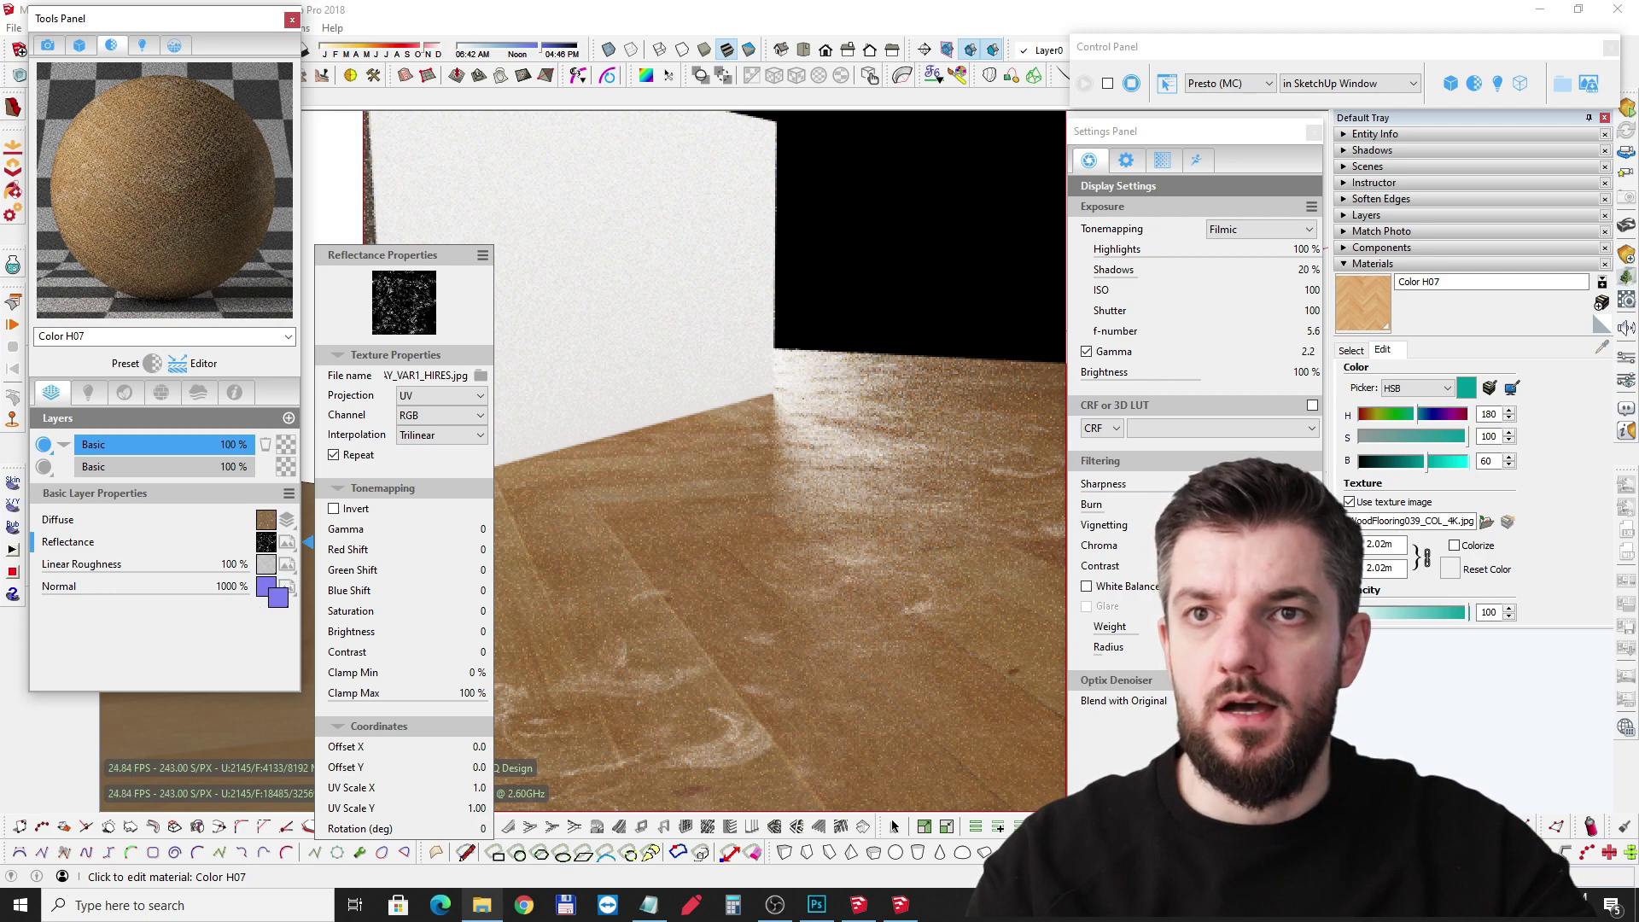
Step: Replace the upper Basic layer's normal texture with ScratchesLight001_OVERLAY_VAR1_HIRES from the LAYERED TEXTURES folder
left_click(273, 591)
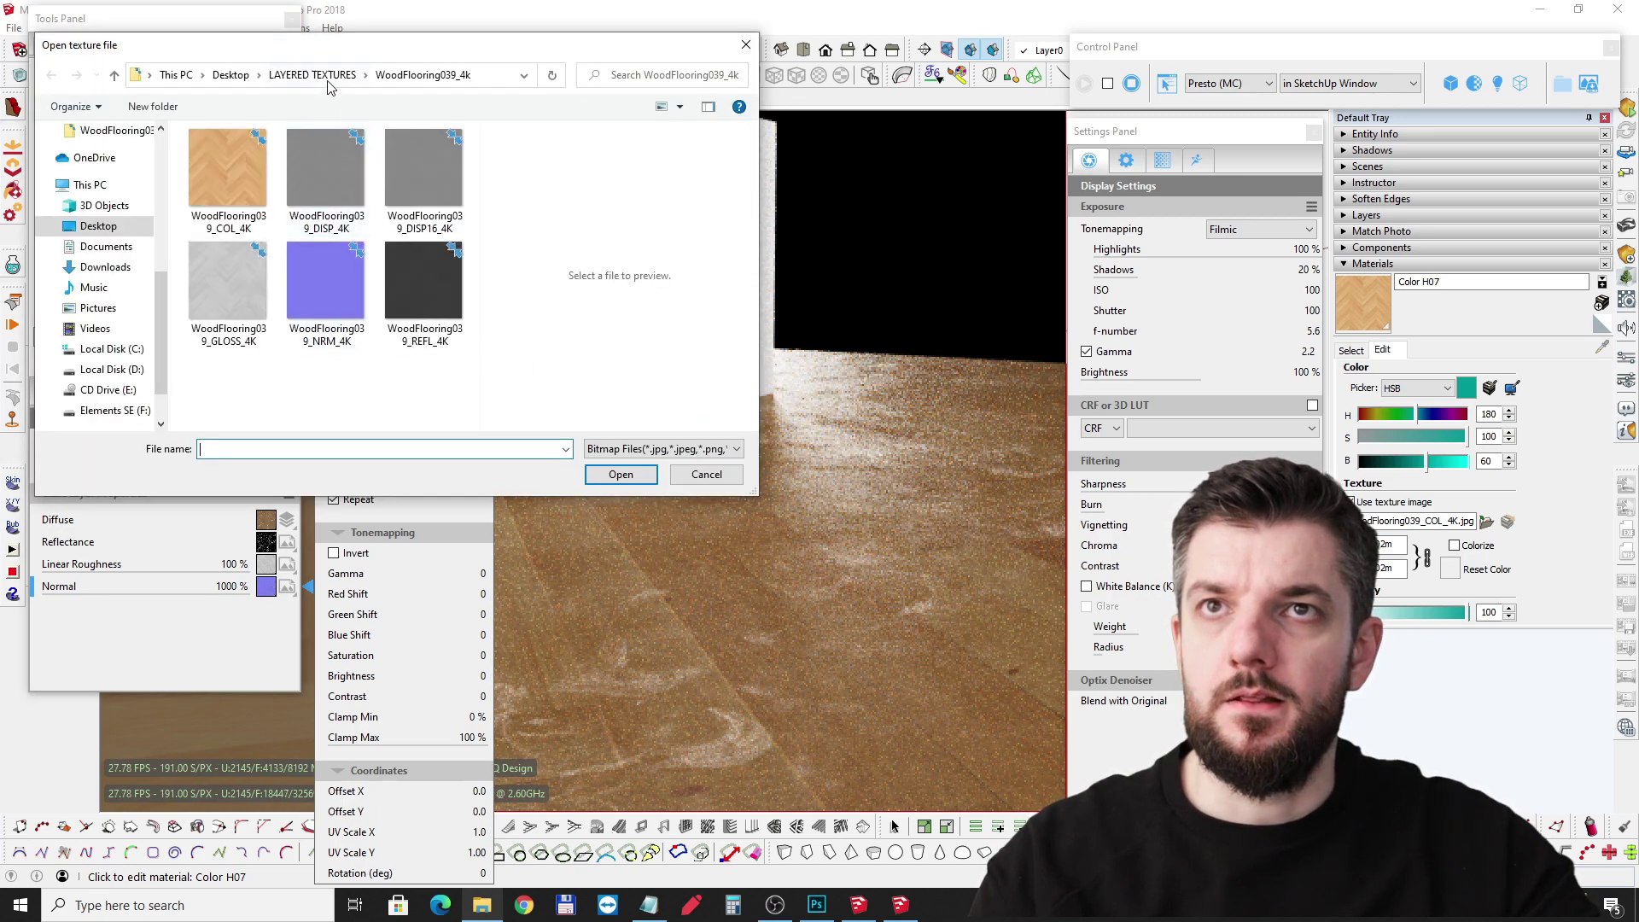
left_click(290, 76)
scroll(327, 324, "down", 3)
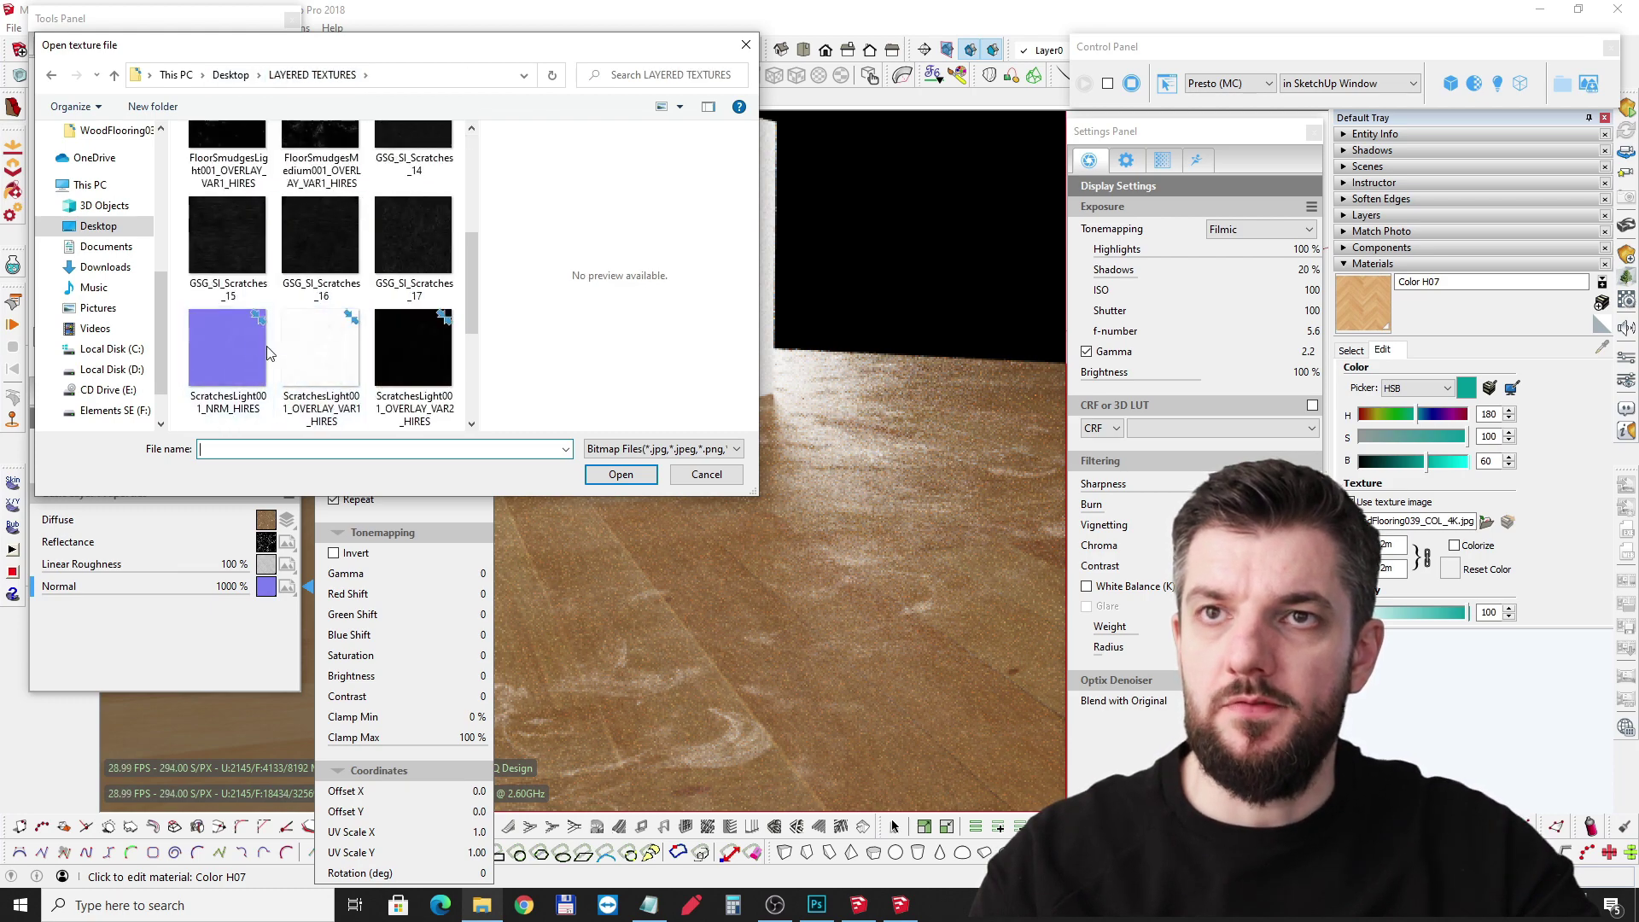
left_click(227, 345)
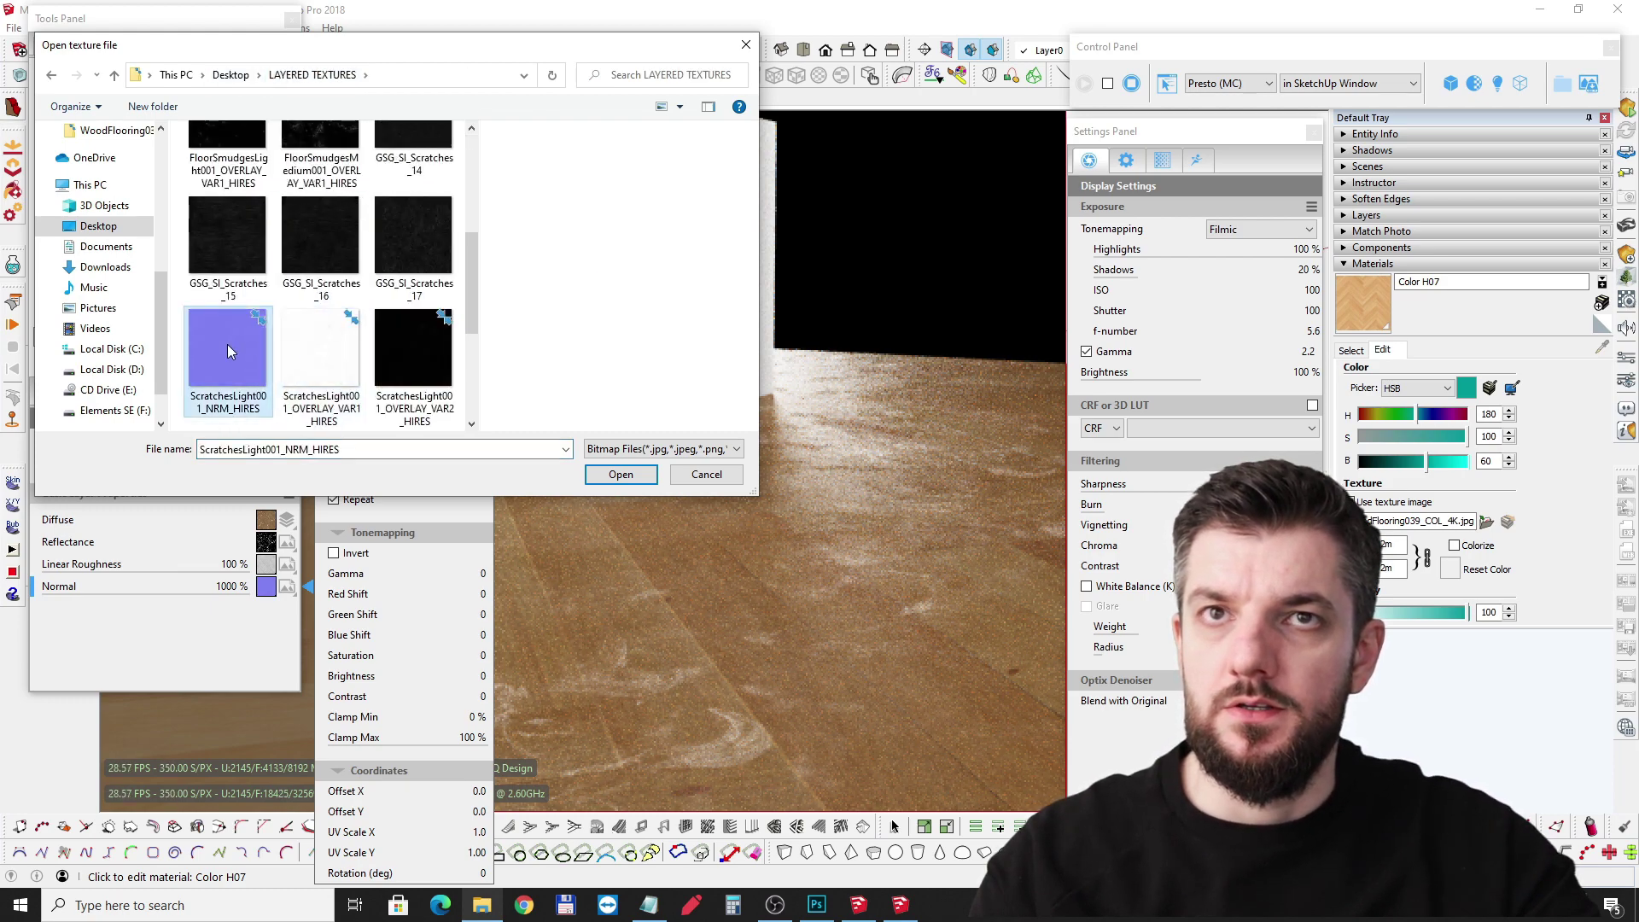
left_click(314, 355)
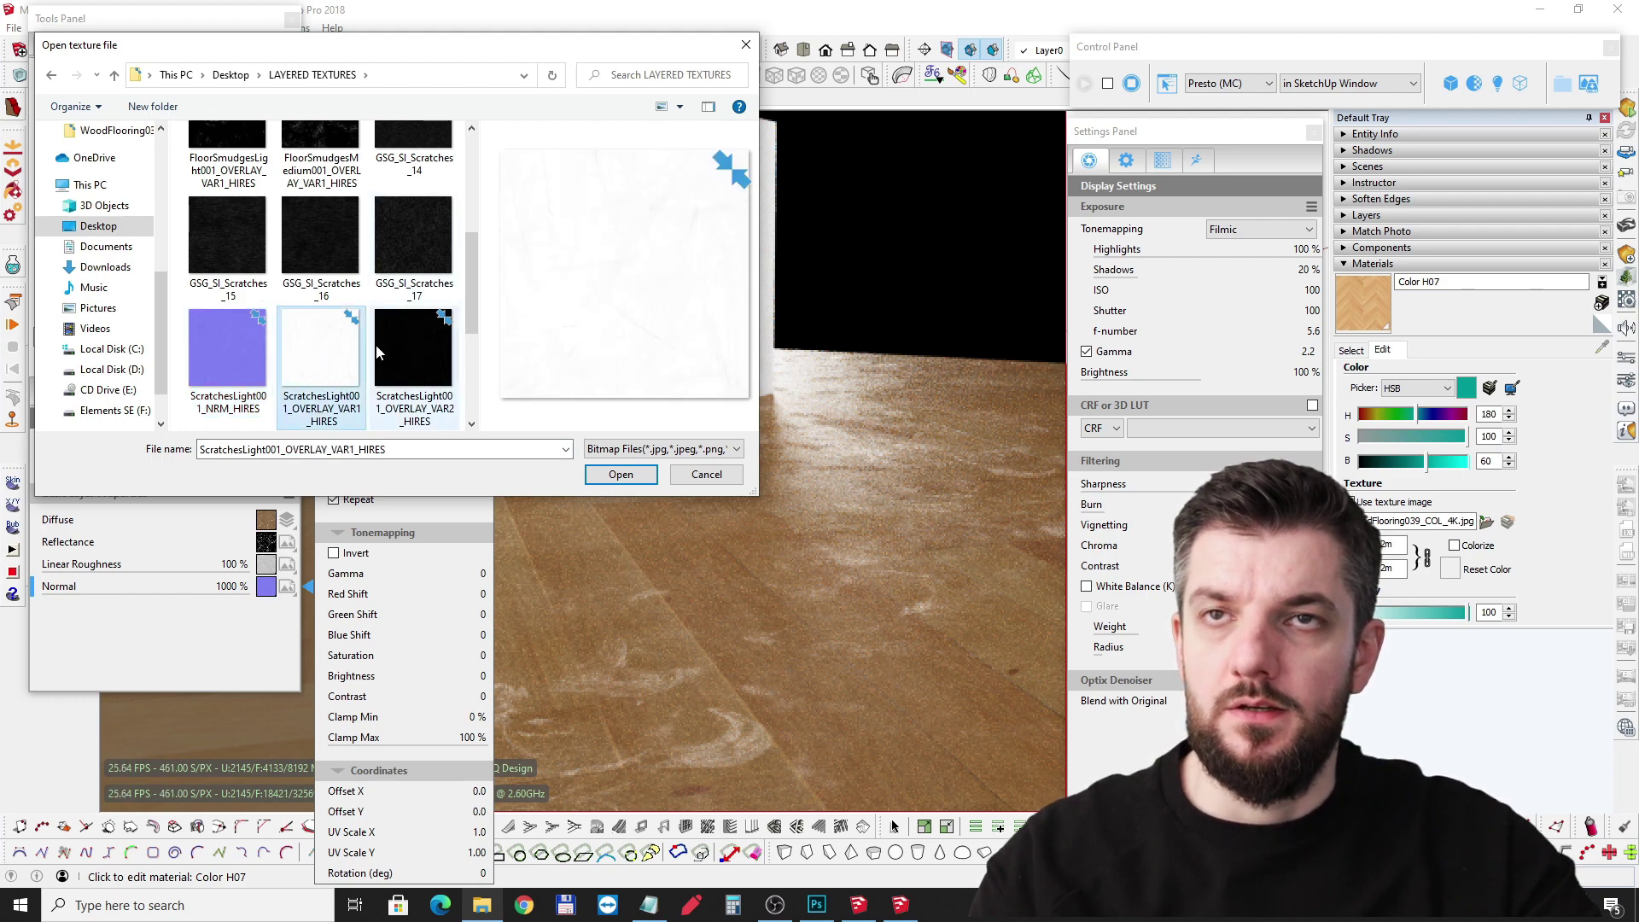
scroll(303, 333, "down", 1)
left_click(299, 342)
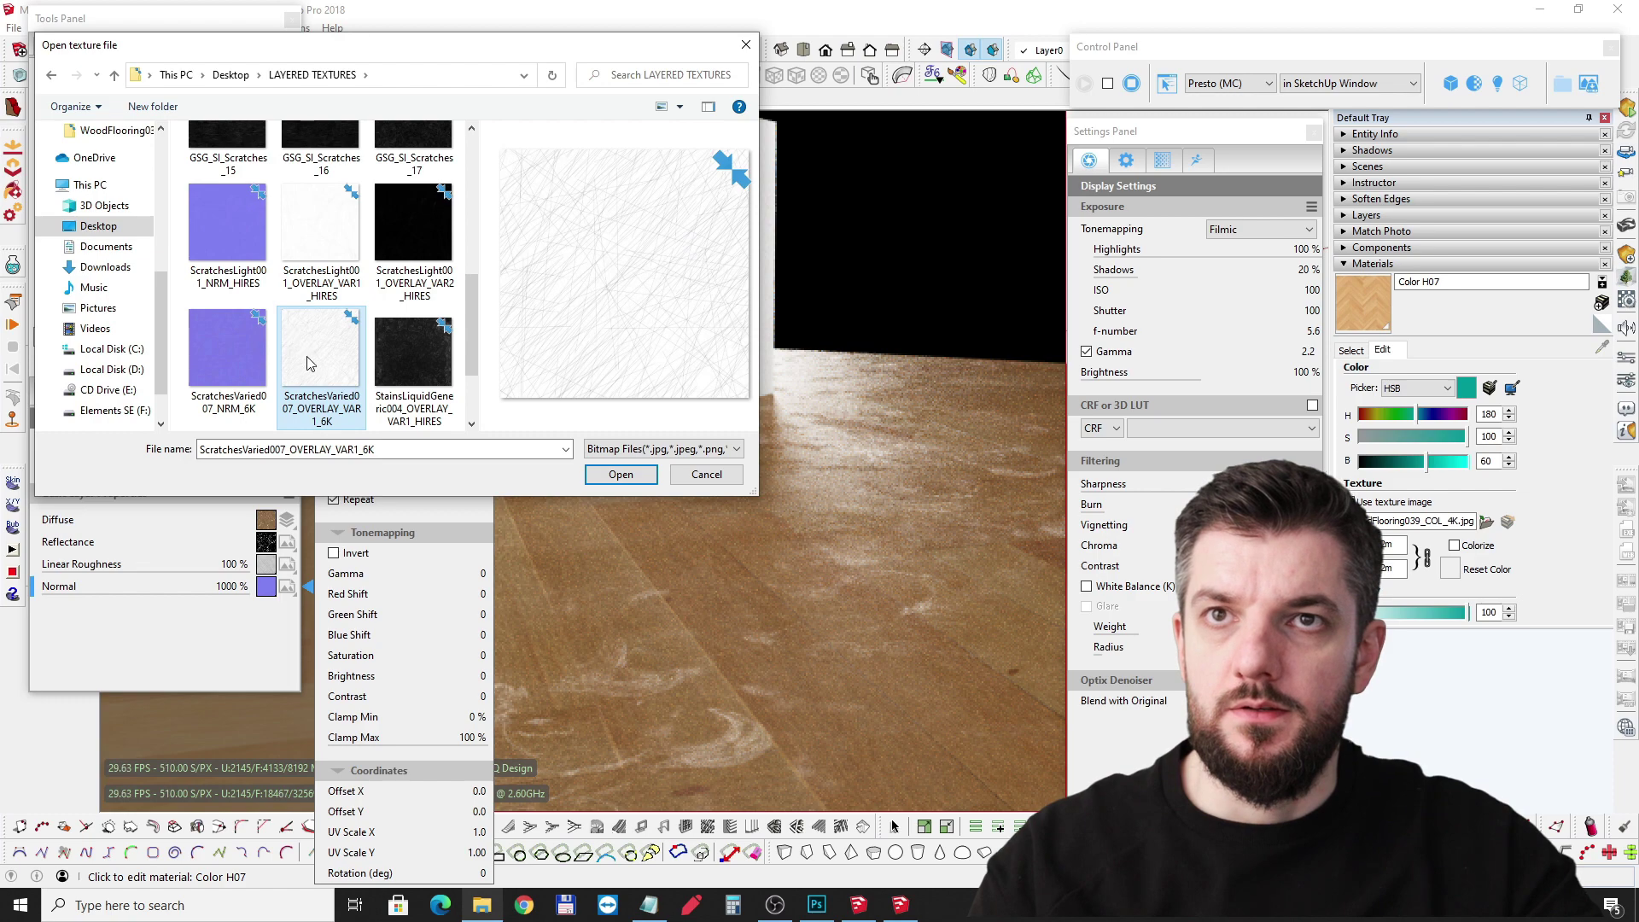
left_click(332, 257)
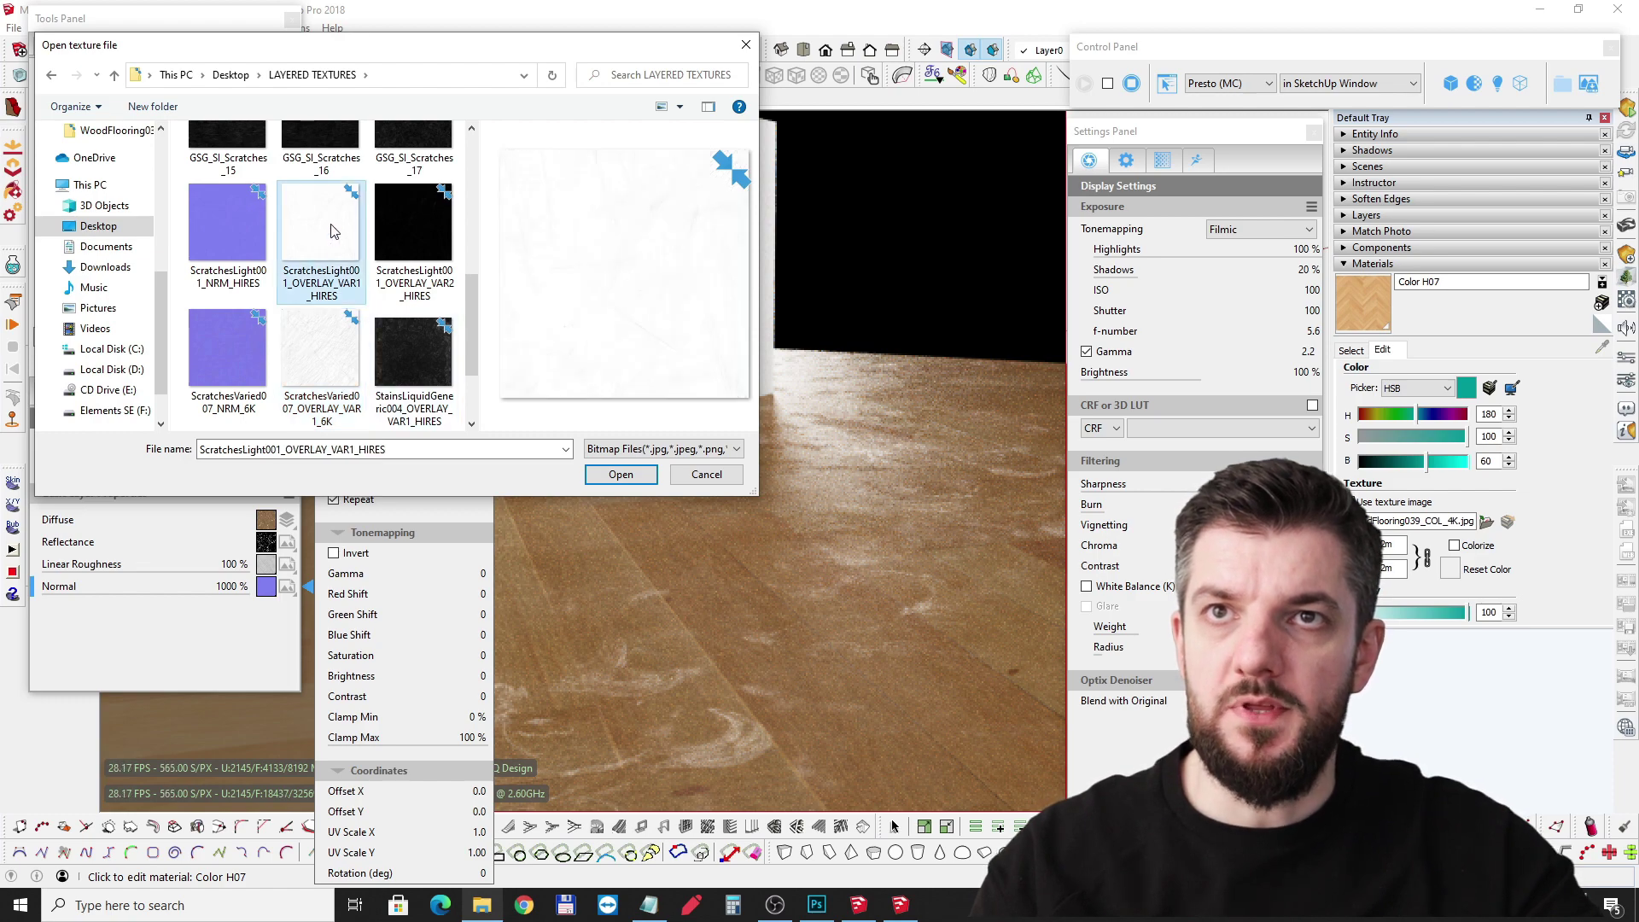
double_click(333, 232)
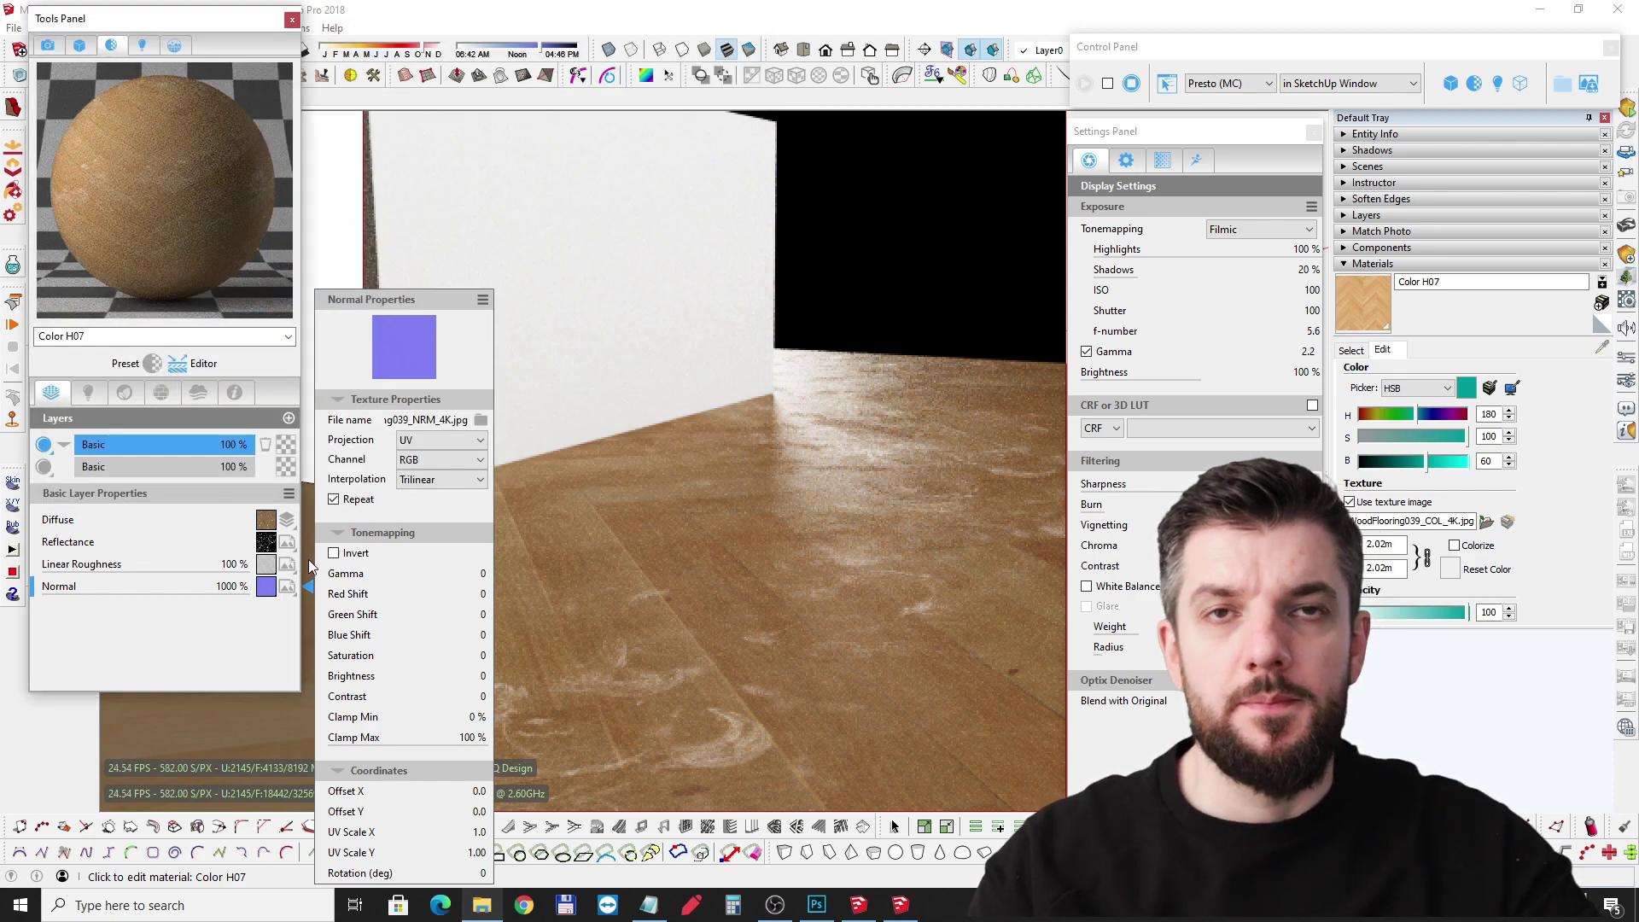
Step: Switch the upper Basic layer's scratch texture from normal map to Bump Map and check the floor in the render
left_click(265, 589)
left_click(324, 688)
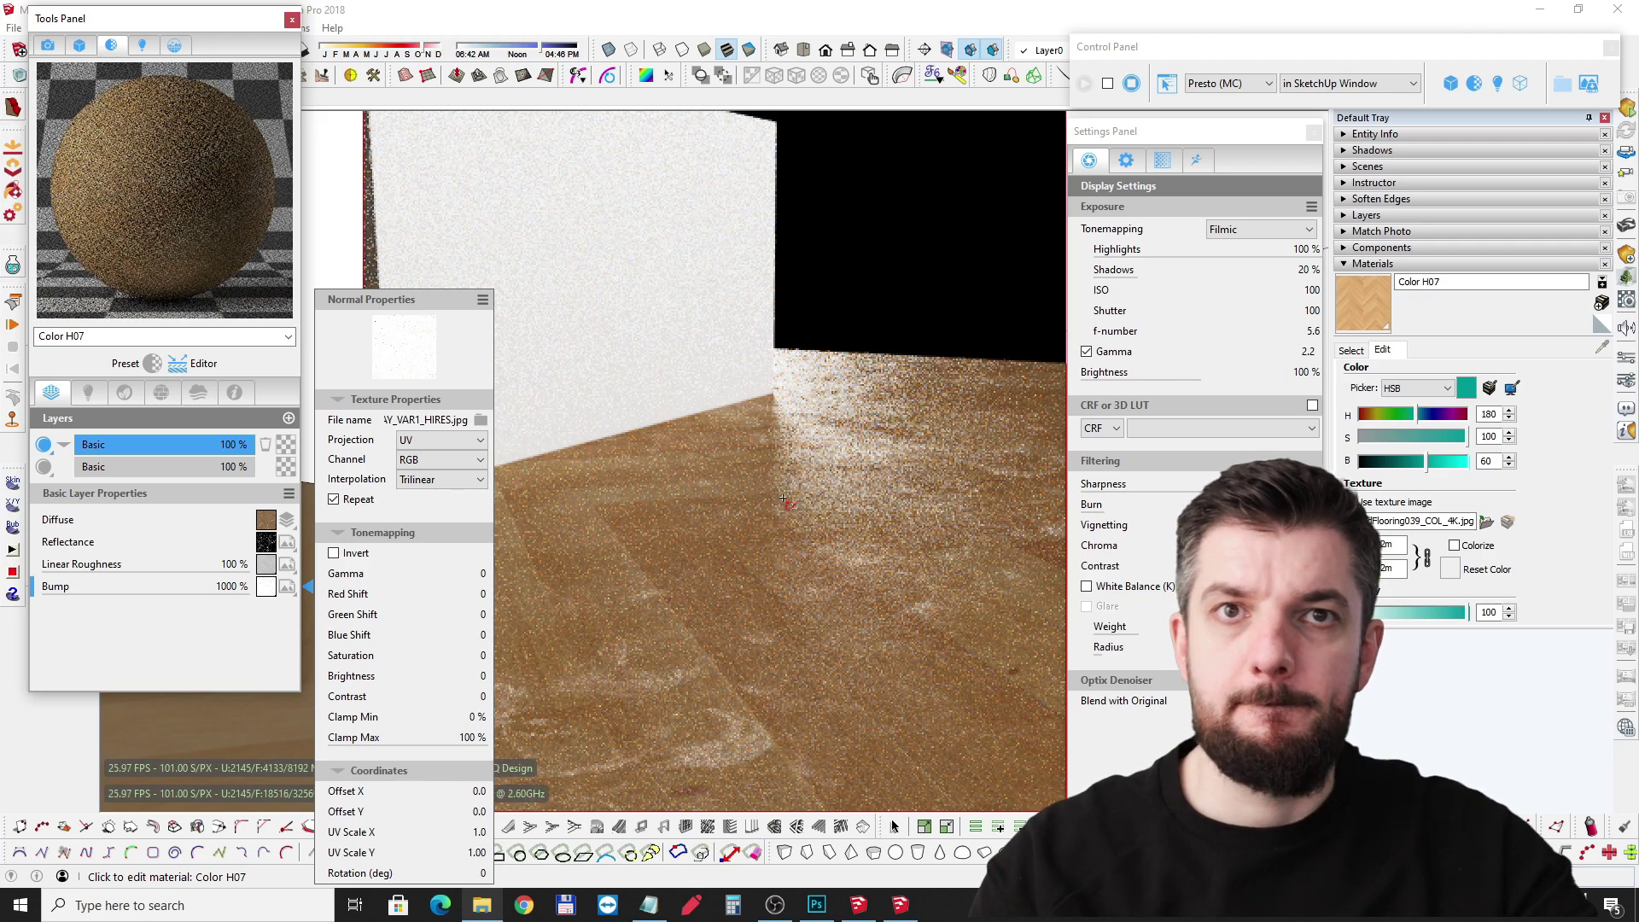
mouse_move(801, 494)
middle_mouse_down()
mouse_move(807, 366)
mouse_move(704, 448)
mouse_move(658, 413)
middle_mouse_up()
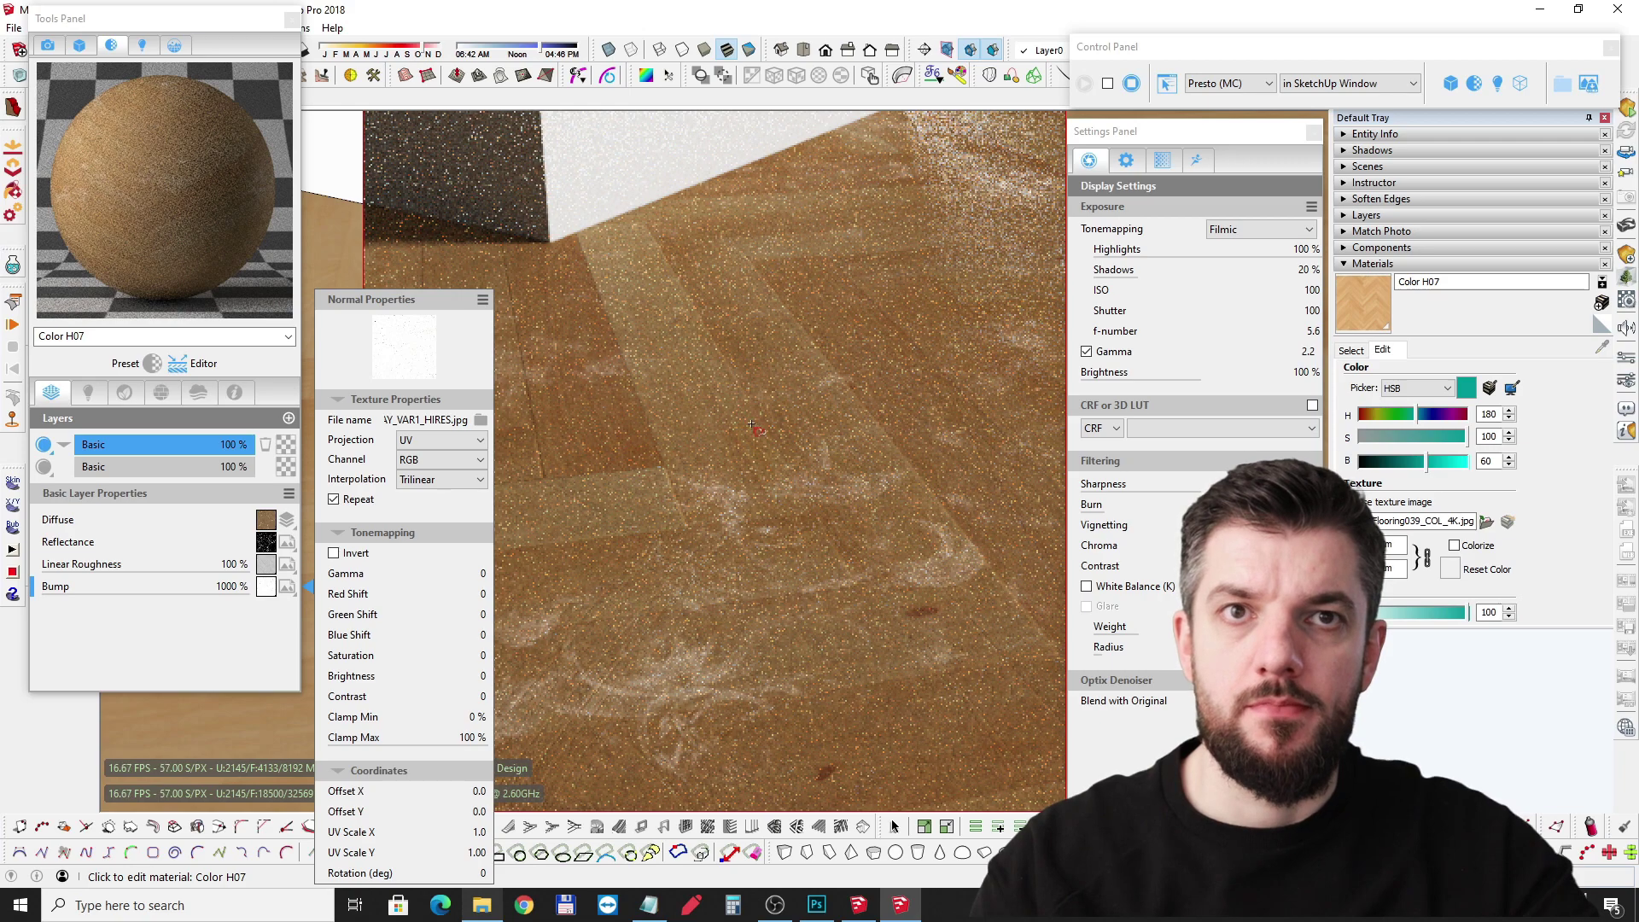
Step: Try a bump strength of 500% on the upper Basic layer, and restore it to 1000%
middle_click_drag(823, 413, 753, 413)
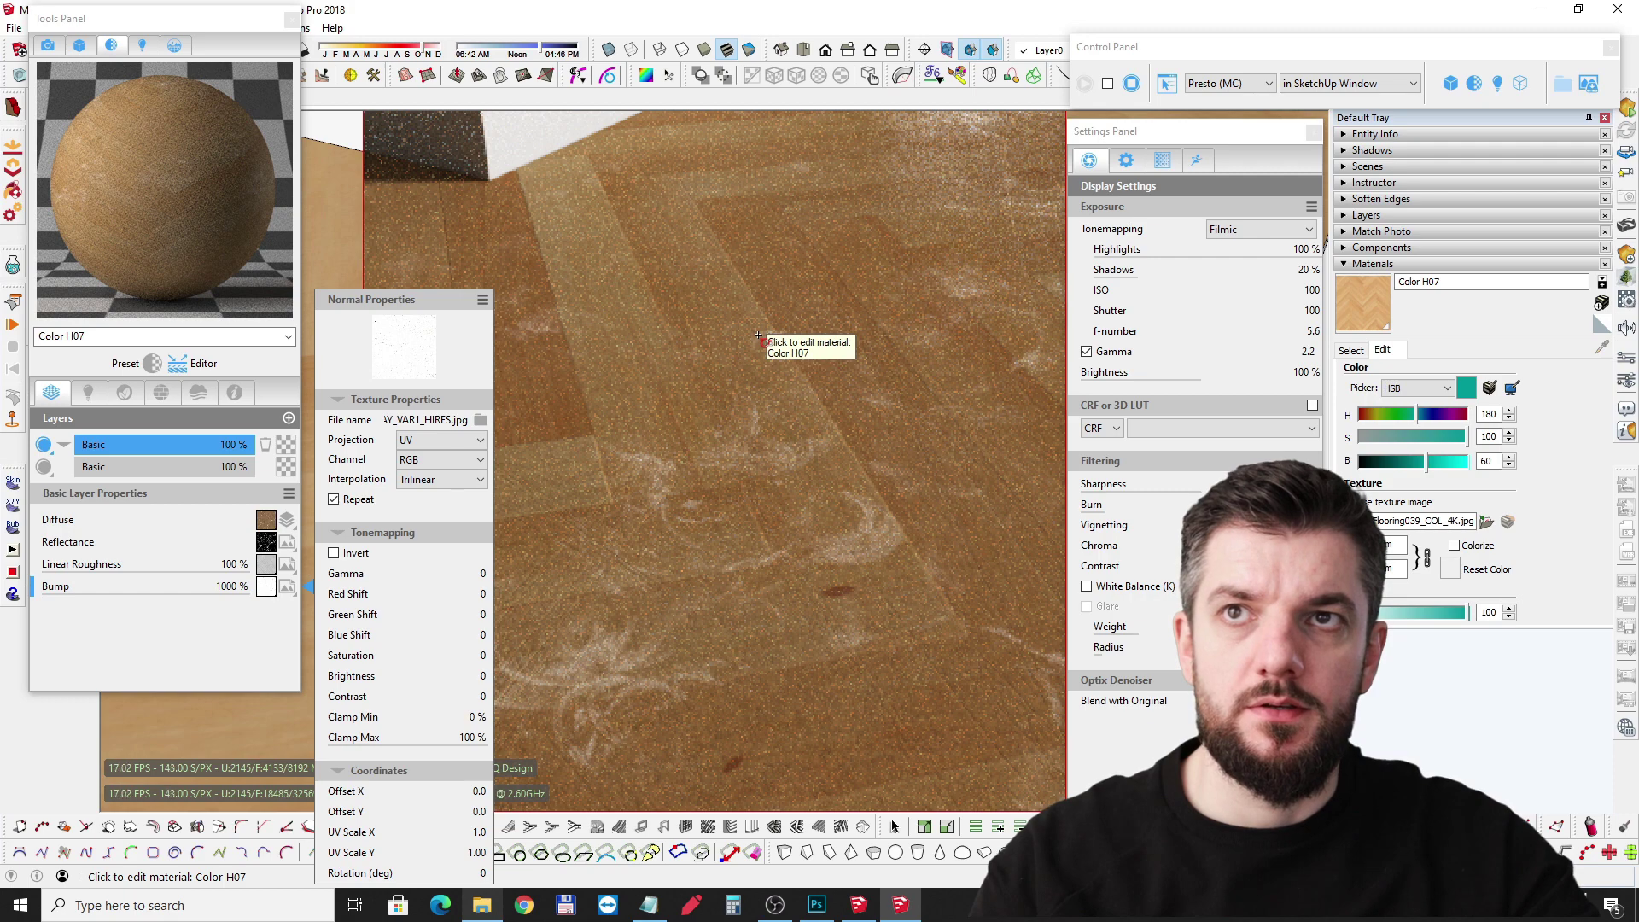
double_click(232, 587)
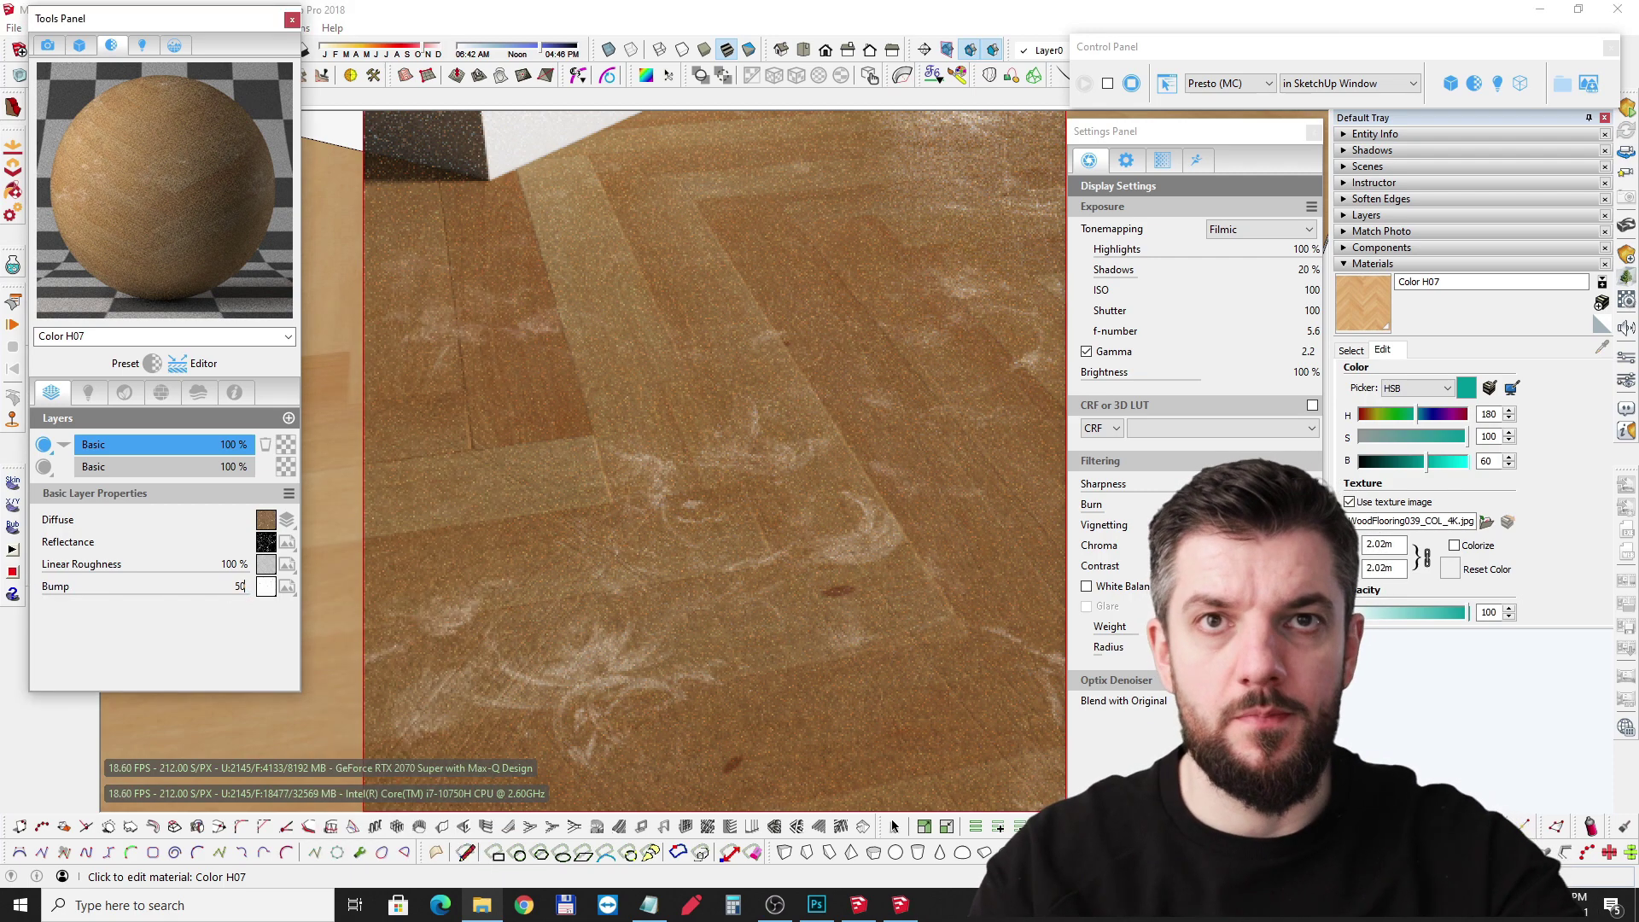
key("Return")
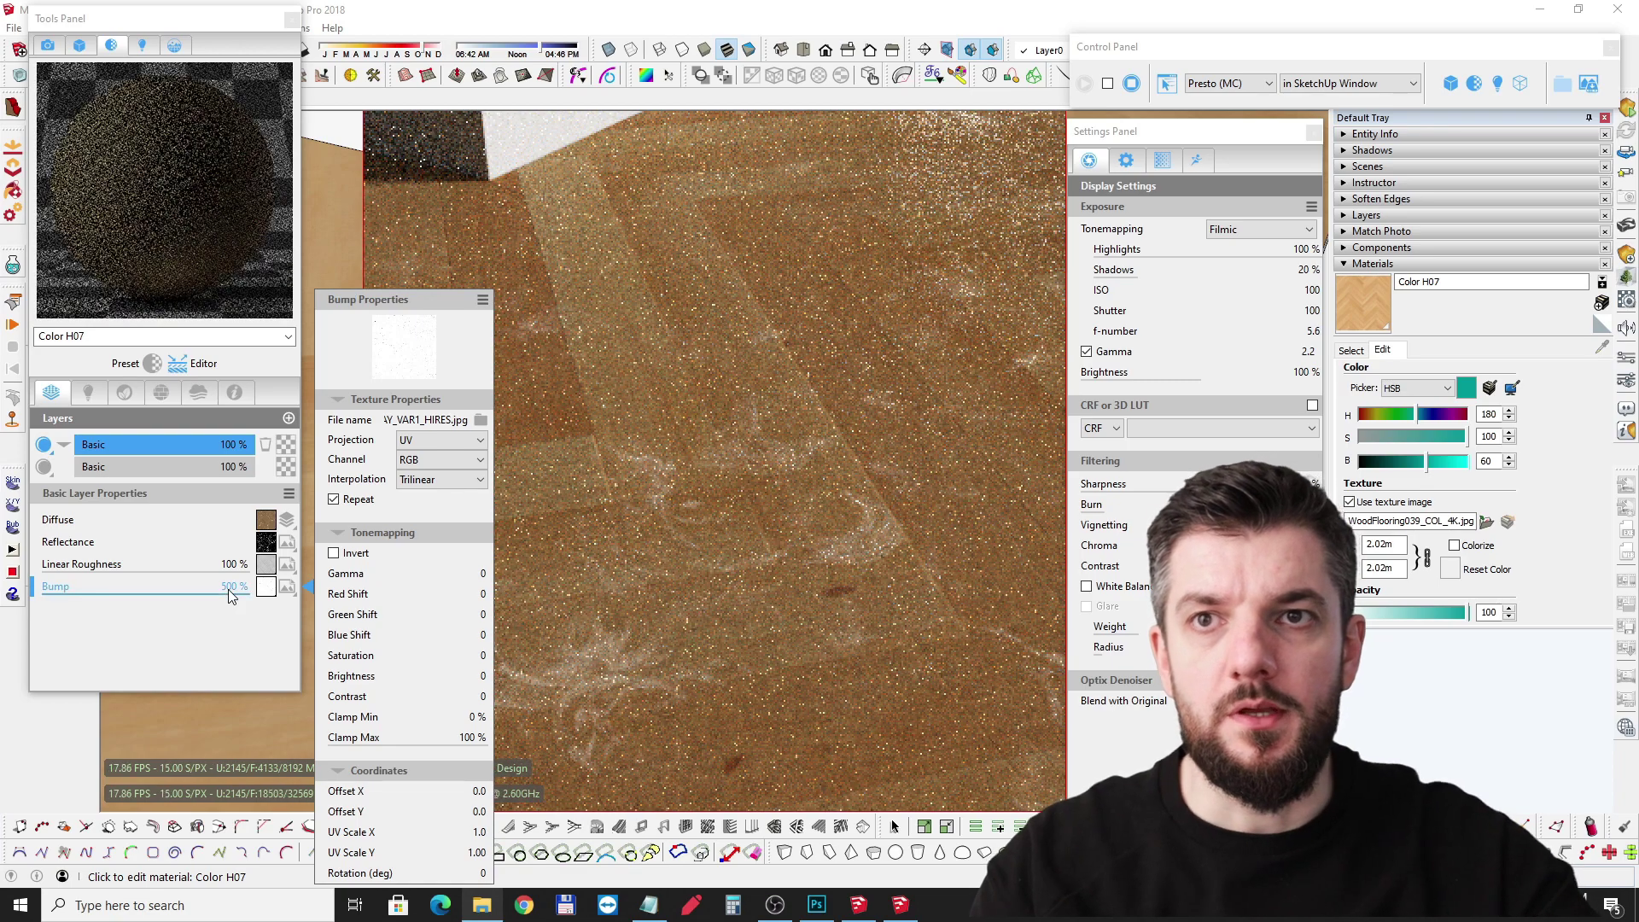
double_click(231, 587)
type("100")
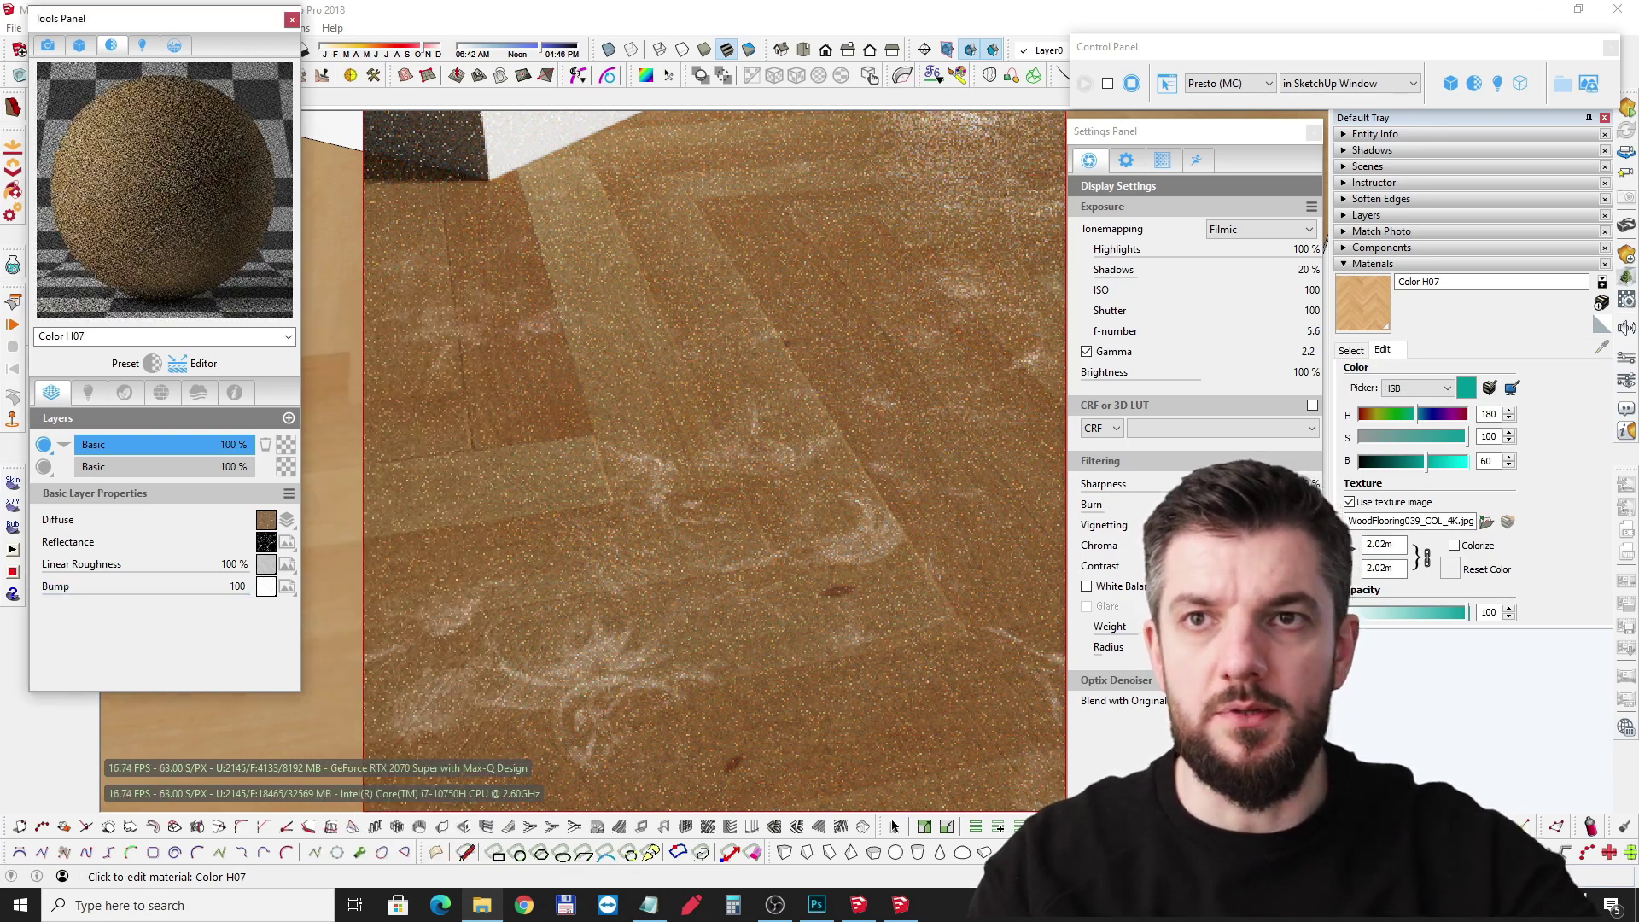
key("Return")
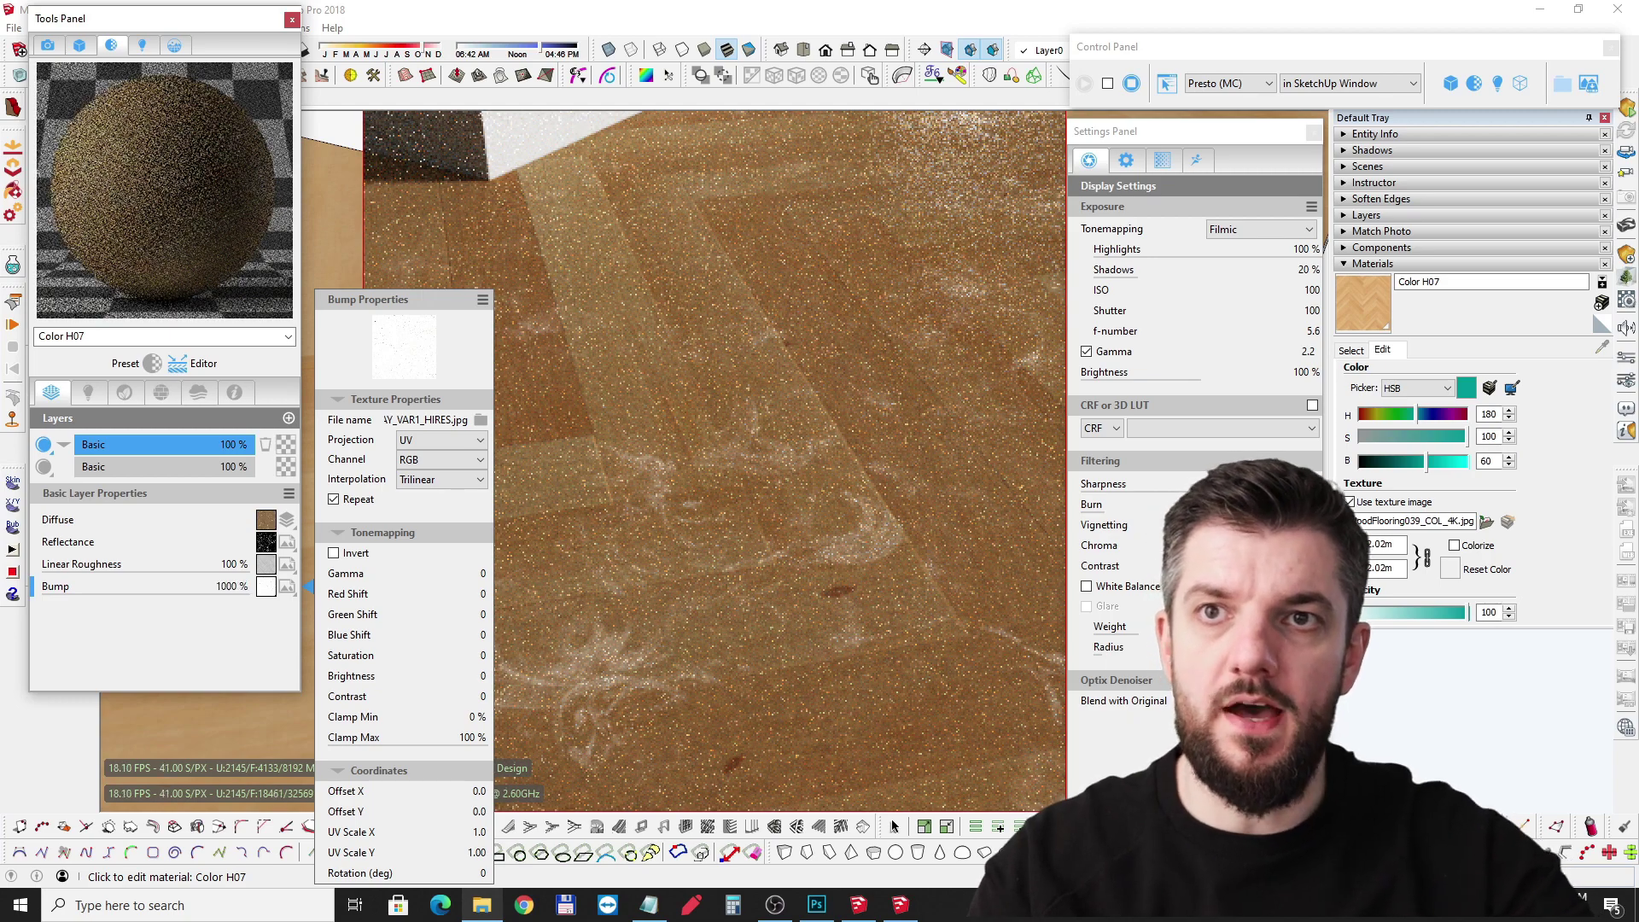
Step: Inspect the floor from lower angles and reduce the upper Basic layer's weight to 14%
middle_click_drag(789, 390, 898, 355)
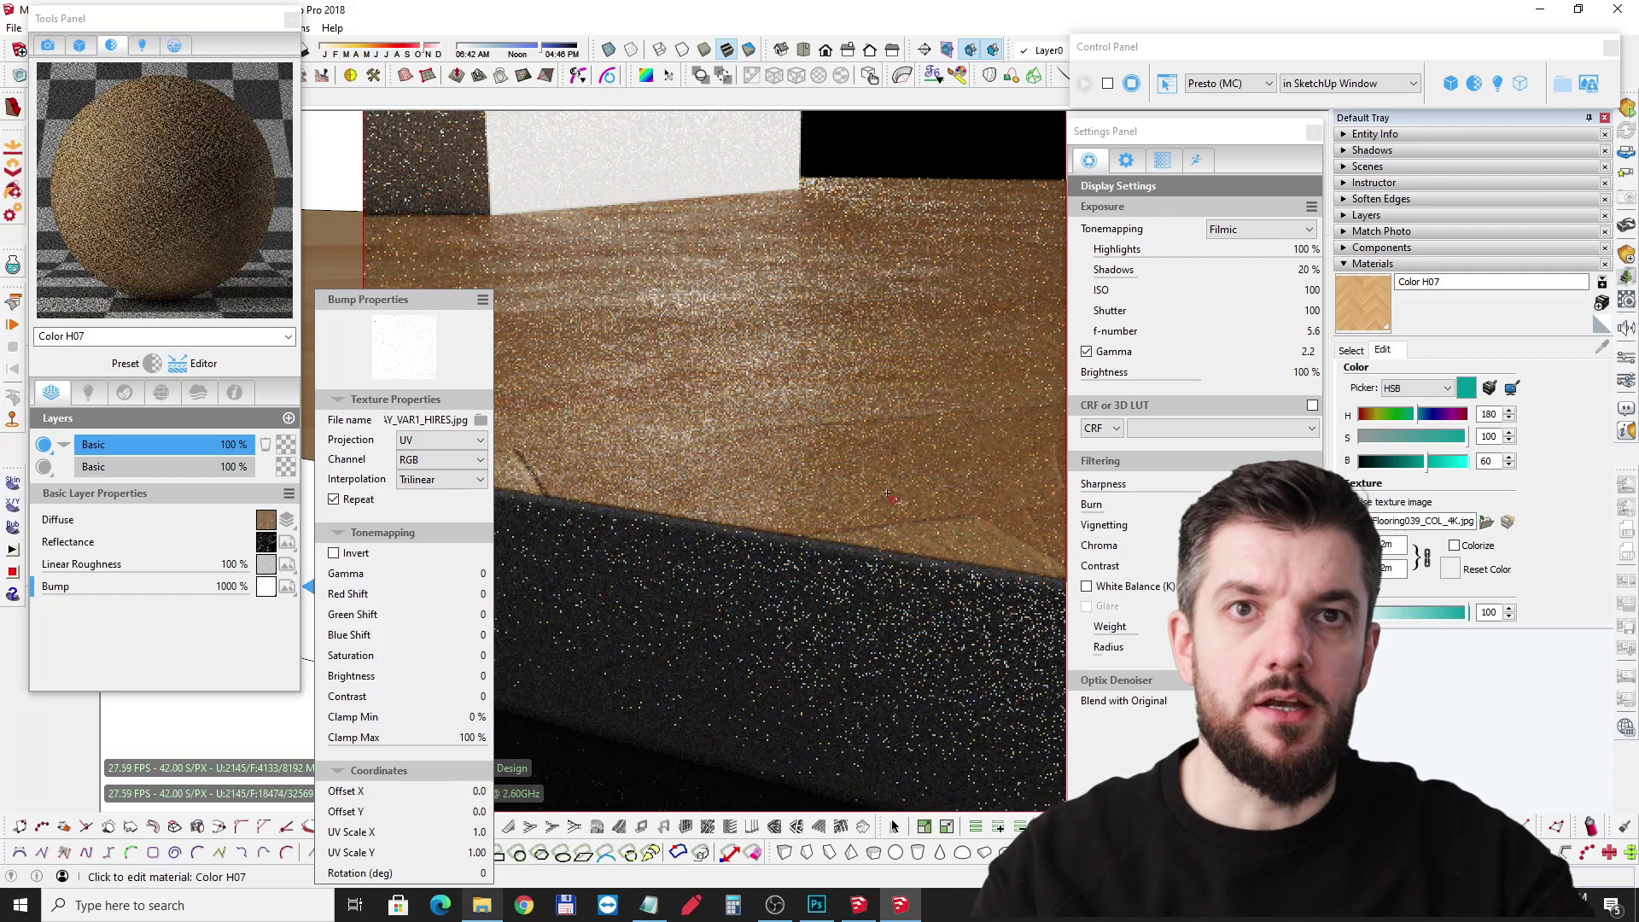
middle_click_drag(827, 452, 679, 395)
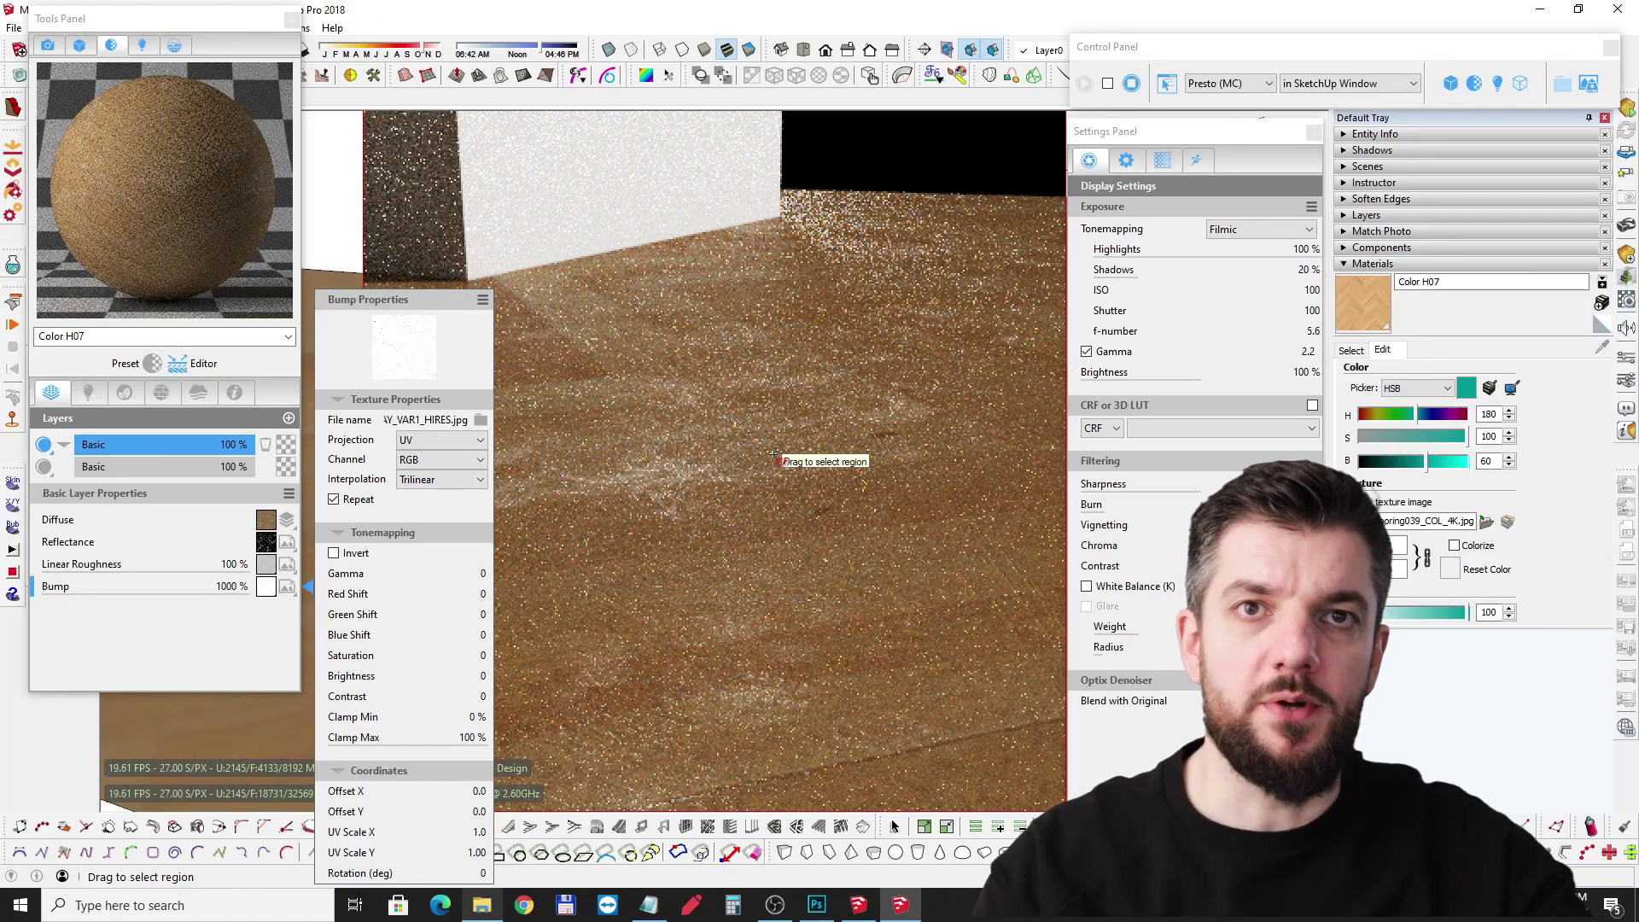
middle_click_drag(775, 455, 678, 322)
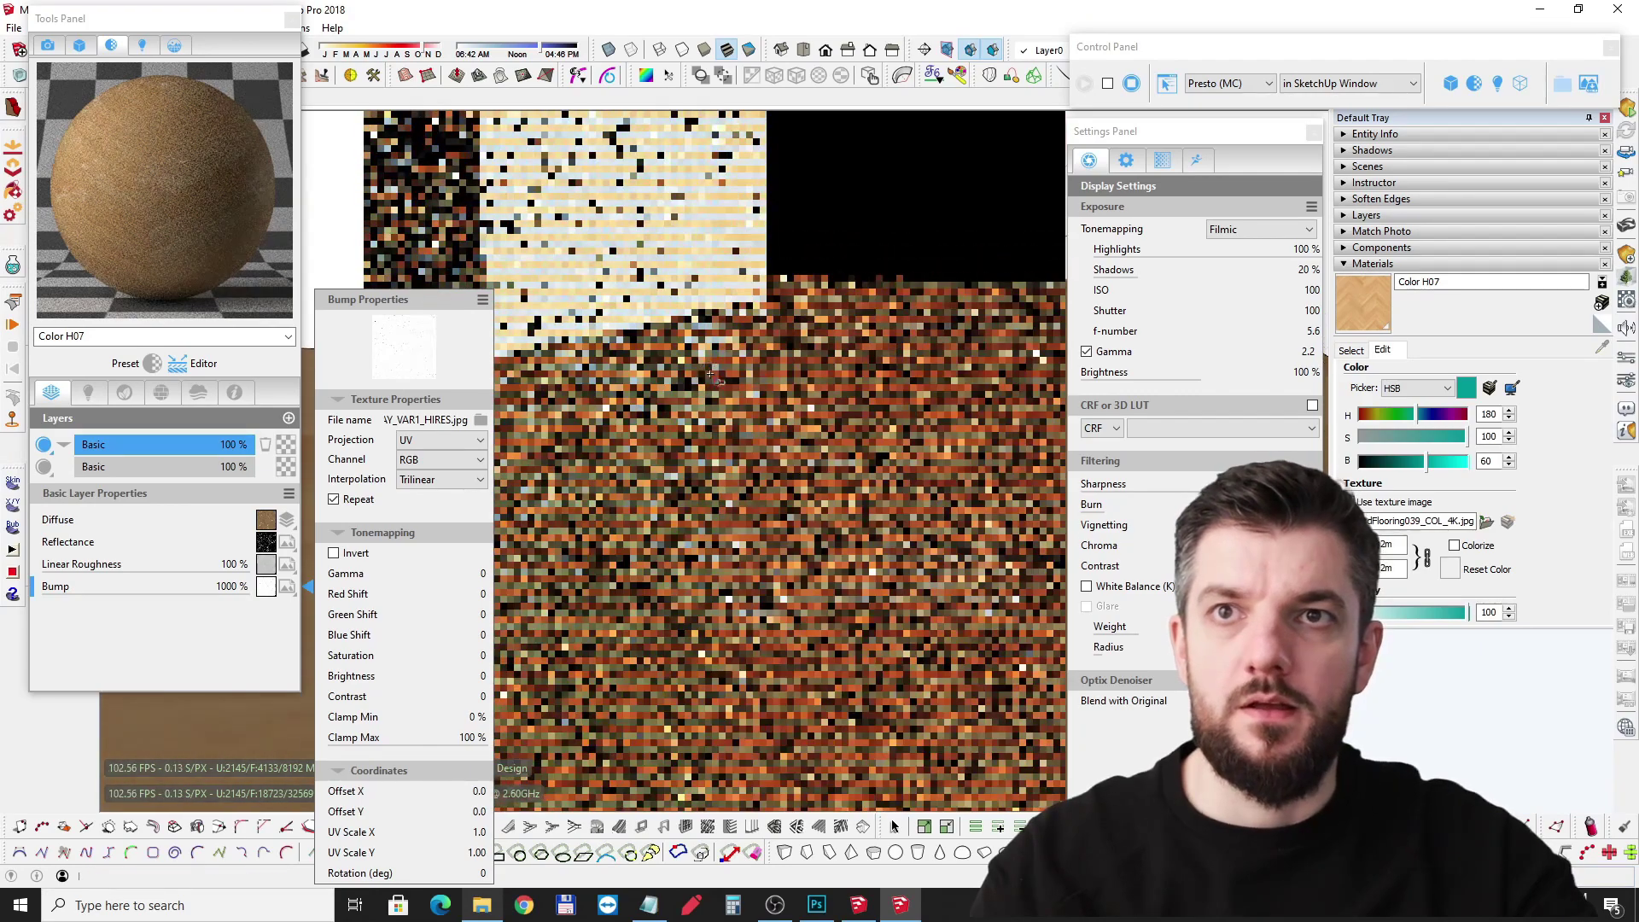
mouse_move(183, 444)
left_mouse_down()
mouse_move(205, 445)
mouse_move(187, 444)
left_mouse_up()
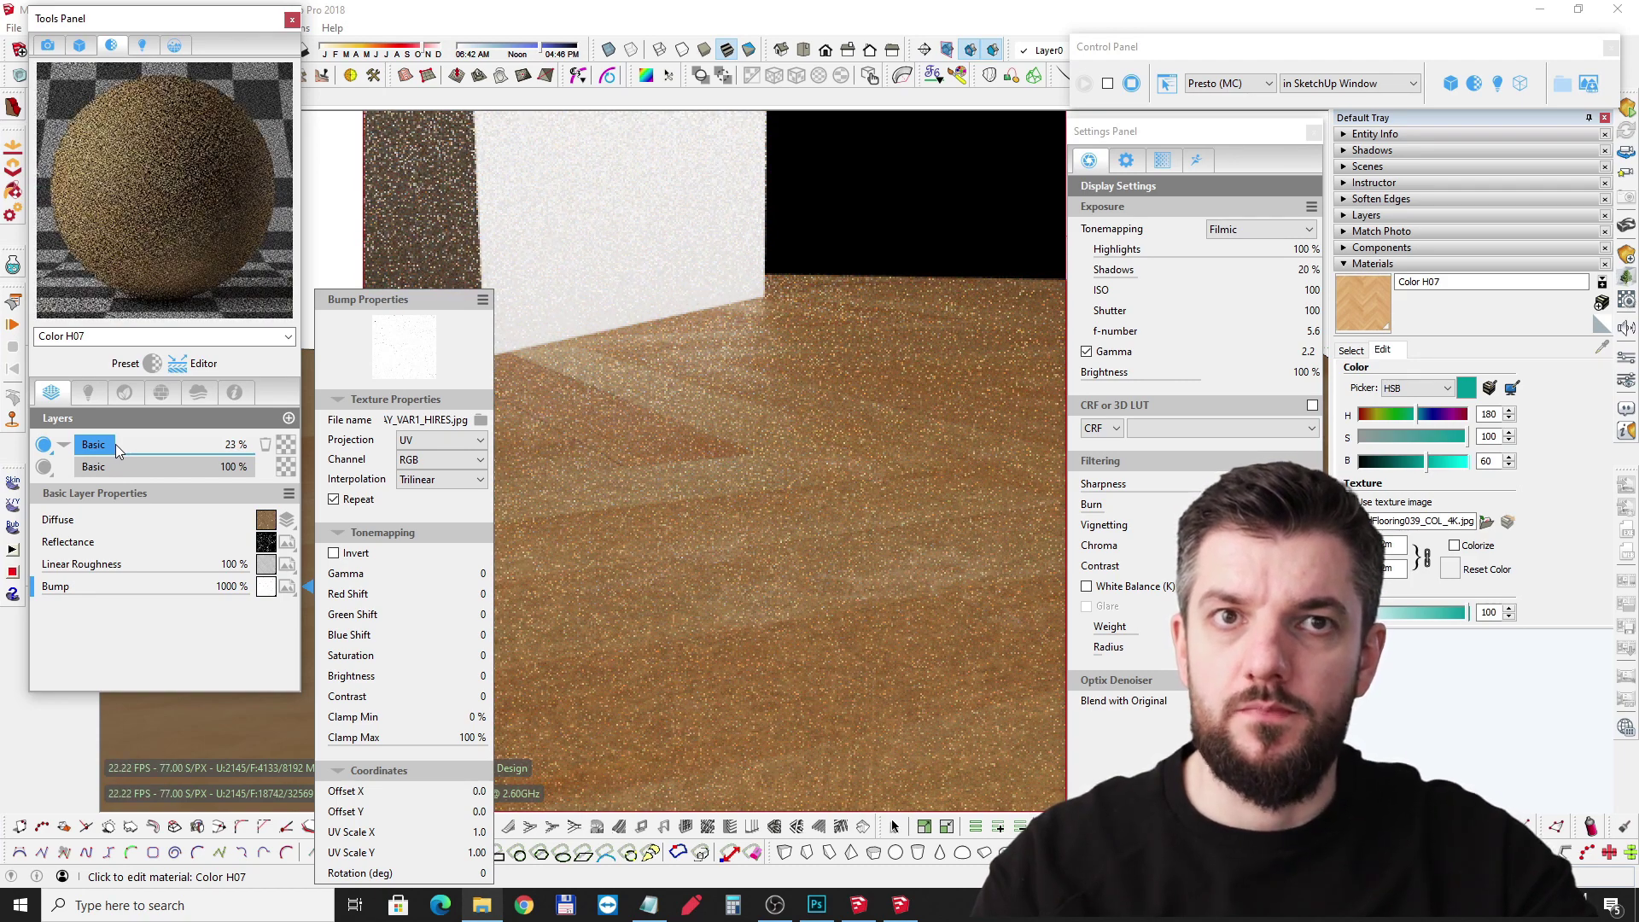
left_click_drag(112, 444, 101, 446)
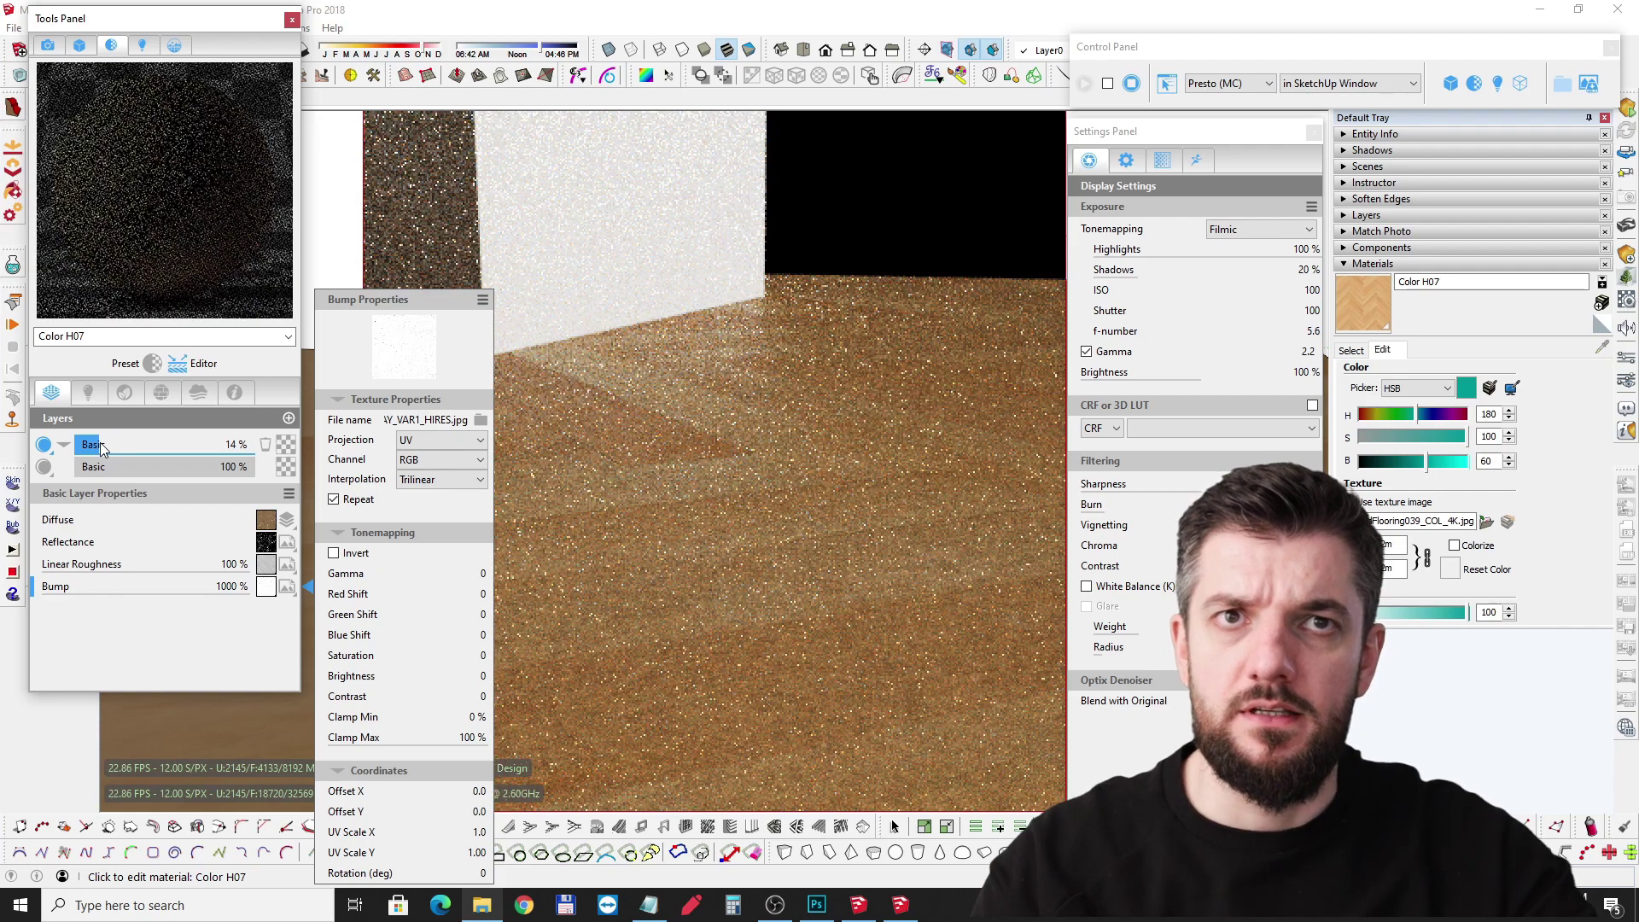
left_click(859, 390)
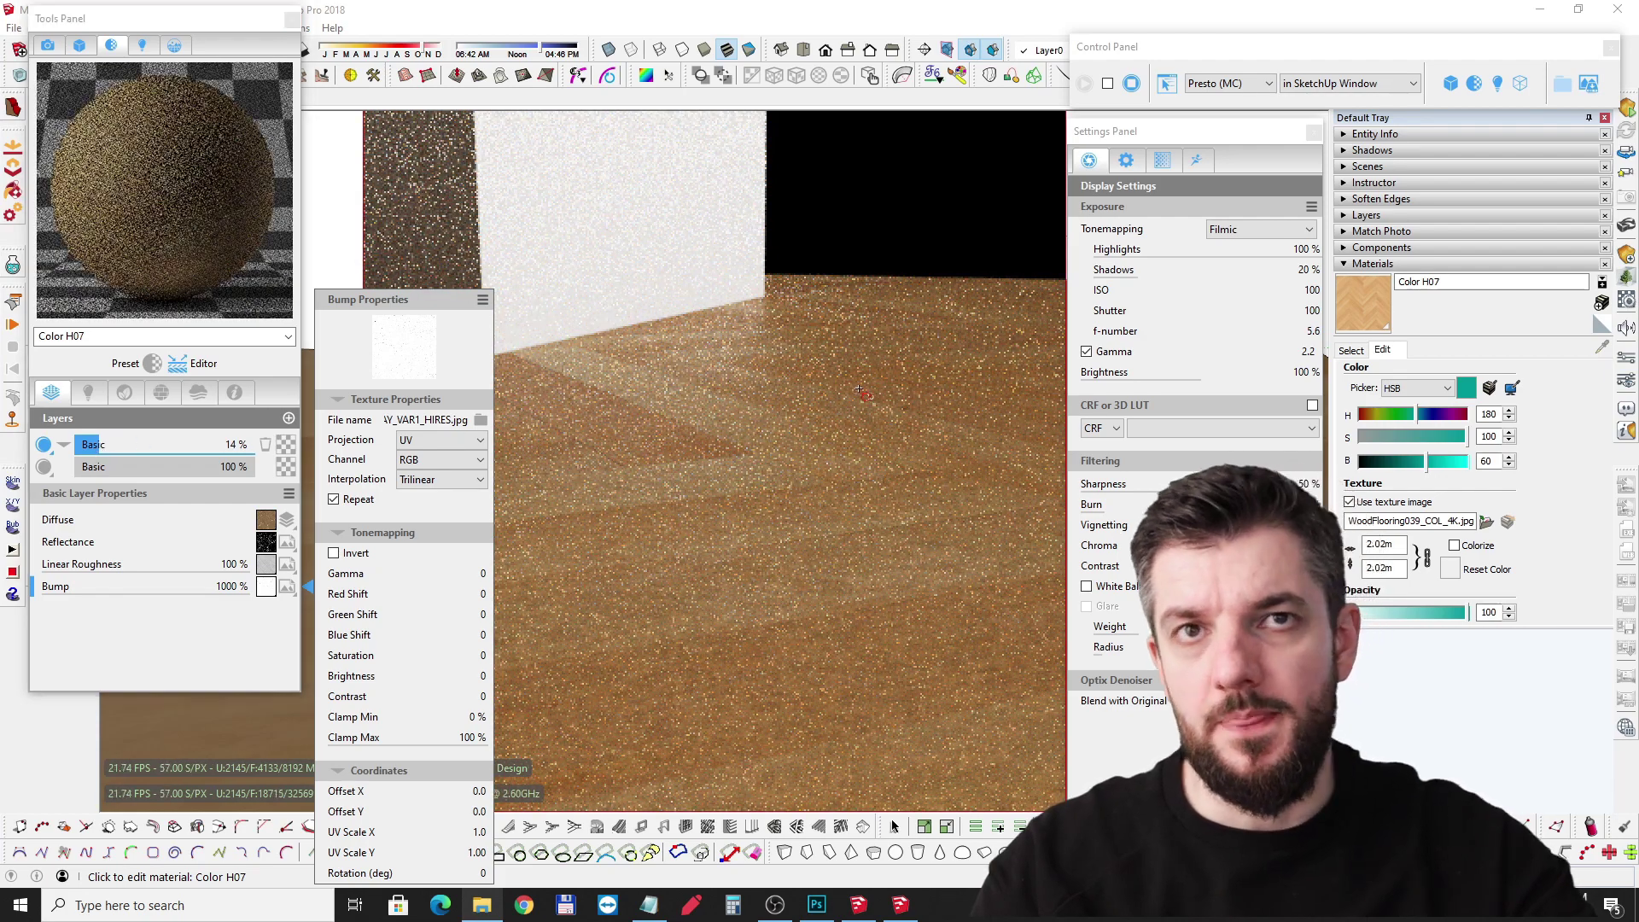
Step: Raise the upper Basic layer's weight to 48% and check the floor's reflection beside the white block
middle_click_drag(798, 397, 702, 448)
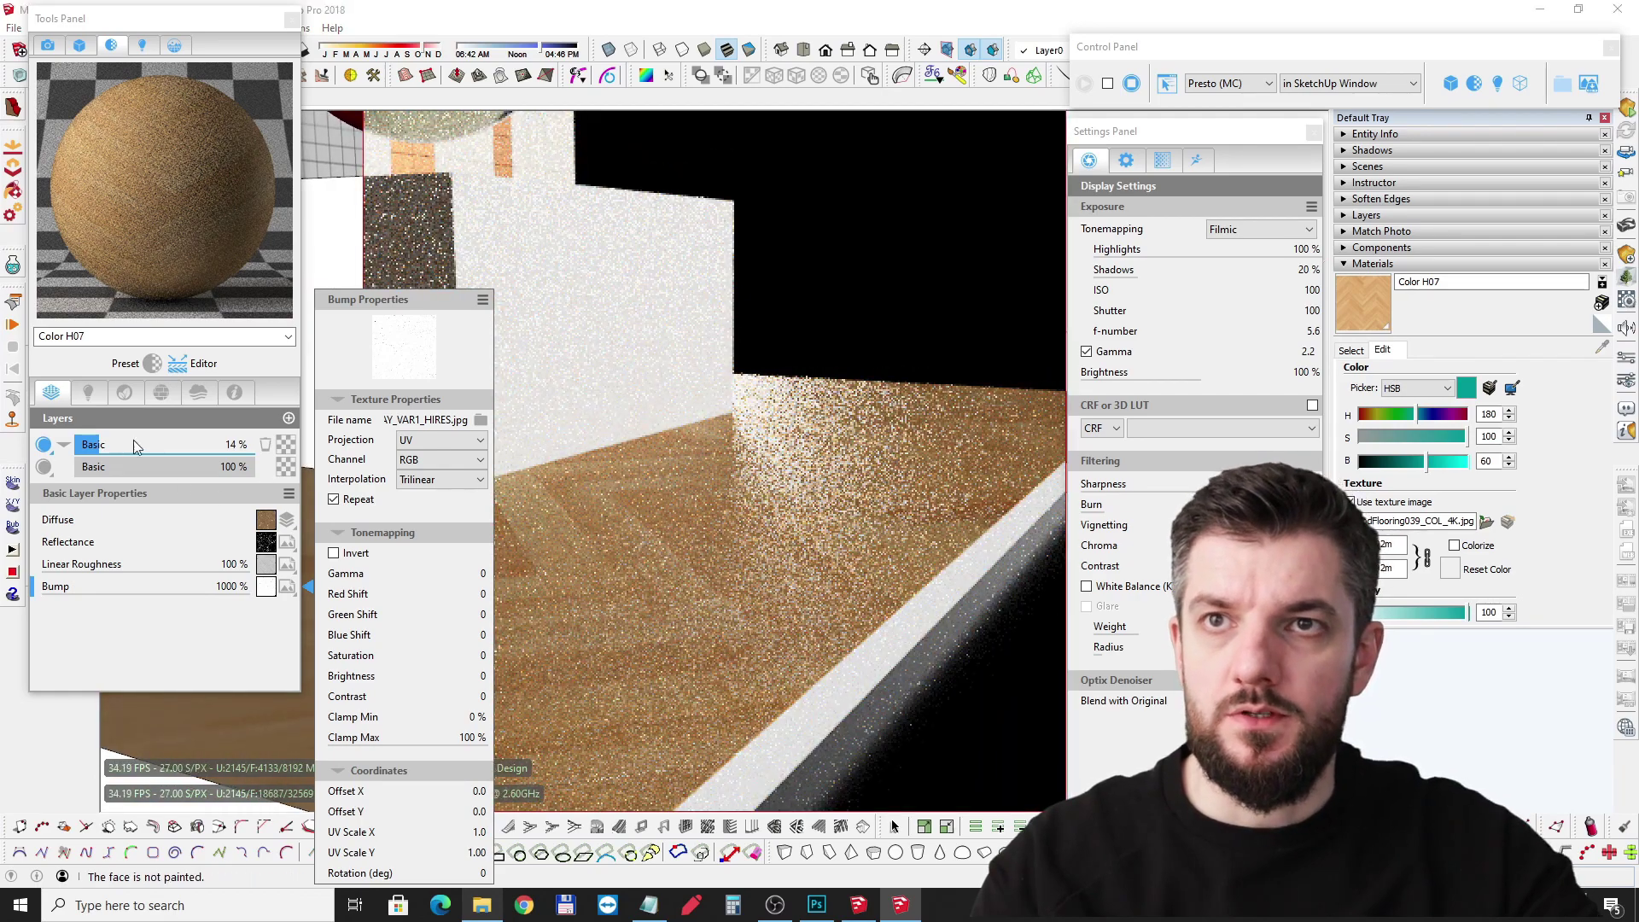
left_click_drag(131, 442, 159, 444)
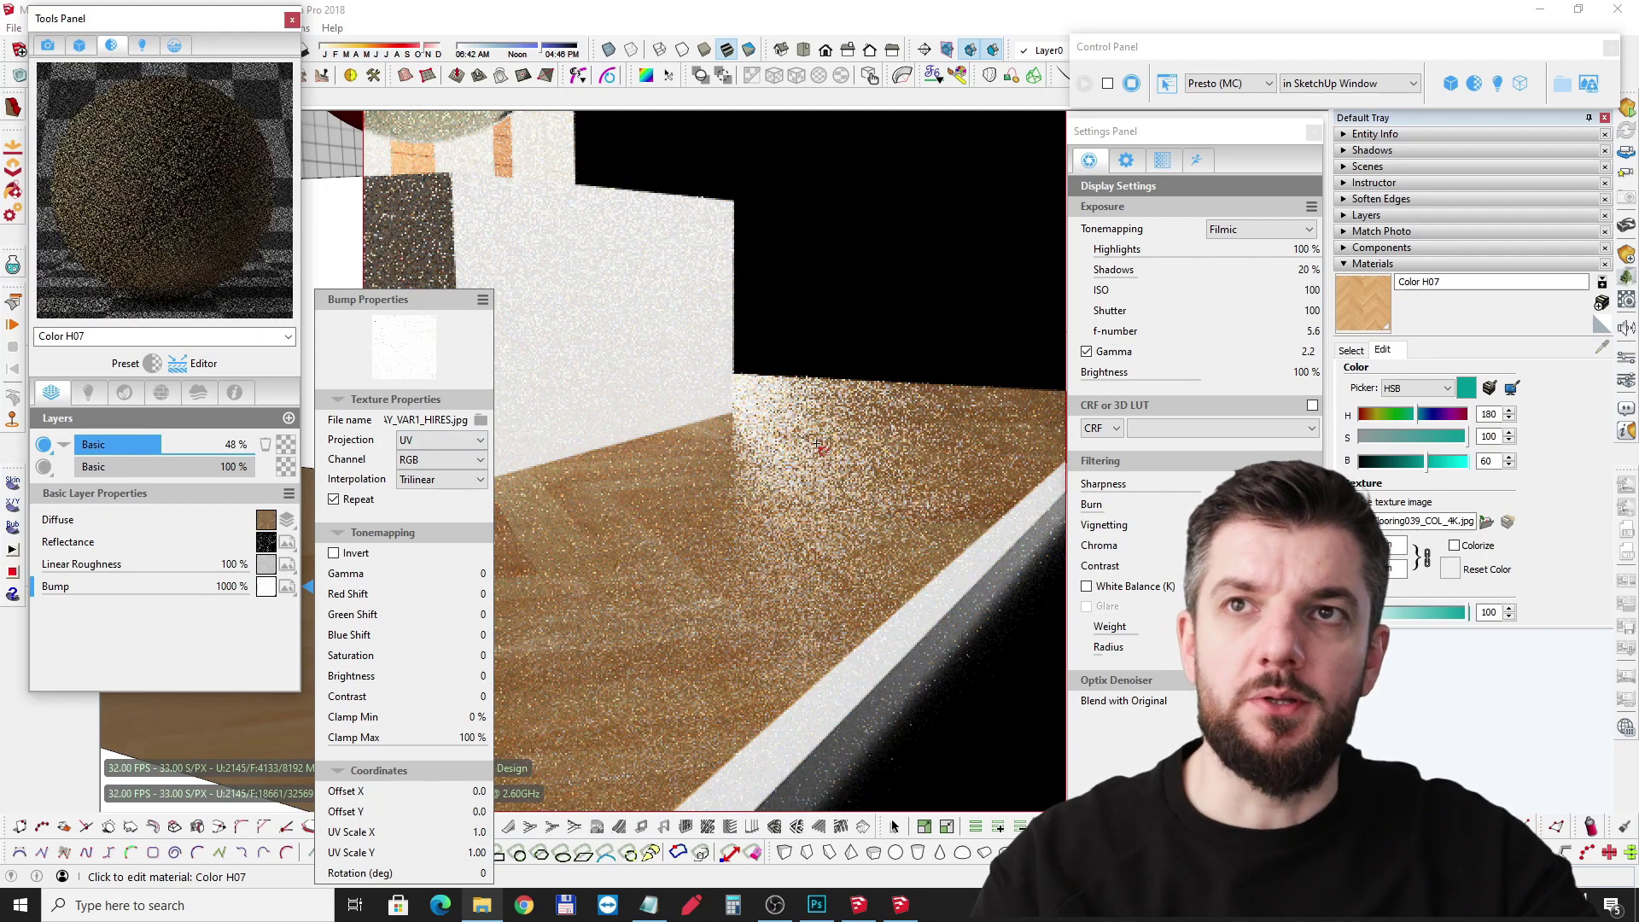
mouse_move(818, 443)
middle_mouse_down()
mouse_move(717, 433)
mouse_move(818, 462)
middle_mouse_up()
scroll(717, 433, "up", 2)
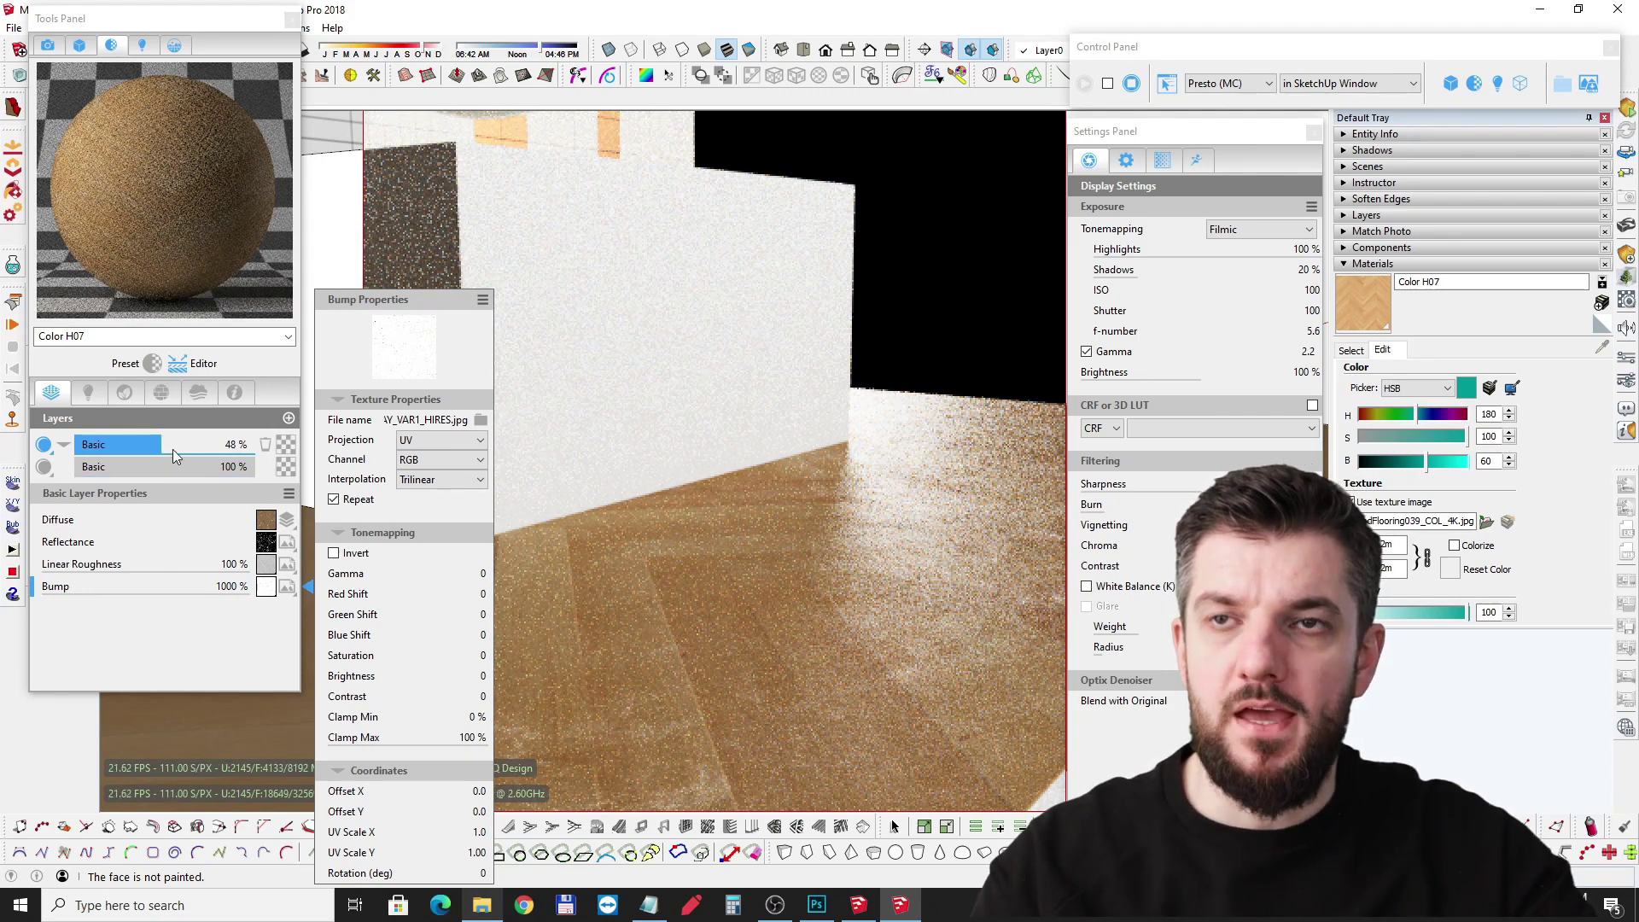
middle_click_drag(646, 405, 802, 485)
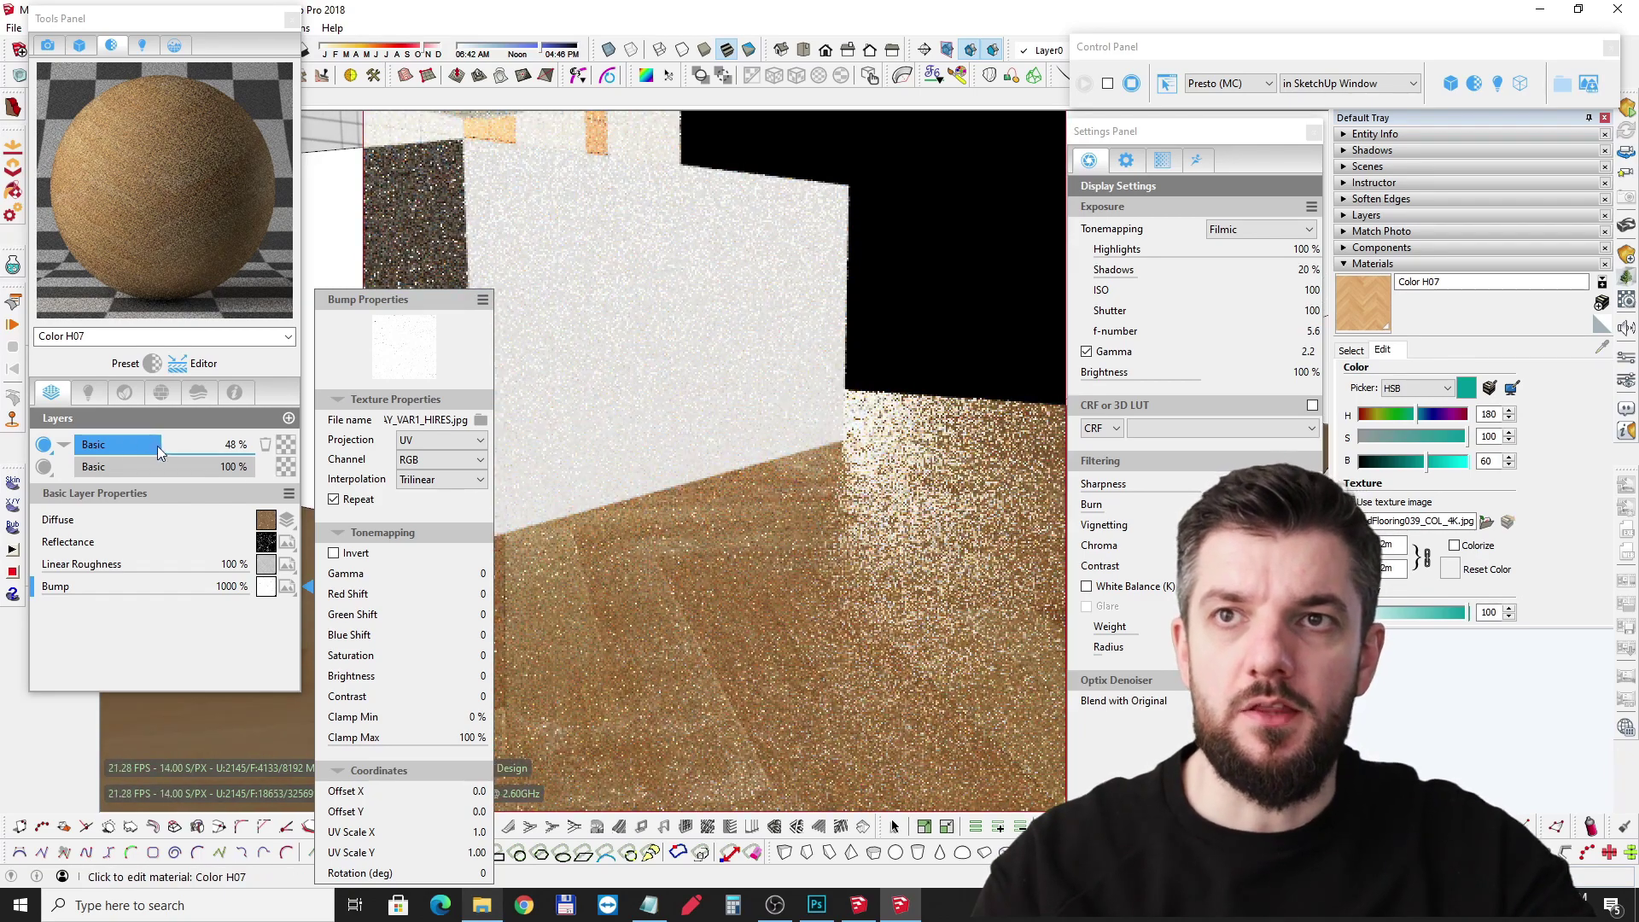
Step: Set the upper Basic layer's weight to 19% and check the floor from farther away
left_click_drag(147, 452, 105, 442)
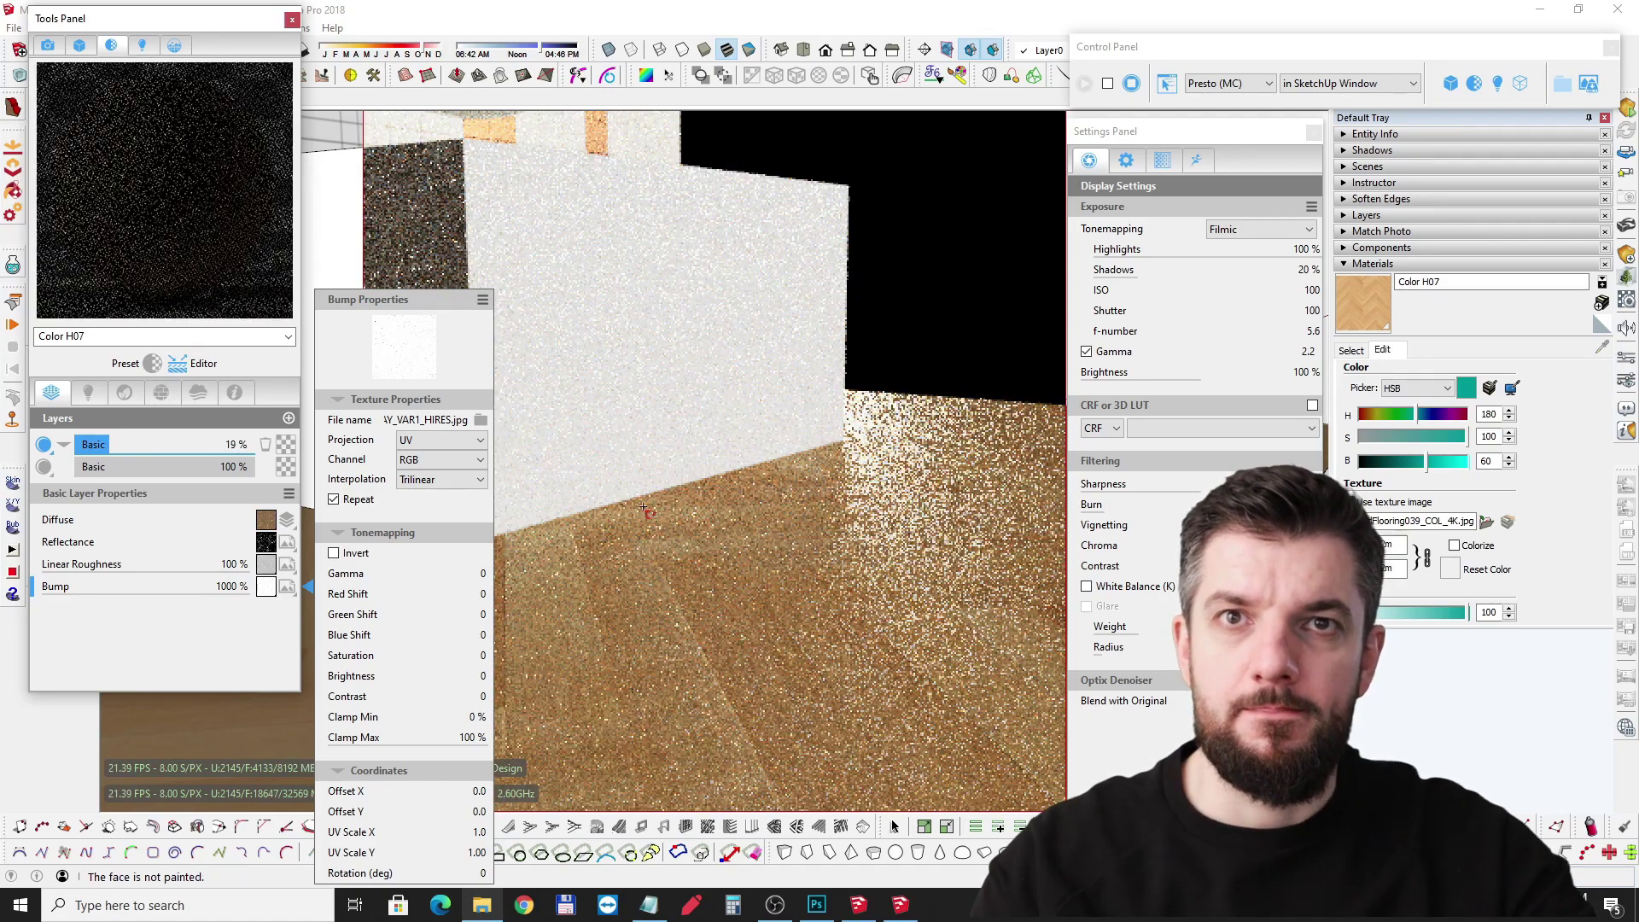
mouse_move(824, 510)
middle_mouse_down()
mouse_move(862, 442)
mouse_move(721, 447)
mouse_move(714, 413)
mouse_move(629, 421)
mouse_move(832, 444)
middle_mouse_up()
scroll(868, 443, "down", 4)
middle_click_drag(791, 399, 806, 474)
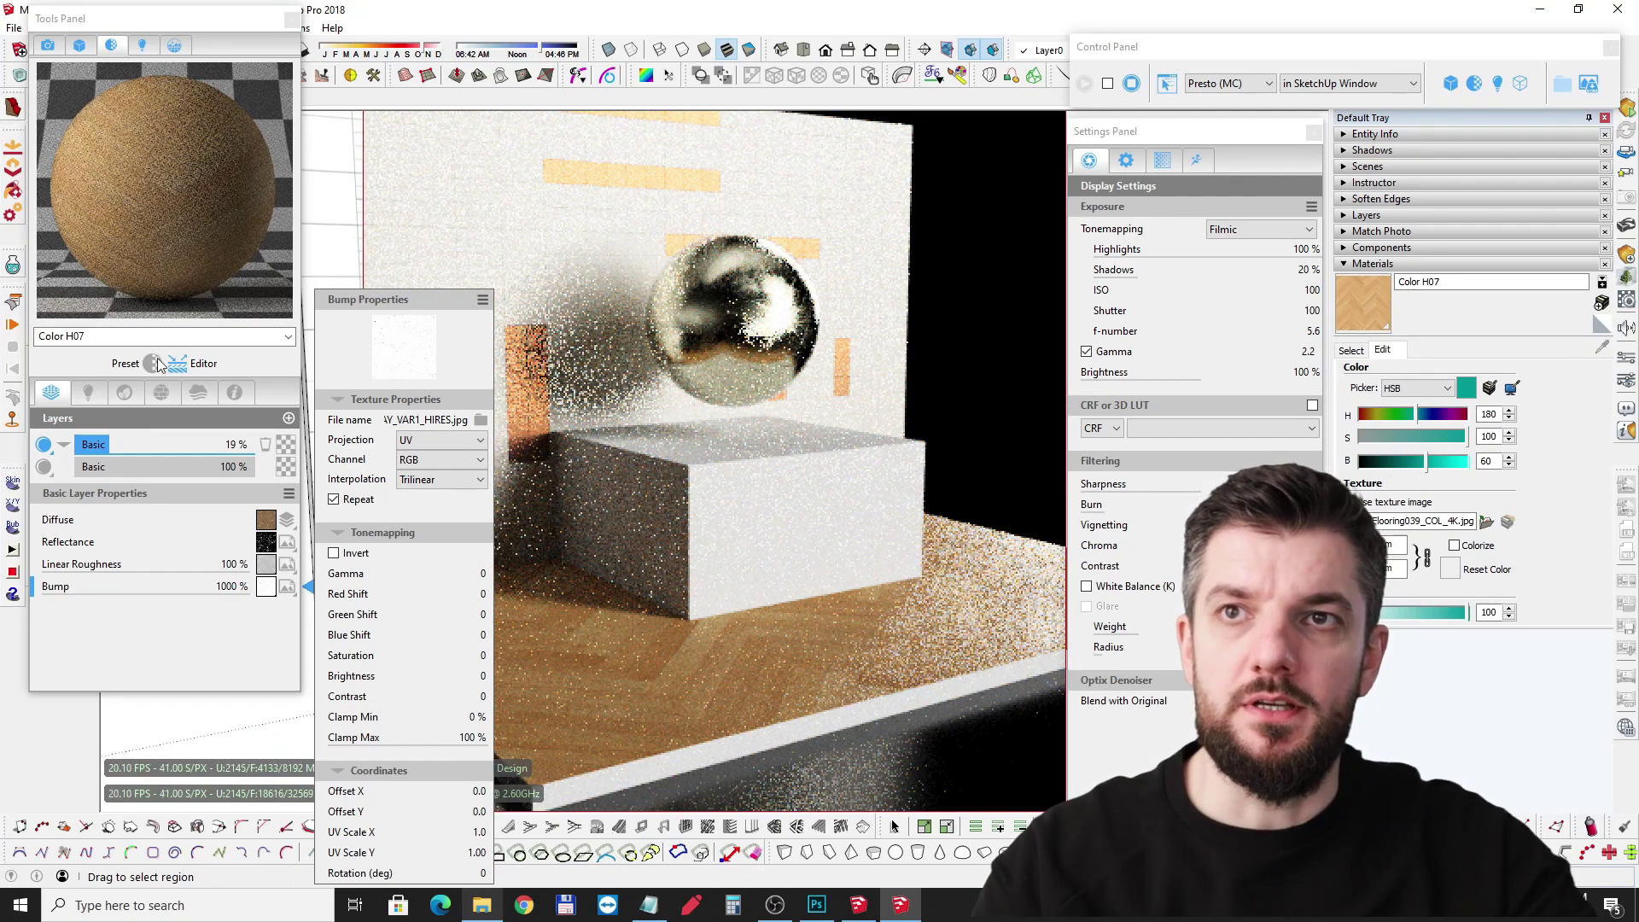
Step: Select the lower Basic layer and start saving the Color H07 material as a Thea material file in the LAYERED TEXTURES folder
left_click(162, 466)
right_click(169, 183)
left_click(224, 209)
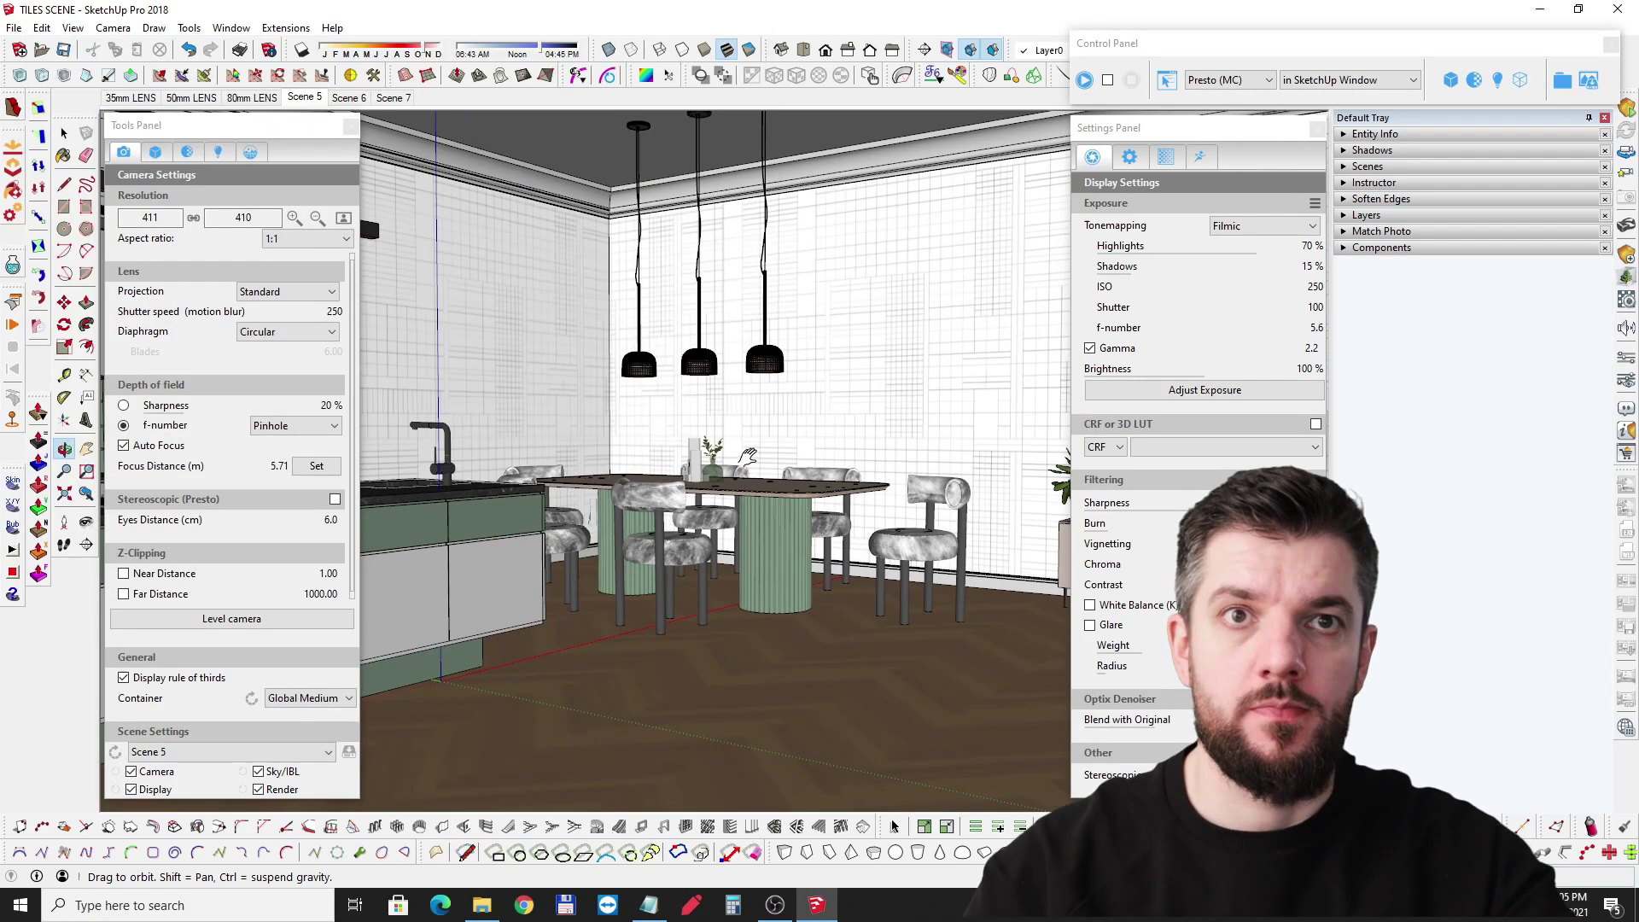
Step: Examine the dining area, window side and kitchen of the TILES SCENE model
middle_click_drag(748, 456, 754, 454)
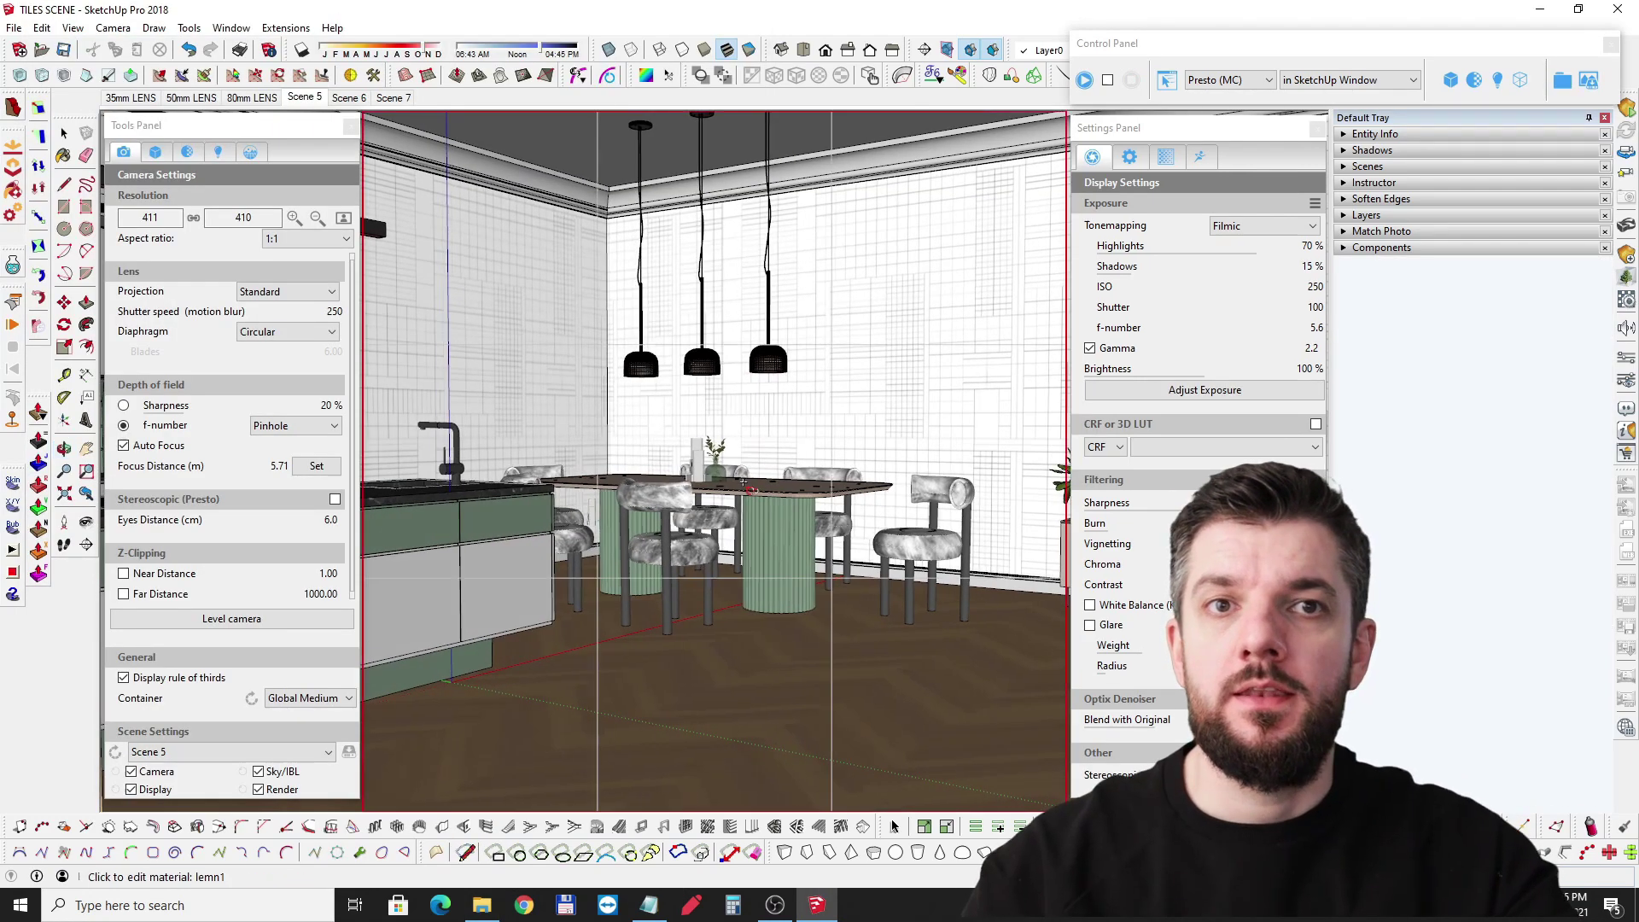
middle_click_drag(652, 436, 637, 434)
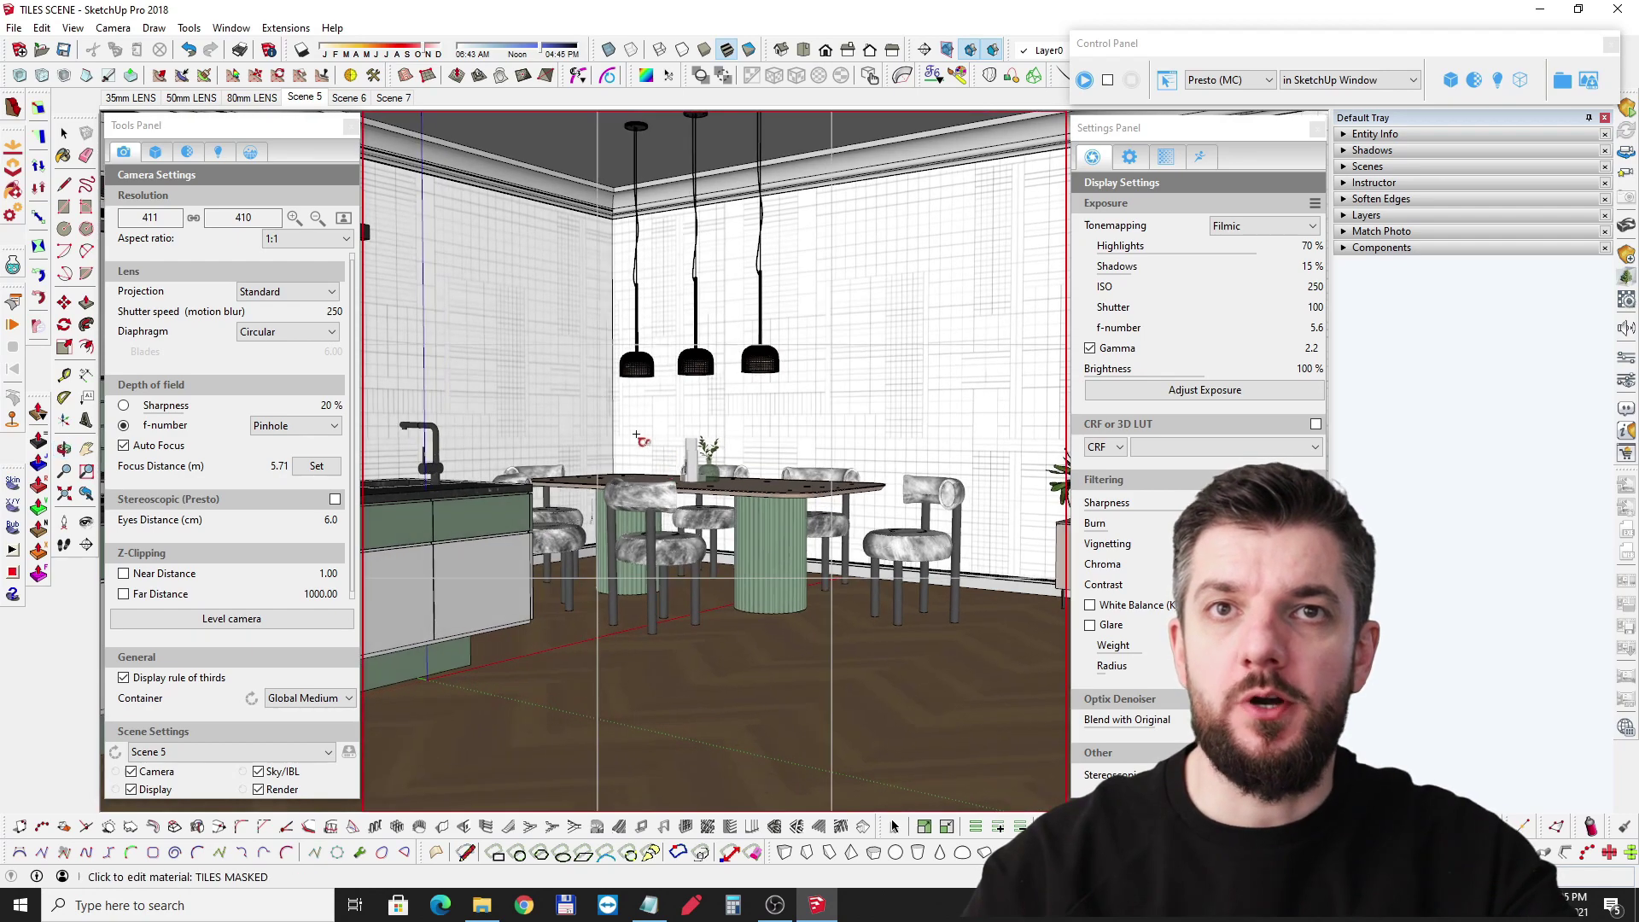
scroll(871, 307, "up", 1)
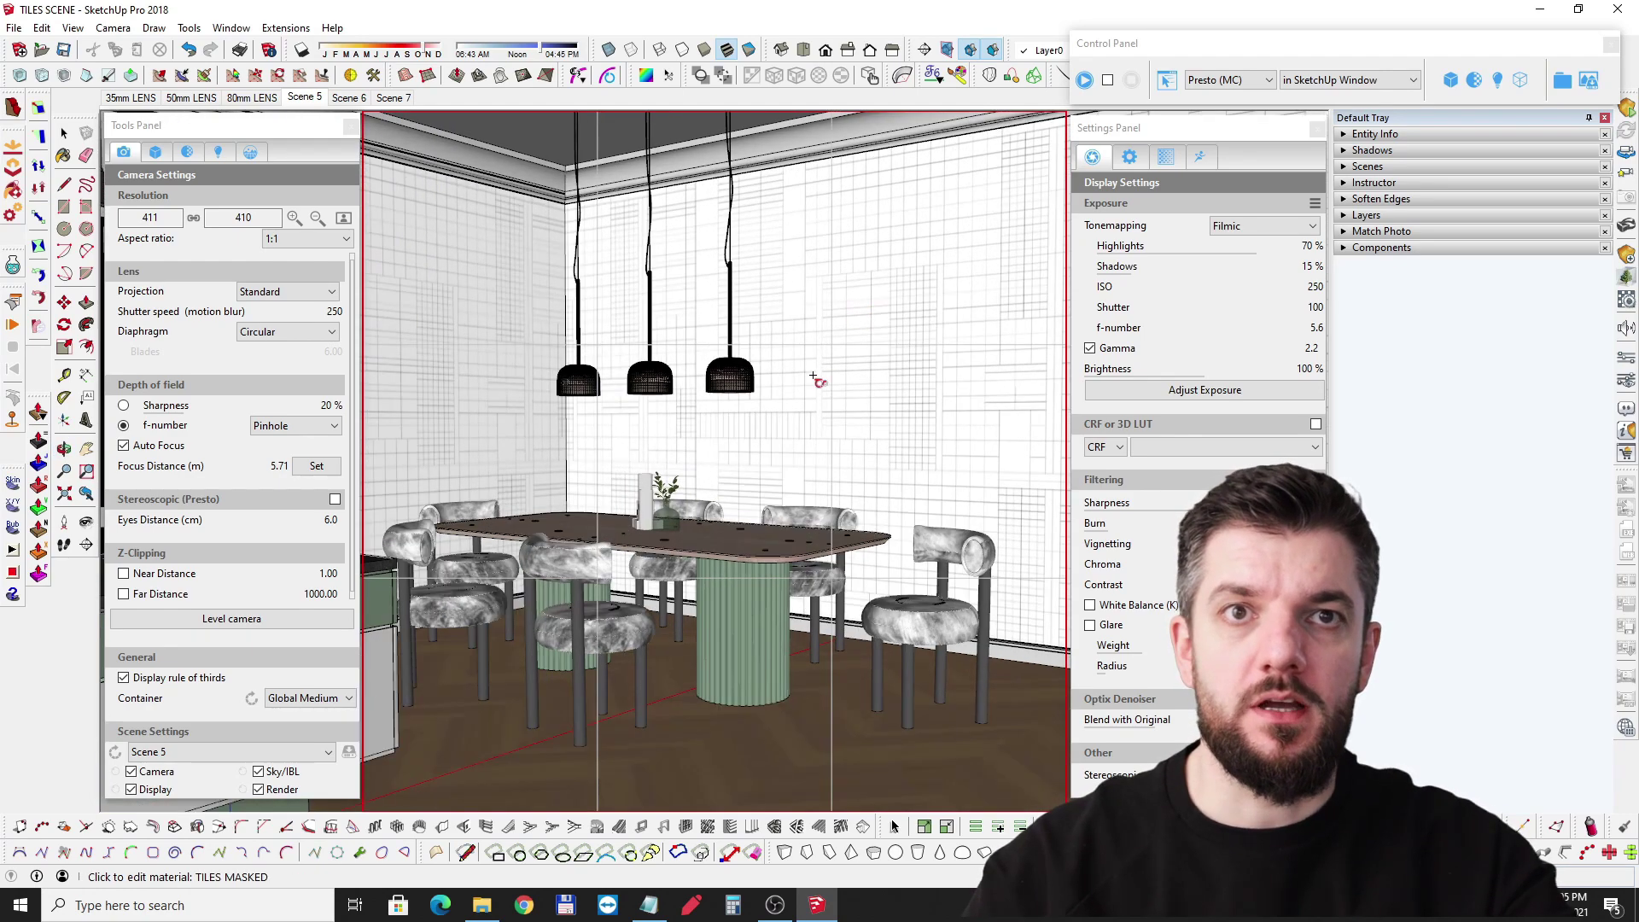
middle_click_drag(796, 410, 751, 468)
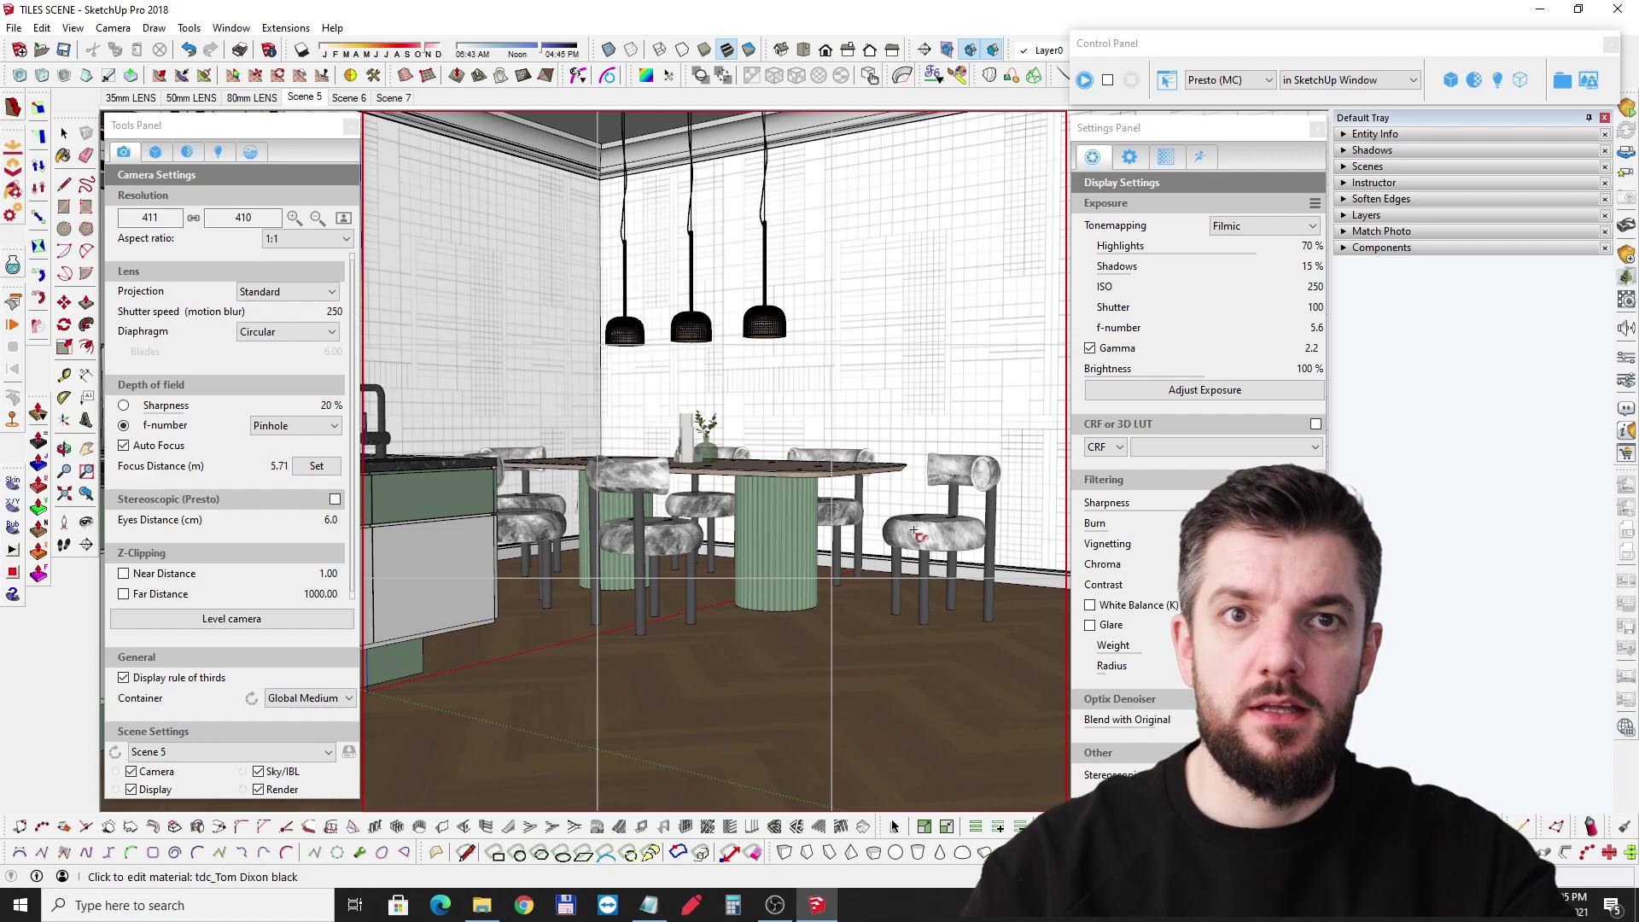
middle_click_drag(853, 391, 729, 374)
mouse_move(579, 335)
middle_mouse_down("shift")
mouse_move(601, 359)
mouse_move(560, 351)
mouse_move(580, 357)
middle_mouse_up("shift")
middle_click_drag(745, 533, 734, 343)
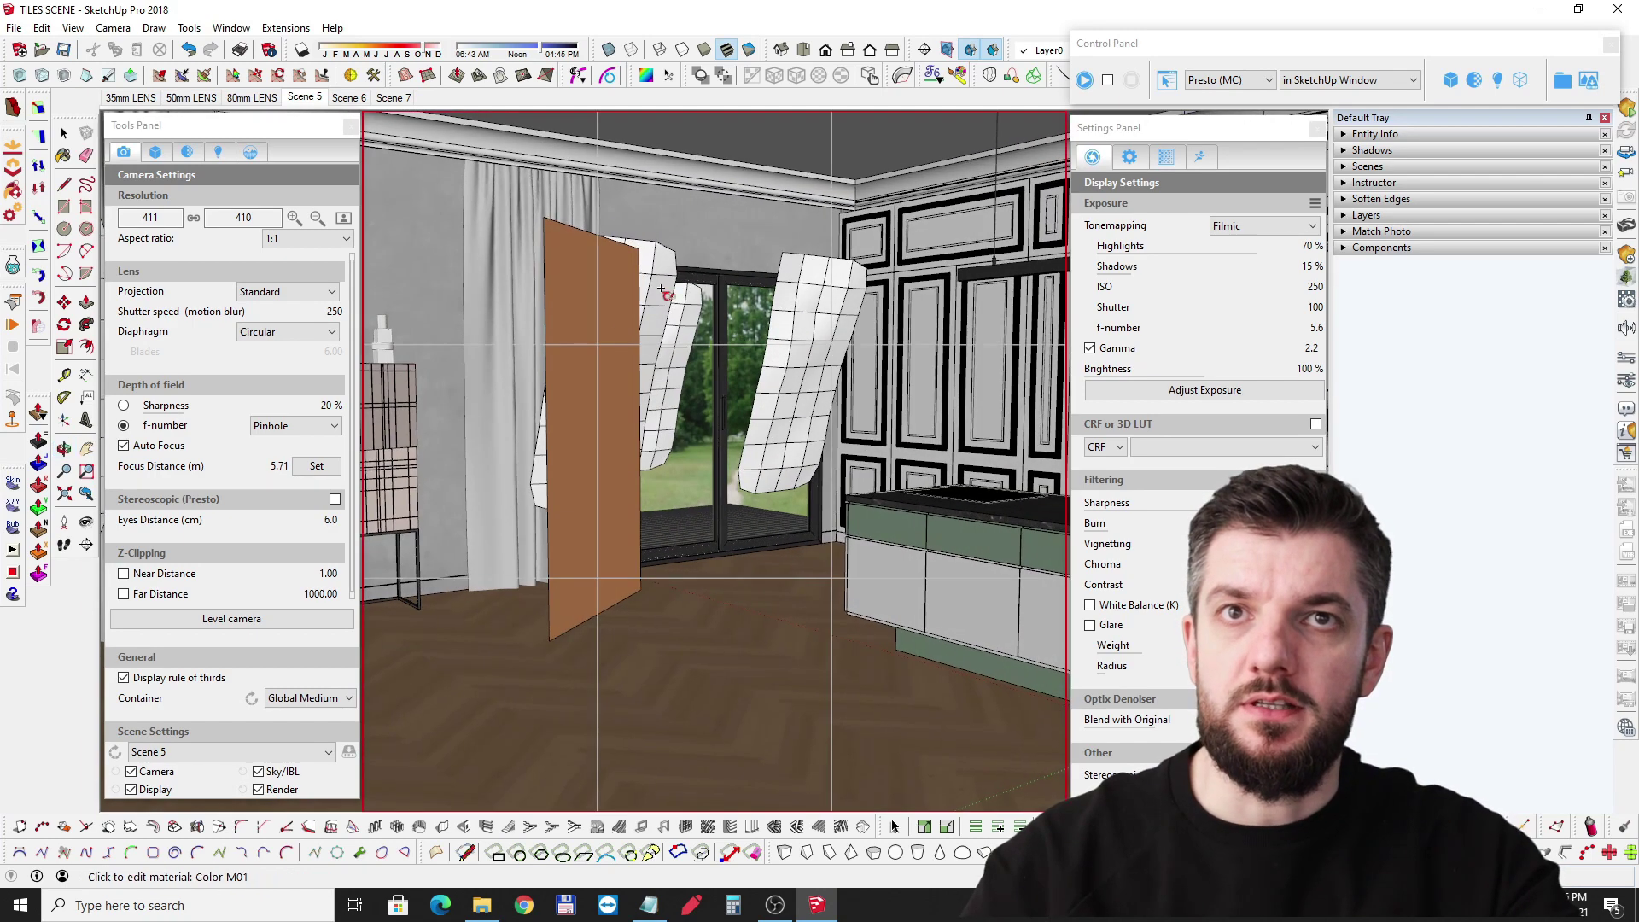
middle_click_drag(701, 359, 736, 361)
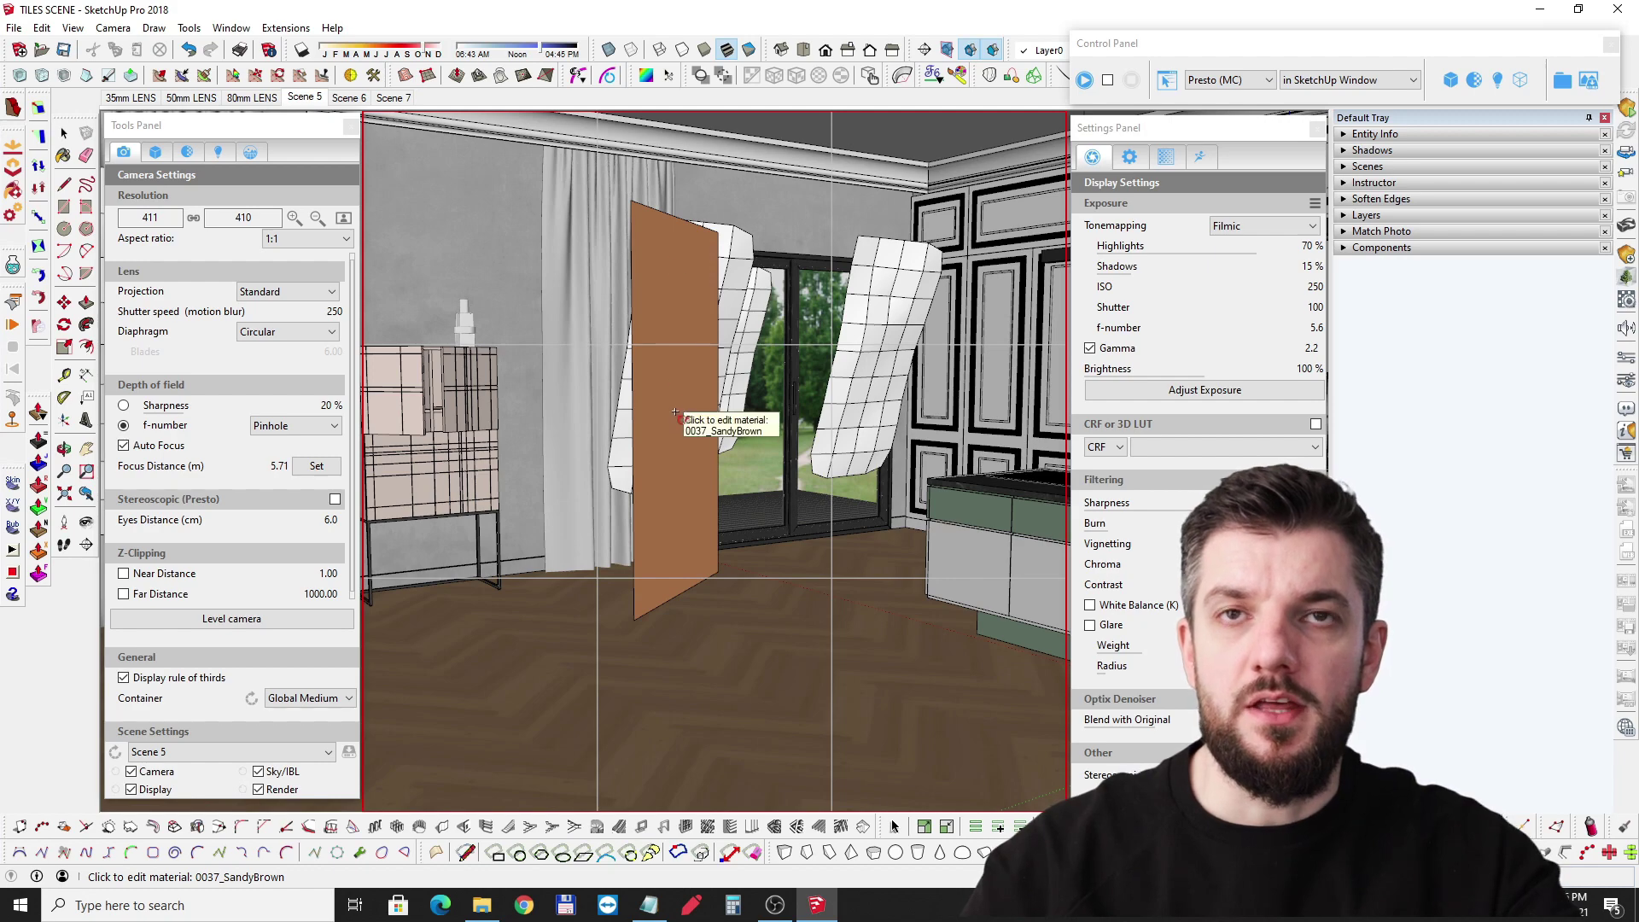
middle_click_drag(677, 417, 630, 318)
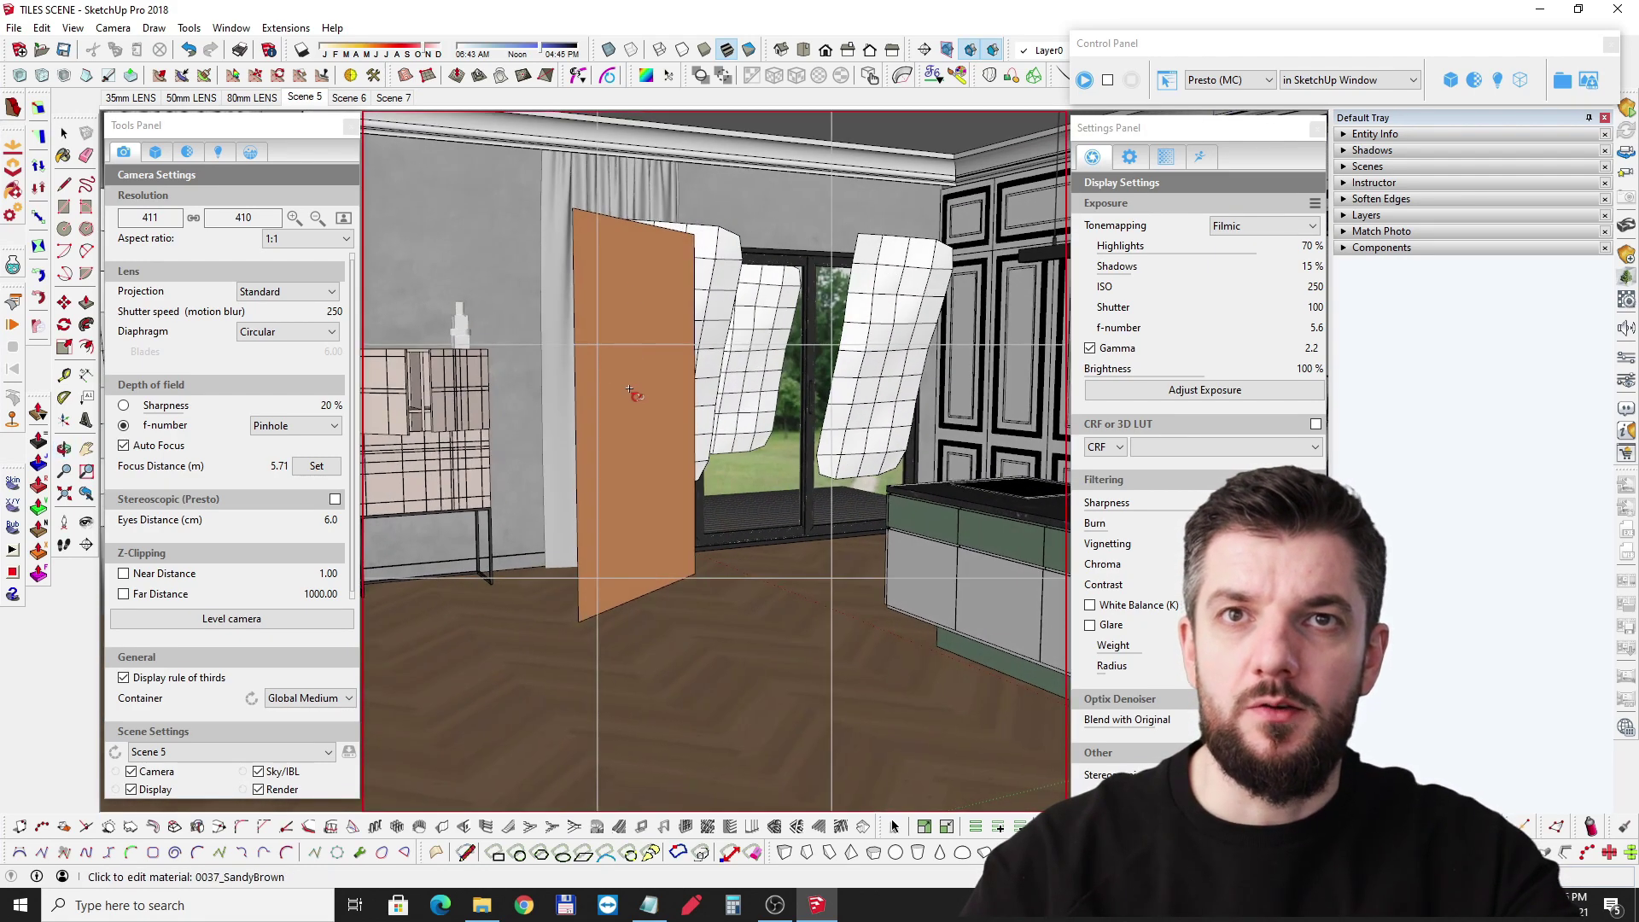
mouse_move(633, 392)
middle_mouse_down()
mouse_move(538, 392)
mouse_move(621, 387)
middle_mouse_up()
middle_click_drag(722, 390, 497, 391)
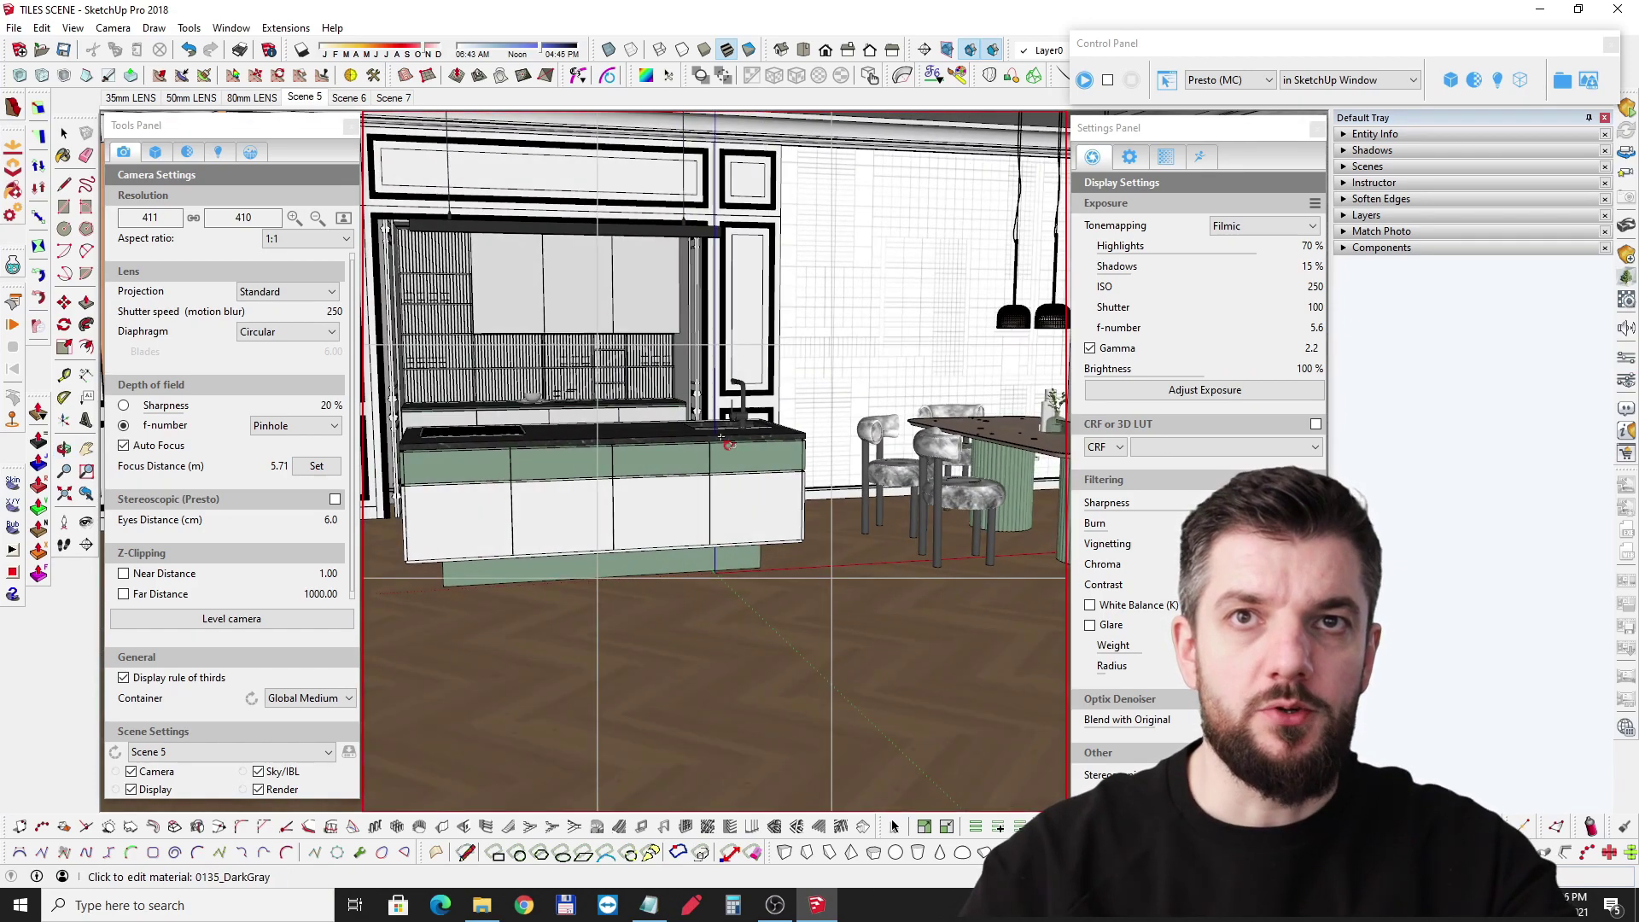
middle_click_drag(899, 365, 707, 346)
Step: Return to the Scene 5 view and start the Presto (MC) interactive render in the SketchUp window
left_click(305, 97)
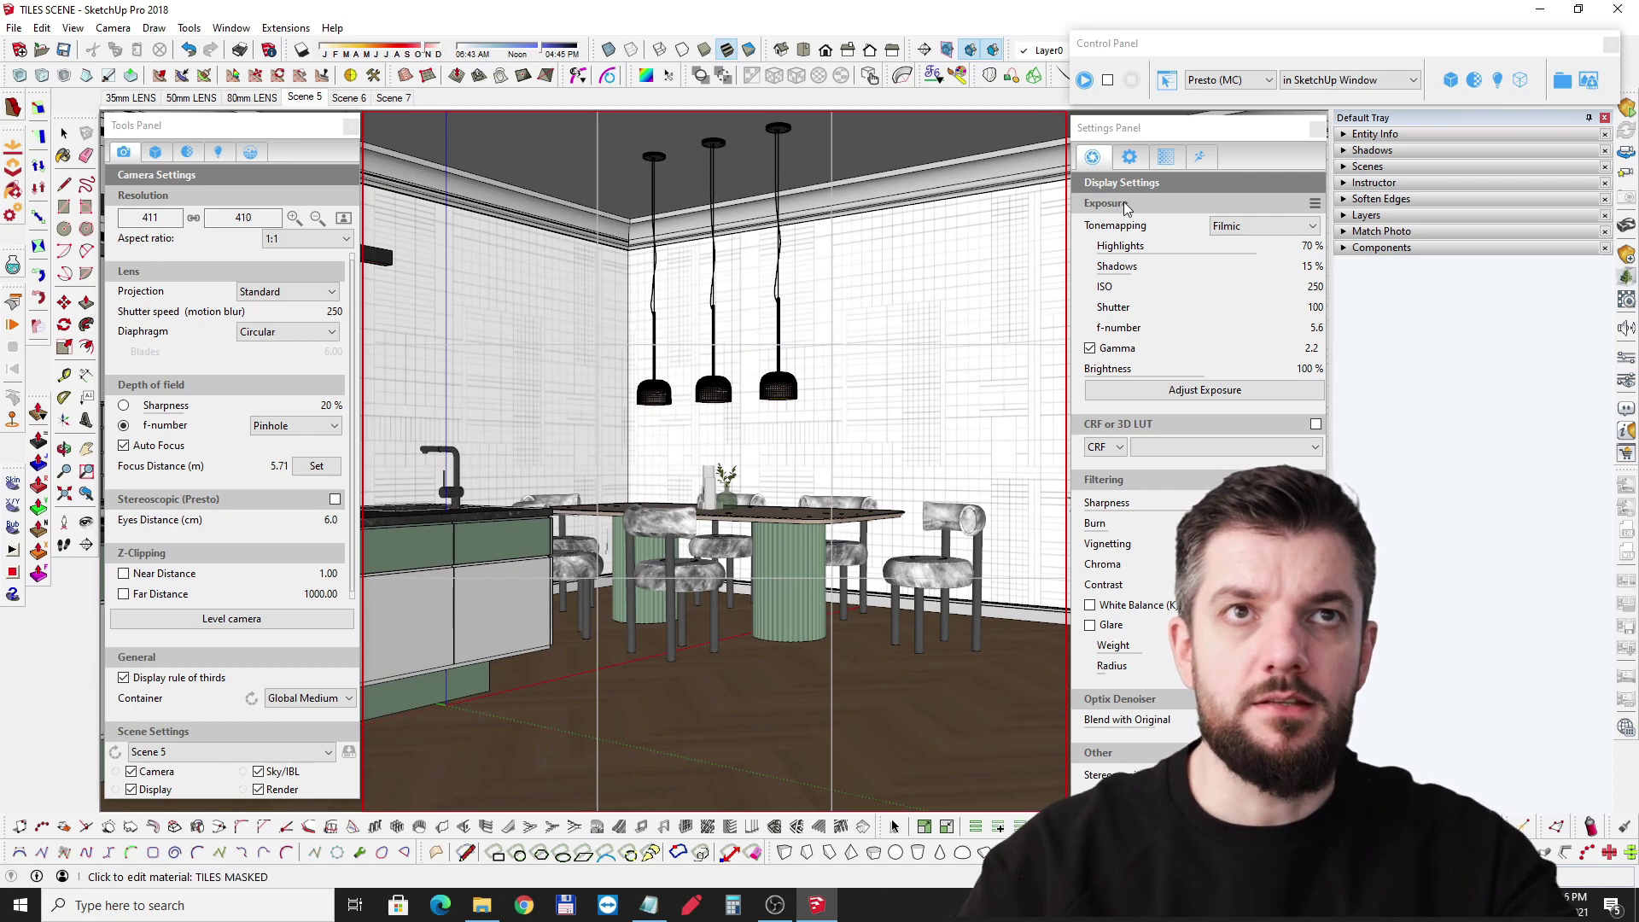
left_click(1085, 81)
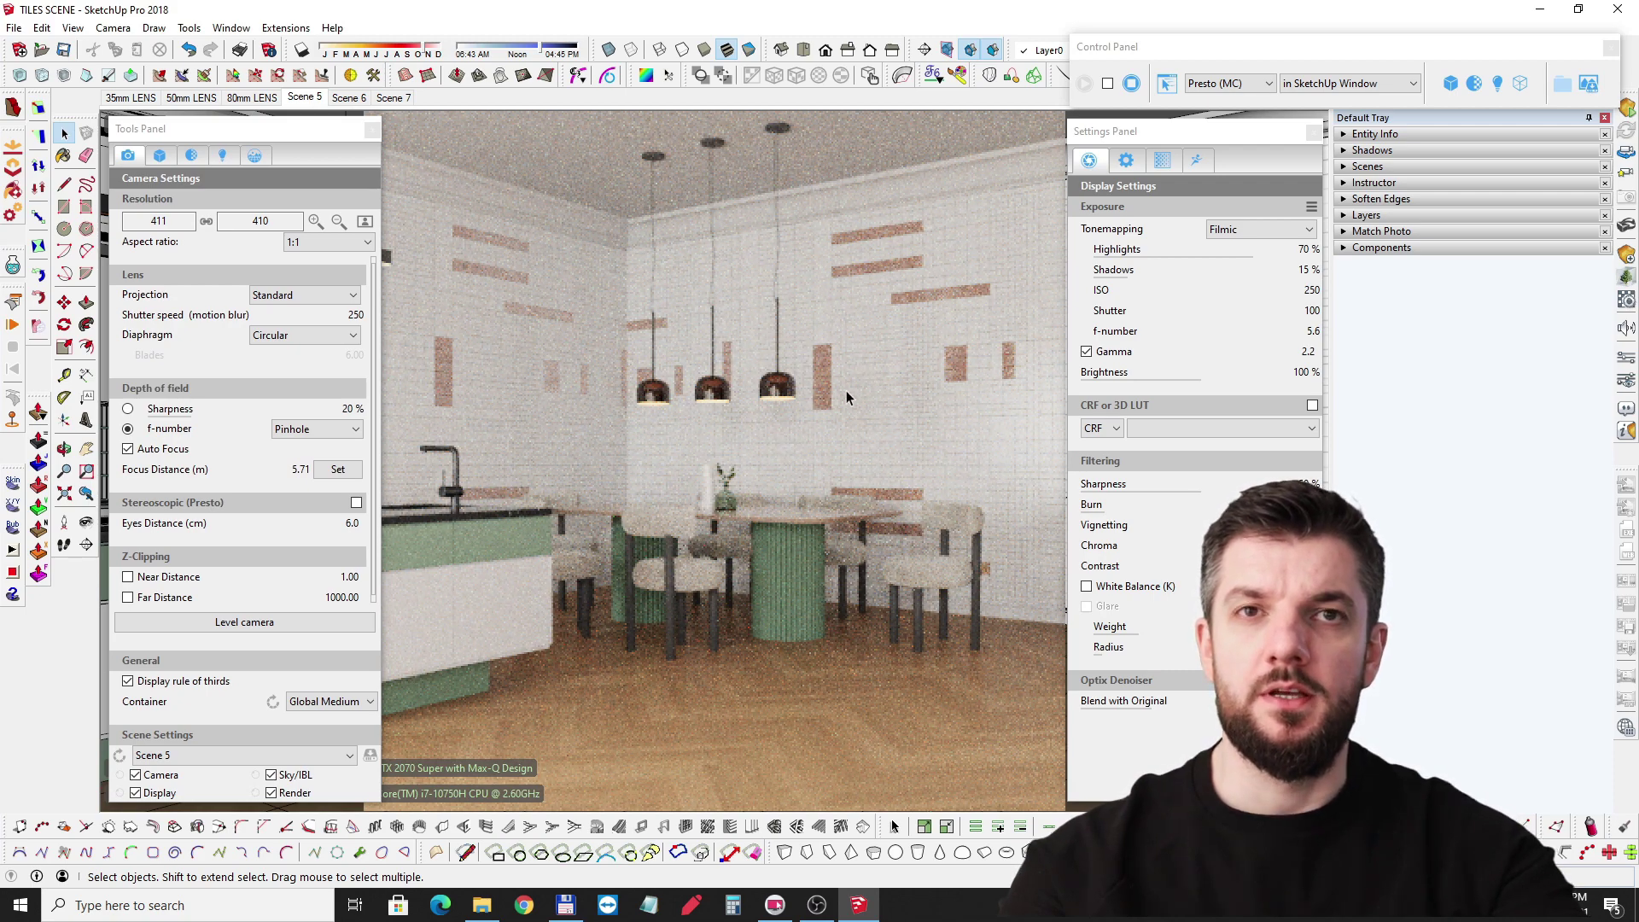
Step: Inspect the rendered dining area up close and switch to the Scene 6 view
middle_click_drag(842, 424, 761, 454)
scroll(842, 424, "up", 1)
scroll(842, 424, "up", 1)
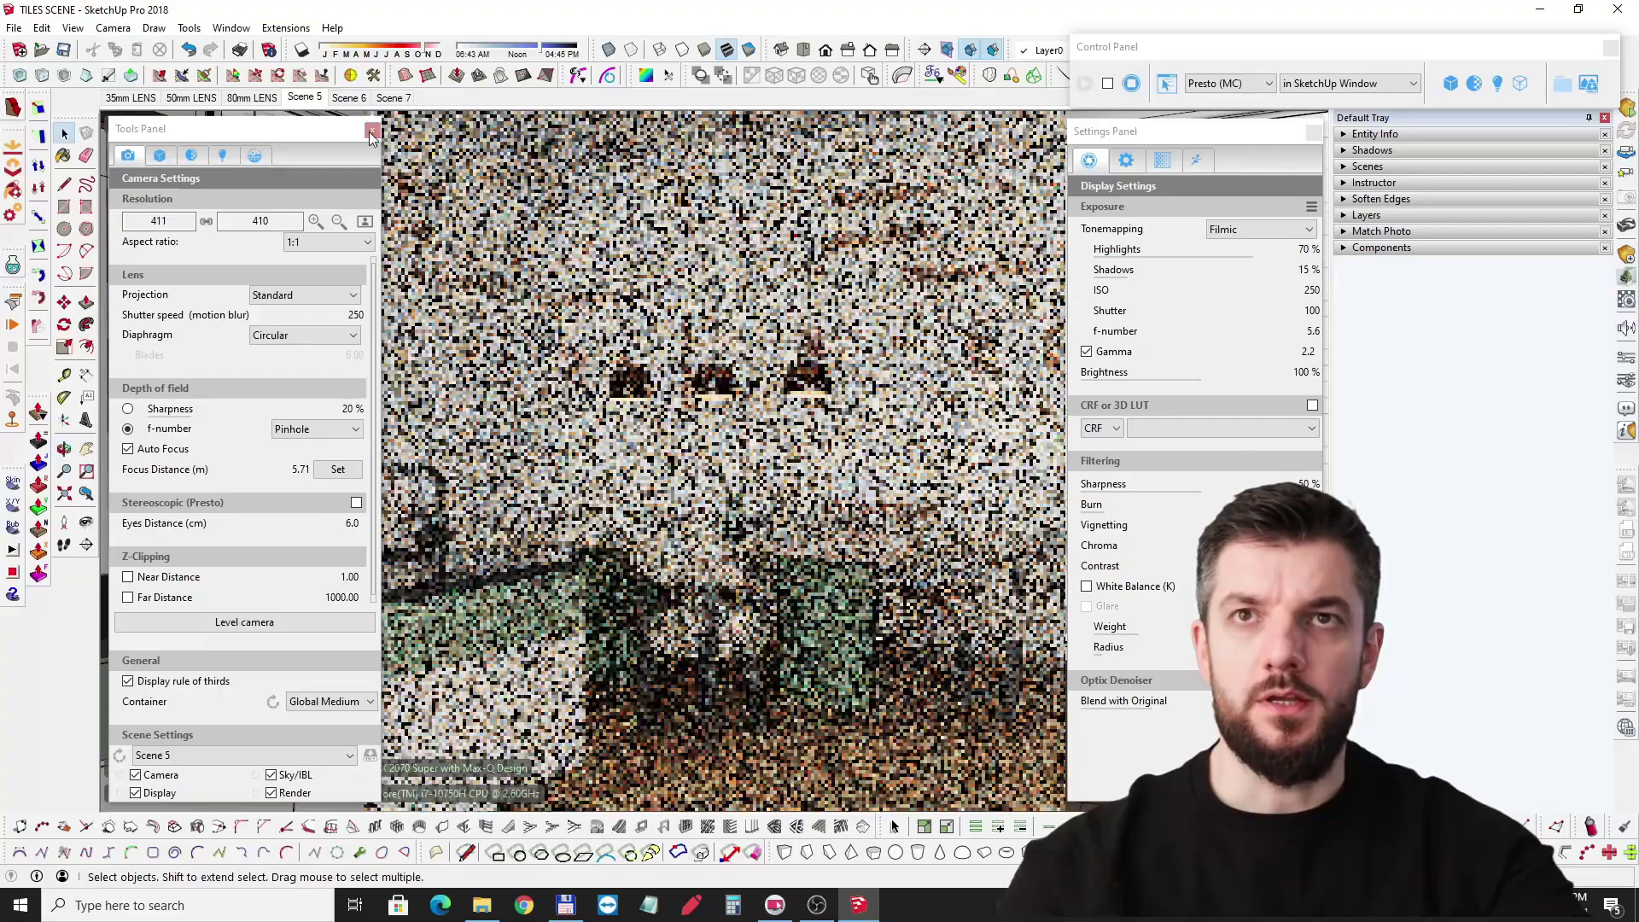
left_click(349, 98)
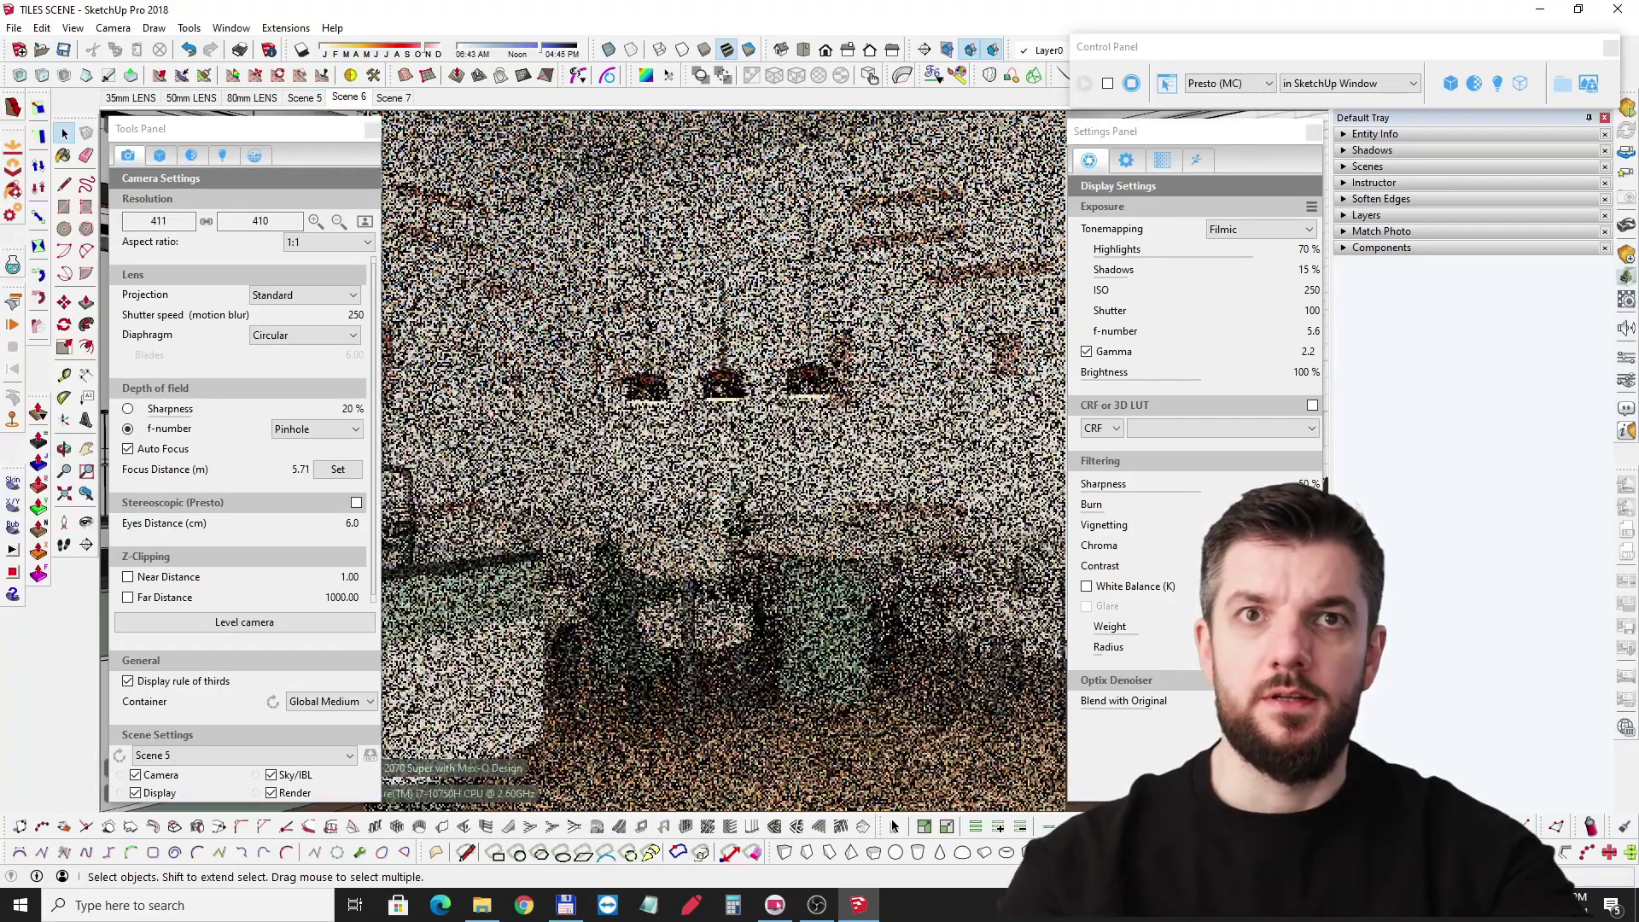